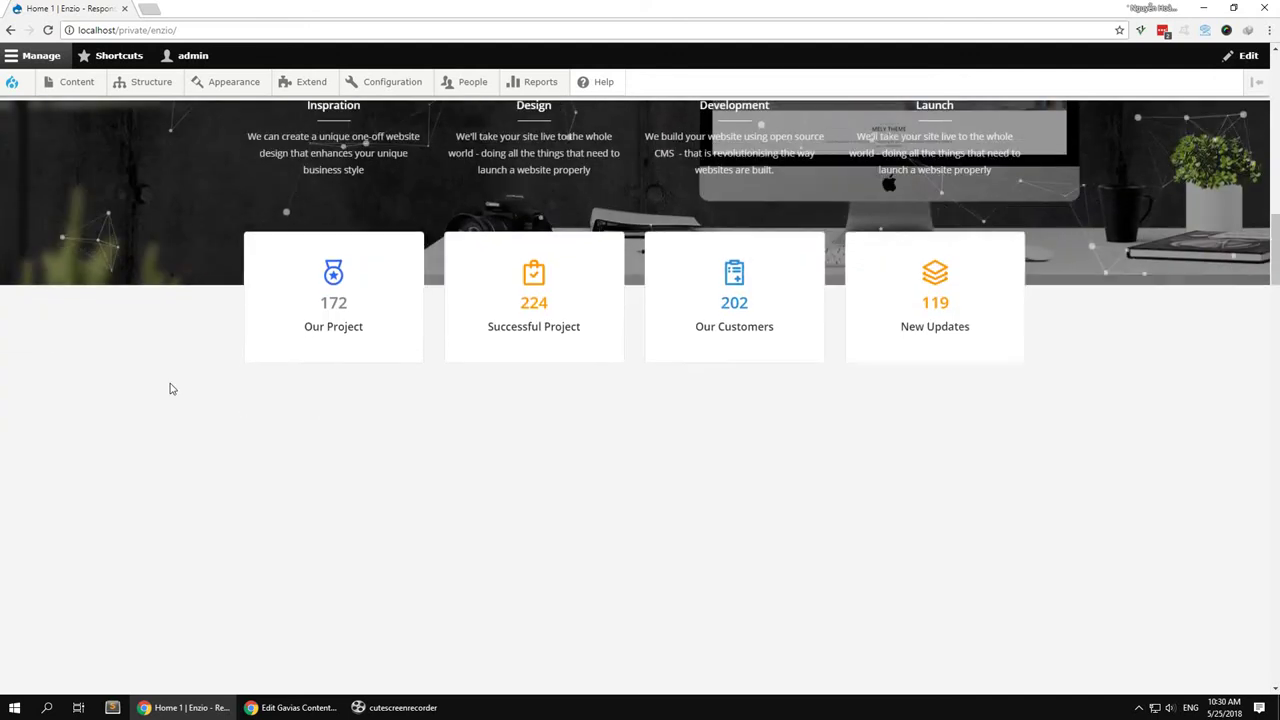
Look through the sections of the Home 1 demo page from the counters down to the contact area
{"action": "scroll", "coordinate": [170, 388], "scroll_direction": "down", "scroll_amount": 5}
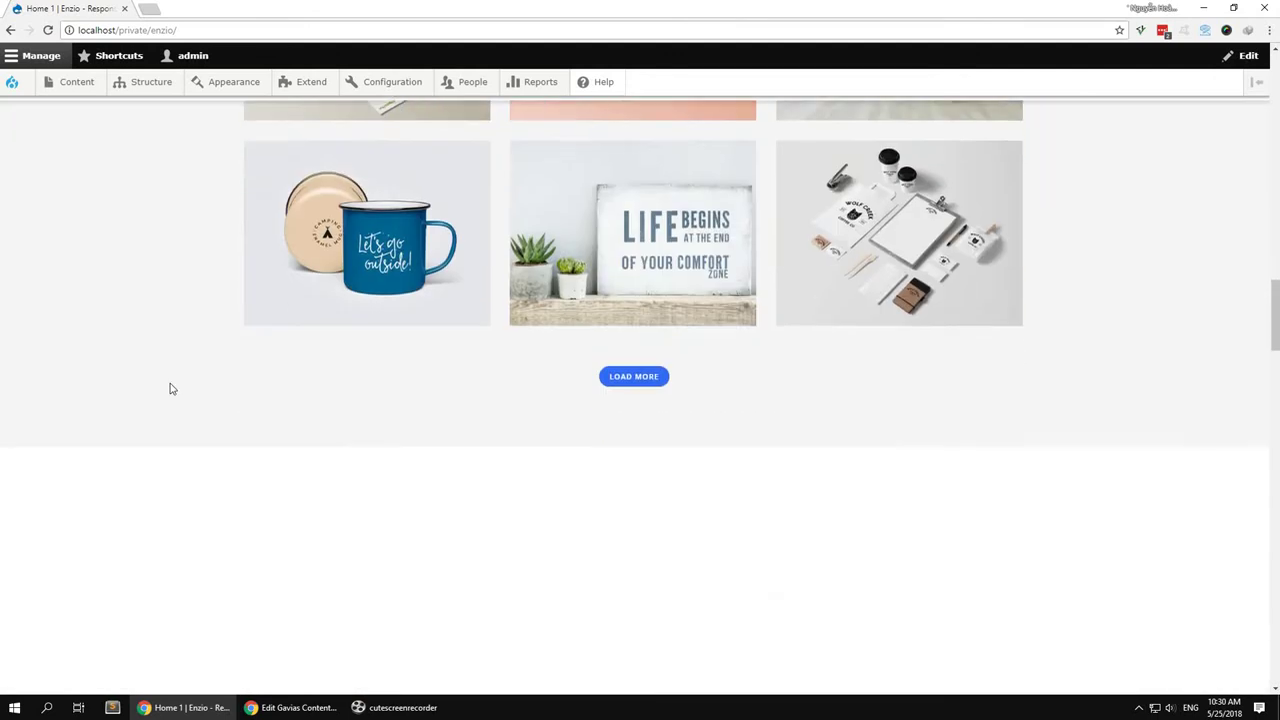
{"action": "scroll", "coordinate": [170, 388], "scroll_direction": "down", "scroll_amount": 10}
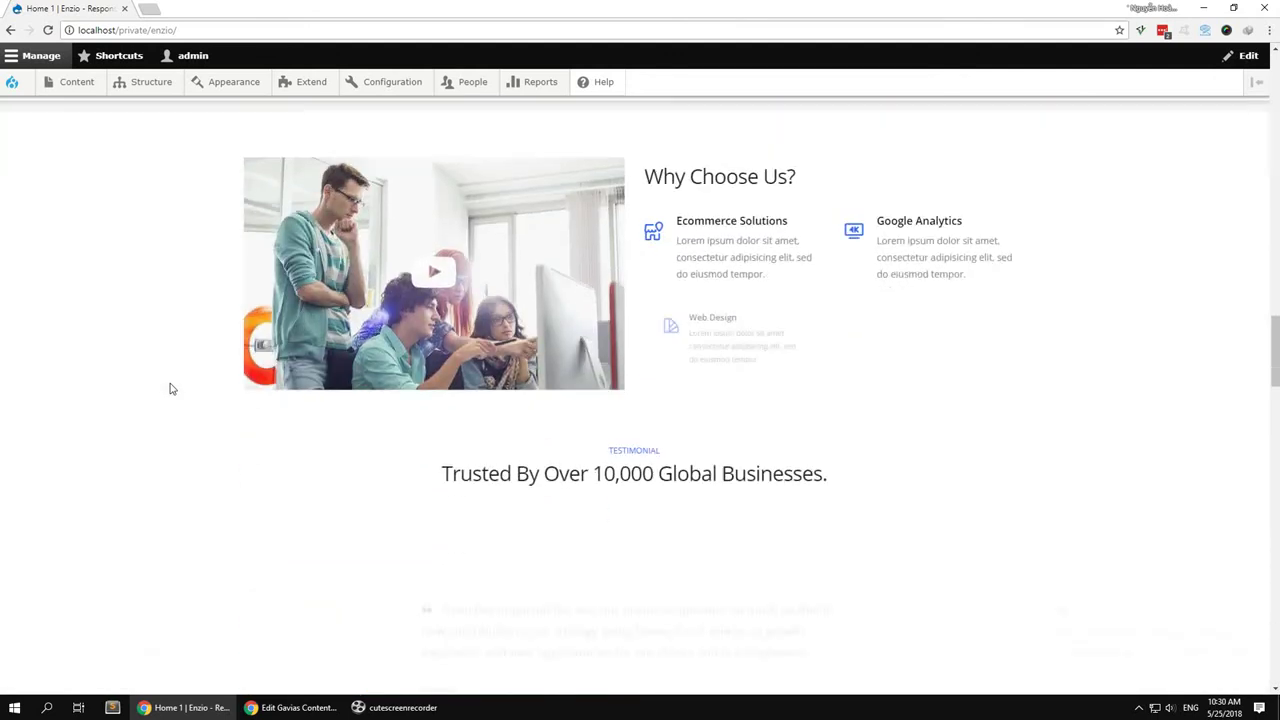
{"action": "scroll", "coordinate": [170, 388], "scroll_direction": "down", "scroll_amount": 10}
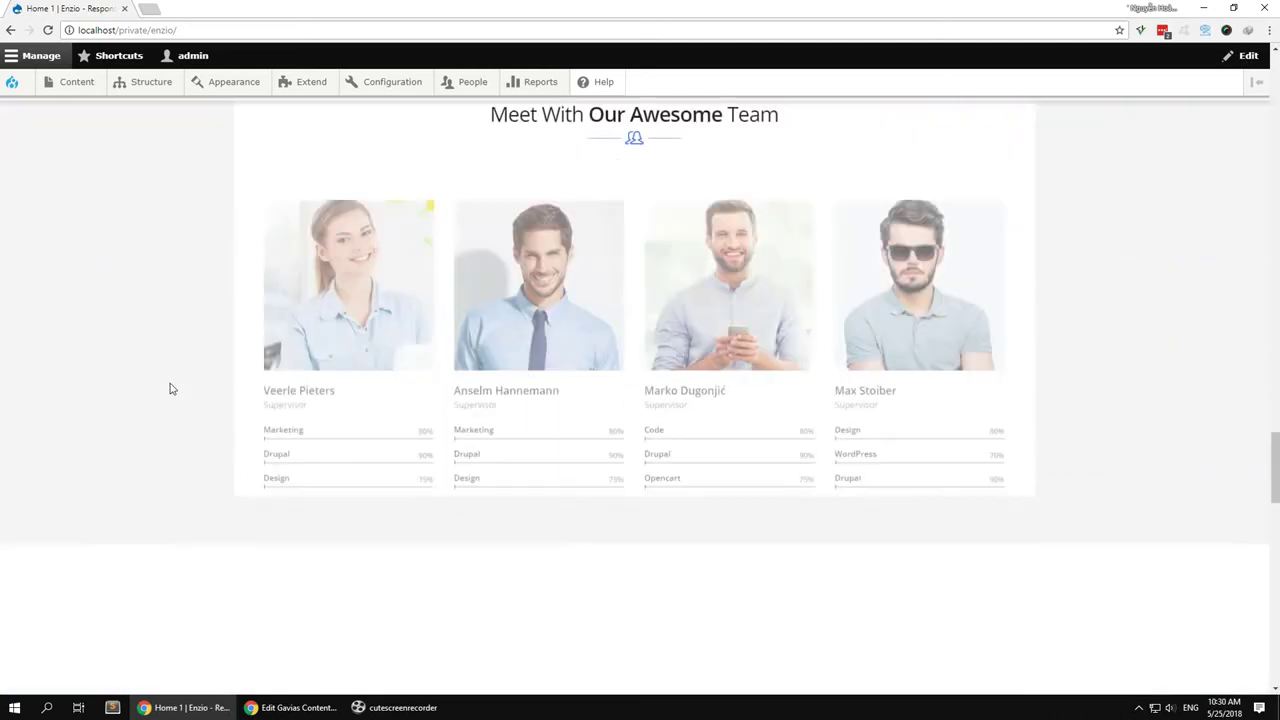
{"action": "scroll", "coordinate": [176, 392], "scroll_direction": "down", "scroll_amount": 6}
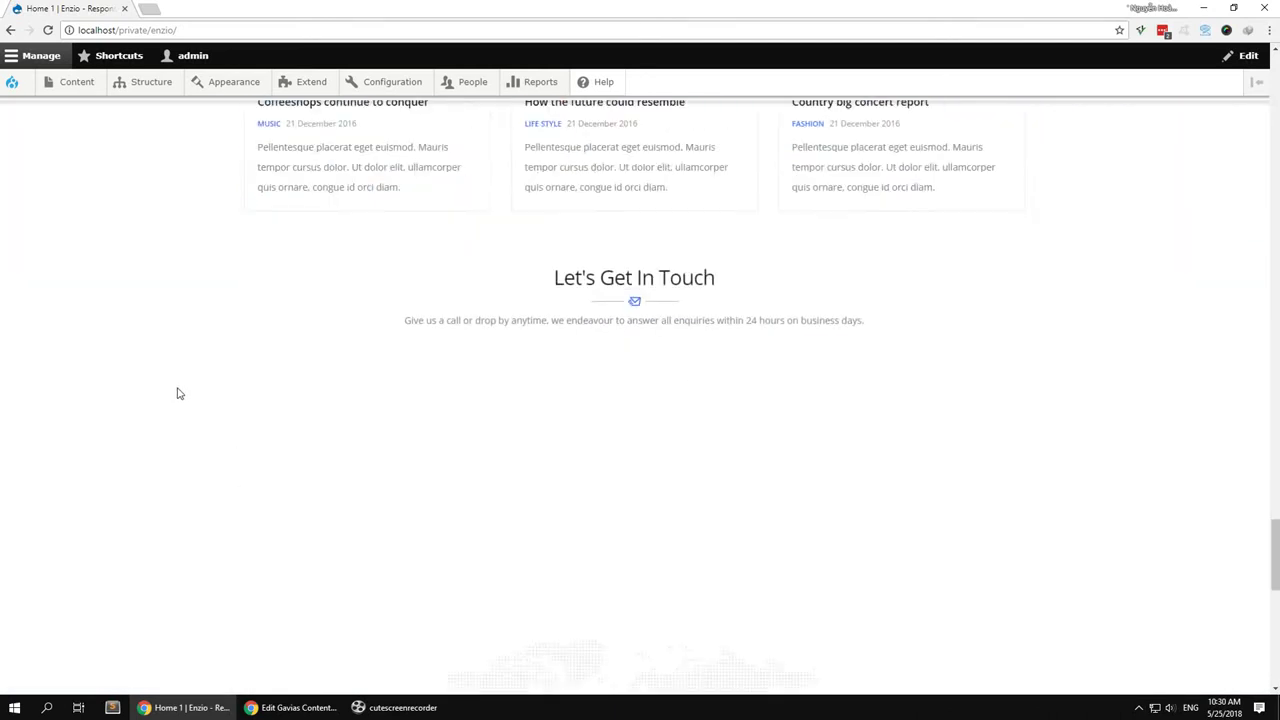
{"action": "scroll", "coordinate": [177, 393], "scroll_direction": "up", "scroll_amount": 15}
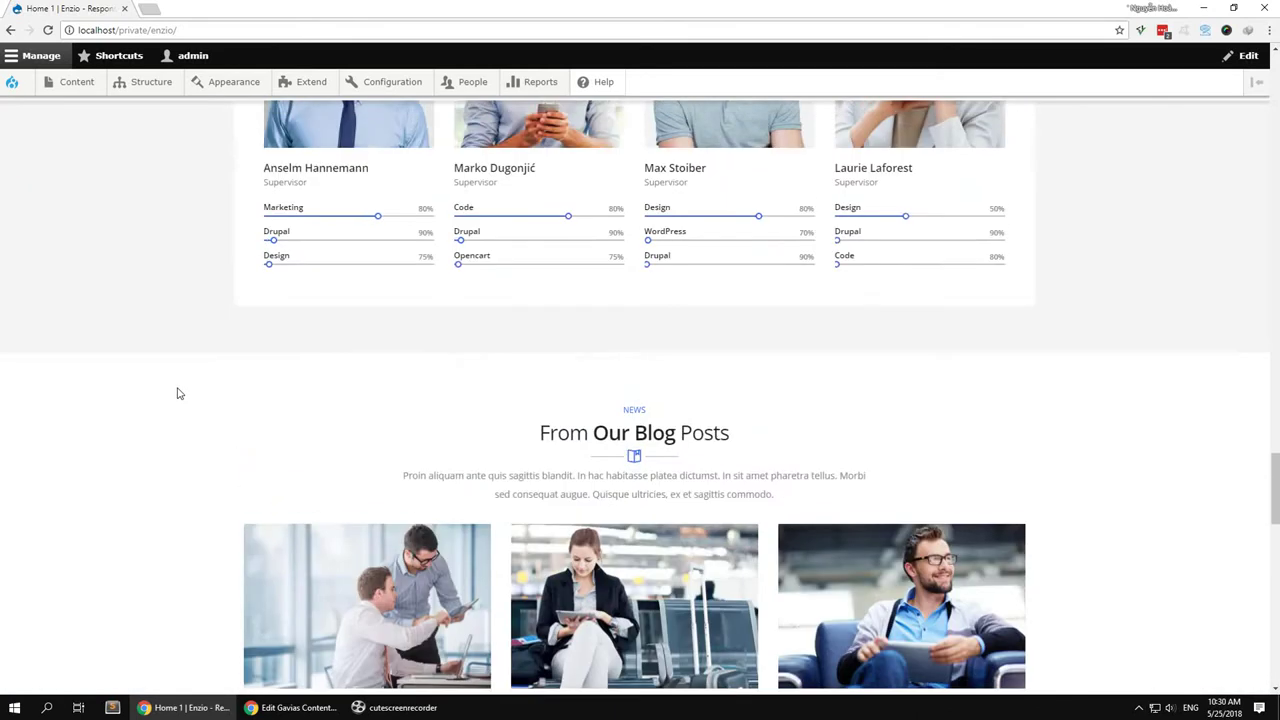
{"action": "scroll", "coordinate": [177, 393], "scroll_direction": "up", "scroll_amount": 15}
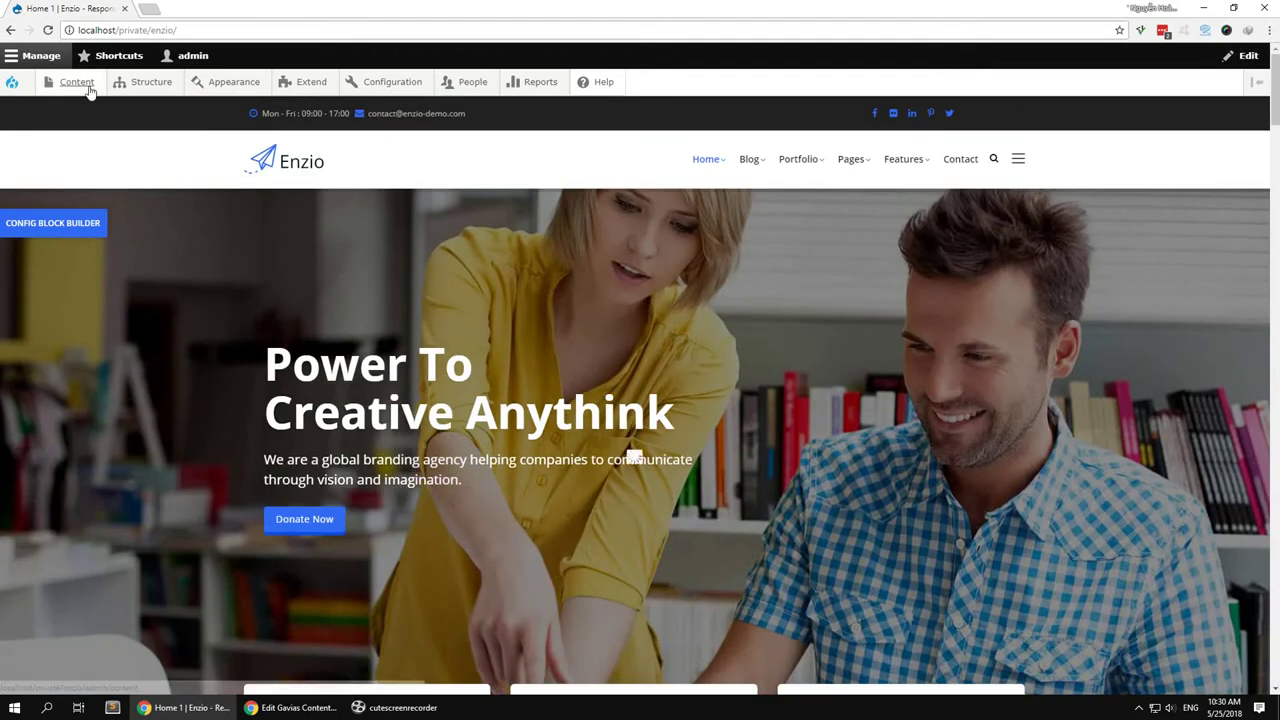
Start a new Basic page and title it "Home Demo"
{"action": "mouse_move", "coordinate": [80, 86]}
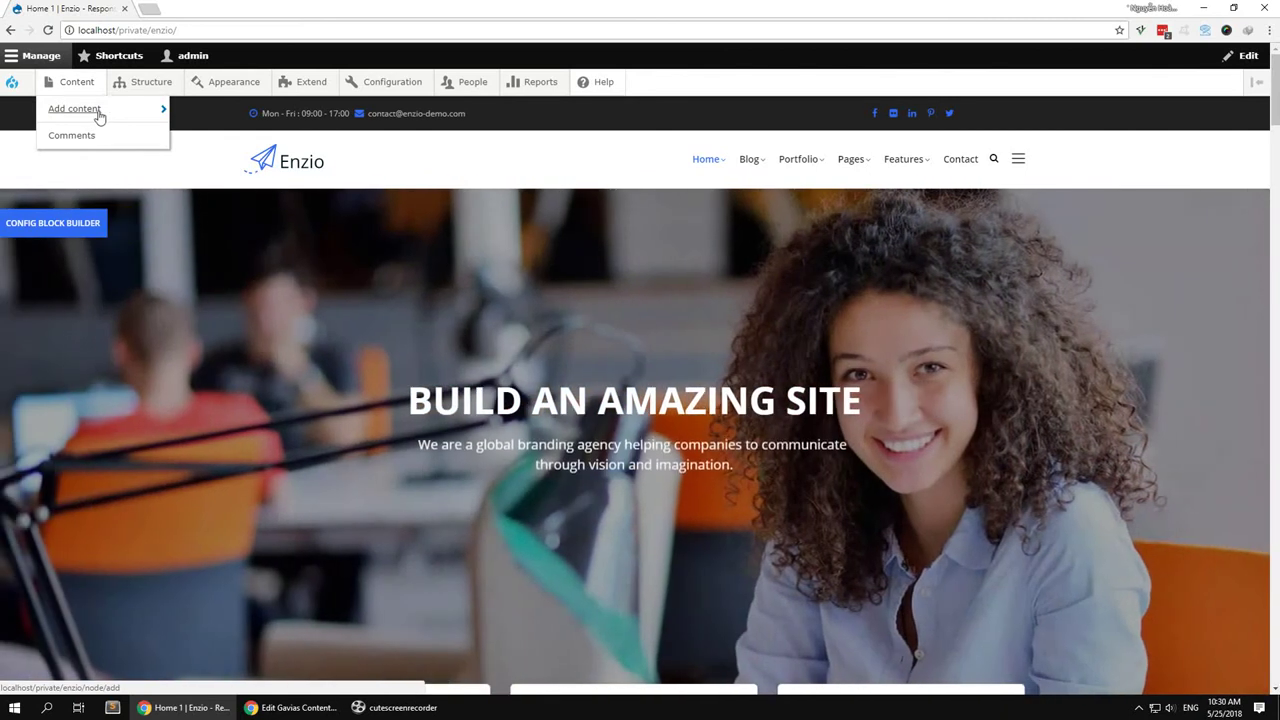
{"action": "mouse_move", "coordinate": [140, 116]}
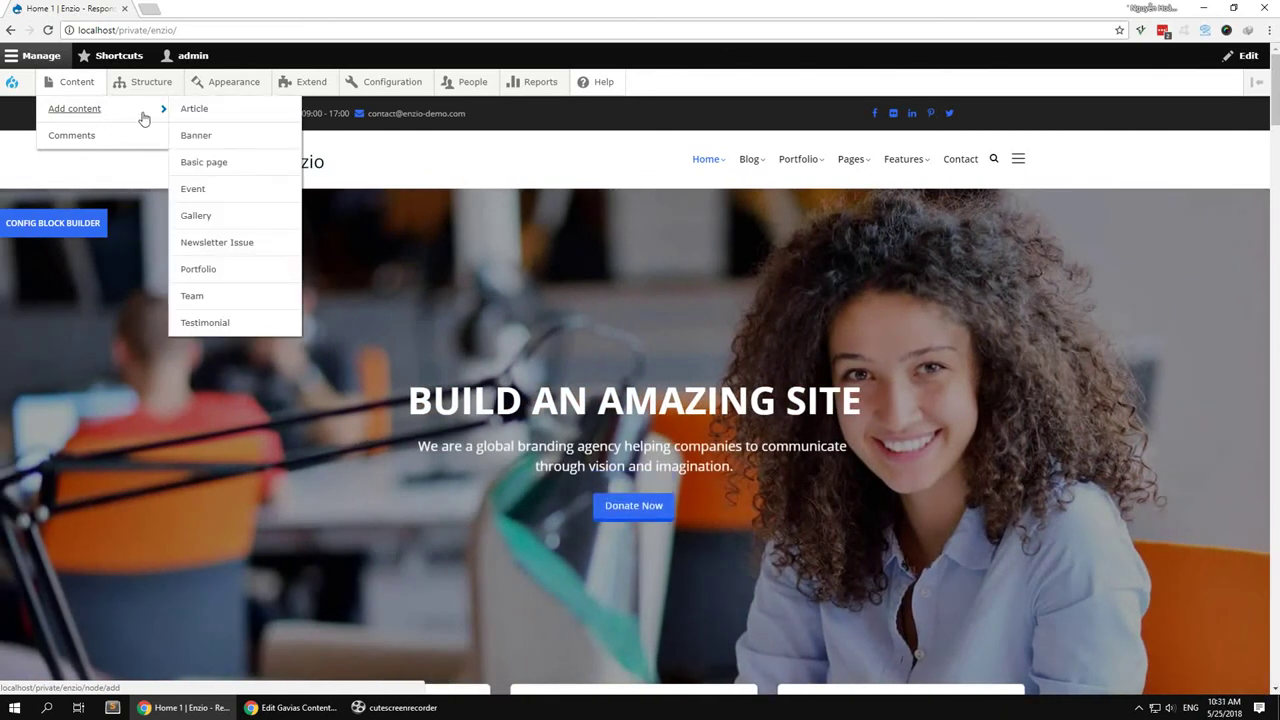
{"action": "left_click", "coordinate": [210, 164]}
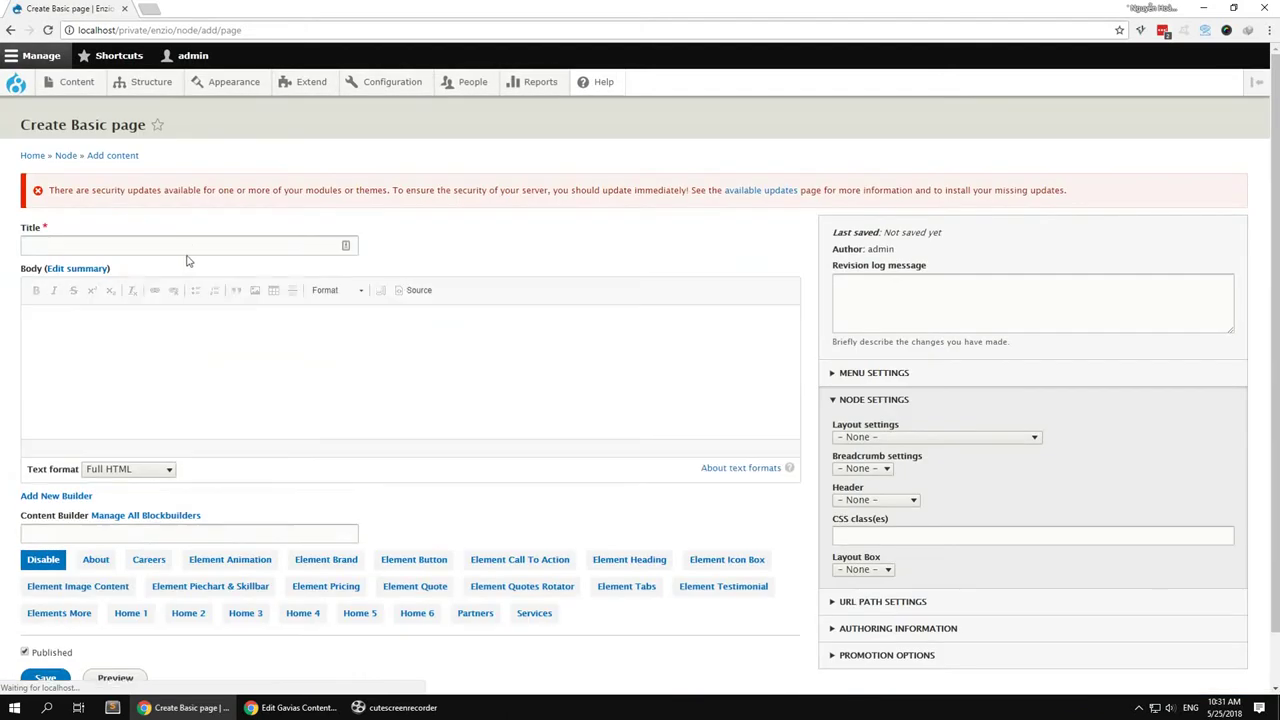
{"action": "left_click", "coordinate": [190, 246]}
{"action": "type", "text": "Hom"}
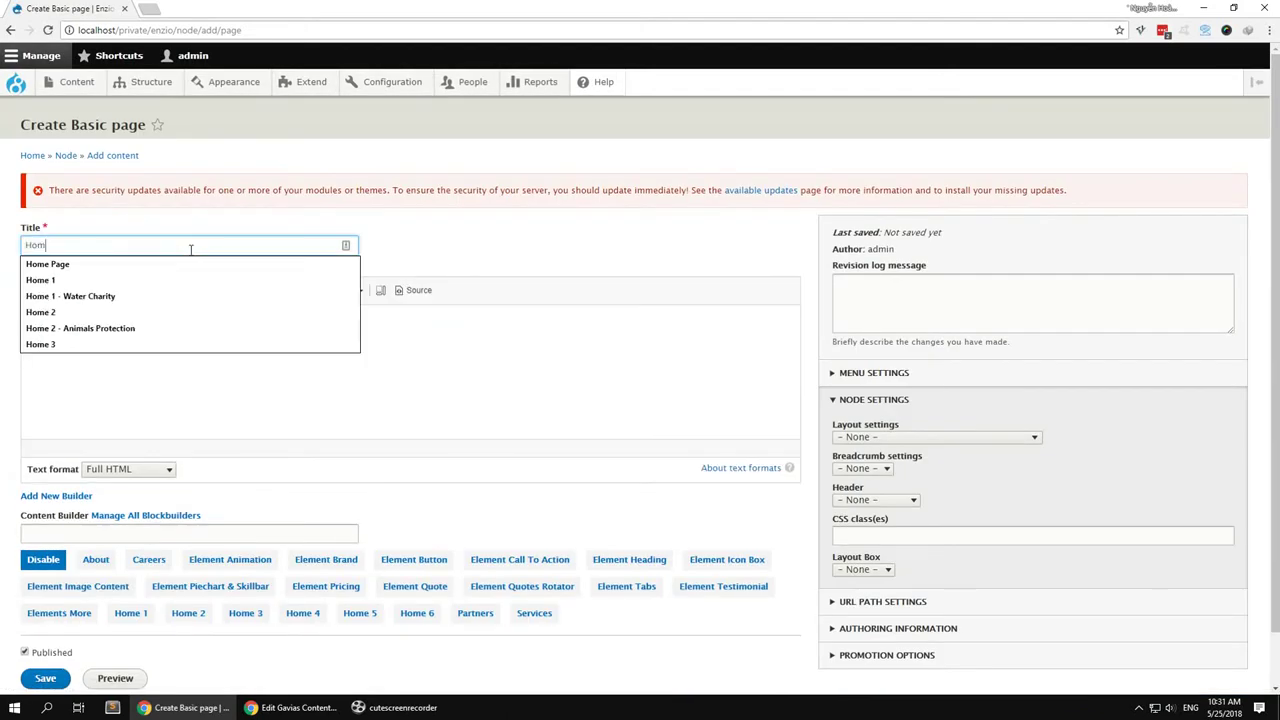
{"action": "type", "text": "e Demo"}
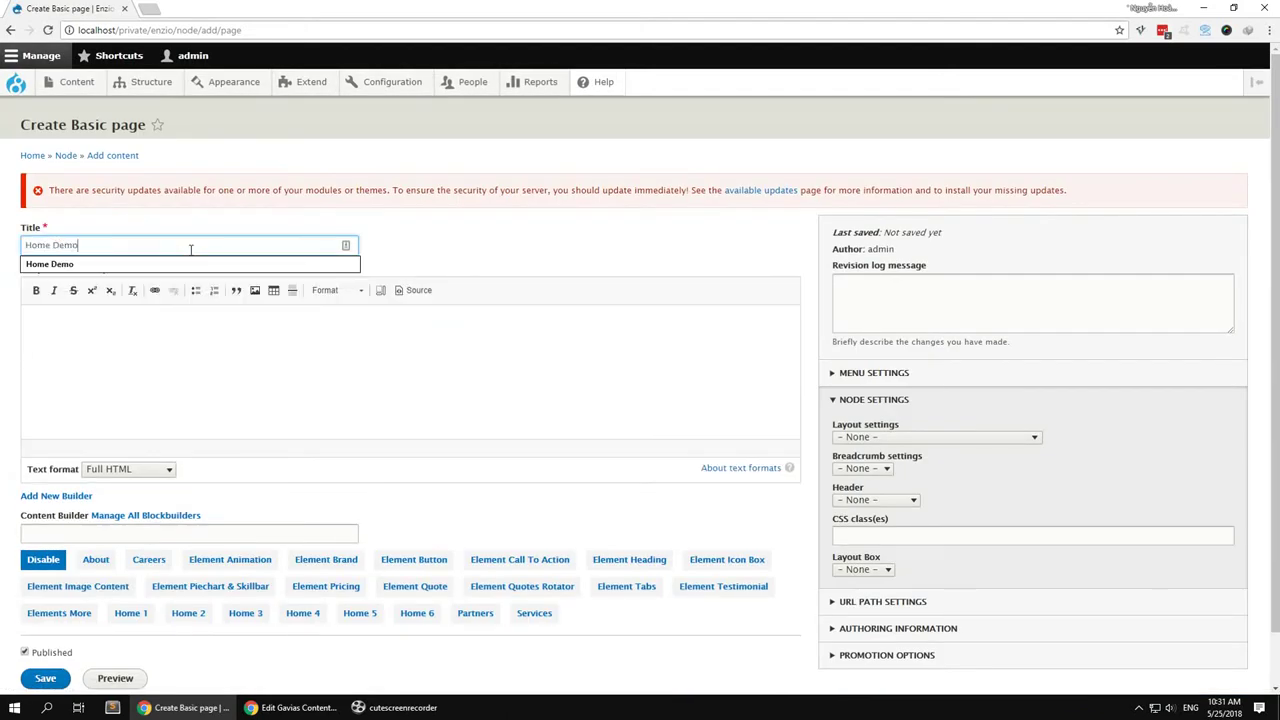
Create a new content builder titled "Home Demo" for the page
{"action": "left_click", "coordinate": [192, 528]}
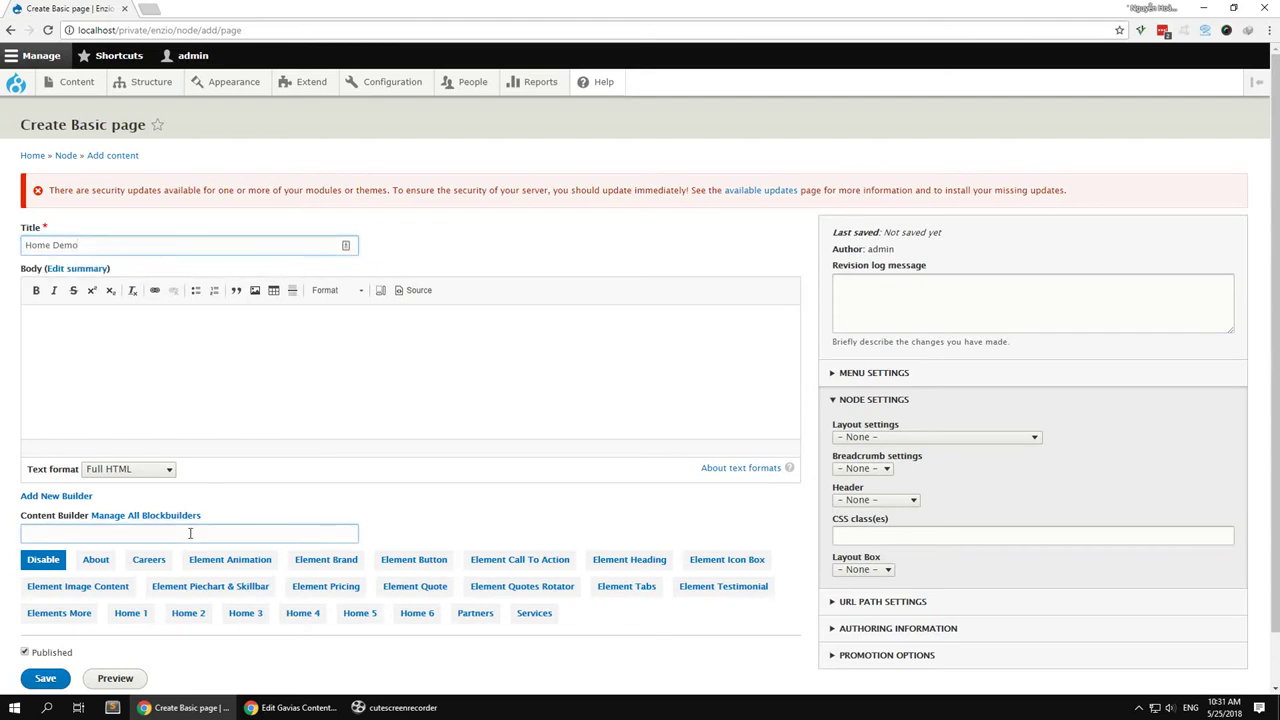
{"action": "left_click", "coordinate": [55, 497]}
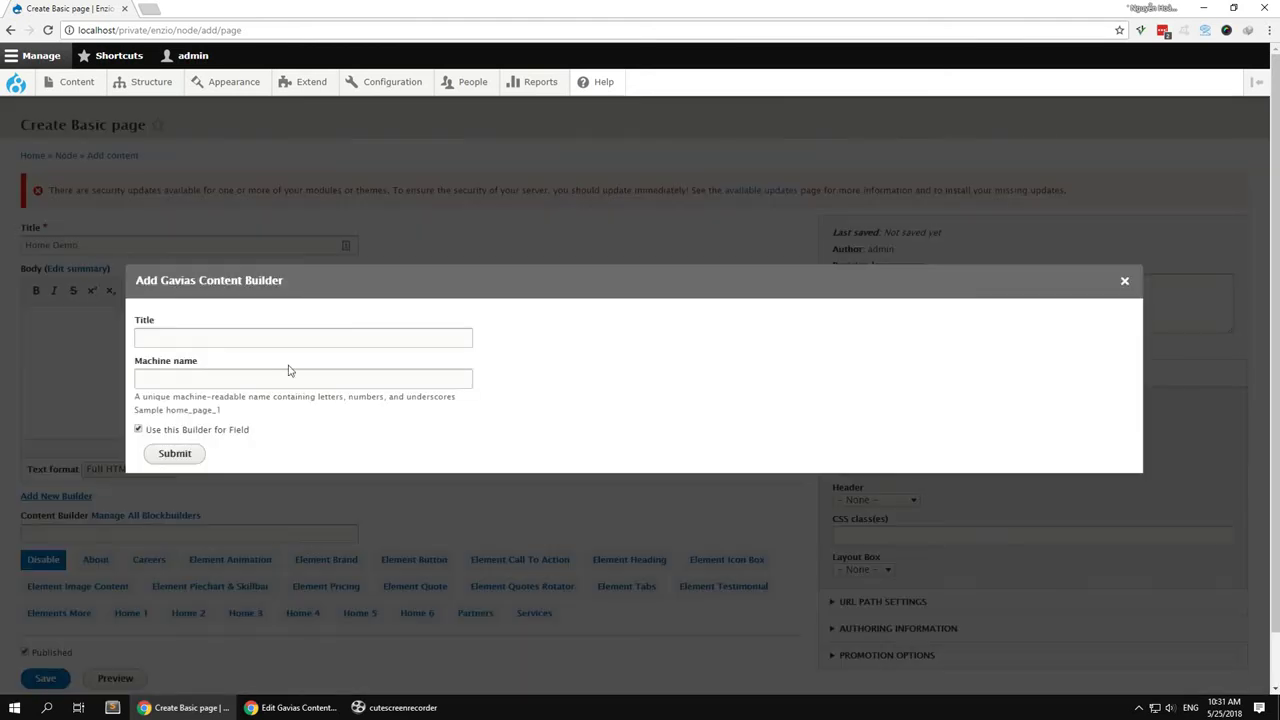
{"action": "left_click", "coordinate": [294, 340]}
{"action": "type", "text": "Hom"}
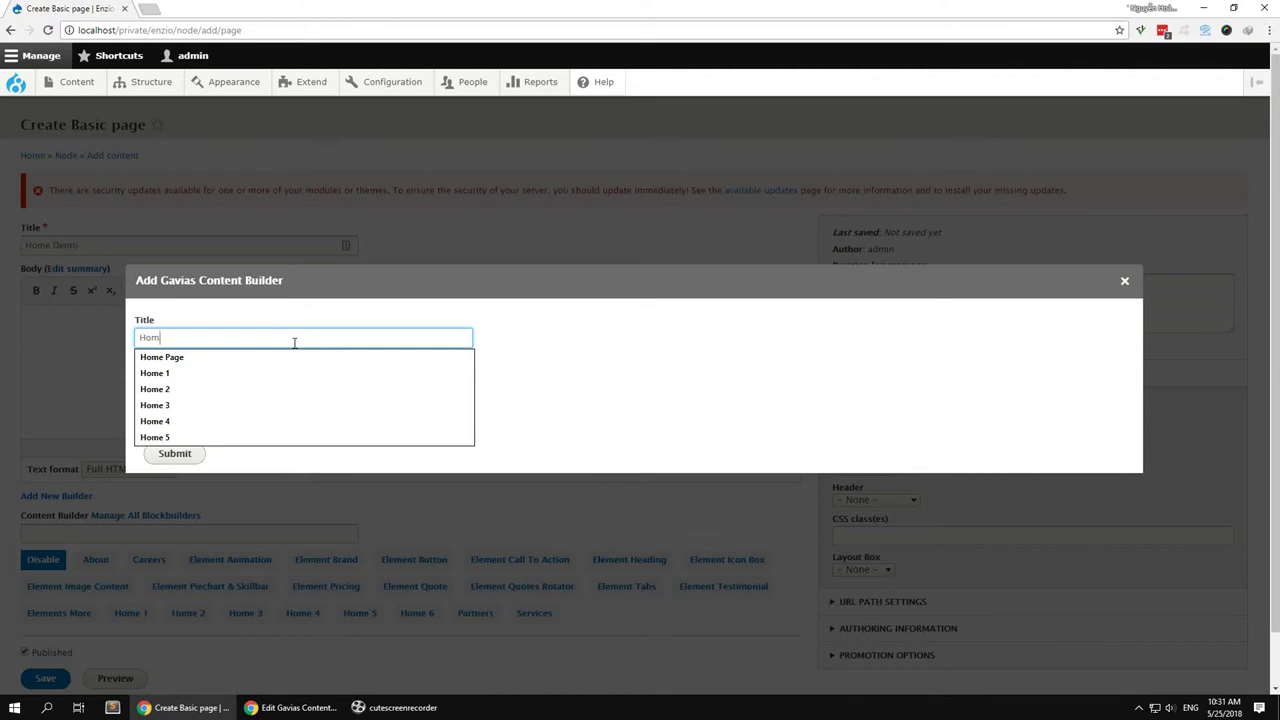
{"action": "type", "text": "e Demo"}
{"action": "left_click", "coordinate": [174, 455]}
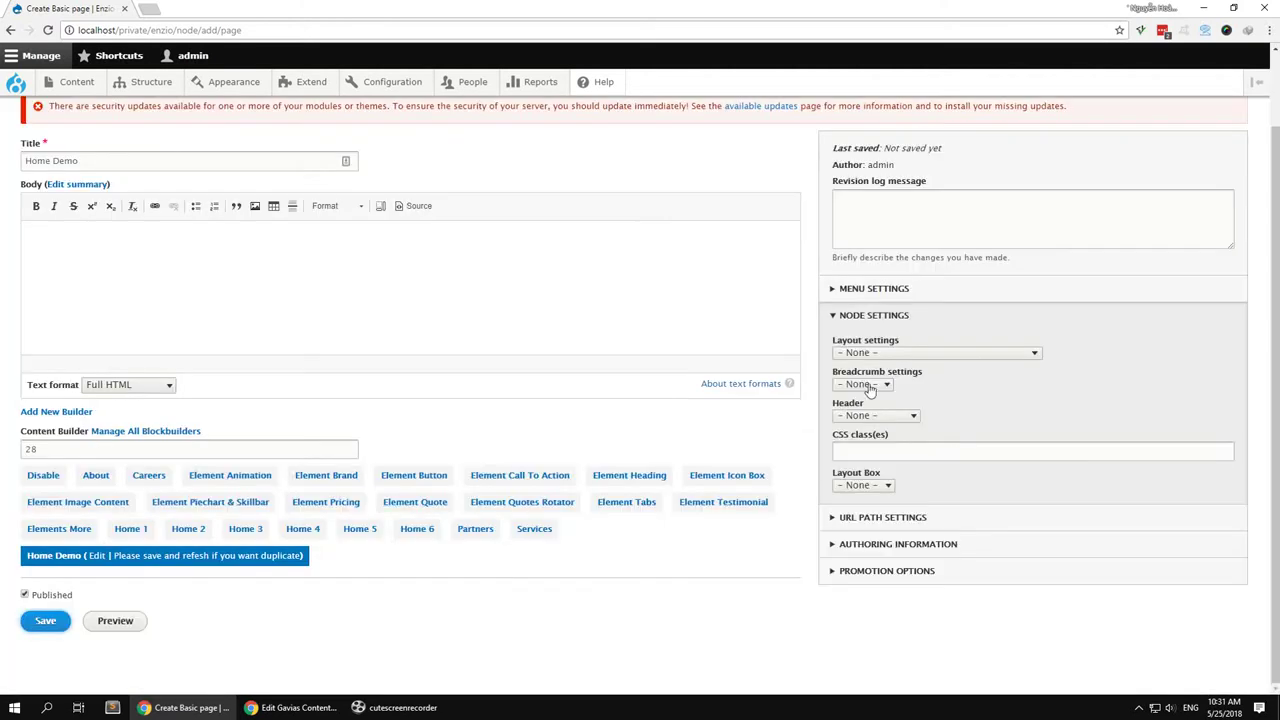
Set the layout to "Fullwith no sidebar (use for block builder)", disable the breadcrumb, enter CSS class hidden-title, and save the page
{"action": "left_click", "coordinate": [875, 352]}
{"action": "left_click", "coordinate": [900, 377]}
{"action": "left_click", "coordinate": [862, 384]}
{"action": "left_click", "coordinate": [862, 409]}
{"action": "left_click", "coordinate": [866, 449]}
{"action": "left_click", "coordinate": [866, 466]}
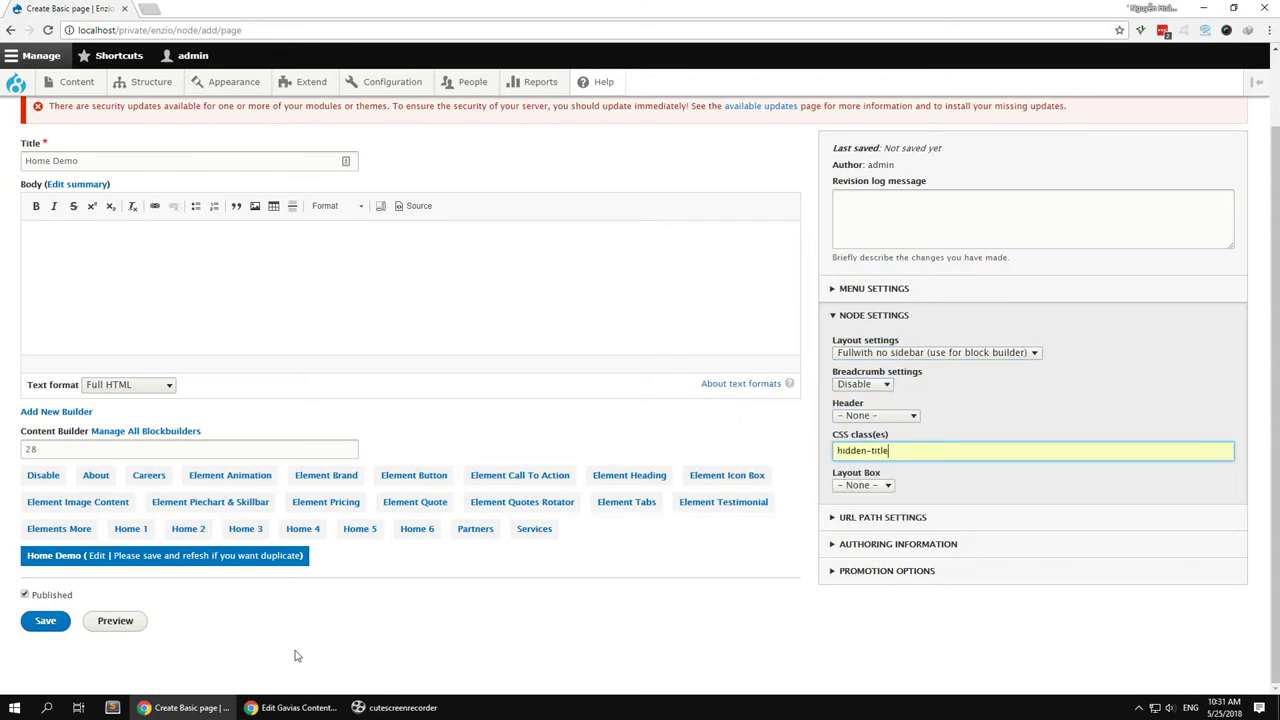
{"action": "left_click", "coordinate": [45, 621]}
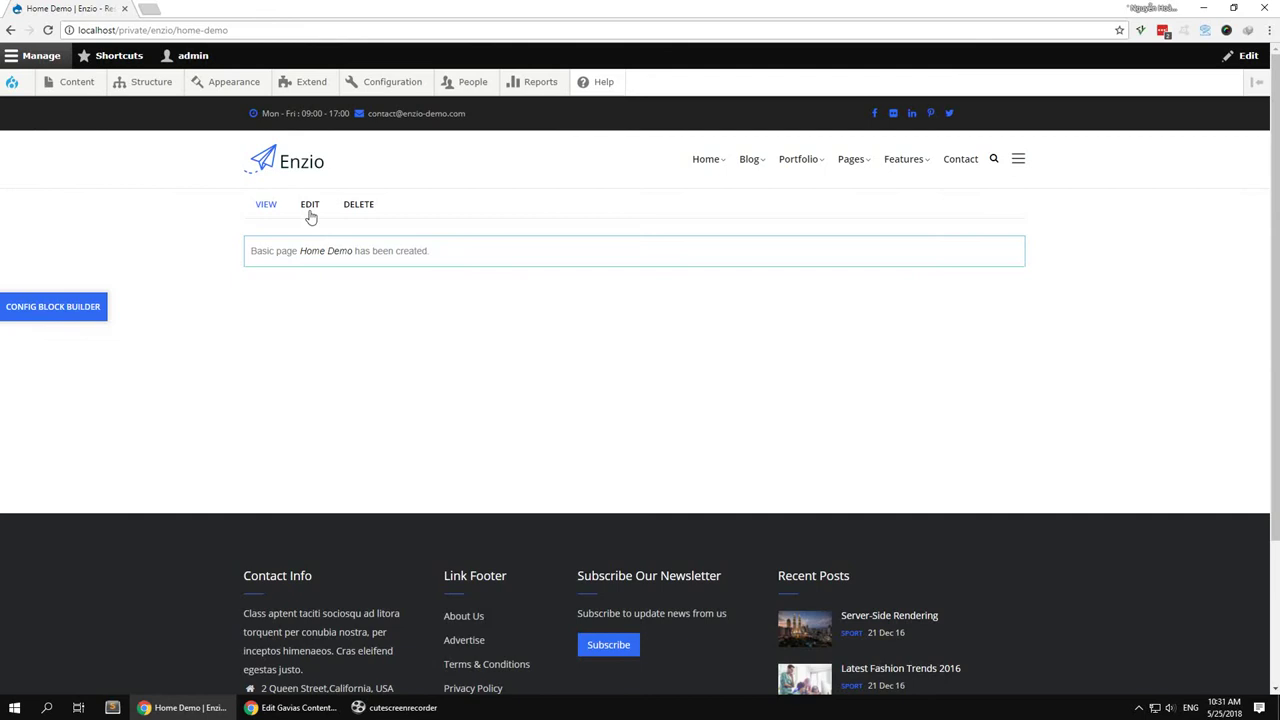
Edit the page's Home Demo content builder and add a full-width 12-unit column to its empty row
{"action": "left_click", "coordinate": [310, 206]}
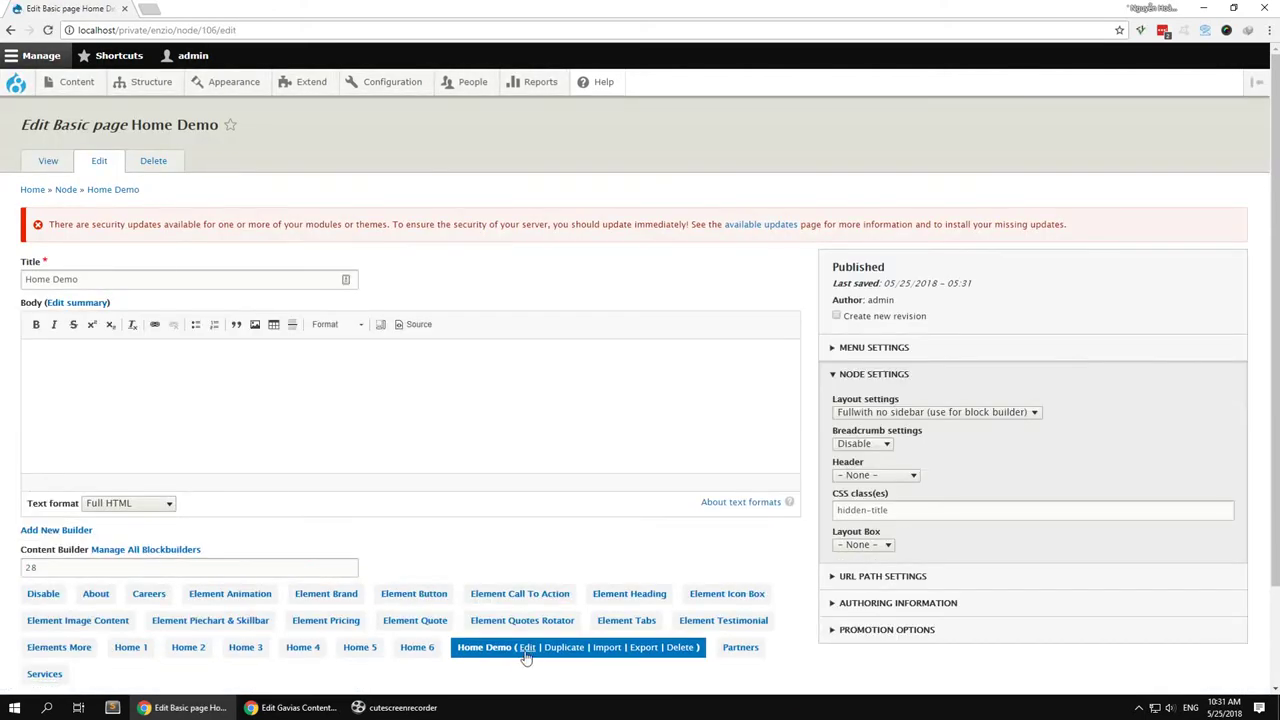
{"action": "left_click", "coordinate": [526, 649]}
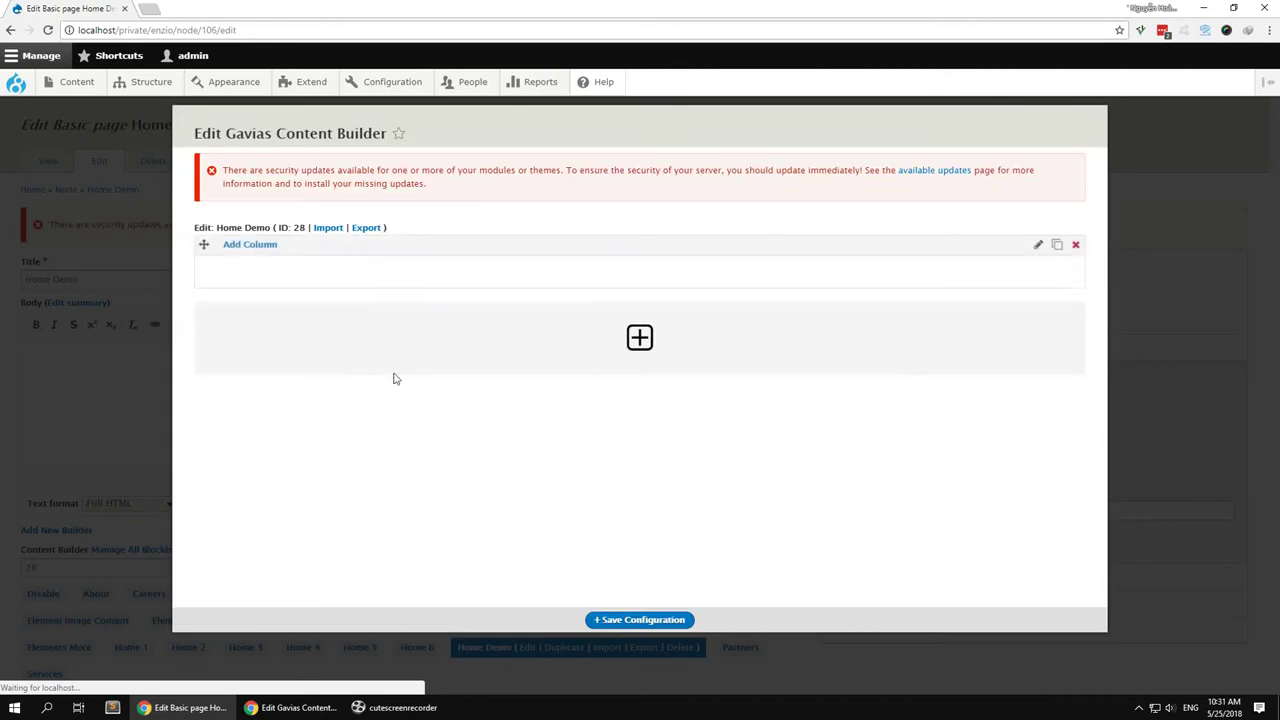
{"action": "left_click", "coordinate": [250, 244]}
{"action": "left_click", "coordinate": [249, 452]}
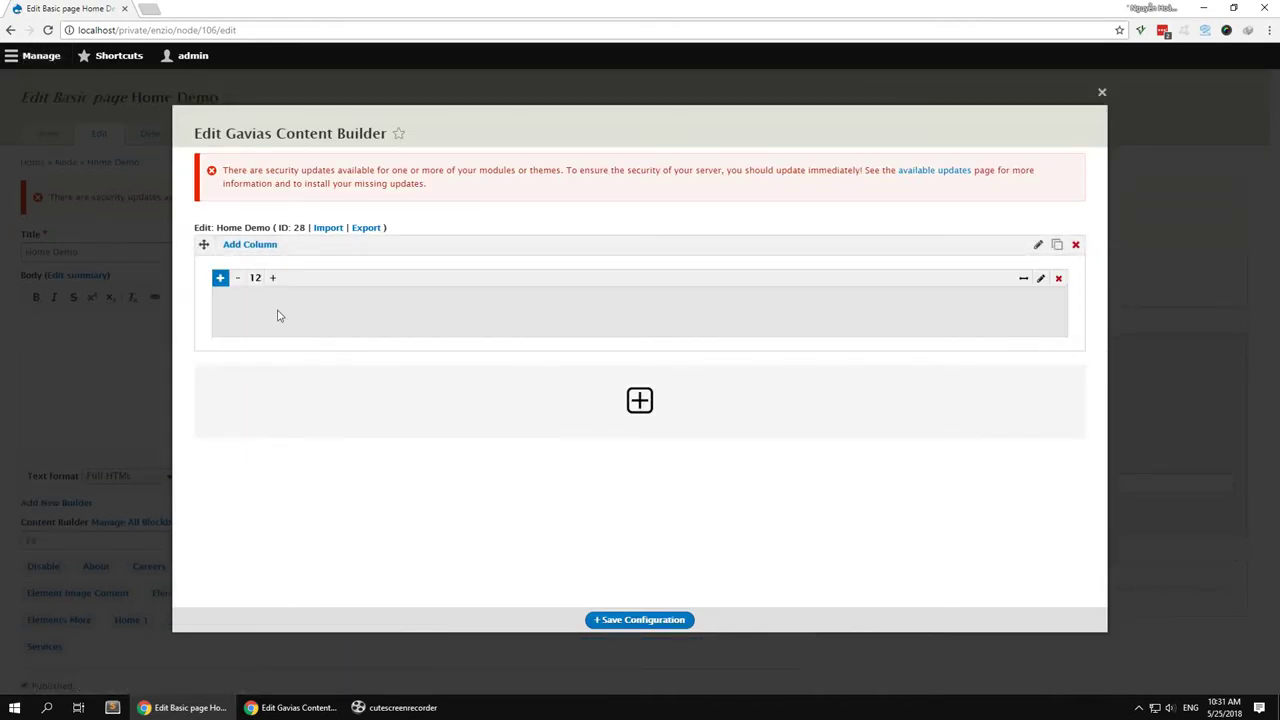
Add a Drupal Block element to the column using the block "Gavias SliderLayer - Slider Main"
{"action": "left_click", "coordinate": [220, 277]}
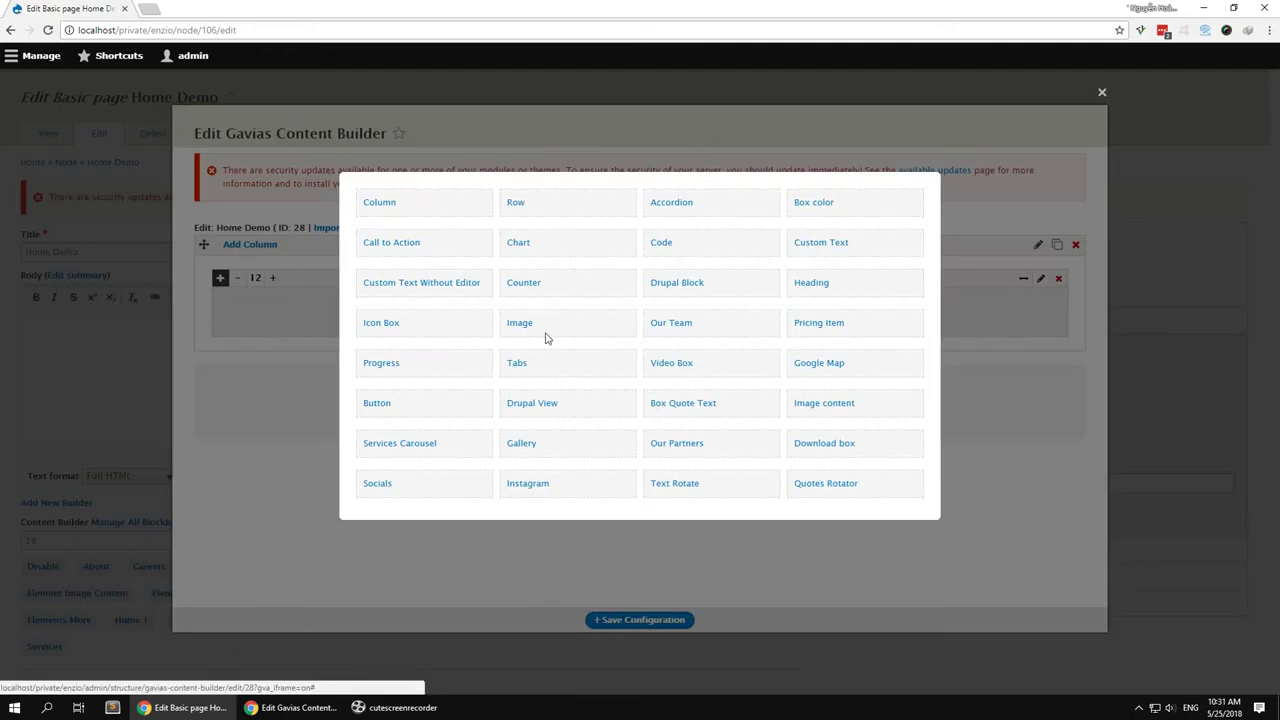
{"action": "left_click", "coordinate": [679, 286]}
{"action": "left_click", "coordinate": [427, 305]}
{"action": "left_click", "coordinate": [406, 455]}
{"action": "left_click", "coordinate": [667, 615]}
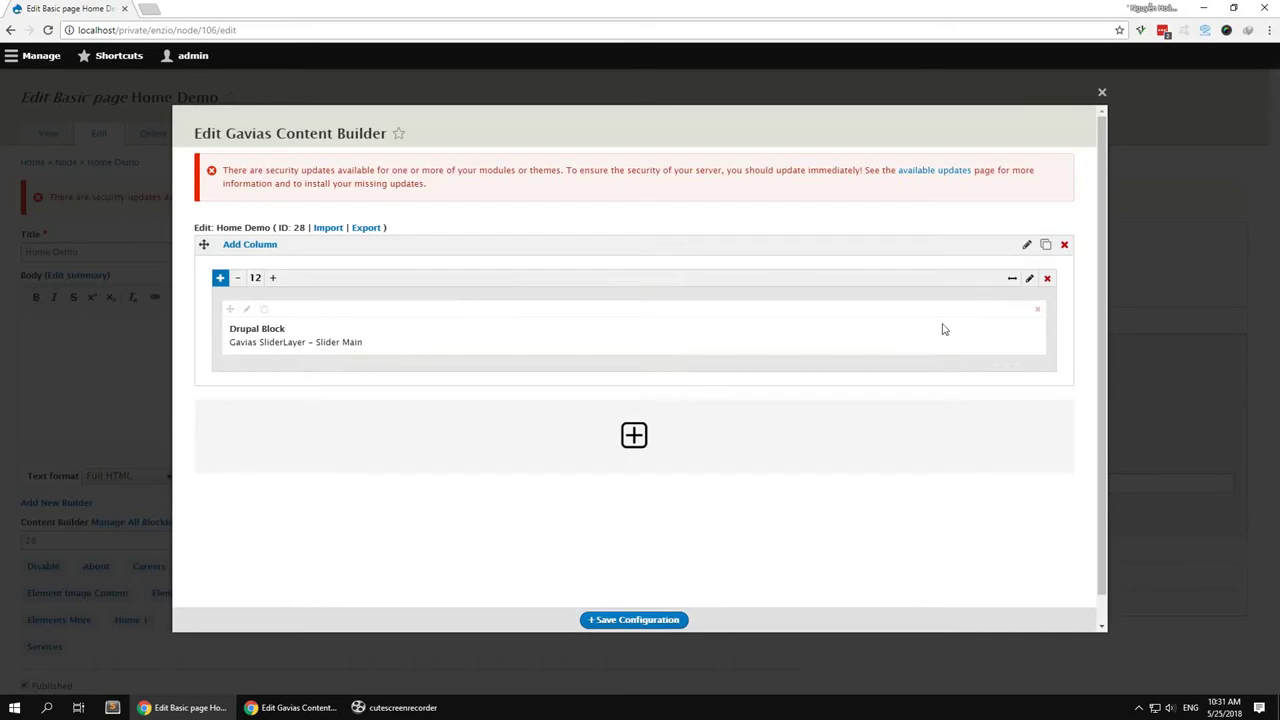
Set the slider row's Style Space to "Remove padding for [colums & row]", change its layout, and save the builder configuration
{"action": "left_click", "coordinate": [1026, 244]}
{"action": "scroll", "coordinate": [481, 447], "scroll_direction": "down", "scroll_amount": 2}
{"action": "left_click", "coordinate": [397, 484]}
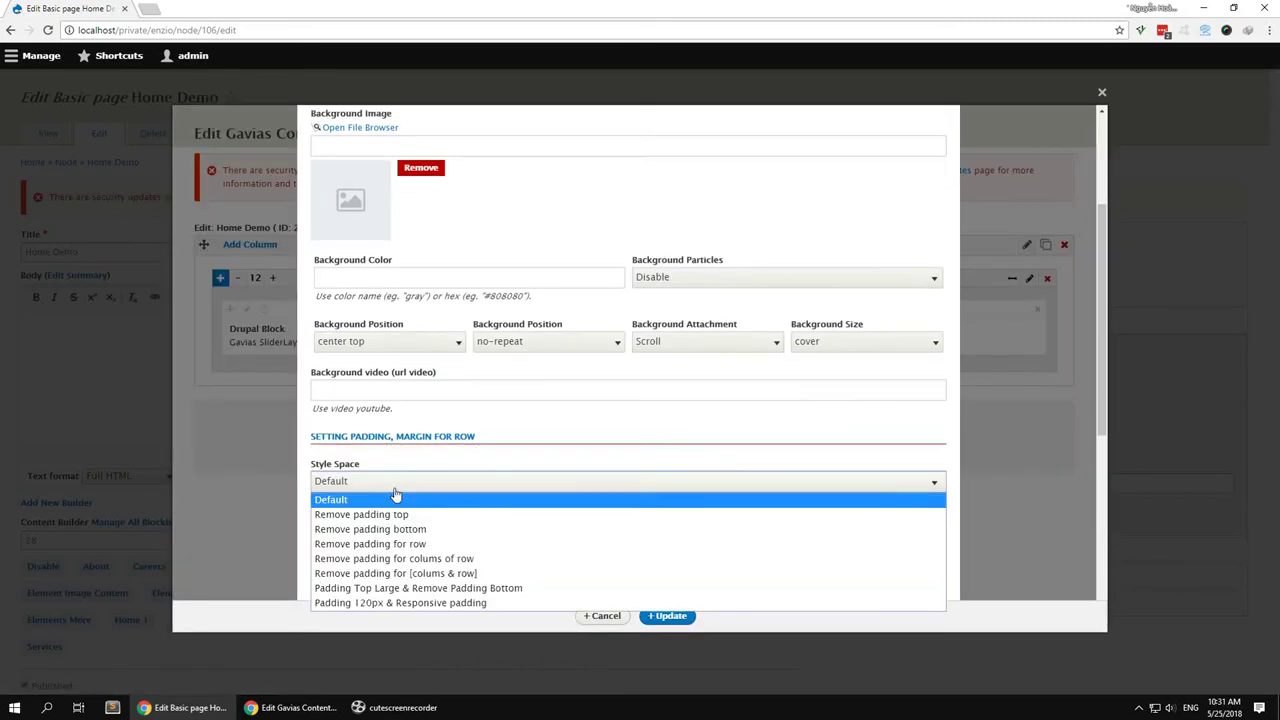
{"action": "left_click", "coordinate": [397, 573]}
{"action": "scroll", "coordinate": [417, 489], "scroll_direction": "down", "scroll_amount": 2}
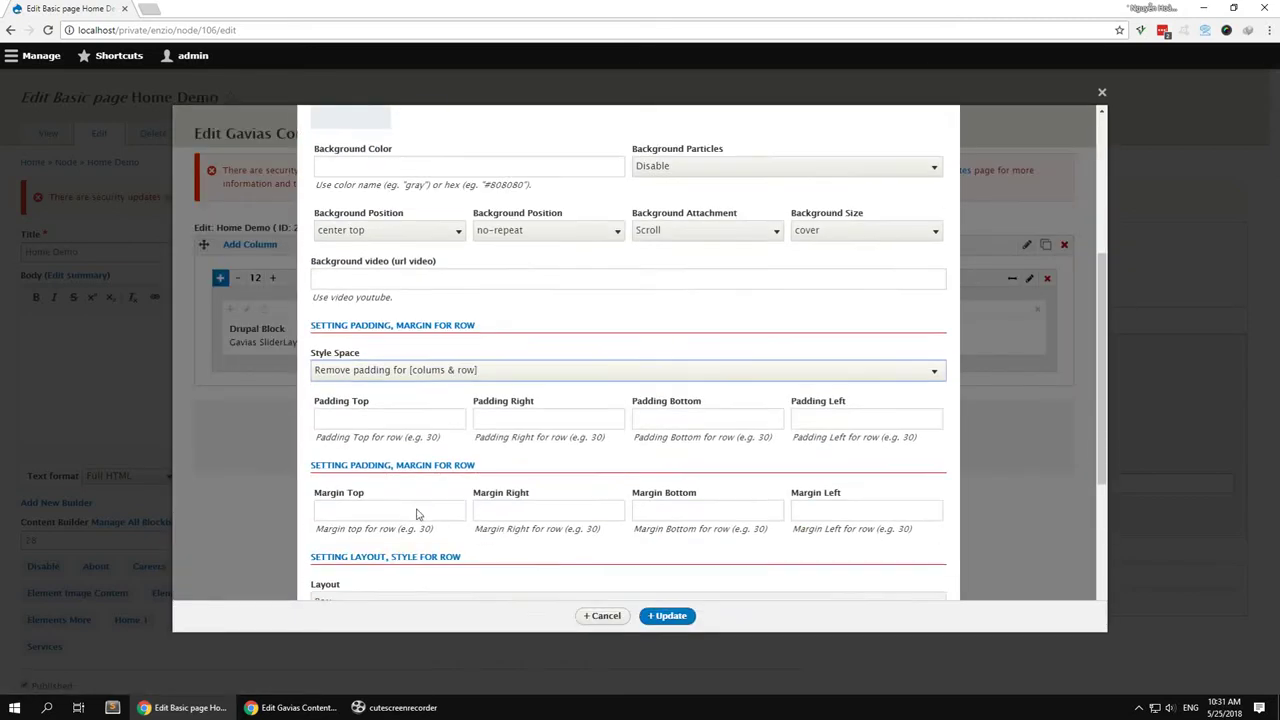
{"action": "scroll", "coordinate": [420, 480], "scroll_direction": "up", "scroll_amount": 1}
{"action": "scroll", "coordinate": [420, 480], "scroll_direction": "up", "scroll_amount": 1}
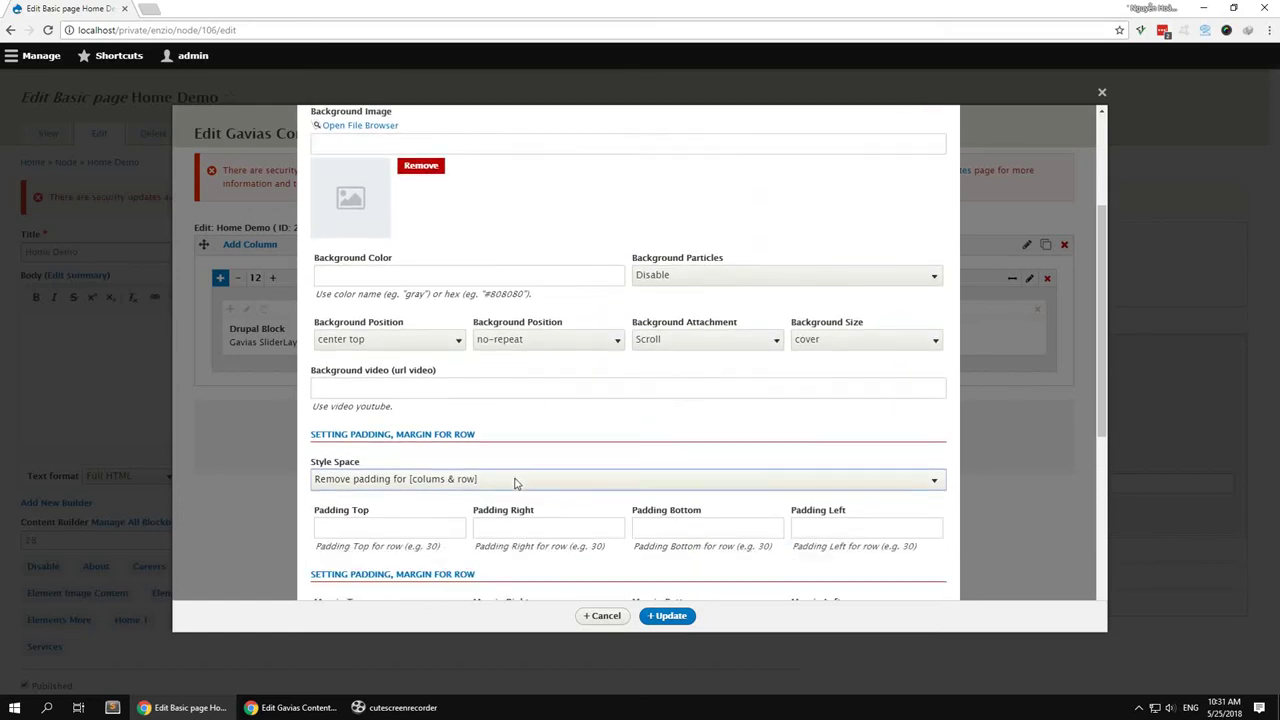
{"action": "scroll", "coordinate": [430, 468], "scroll_direction": "down", "scroll_amount": 4}
{"action": "left_click", "coordinate": [354, 383]}
{"action": "left_click", "coordinate": [354, 408]}
{"action": "left_click", "coordinate": [656, 616]}
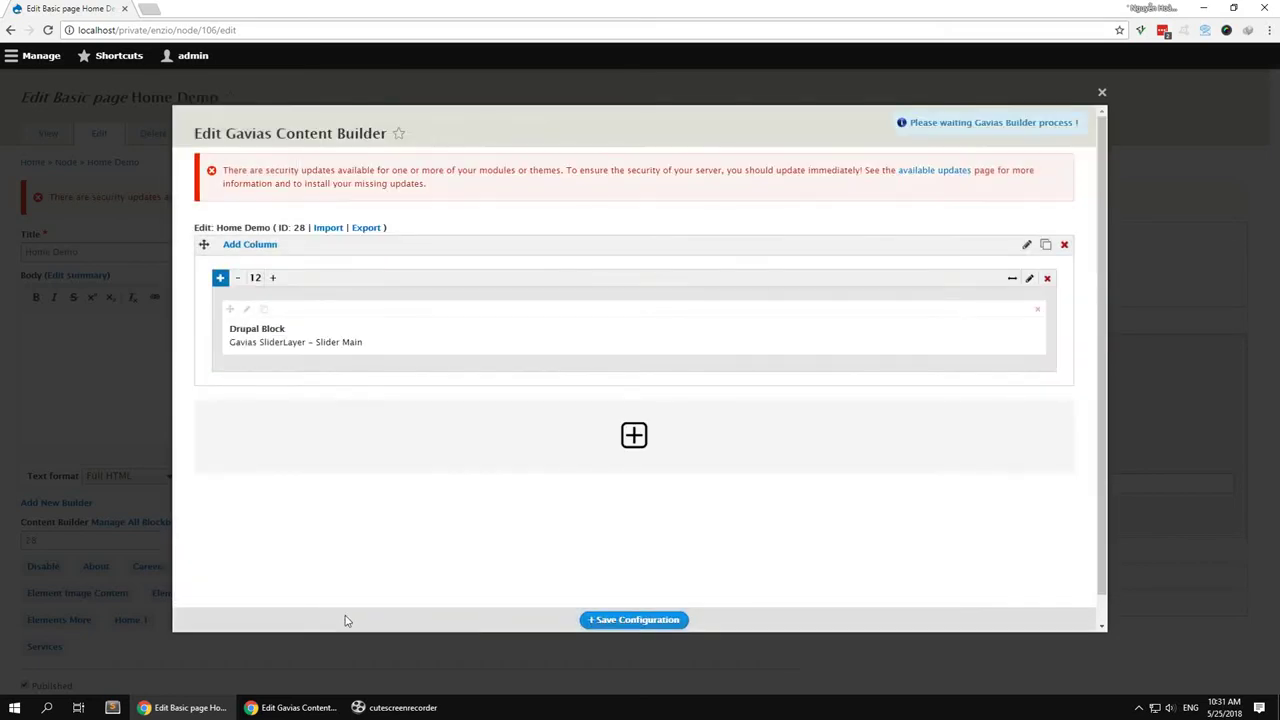
Close the content builder and save the Home Demo page
{"action": "left_click", "coordinate": [1102, 92]}
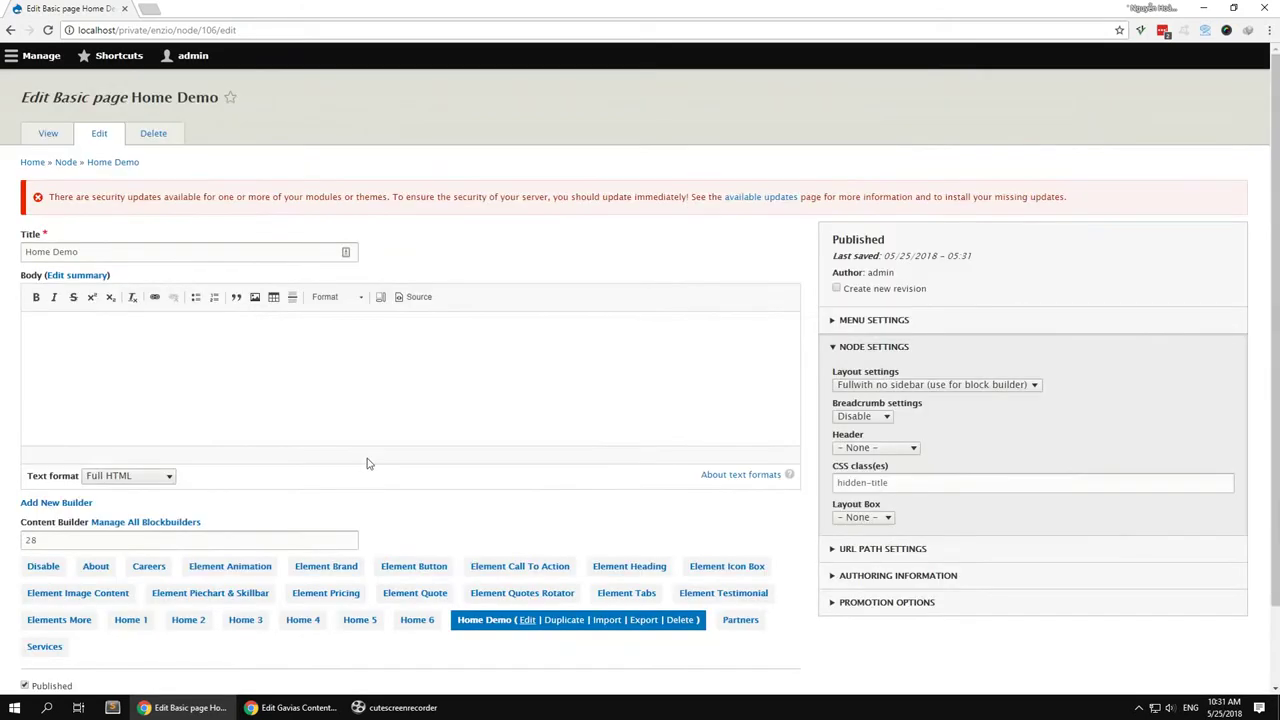
{"action": "scroll", "coordinate": [203, 634], "scroll_direction": "down", "scroll_amount": 1}
{"action": "left_click", "coordinate": [40, 624]}
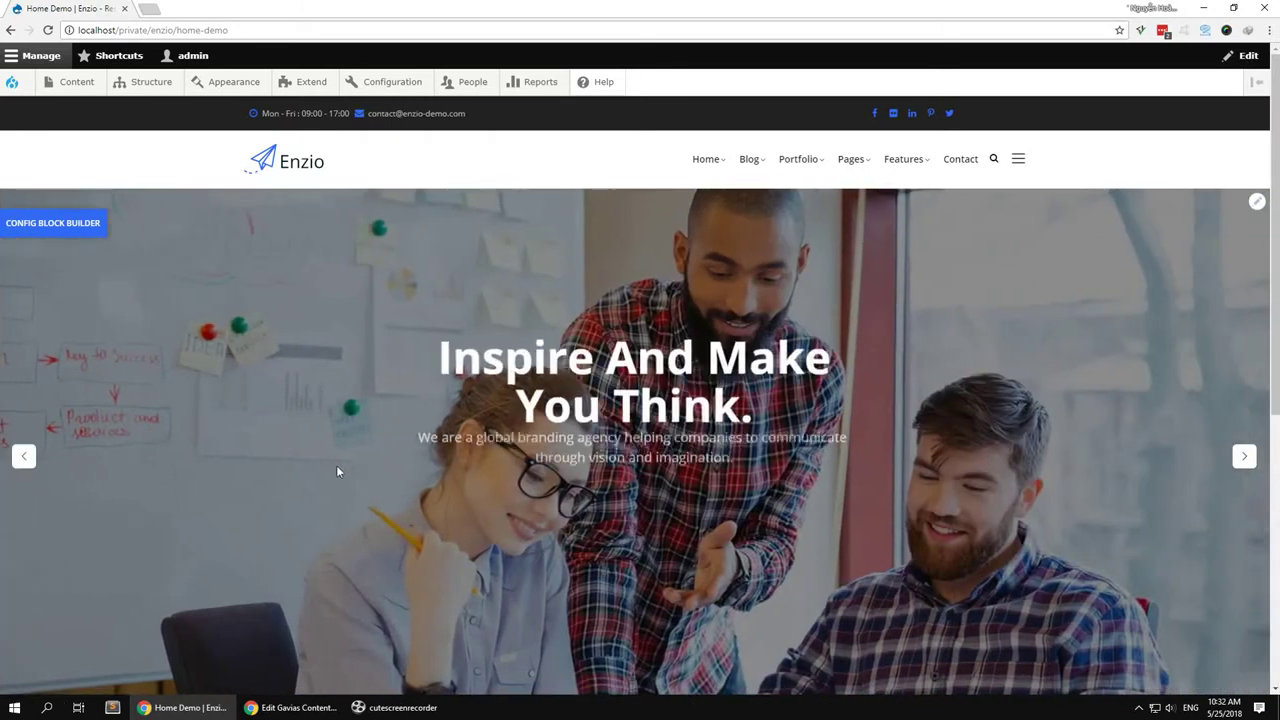
Check the slider on the Home Demo page and open the page's block builder configuration
{"action": "scroll", "coordinate": [287, 403], "scroll_direction": "down", "scroll_amount": 1}
{"action": "scroll", "coordinate": [287, 403], "scroll_direction": "down", "scroll_amount": 3}
{"action": "scroll", "coordinate": [287, 400], "scroll_direction": "up", "scroll_amount": 3}
{"action": "left_click", "coordinate": [63, 160]}
{"action": "scroll", "coordinate": [86, 251], "scroll_direction": "up", "scroll_amount": 1}
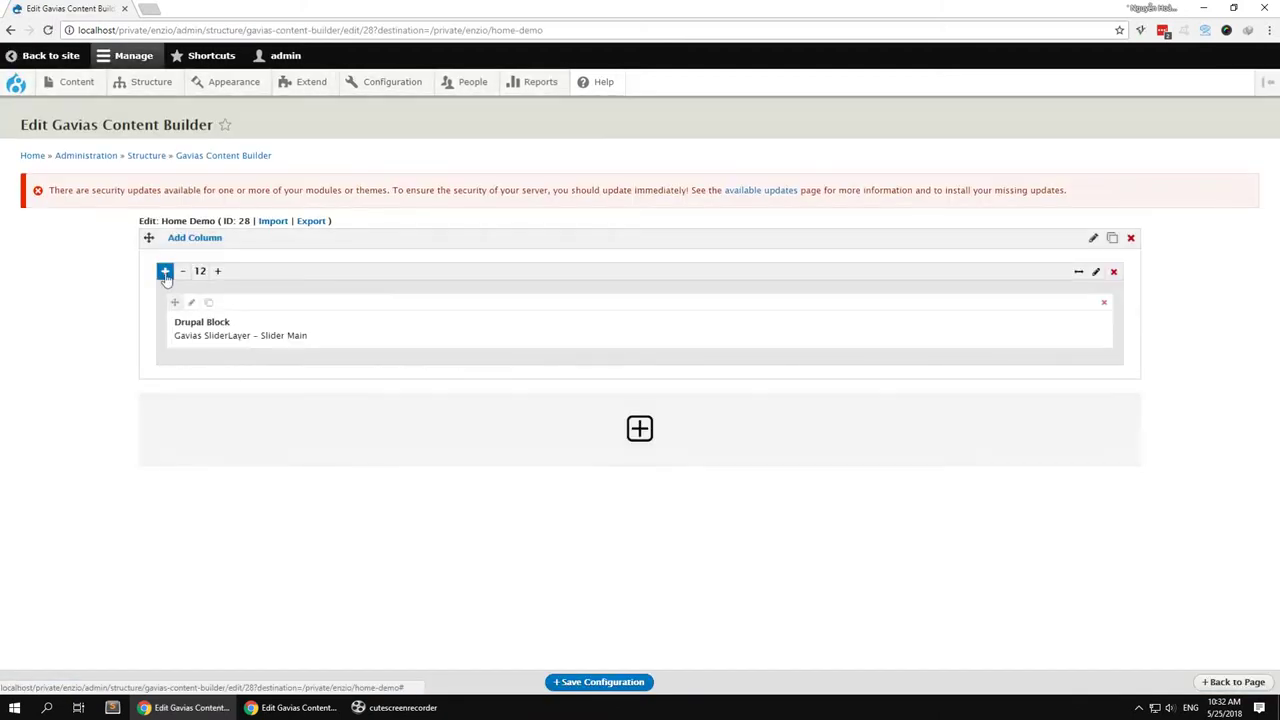
Add a second row with a 1/3 column and a 1/2 column, widening the latter to fill the row
{"action": "left_click", "coordinate": [638, 430]}
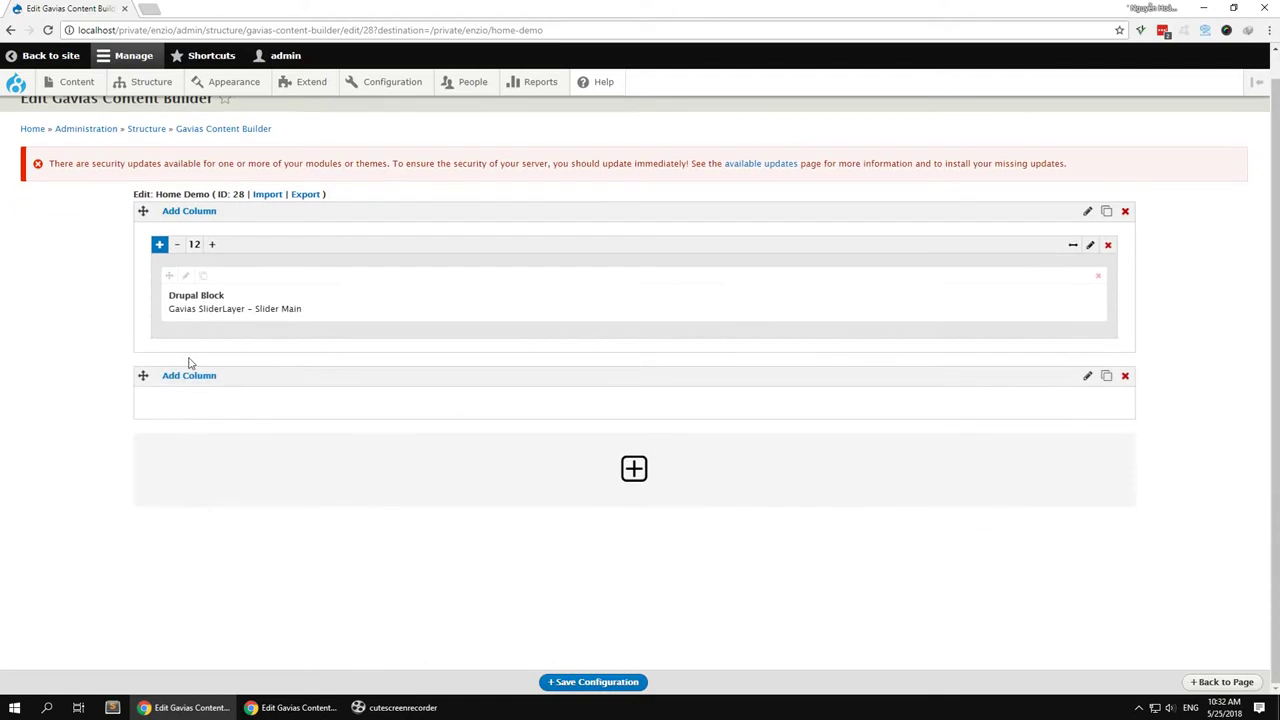
{"action": "mouse_move", "coordinate": [188, 376]}
{"action": "left_click", "coordinate": [189, 435]}
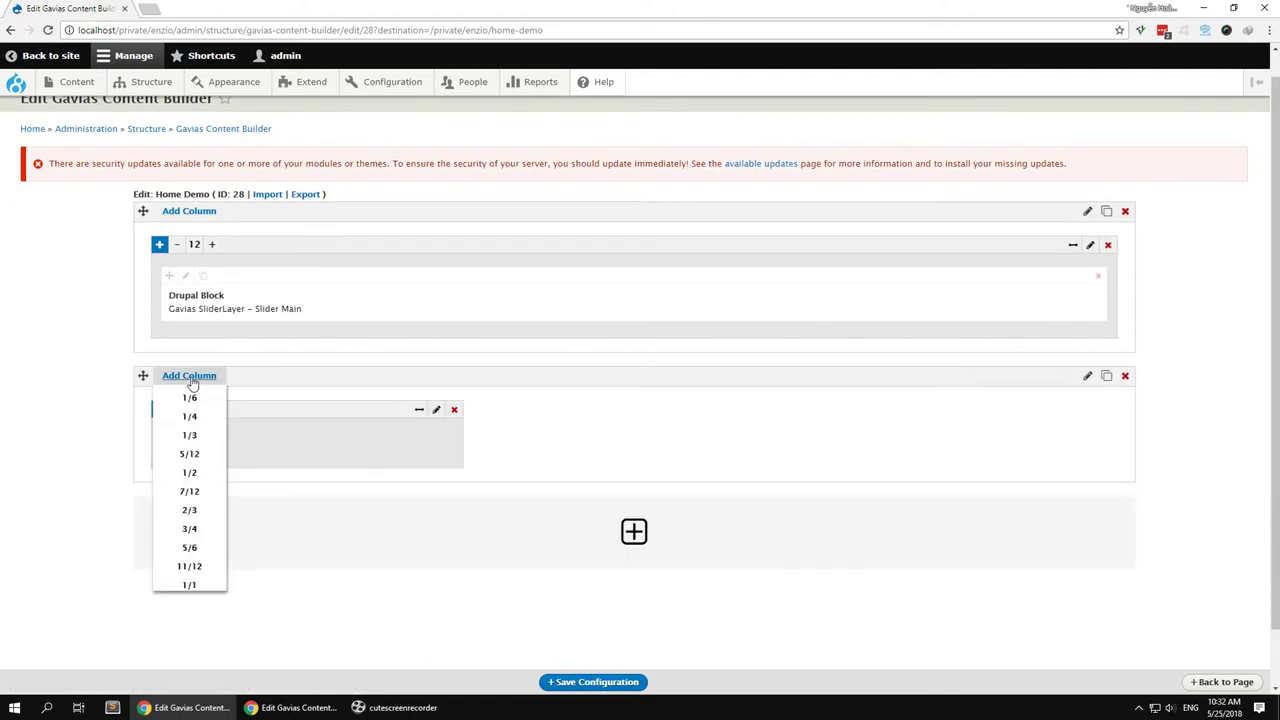
{"action": "left_click", "coordinate": [189, 472]}
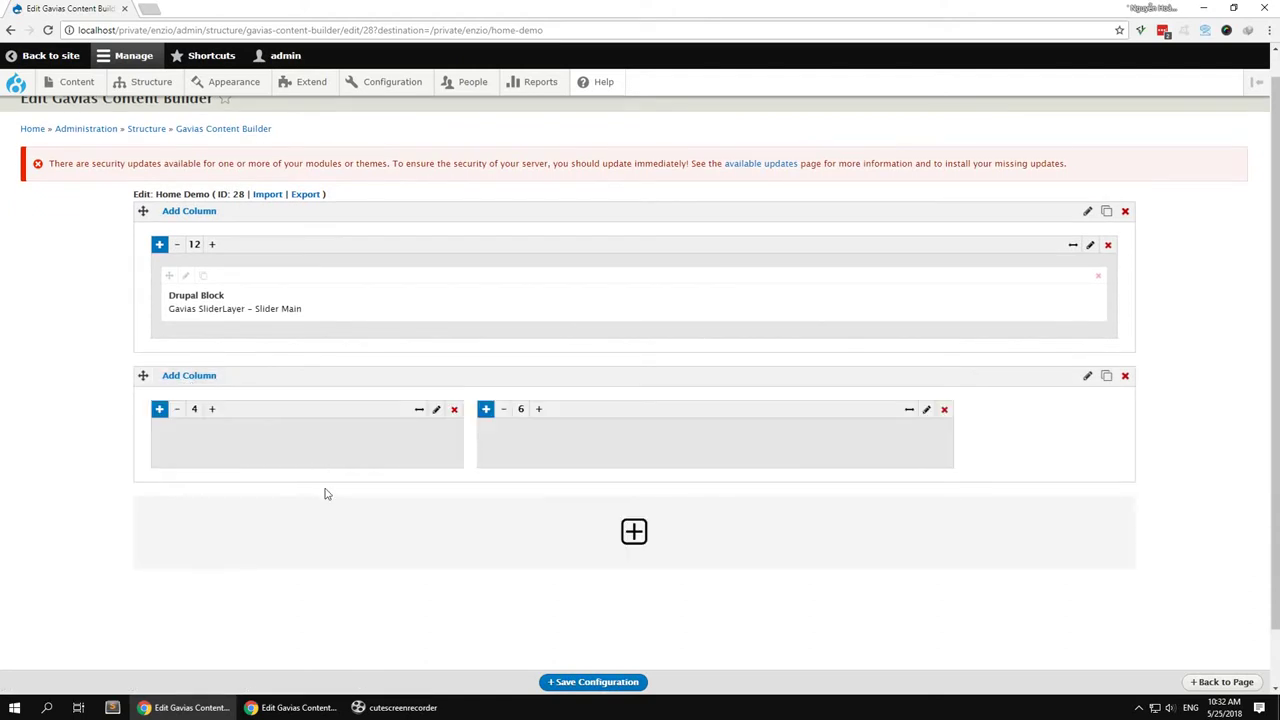
{"action": "left_click", "coordinate": [539, 410]}
Add a Heading element to the narrower column of the second row, titled "About Us"
{"action": "left_click", "coordinate": [159, 409]}
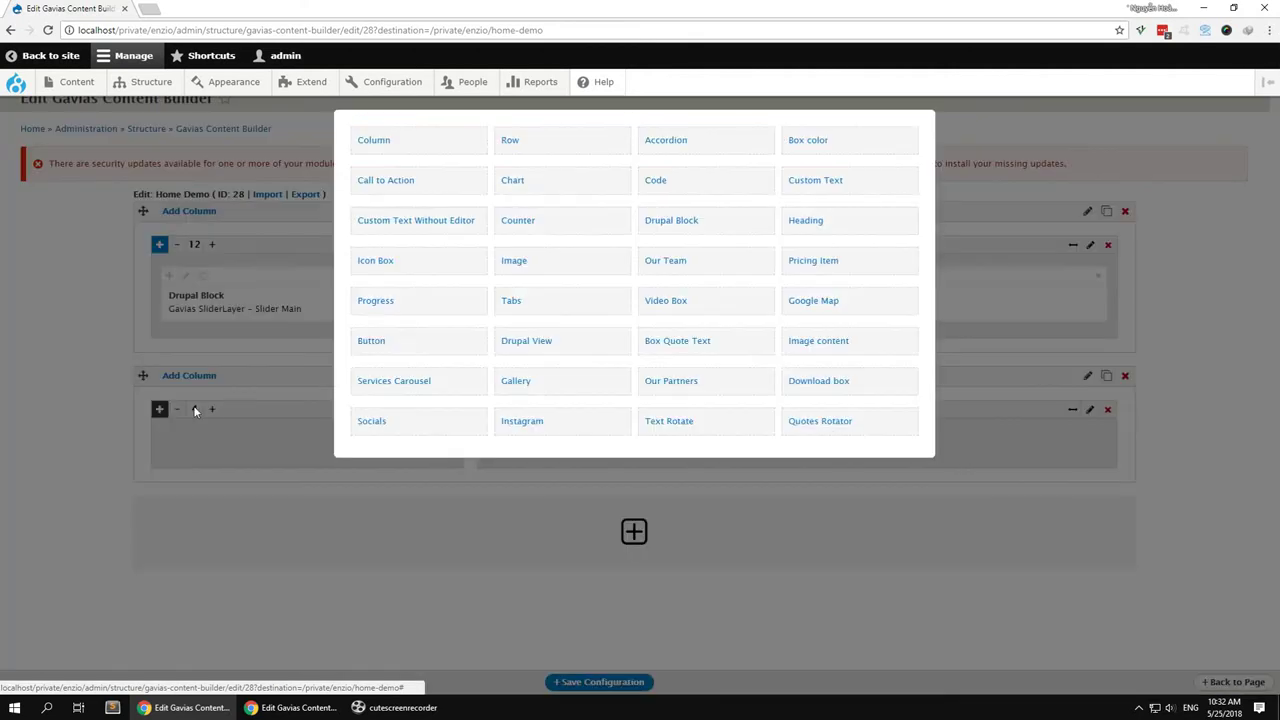
{"action": "left_click", "coordinate": [807, 220]}
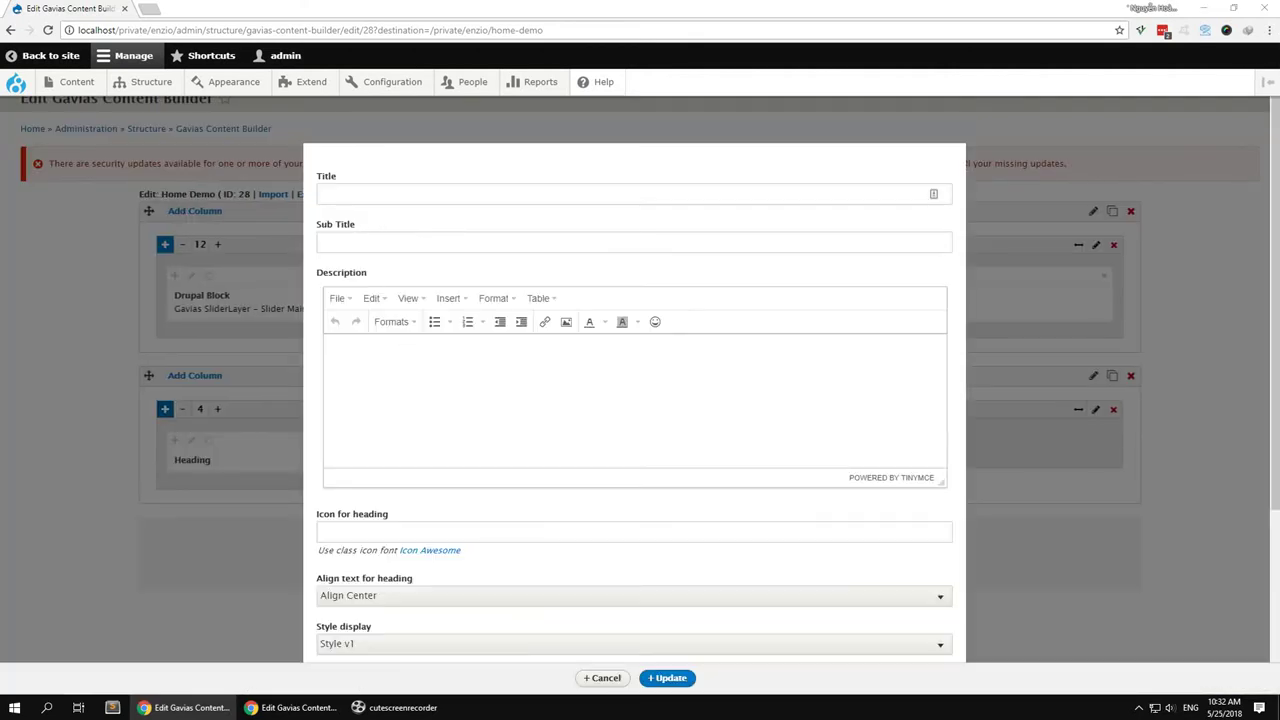
{"action": "key", "text": "alt+Tab"}
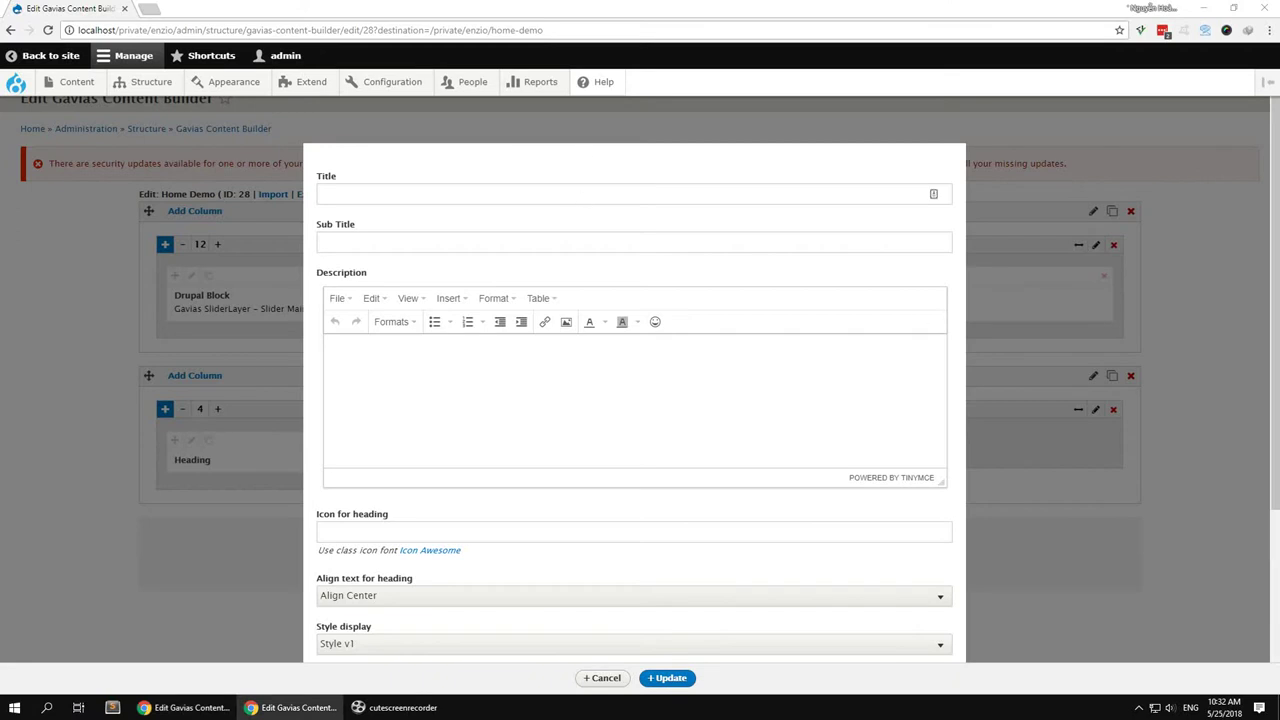
{"action": "left_click", "coordinate": [456, 198]}
{"action": "type", "text": "About Us"}
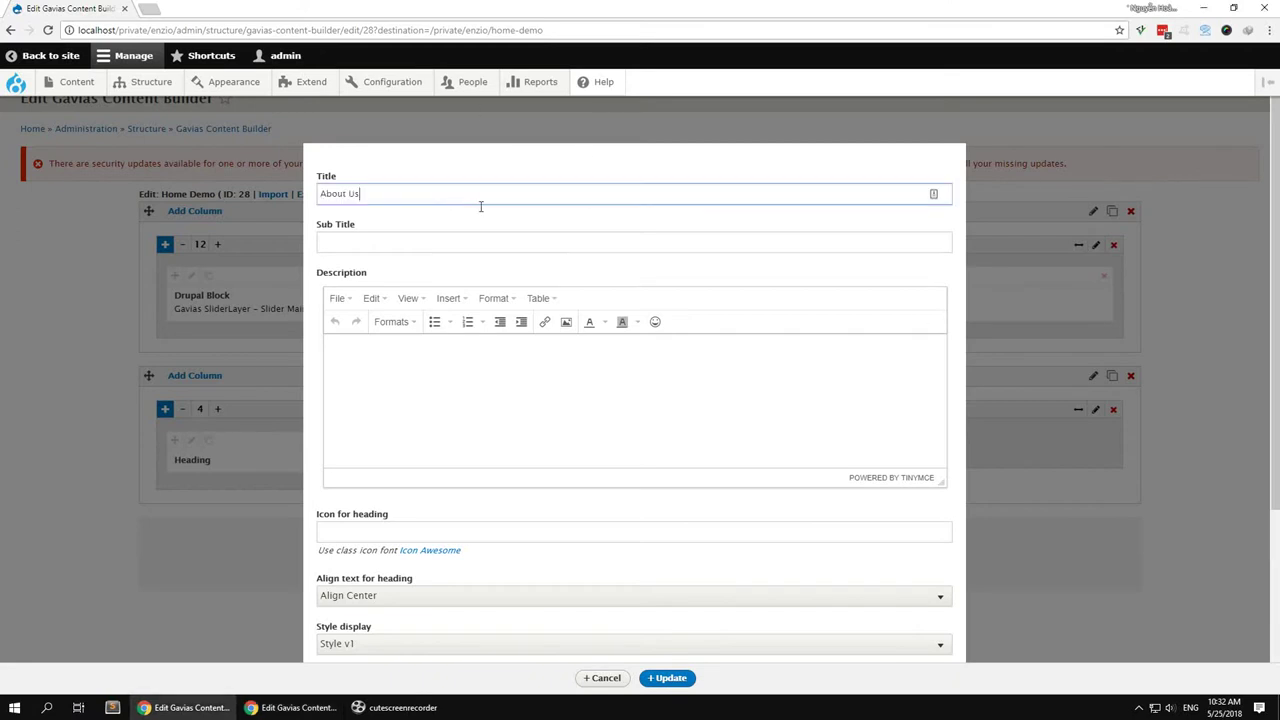
Fill the heading's description with "Duis sed odio sit amet nibh vulputate cursus a sit amet mauris cumsan ipsum velit nam nec tellus." and check its source code
{"action": "key", "text": "alt+Tab"}
{"action": "key", "text": "alt+Tab"}
{"action": "left_click", "coordinate": [593, 362]}
{"action": "type", "text": "Duis sed odio sit amet nibh vulputate cursus a sit amet mauris cumsan ipsum velit nam nec tellus."}
{"action": "left_click", "coordinate": [371, 299]}
{"action": "mouse_move", "coordinate": [408, 299]}
{"action": "left_click", "coordinate": [456, 337]}
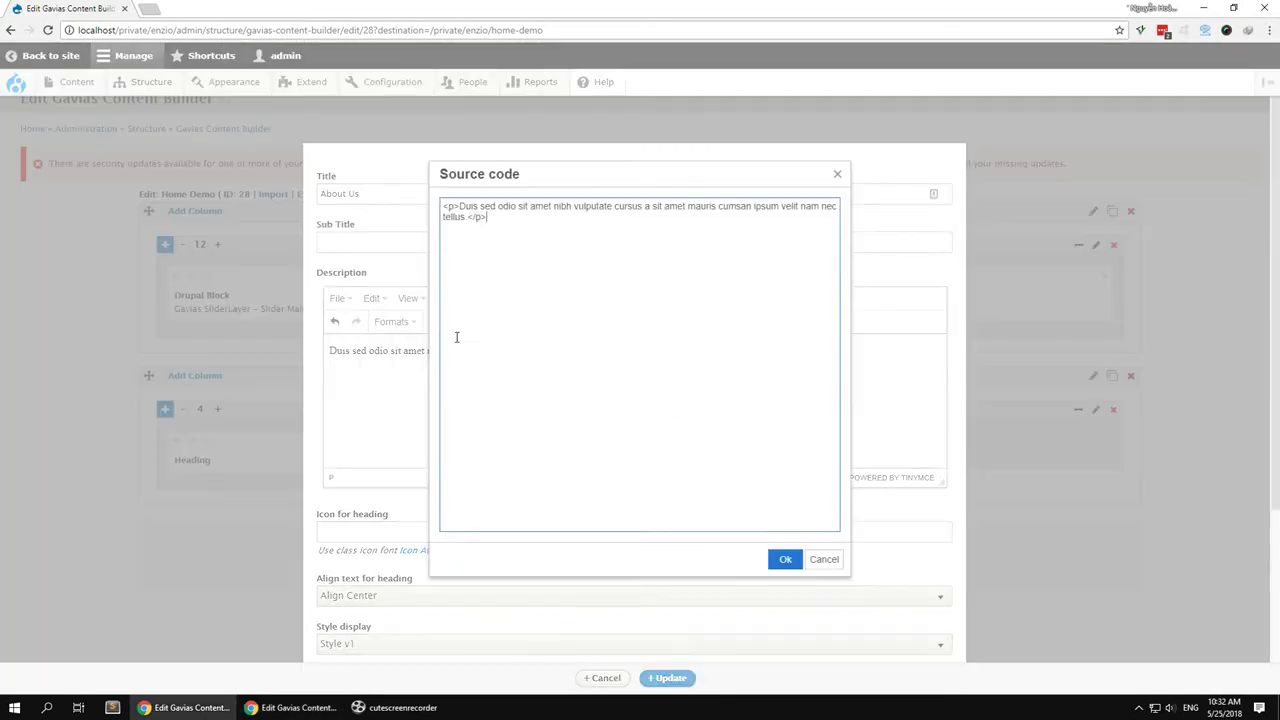
{"action": "left_click", "coordinate": [785, 559]}
Set the About Us heading's text alignment to Align Left and apply the element settings
{"action": "scroll", "coordinate": [405, 517], "scroll_direction": "down", "scroll_amount": 2}
{"action": "left_click", "coordinate": [400, 463]}
{"action": "left_click", "coordinate": [400, 494]}
{"action": "scroll", "coordinate": [447, 544], "scroll_direction": "down", "scroll_amount": 2}
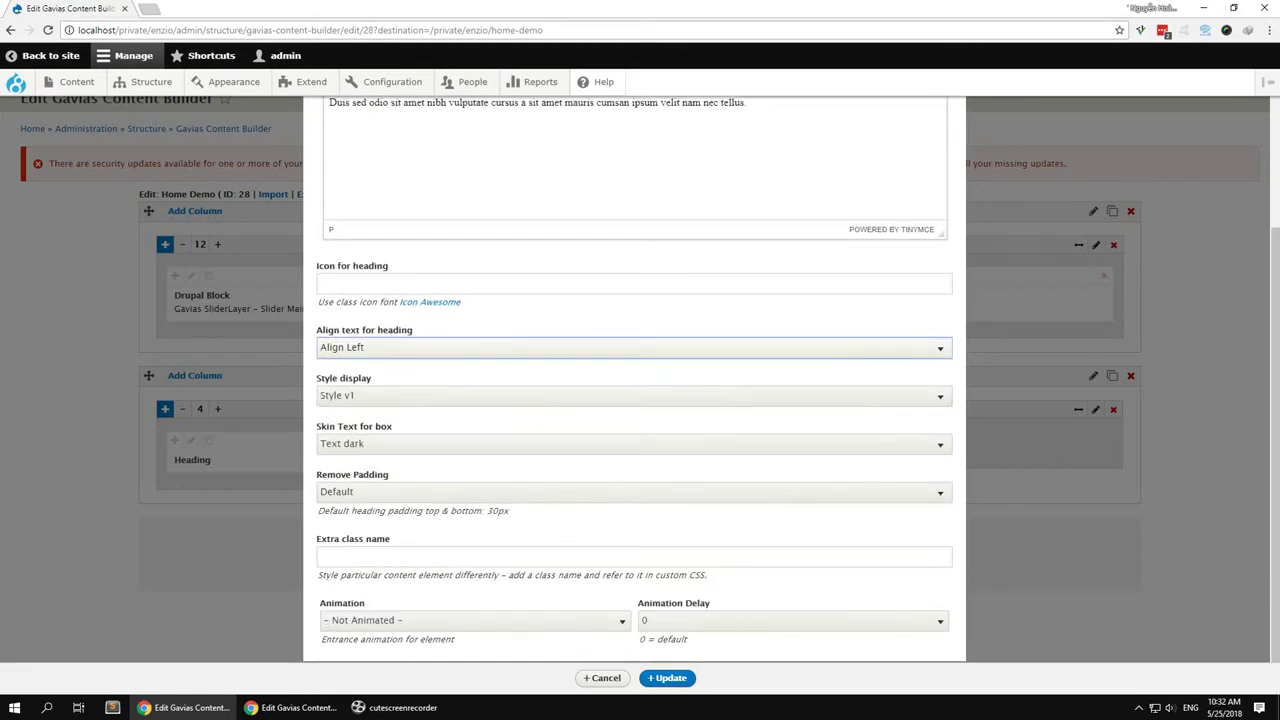
{"action": "left_click", "coordinate": [667, 678]}
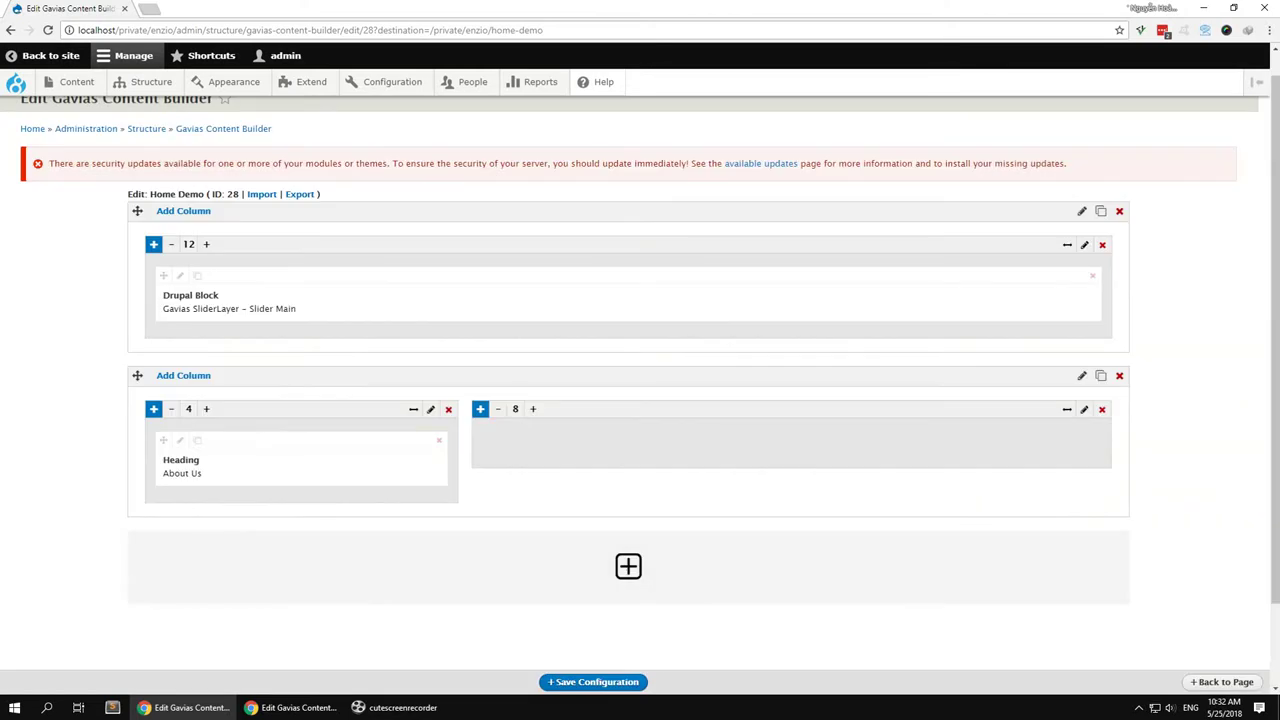
Add a Custom Text element below About Us with "We Are Creative Agency" and "We Work With Passion" sections, each followed by a "Morbi msan ipsum velit" paragraph
{"action": "key", "text": "alt+Tab"}
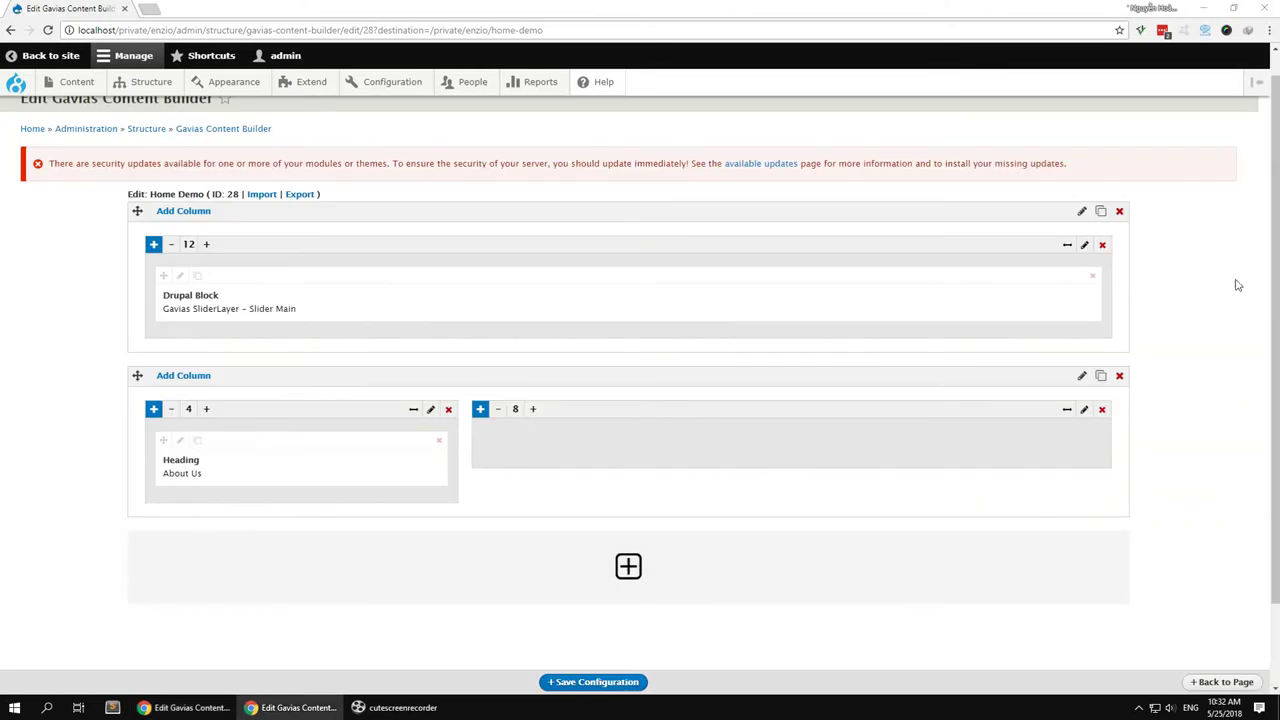
{"action": "left_click", "coordinate": [154, 409]}
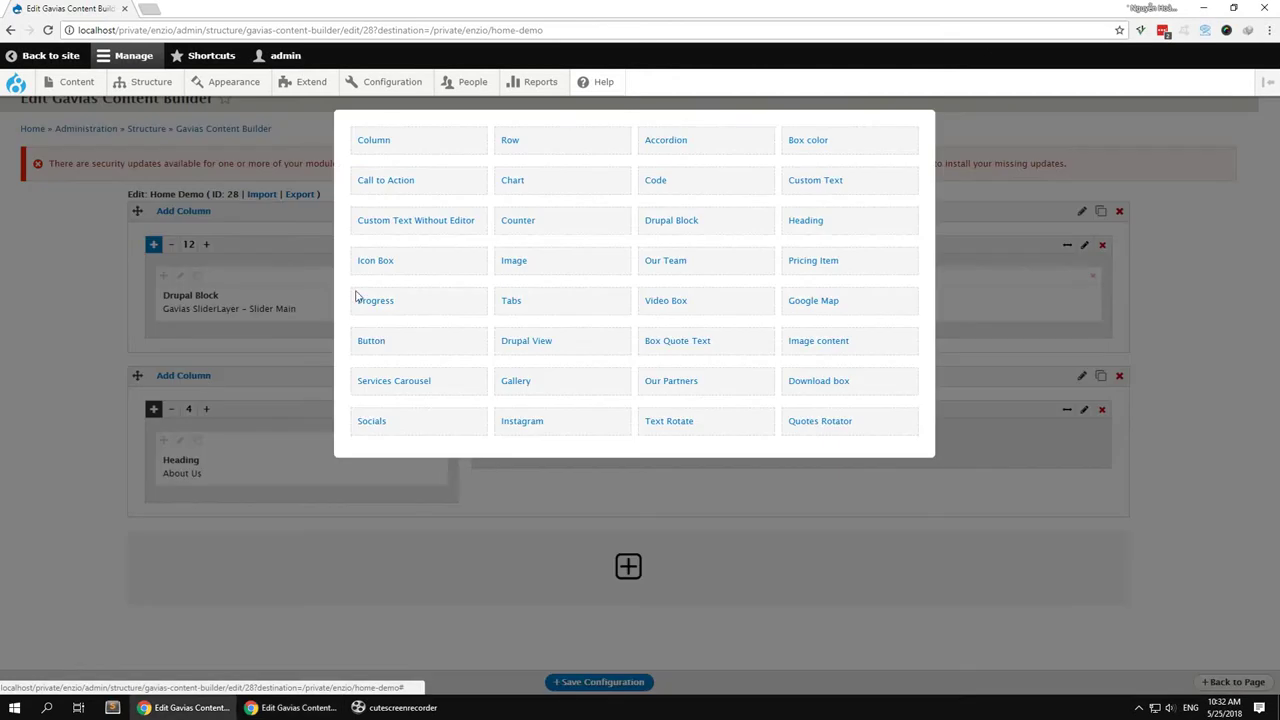
{"action": "left_click", "coordinate": [816, 190]}
{"action": "key", "text": "alt+Tab"}
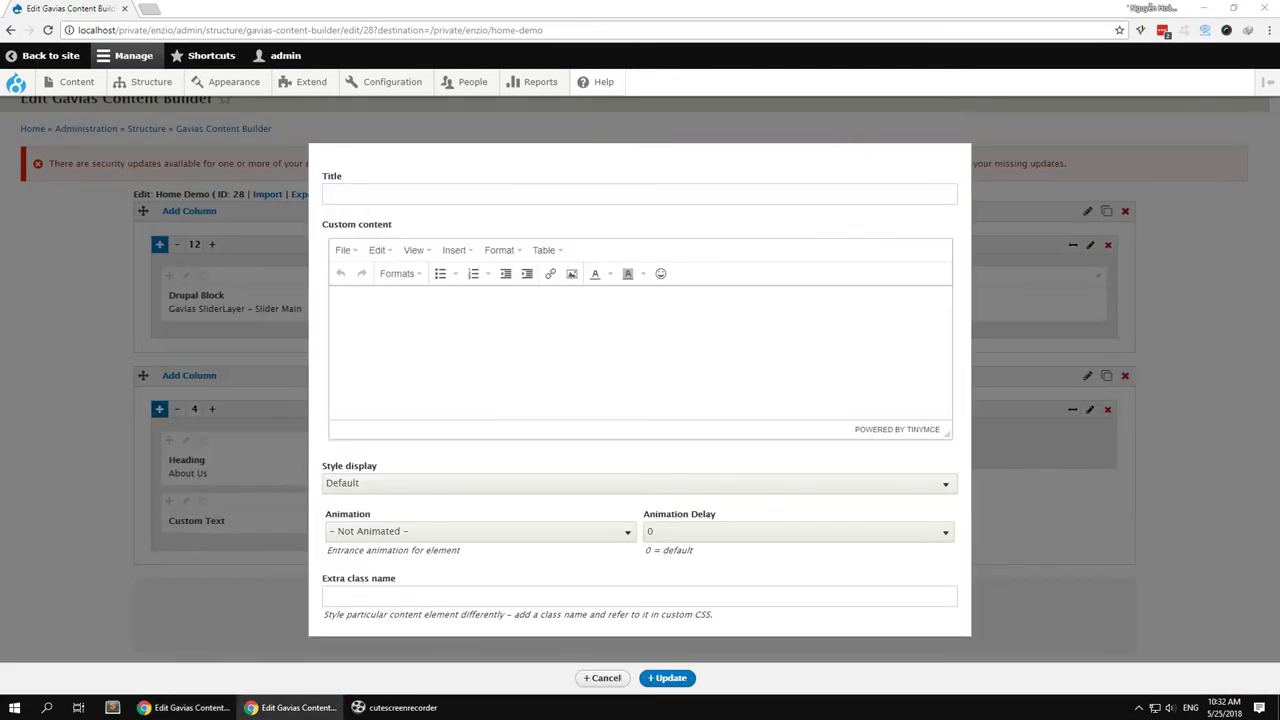
{"action": "left_click", "coordinate": [600, 329]}
{"action": "type", "text": "We Are Creative Agency Morbi msan ipsum velit. Nam nec tellus a odio tinunt auctor a ornareio. Sed non mauris vitae. We Work With Passion Morbi msan ipsum velit. Nam nec tellus a odio tinunt auctor a ornareio. Sed non mauris vitae."}
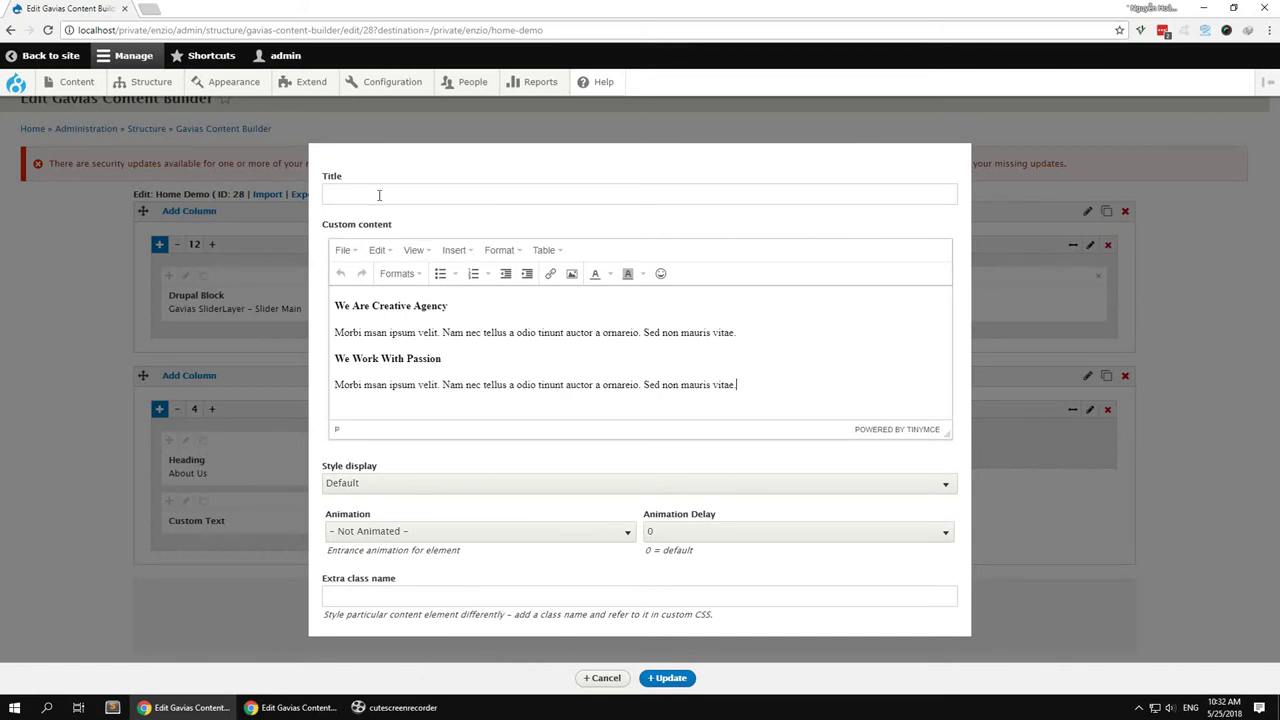
{"action": "left_click", "coordinate": [665, 678]}
{"action": "scroll", "coordinate": [691, 597], "scroll_direction": "down", "scroll_amount": 2}
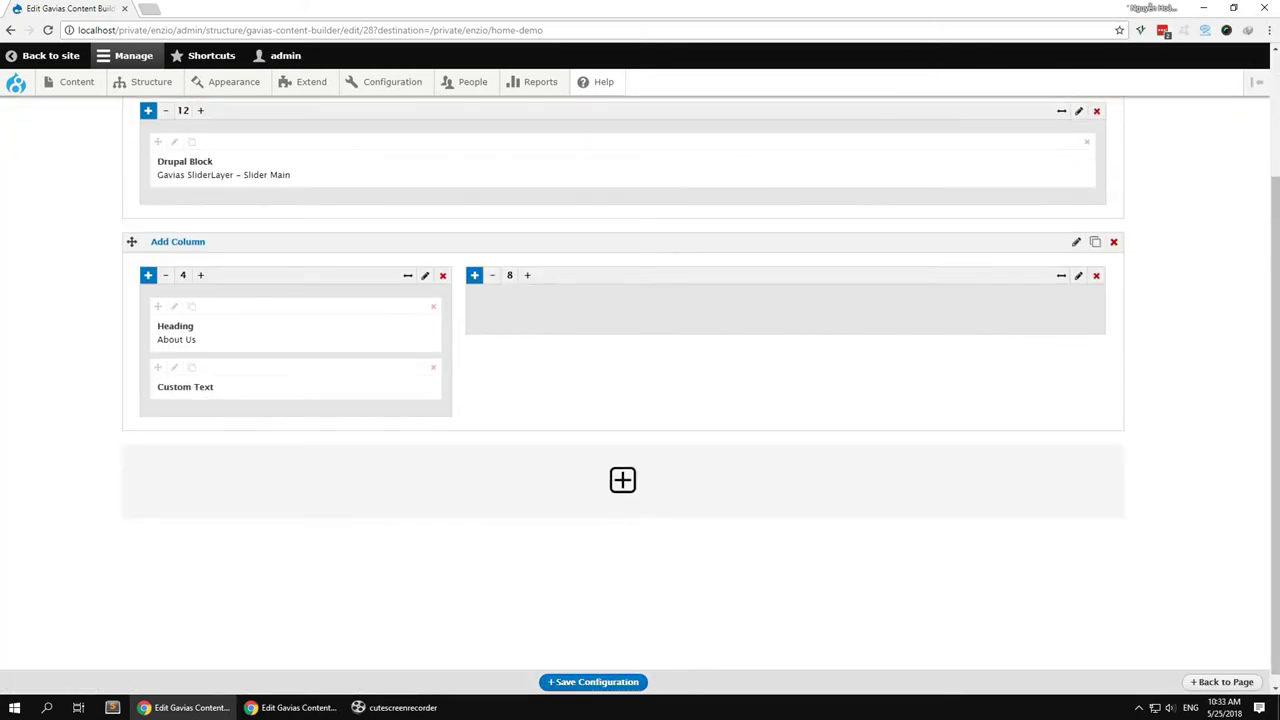
Add a Heading element to the wider column, titled "We Provide The Exceptional Service We'd Want To Experience Ourselves"
{"action": "key", "text": "alt+Tab"}
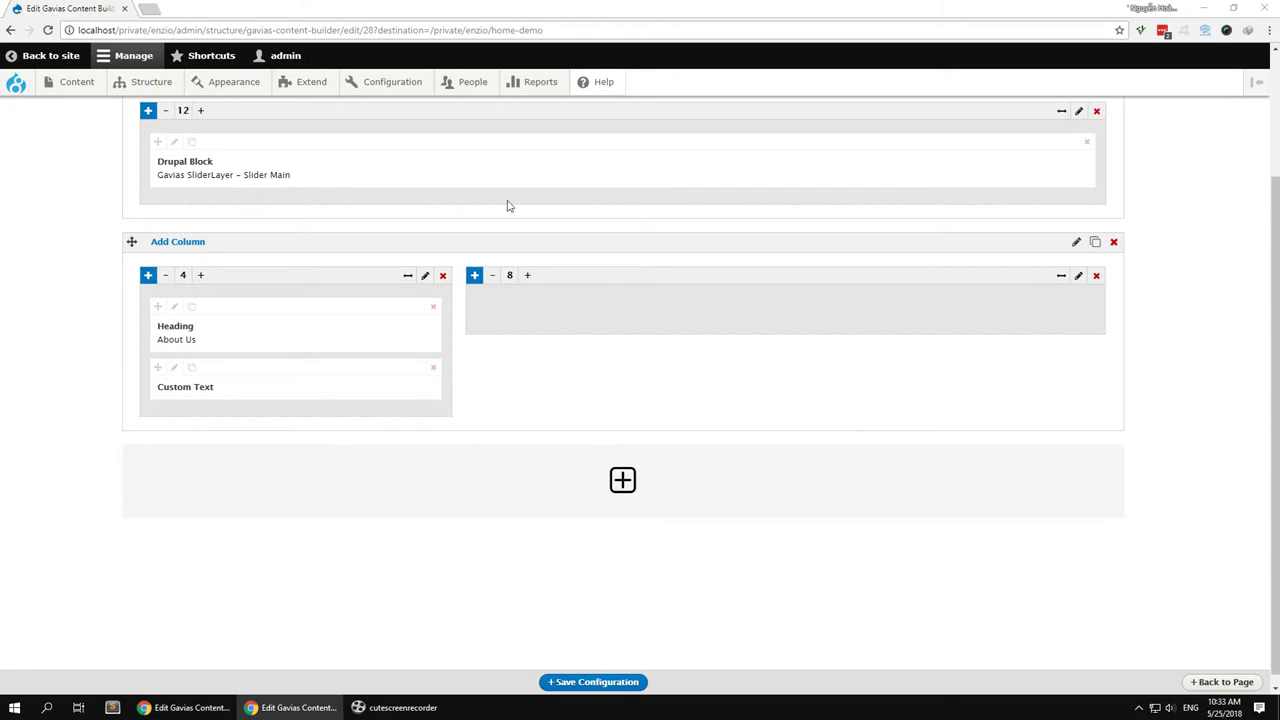
{"action": "left_click", "coordinate": [474, 276]}
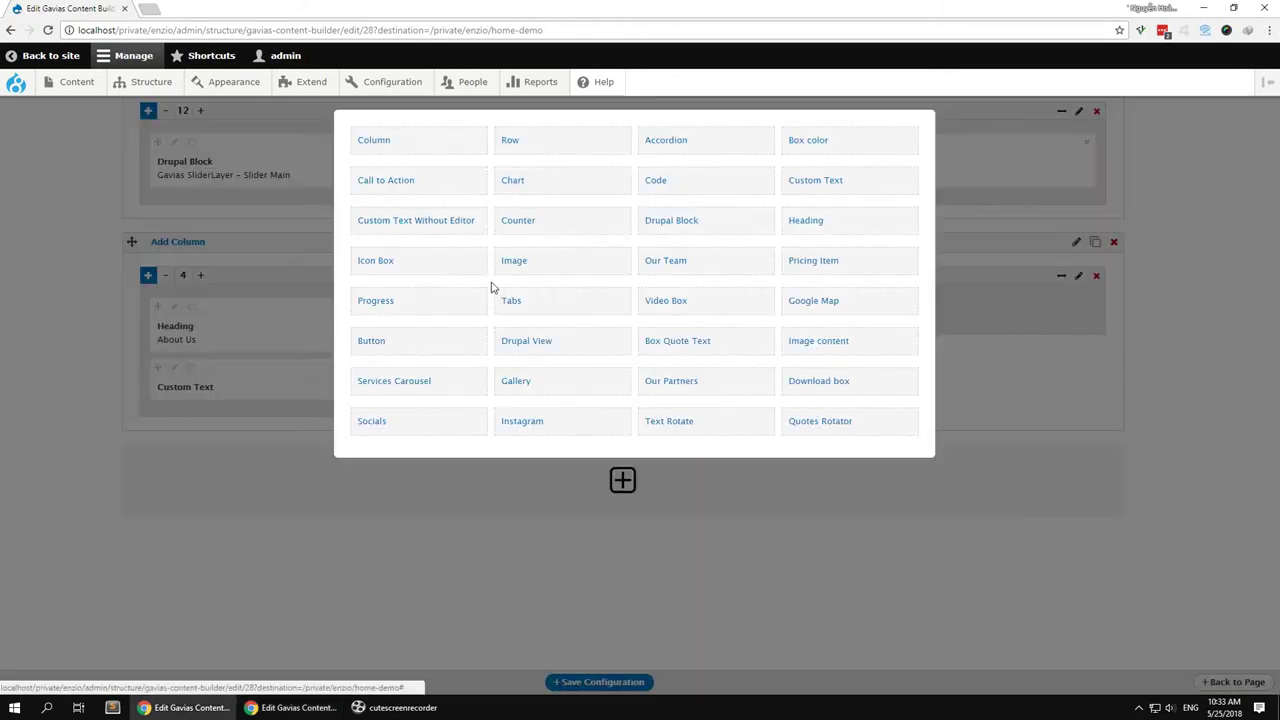
{"action": "left_click", "coordinate": [813, 222]}
{"action": "left_click", "coordinate": [443, 197]}
{"action": "type", "text": "We Provide The Exceptional Service We'll Bare To Experience Standard"}
Set the wider column's heading alignment to Align Left and apply the element settings
{"action": "scroll", "coordinate": [497, 440], "scroll_direction": "down", "scroll_amount": 2}
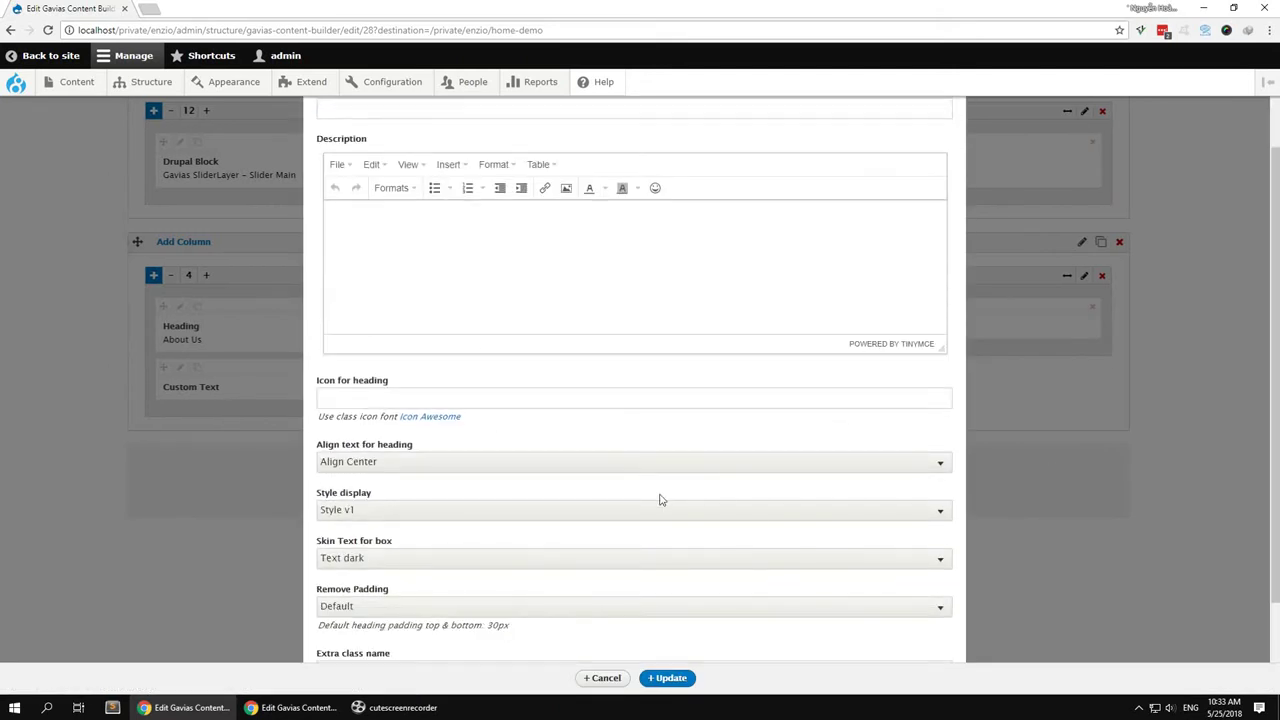
{"action": "scroll", "coordinate": [572, 559], "scroll_direction": "down", "scroll_amount": 1}
{"action": "left_click", "coordinate": [415, 398]}
{"action": "left_click", "coordinate": [420, 428]}
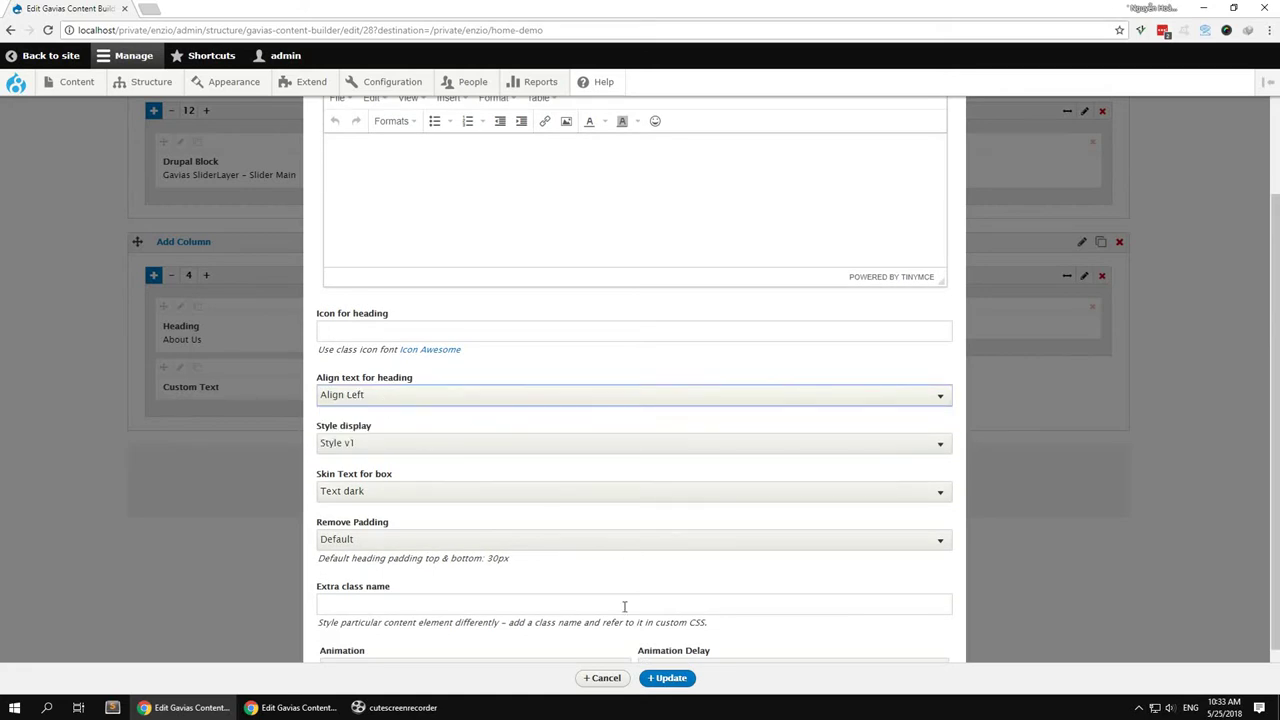
{"action": "left_click", "coordinate": [668, 678]}
Add a nested Row below the heading in the wider column and give it a column 12 units wide
{"action": "key", "text": "alt+Tab"}
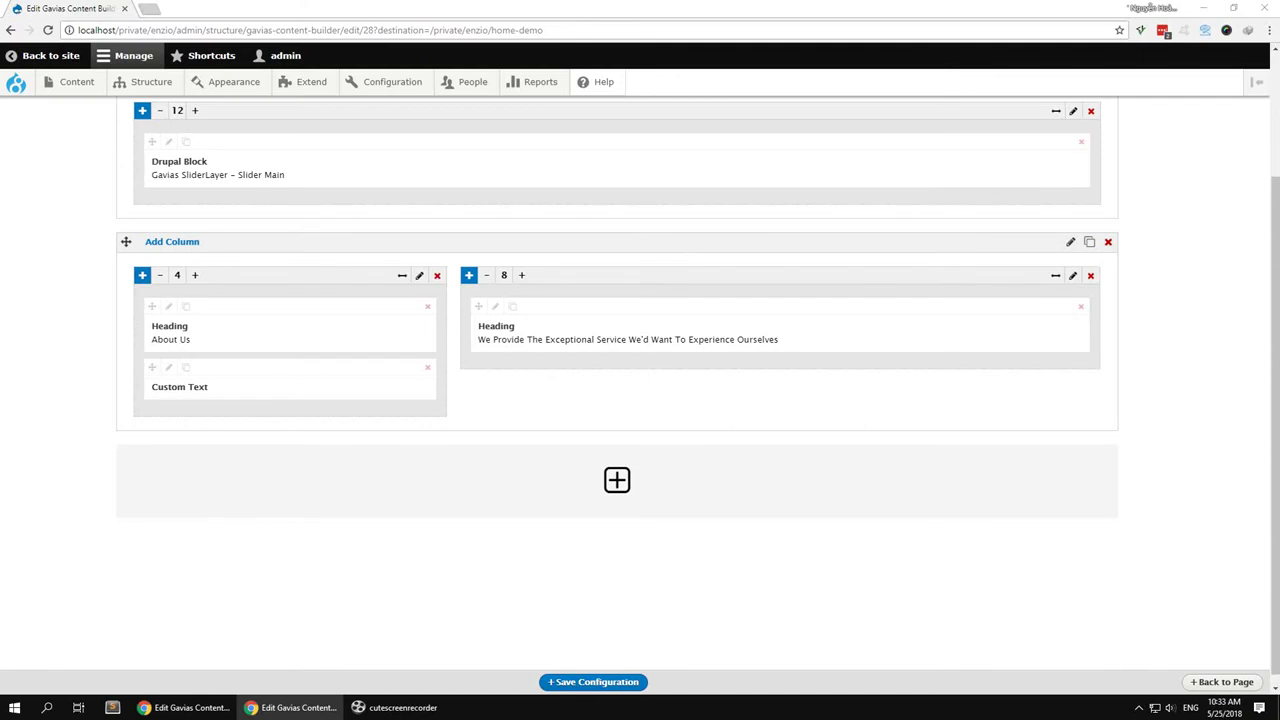
{"action": "left_click", "coordinate": [469, 276]}
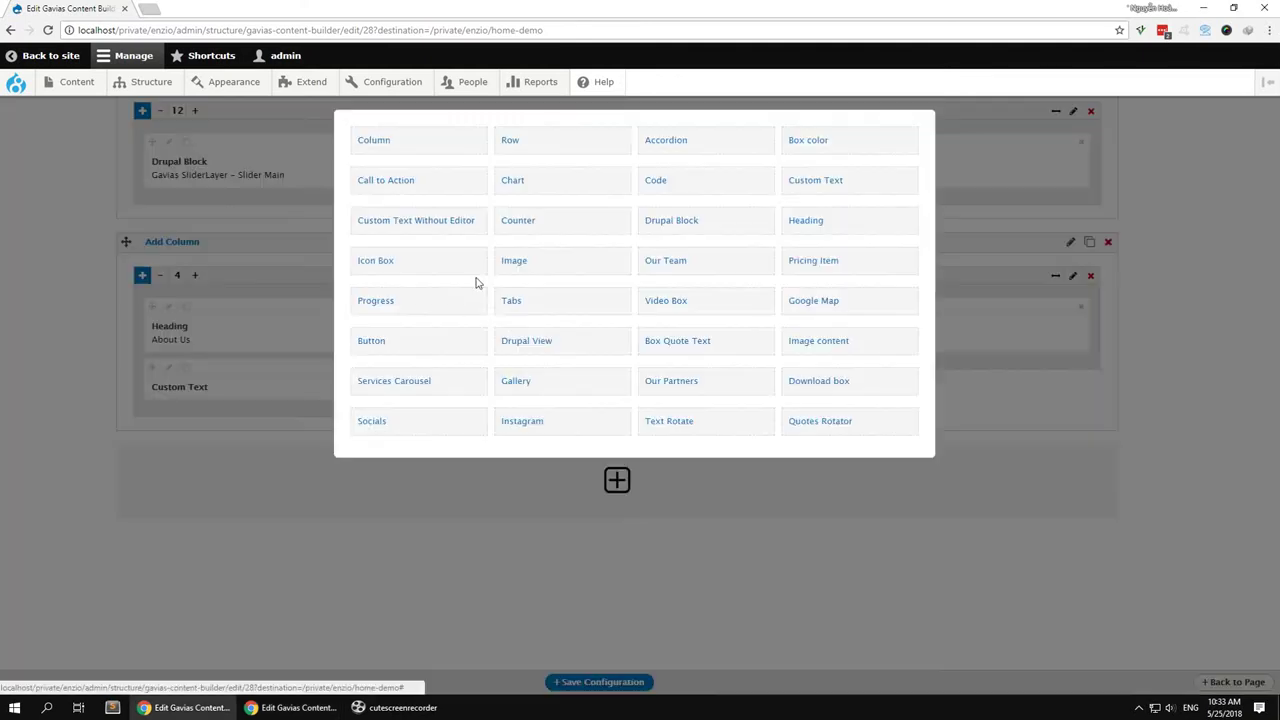
{"action": "left_click", "coordinate": [512, 140]}
{"action": "left_click", "coordinate": [527, 368]}
{"action": "left_click", "coordinate": [523, 394]}
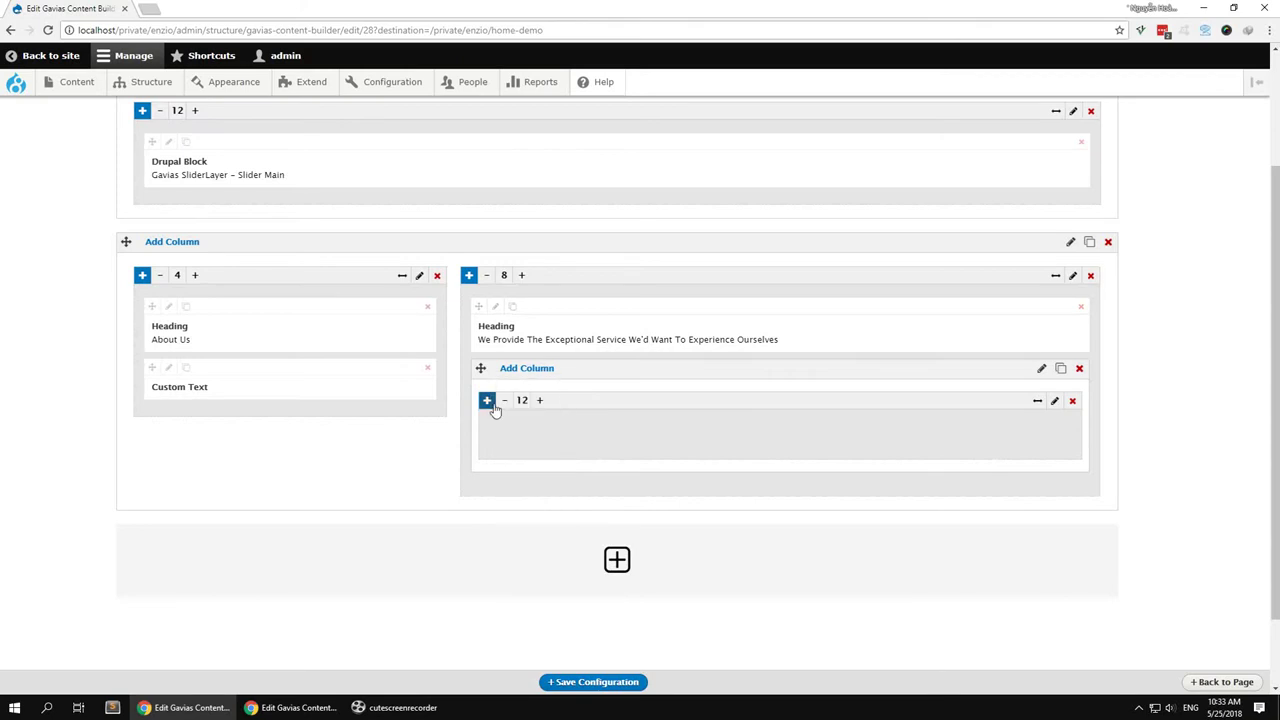
Reduce the nested row's column width to 6 and add a 1/2 column beside it
{"action": "left_click", "coordinate": [506, 403]}
{"action": "left_click", "coordinate": [506, 403]}
{"action": "left_click", "coordinate": [506, 403]}
{"action": "left_click", "coordinate": [506, 403]}
{"action": "left_click", "coordinate": [506, 403]}
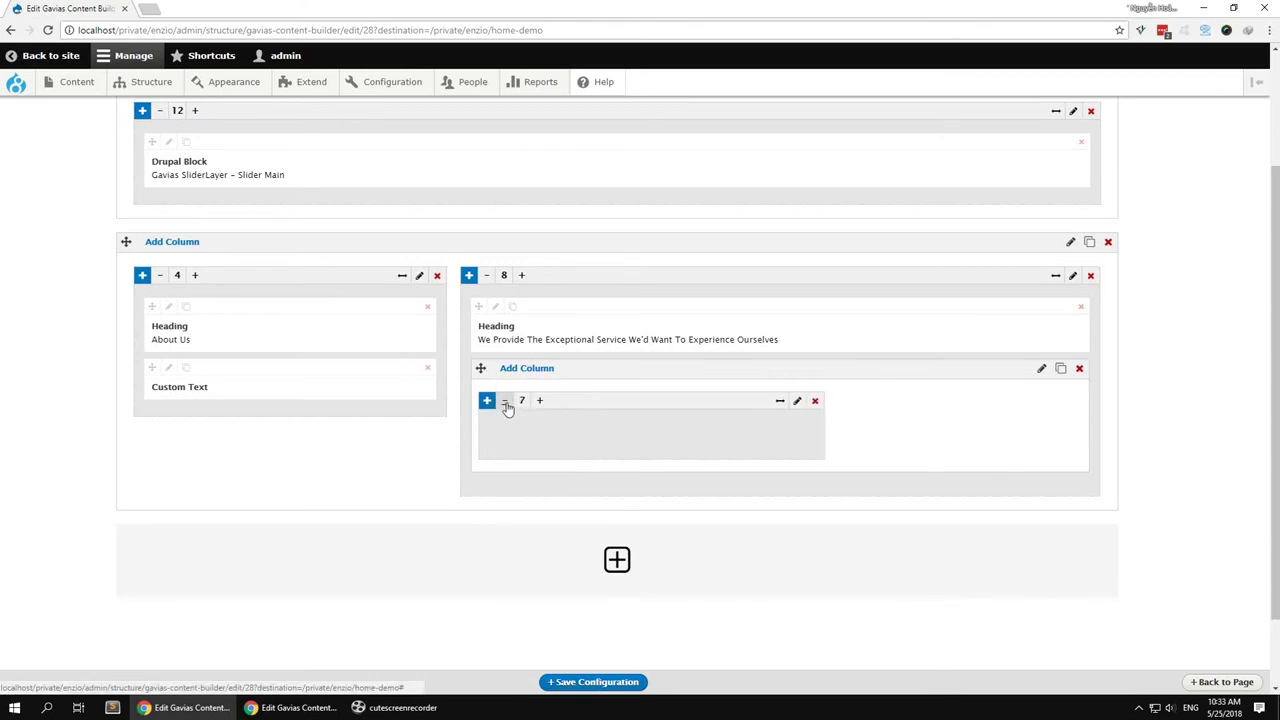
{"action": "left_click", "coordinate": [506, 403]}
{"action": "left_click", "coordinate": [520, 369]}
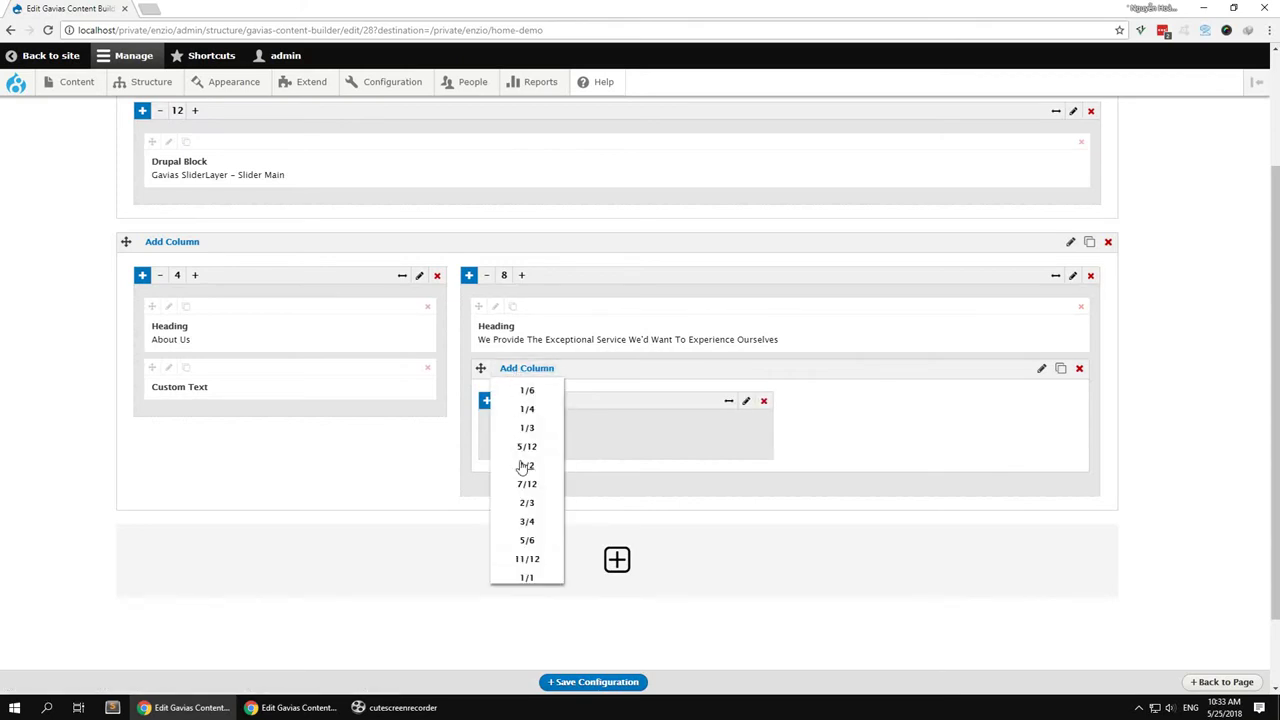
{"action": "left_click", "coordinate": [522, 465]}
Add an Icon Box to the first nested column titled "Easy customize" with content "Lorem ipsum dolor sit amet, consectetur adipisicing elit, sed do eiusmod tempor."
{"action": "left_click", "coordinate": [487, 400]}
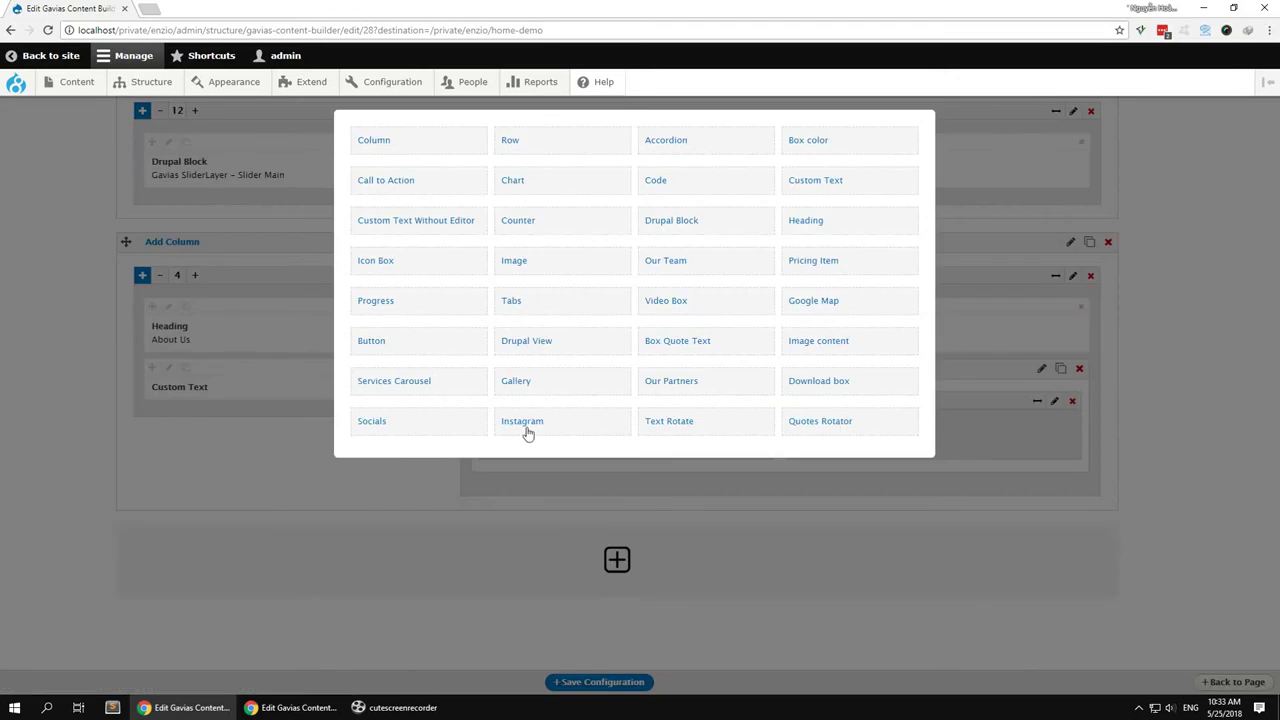
{"action": "left_click", "coordinate": [410, 278]}
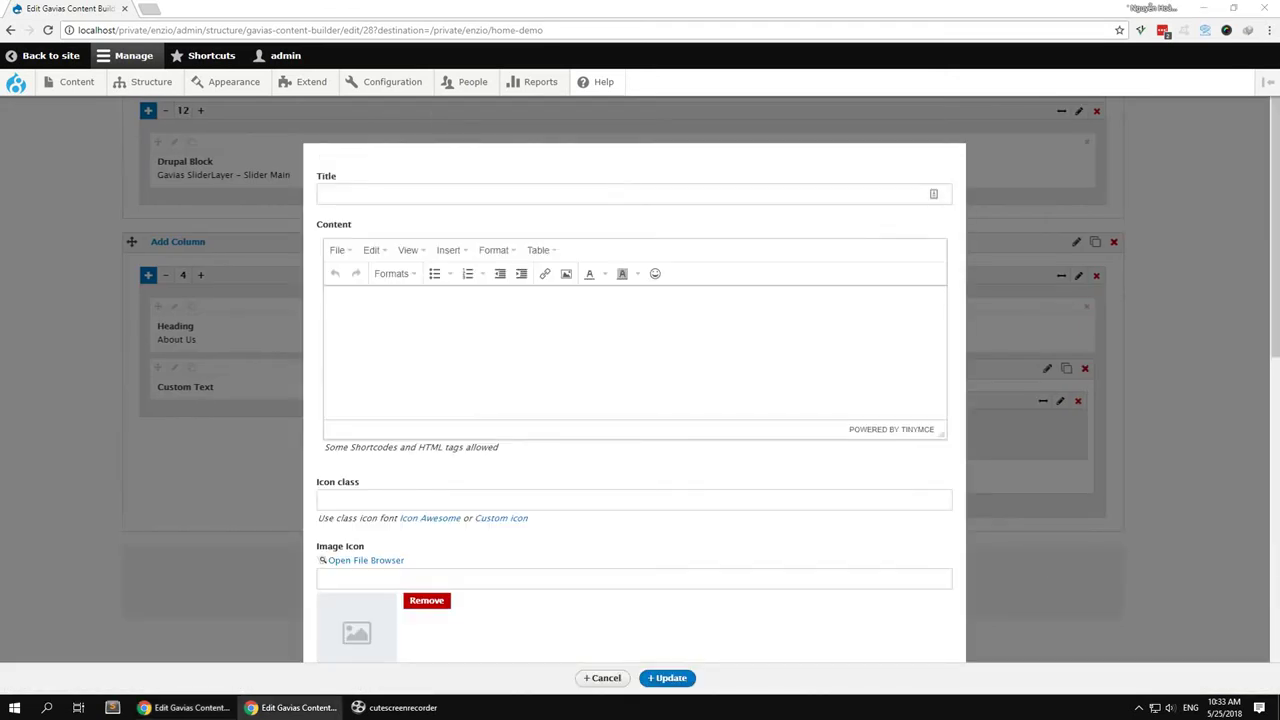
{"action": "left_click", "coordinate": [697, 194]}
{"action": "type", "text": "Easy customize"}
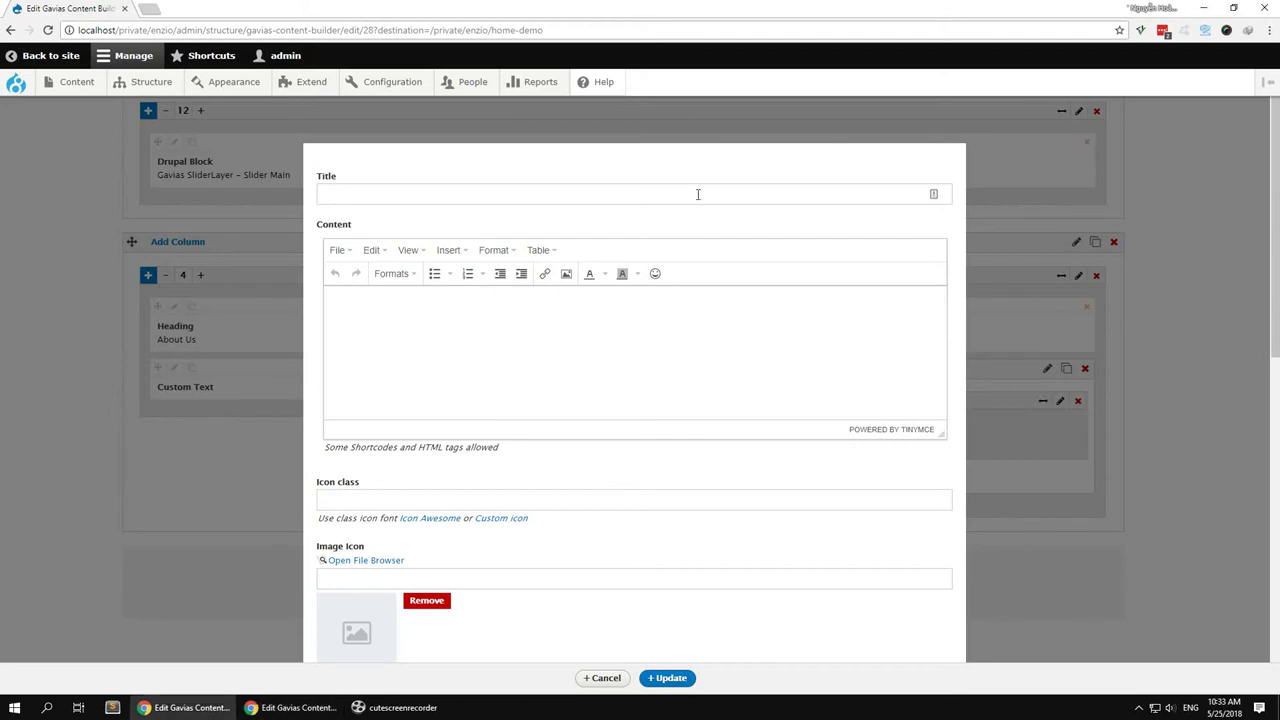
{"action": "left_click", "coordinate": [773, 338]}
{"action": "type", "text": "Lorem ipsum dolor sit amet, consectetur adipisicing elit, sed do eiusmod tempor."}
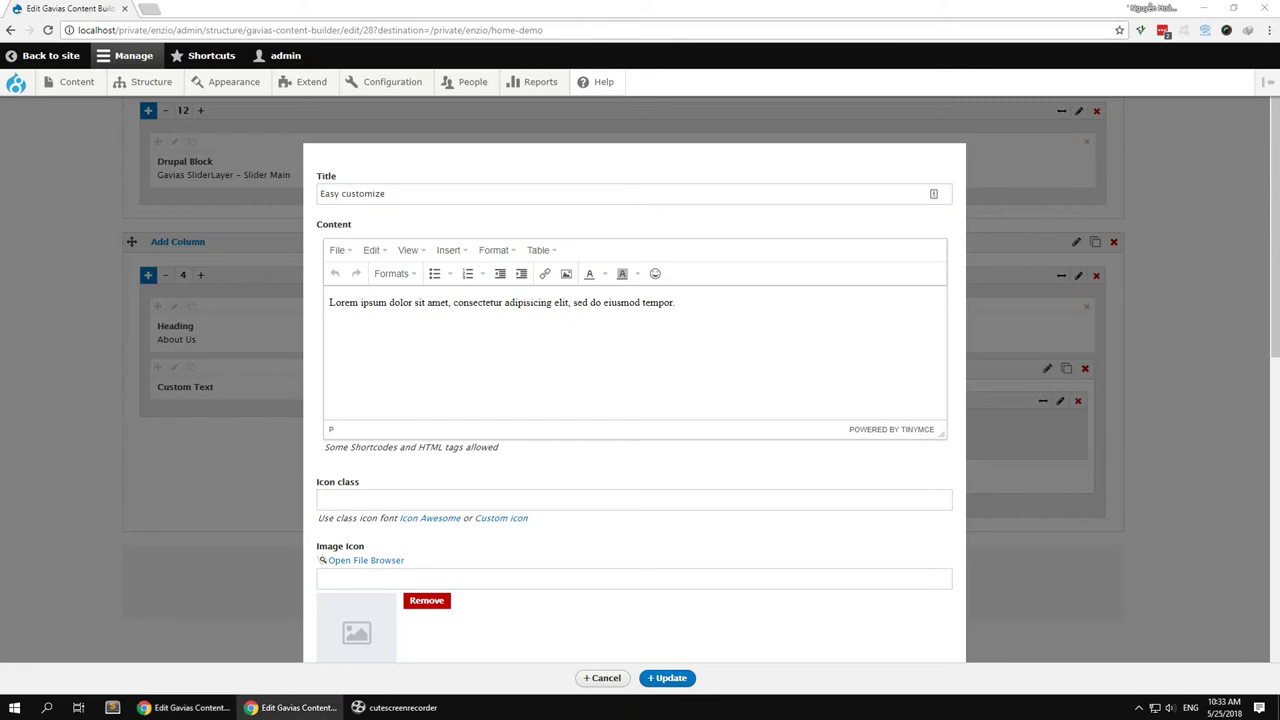
Set the icon box's icon class to gv-icon-590 and its icon position to Top Left Title
{"action": "left_click", "coordinate": [491, 496]}
{"action": "type", "text": "gv-icon-590"}
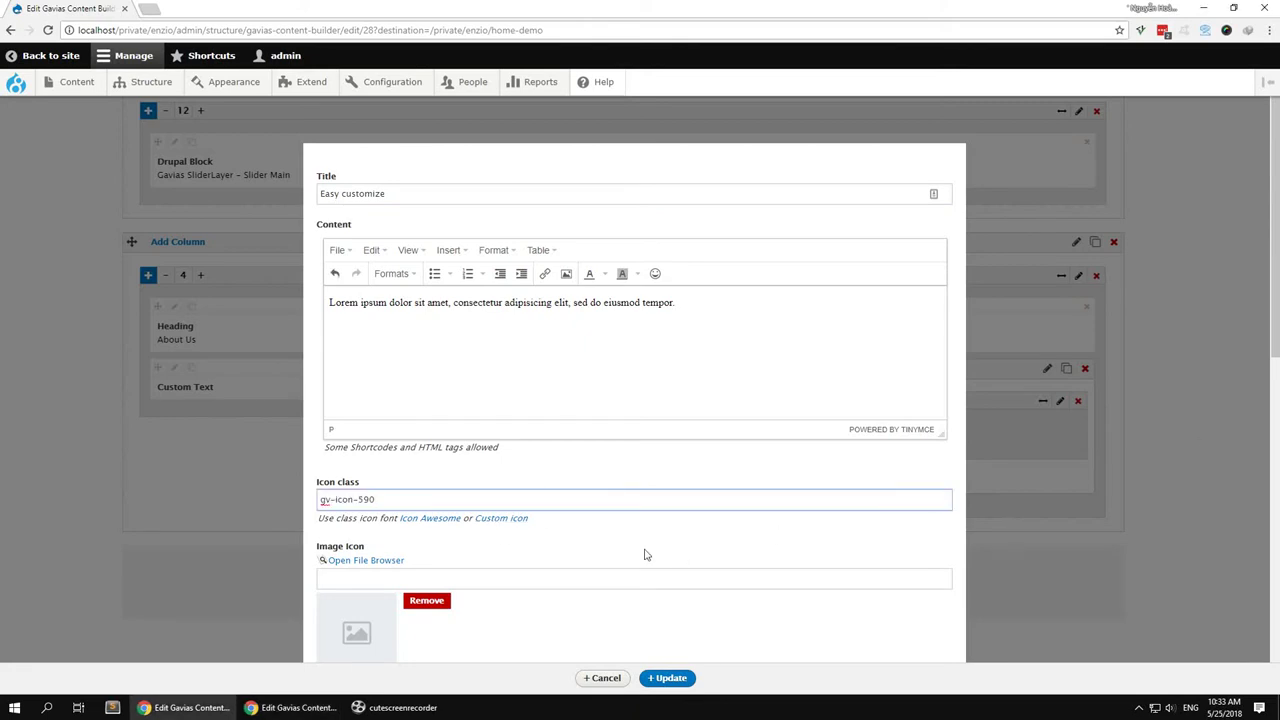
{"action": "scroll", "coordinate": [680, 555], "scroll_direction": "down", "scroll_amount": 3}
{"action": "left_click", "coordinate": [403, 460]}
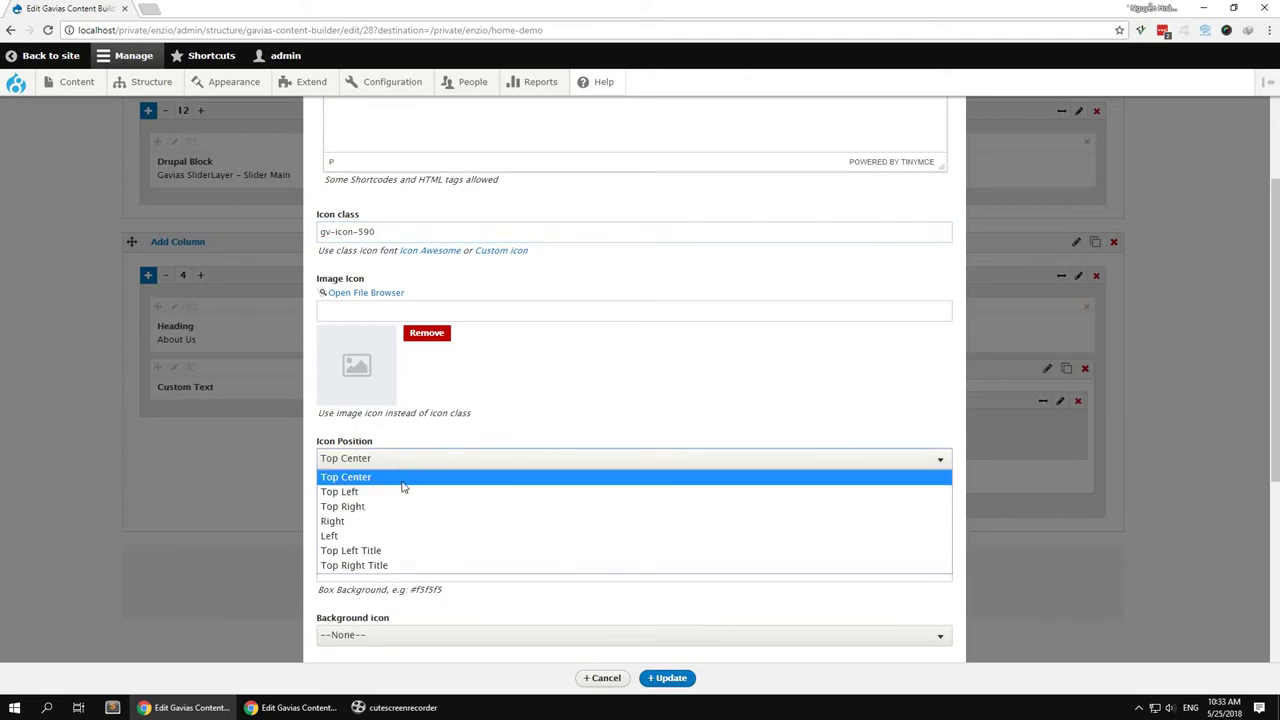
{"action": "left_click", "coordinate": [387, 552]}
{"action": "scroll", "coordinate": [468, 538], "scroll_direction": "down", "scroll_amount": 1}
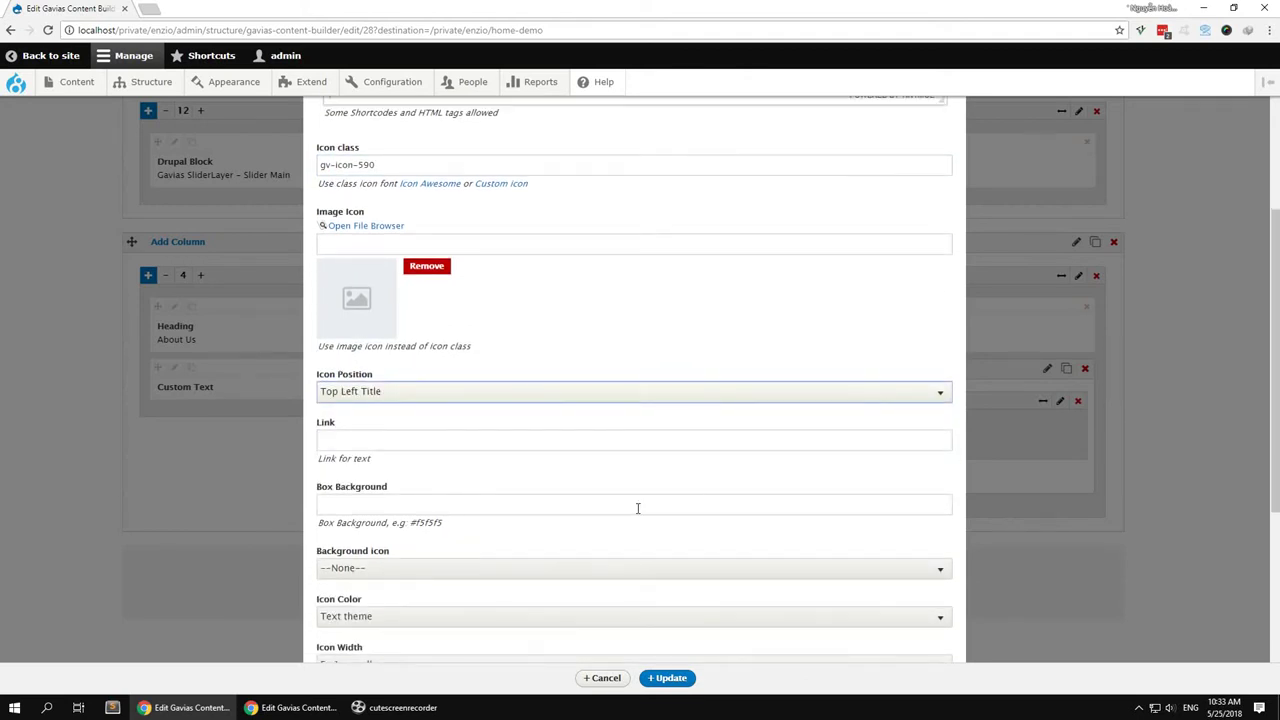
Set the icon box's icon width to Fa 2x and apply the element settings
{"action": "scroll", "coordinate": [637, 508], "scroll_direction": "down", "scroll_amount": 3}
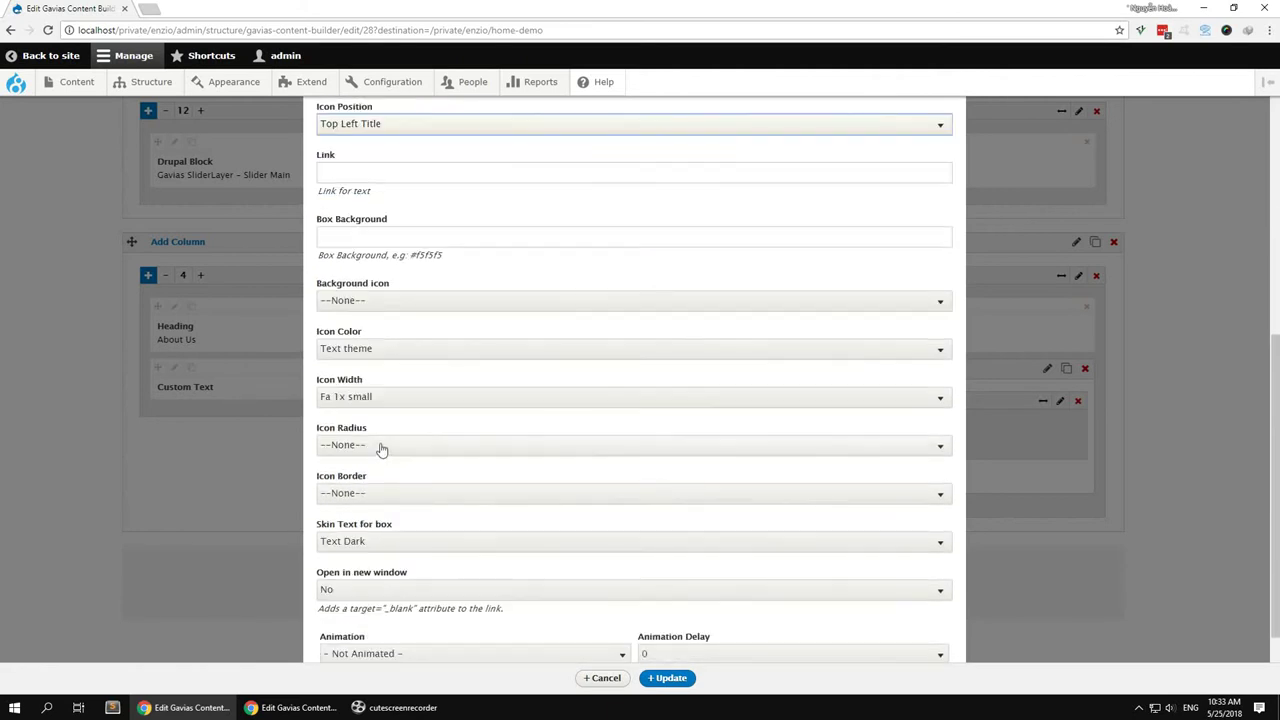
{"action": "left_click", "coordinate": [375, 403]}
{"action": "left_click", "coordinate": [362, 432]}
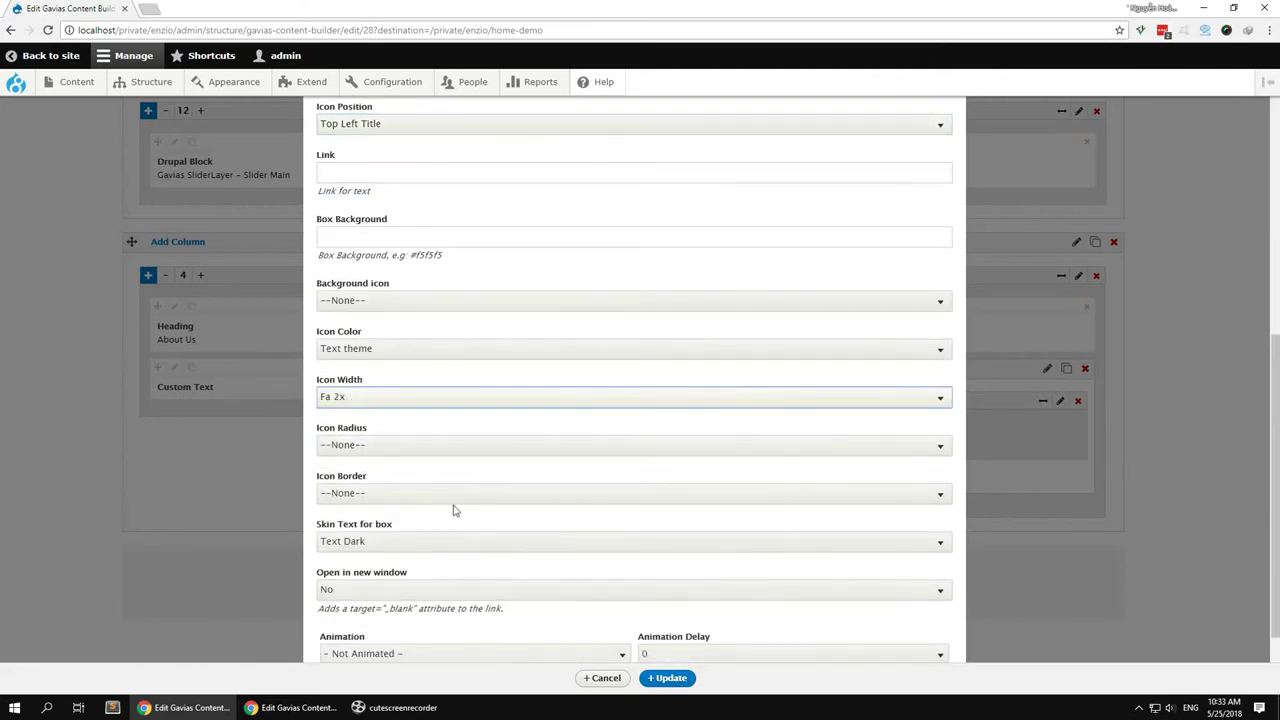
{"action": "scroll", "coordinate": [453, 512], "scroll_direction": "down", "scroll_amount": 3}
{"action": "left_click", "coordinate": [668, 678]}
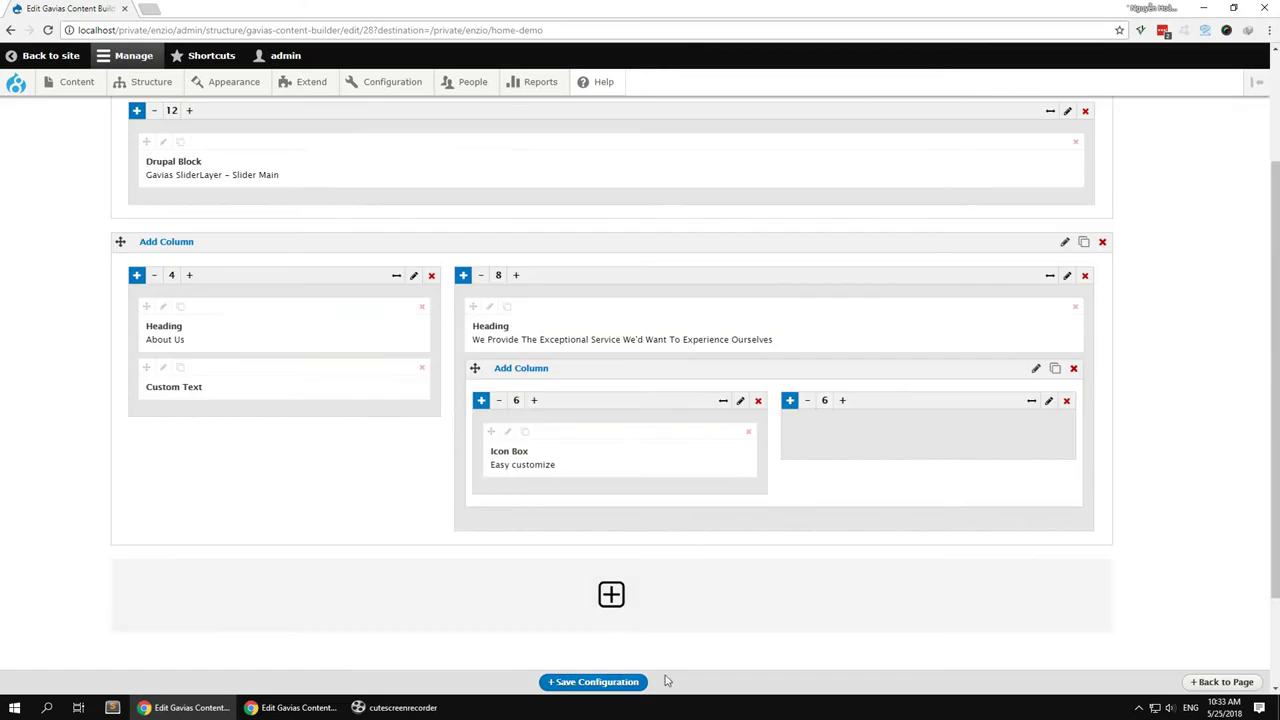
Duplicate the Easy customize icon box into the second nested column and duplicate the whole nested row
{"action": "left_click", "coordinate": [524, 431]}
{"action": "left_click_drag", "start_coordinate": [491, 471], "coordinate": [886, 449]}
{"action": "left_click", "coordinate": [1055, 368]}
Save the builder configuration and check the new headings, text and icon boxes on the Home Demo page before returning to the builder
{"action": "scroll", "coordinate": [708, 580], "scroll_direction": "down", "scroll_amount": 2}
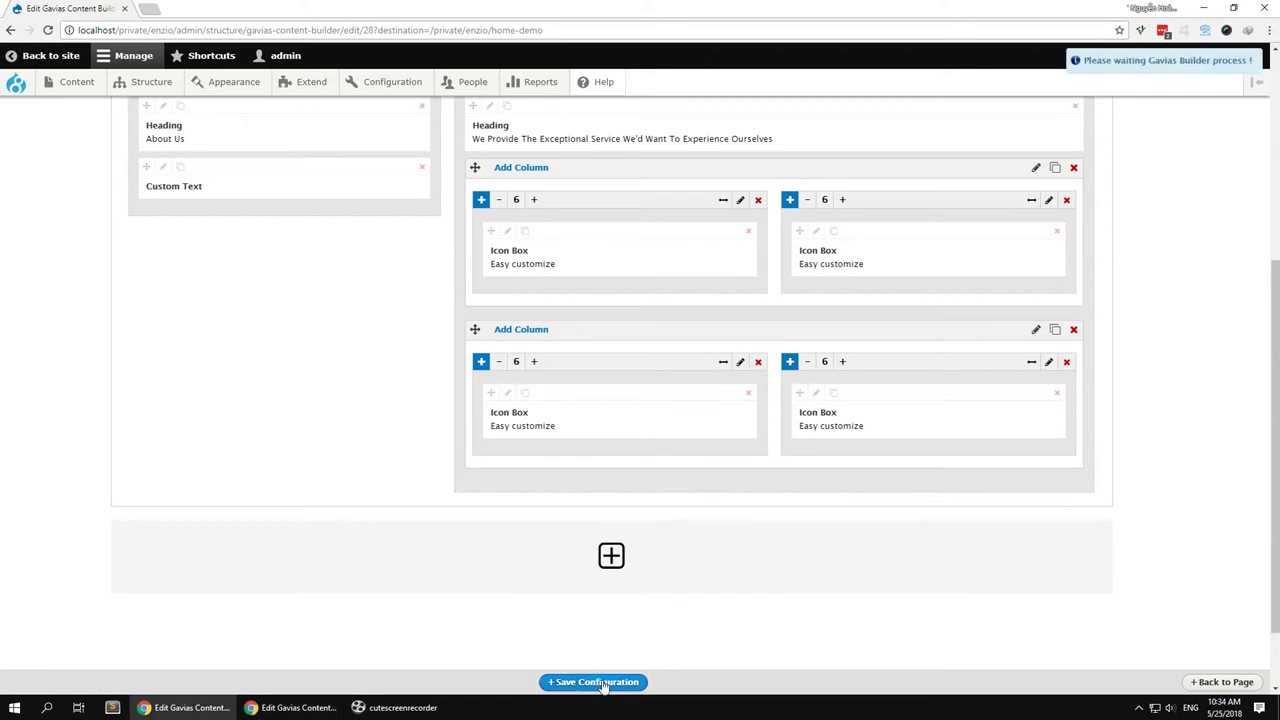
{"action": "left_click", "coordinate": [1236, 684]}
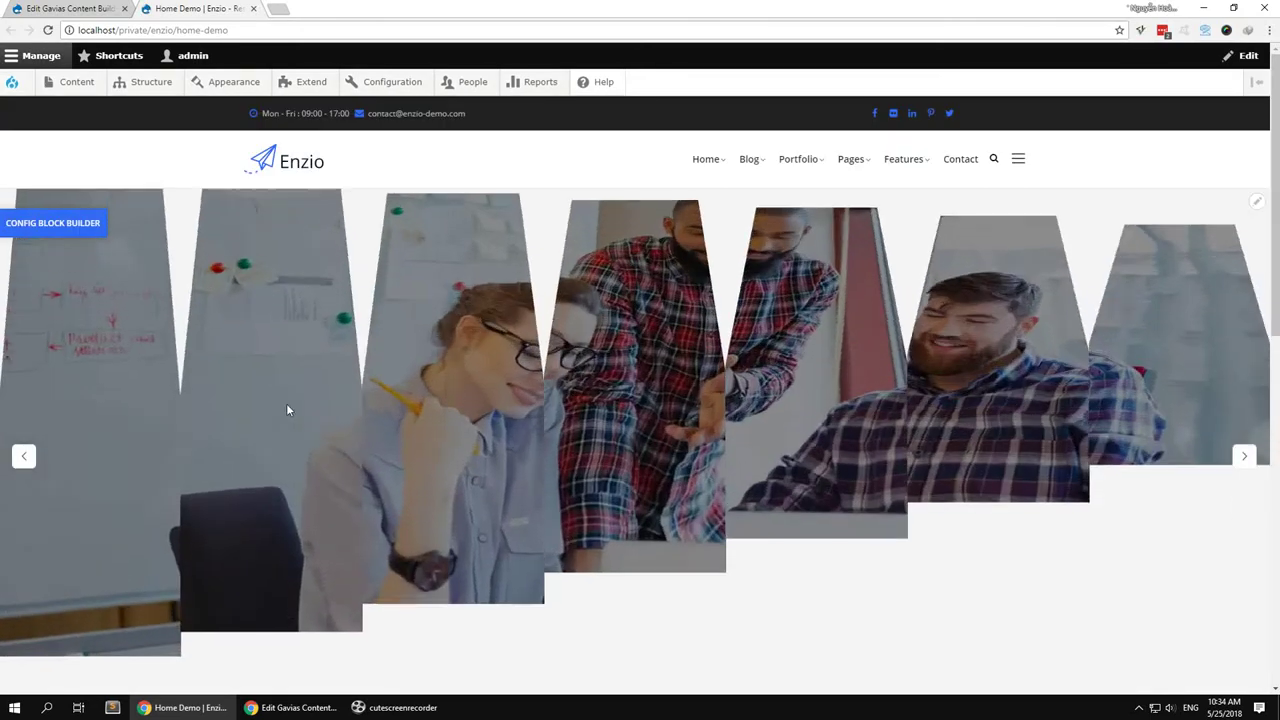
{"action": "scroll", "coordinate": [286, 410], "scroll_direction": "down", "scroll_amount": 5}
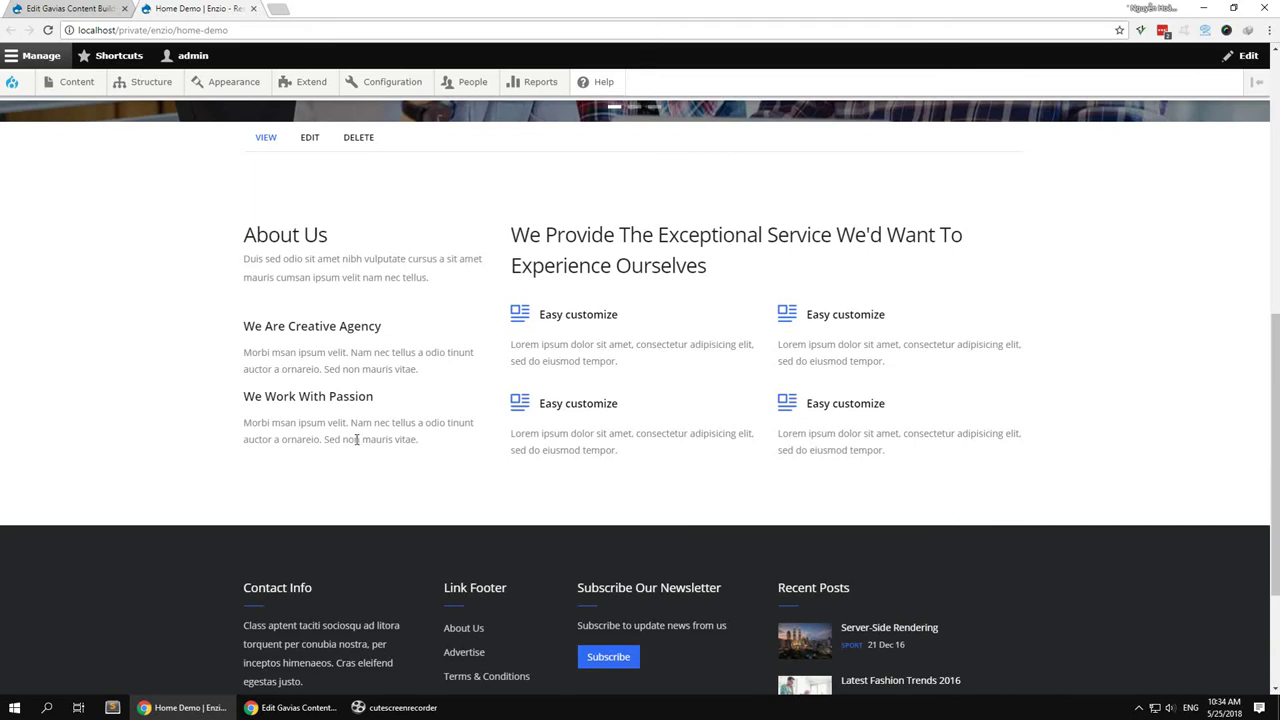
{"action": "left_click", "coordinate": [50, 7]}
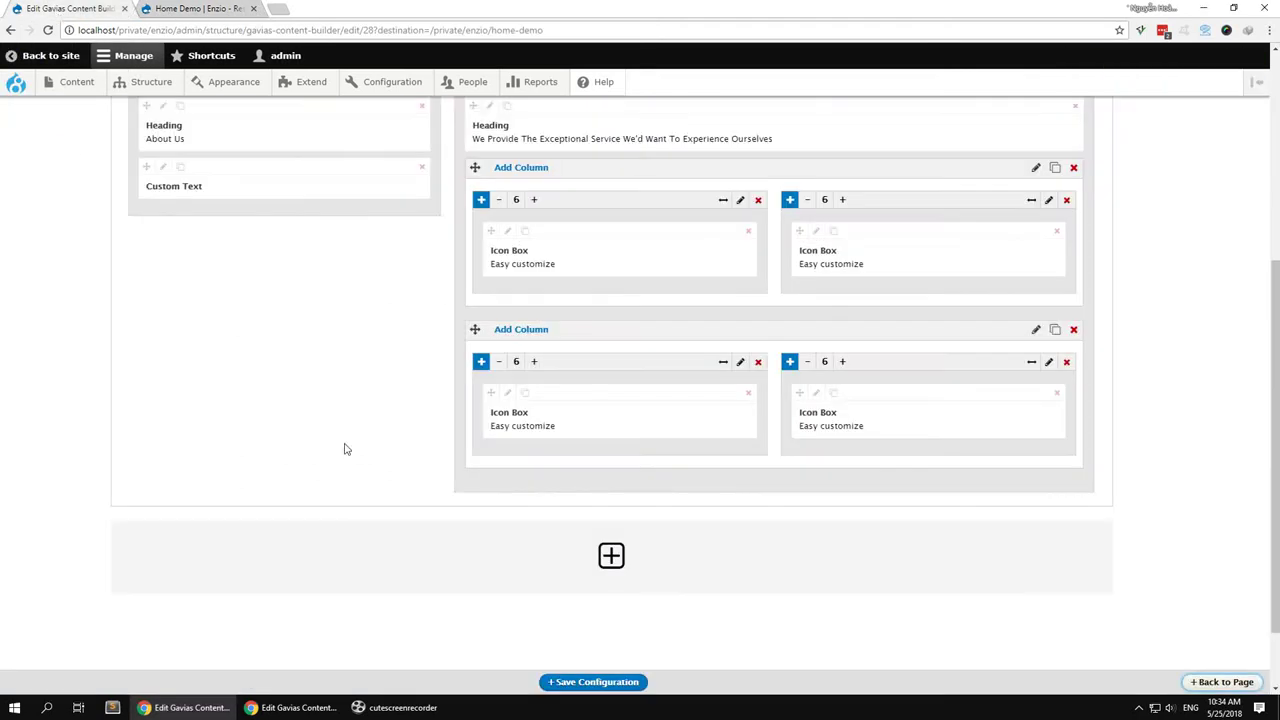
Add a new row below the icon box row and give it one full-width 1/1 column
{"action": "scroll", "coordinate": [613, 499], "scroll_direction": "down", "scroll_amount": 1}
{"action": "left_click", "coordinate": [613, 499]}
{"action": "left_click", "coordinate": [148, 385]}
{"action": "left_click", "coordinate": [180, 582]}
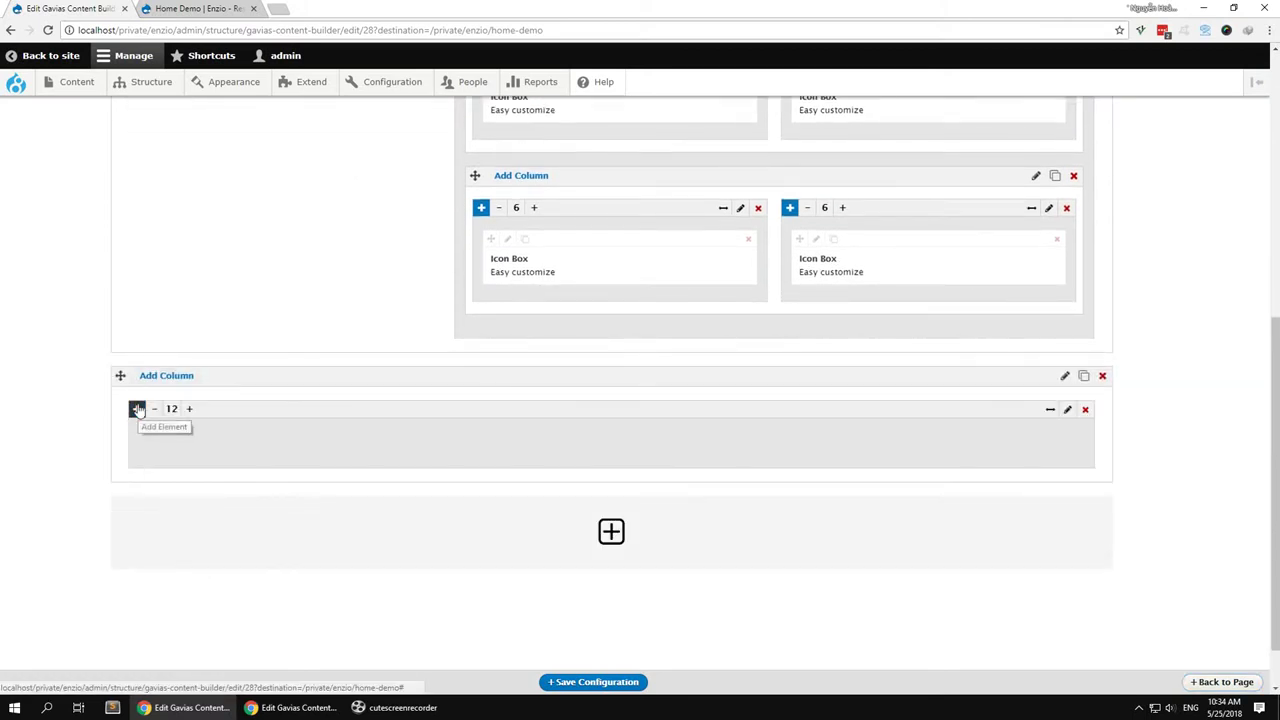
Add a Heading titled "Why choose use ?" with a "Lorem ipsum dolor sit amet" description to the full-width column and apply it
{"action": "left_click", "coordinate": [137, 409]}
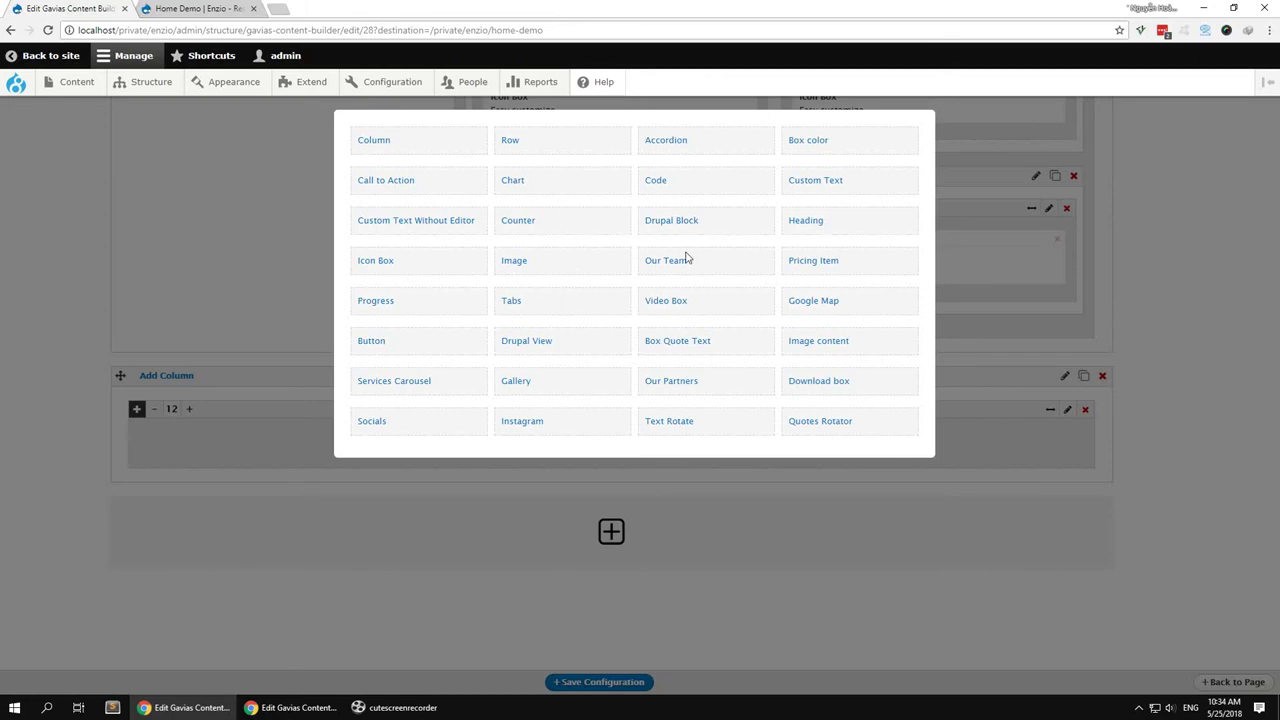
{"action": "left_click", "coordinate": [801, 222]}
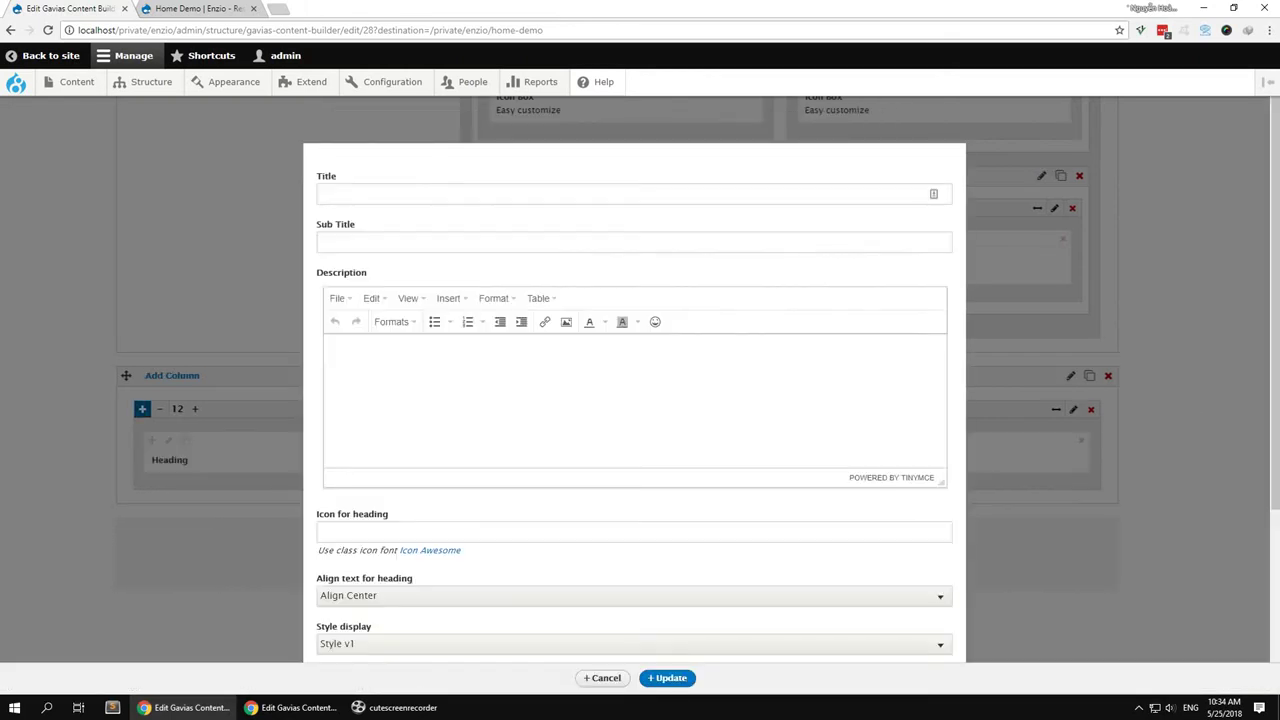
{"action": "key", "text": "alt+Tab"}
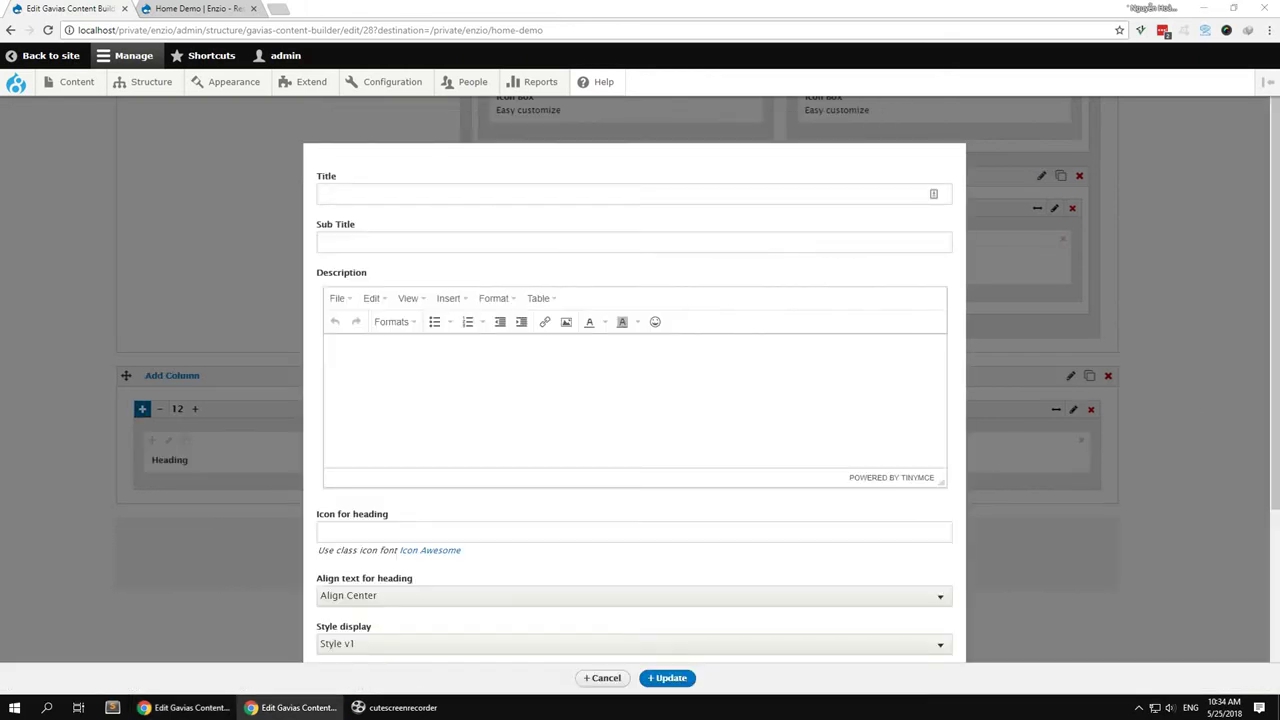
{"action": "left_click", "coordinate": [471, 193]}
{"action": "type", "text": "Why choose use ?"}
{"action": "left_click", "coordinate": [640, 406]}
{"action": "type", "text": "Lorem ipsum dolor sit amet, consectetur adipisicing elit, sed do eiusmod tempor incididunt ut labore et dolore magna aliqua."}
{"action": "scroll", "coordinate": [650, 549], "scroll_direction": "down", "scroll_amount": 2}
{"action": "scroll", "coordinate": [650, 549], "scroll_direction": "down", "scroll_amount": 1}
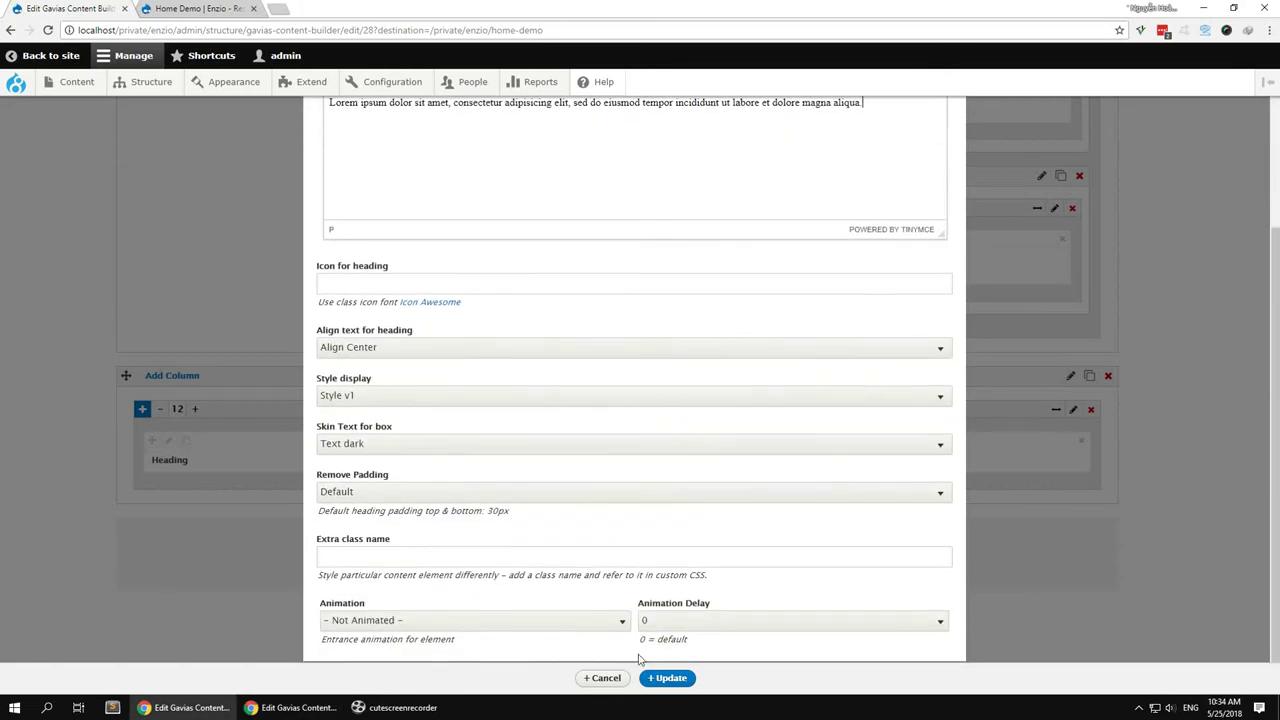
{"action": "left_click", "coordinate": [686, 678]}
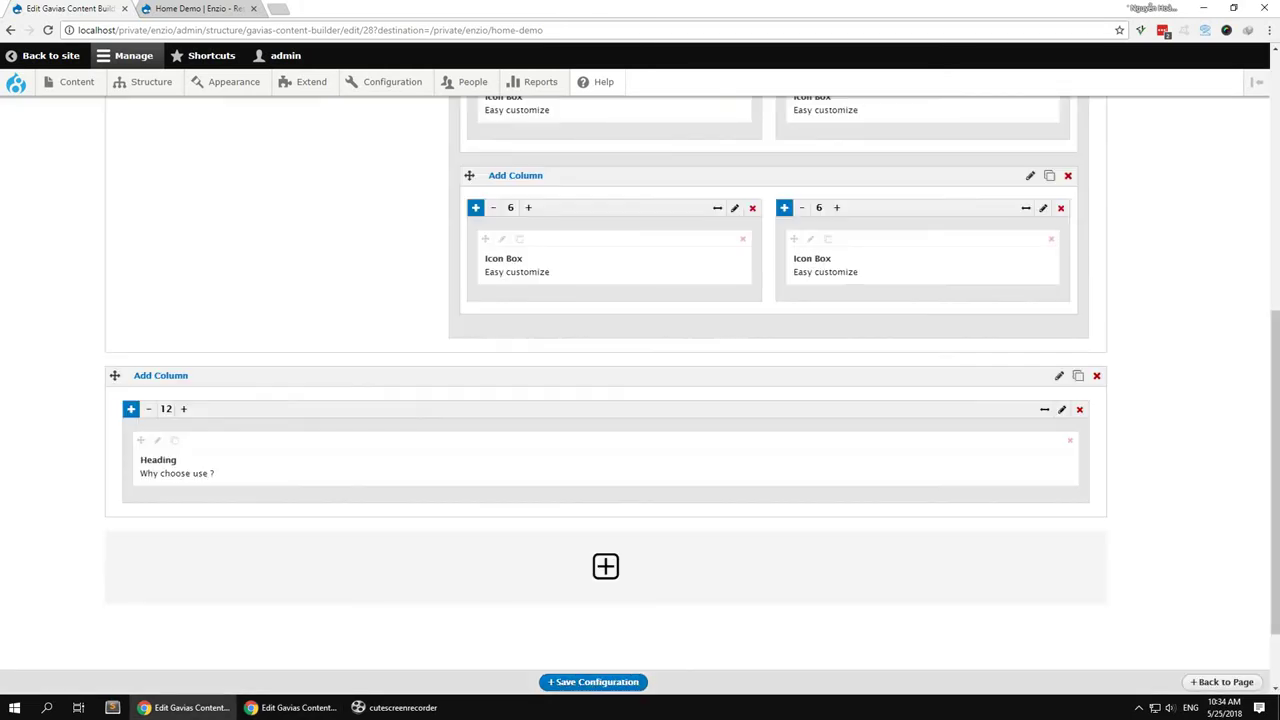
Add four 1/4 columns to the row beneath the "Why choose use ?" heading
{"action": "key", "text": "alt+Tab"}
{"action": "mouse_move", "coordinate": [160, 378]}
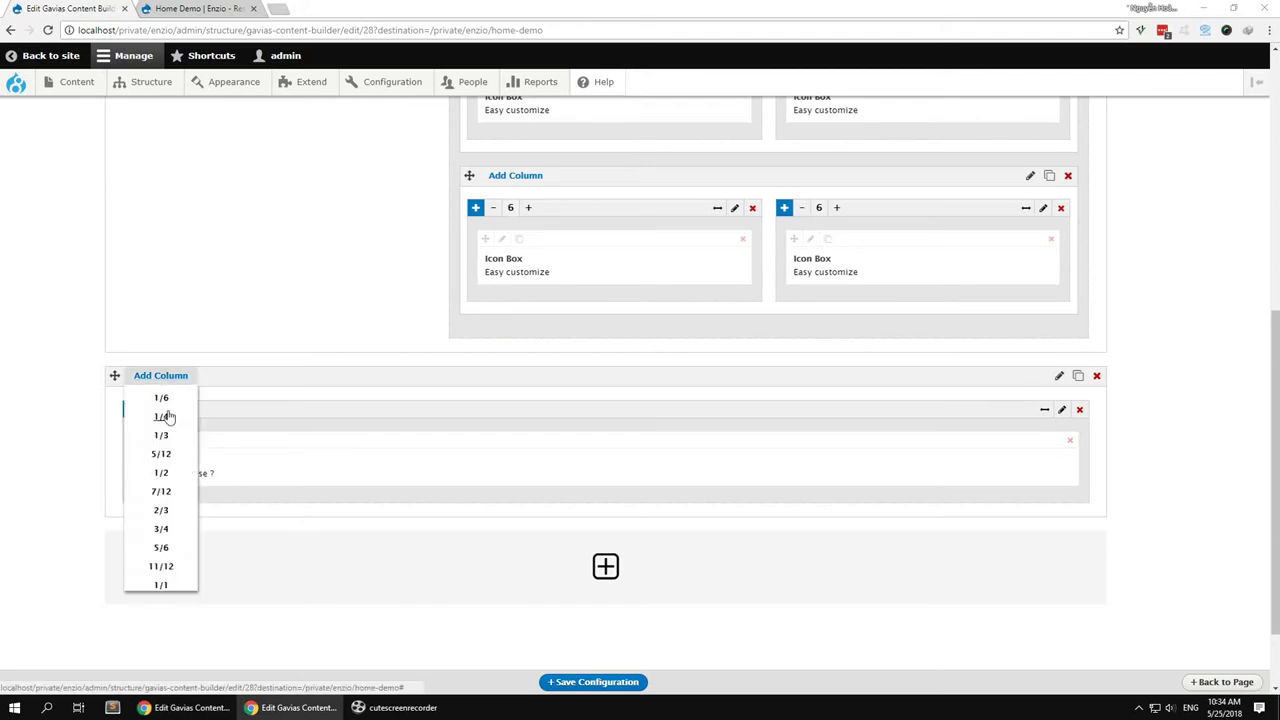
{"action": "left_click", "coordinate": [161, 416]}
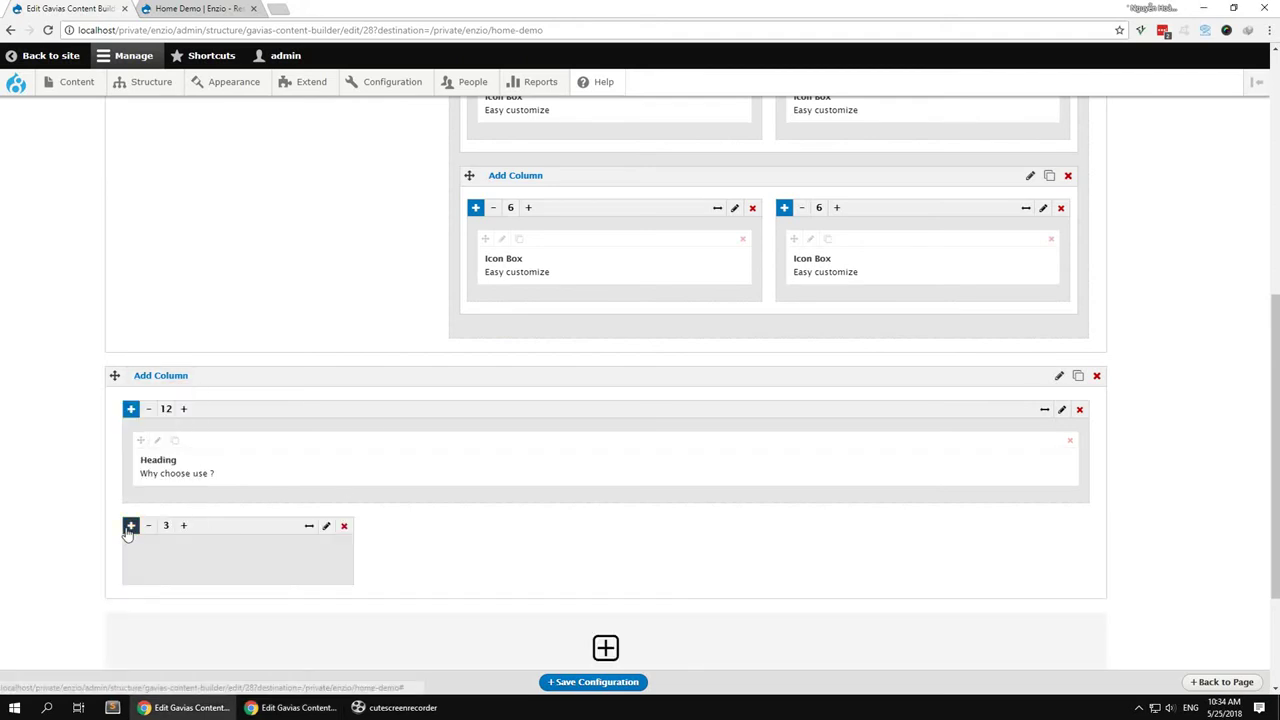
{"action": "mouse_move", "coordinate": [177, 374]}
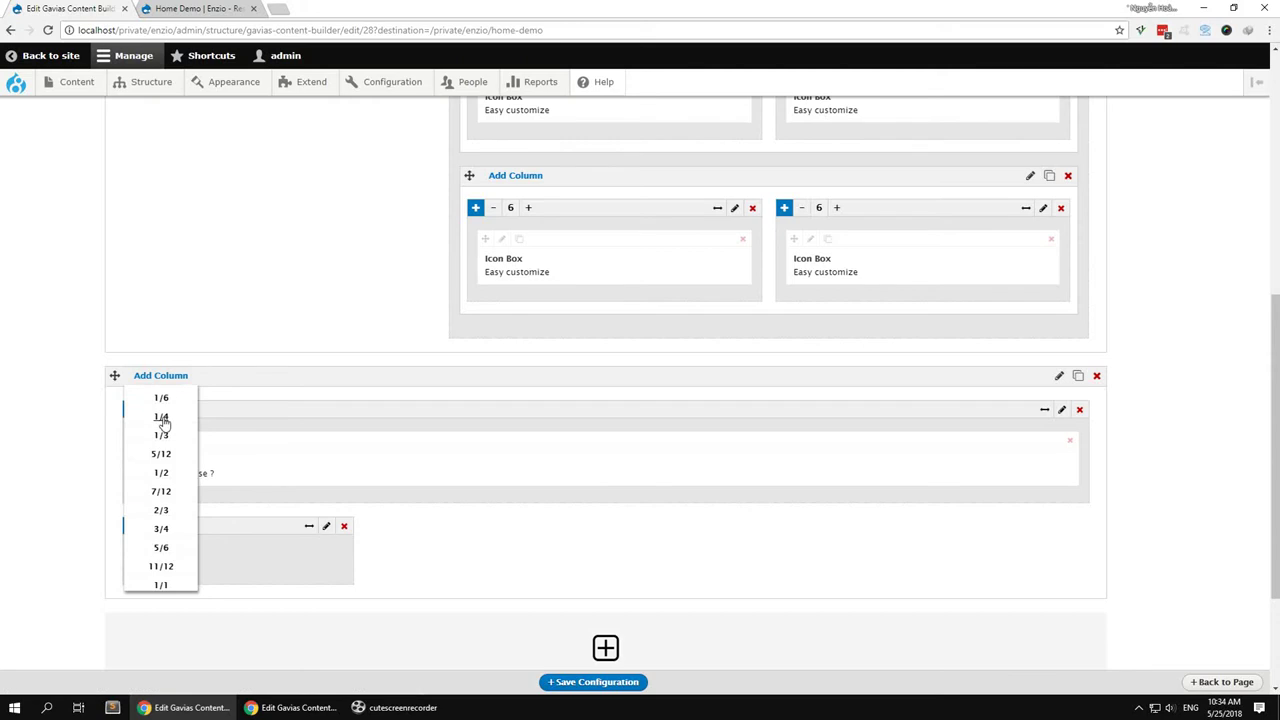
{"action": "left_click", "coordinate": [162, 418]}
{"action": "left_click", "coordinate": [162, 418]}
{"action": "left_click", "coordinate": [162, 419]}
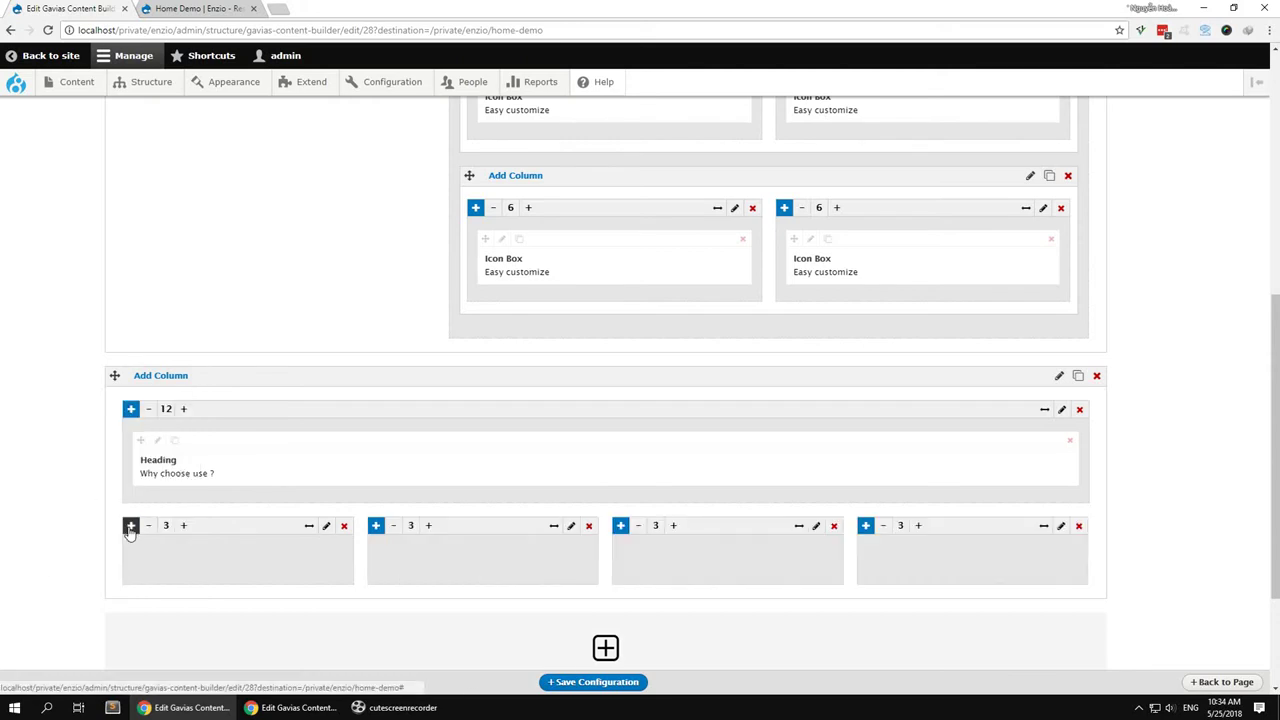
Add an Image content element titled "Professional Staff" to the first 1/4 column, using the image service-1.jpg from gbb-uploads
{"action": "left_click", "coordinate": [130, 525]}
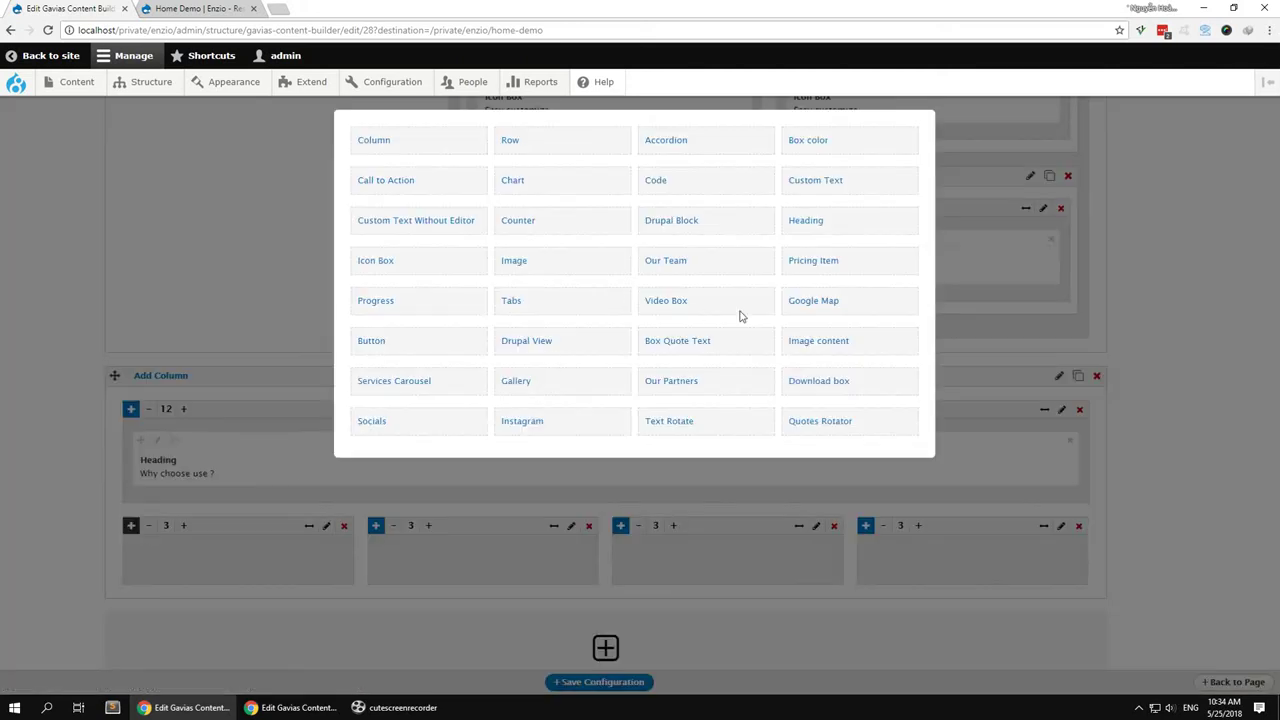
{"action": "left_click", "coordinate": [793, 341]}
{"action": "key", "text": "alt+Tab"}
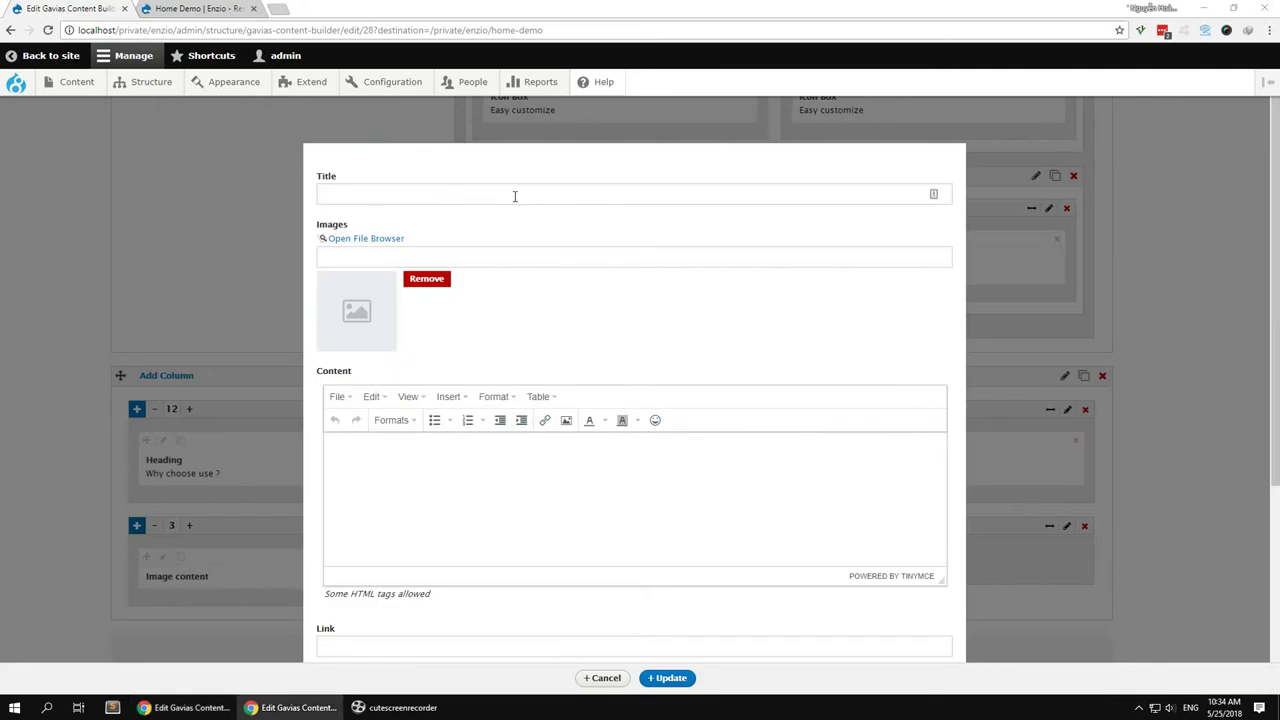
{"action": "left_click", "coordinate": [514, 190]}
{"action": "type", "text": "Professional Staff"}
{"action": "left_click", "coordinate": [391, 240]}
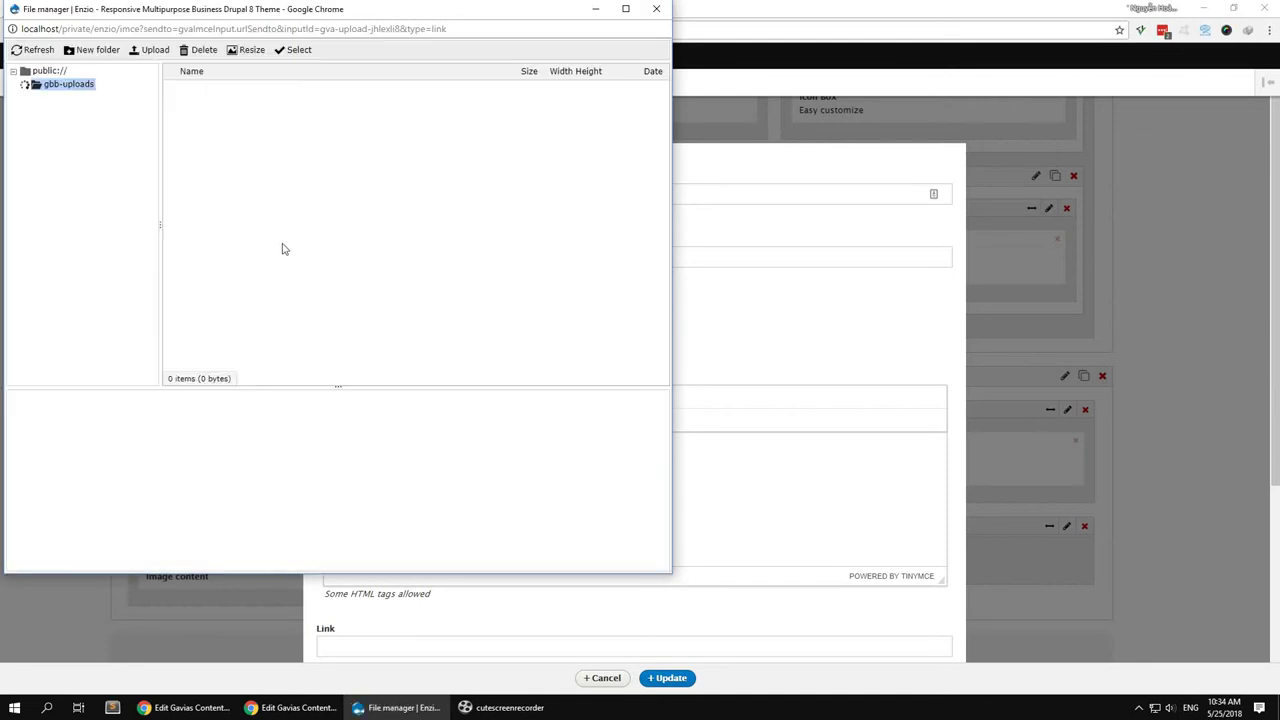
{"action": "scroll", "coordinate": [230, 294], "scroll_direction": "down", "scroll_amount": 2}
{"action": "double_click", "coordinate": [206, 313]}
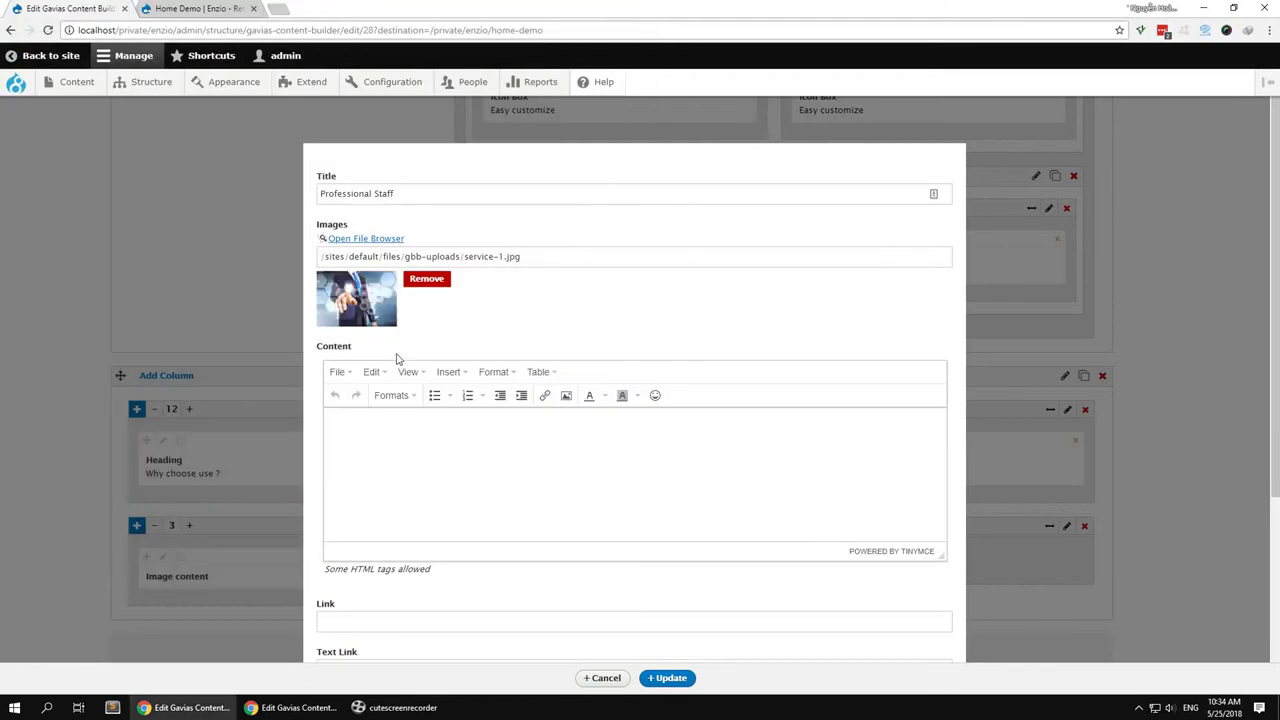
Enter the content "Maecenas tempus, tellus eget condi men tum rhon cus.", choose Skin 2 and apply the image content settings
{"action": "scroll", "coordinate": [460, 464], "scroll_direction": "down", "scroll_amount": 1}
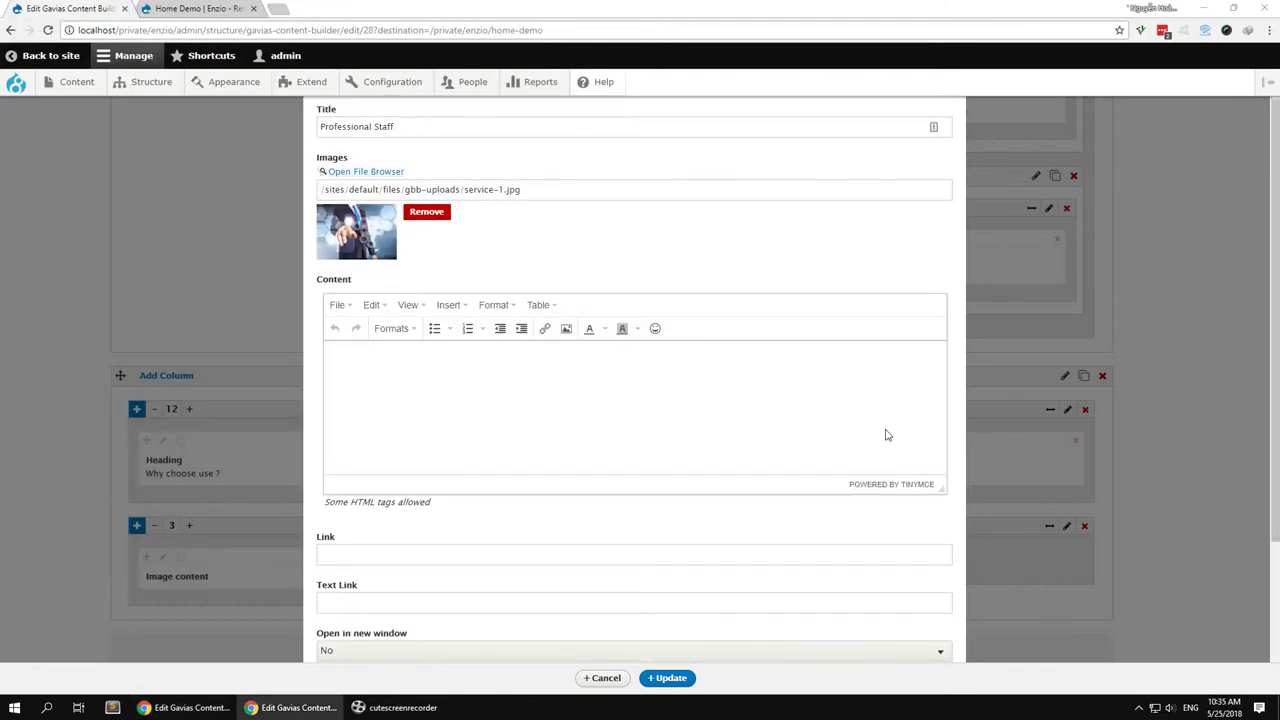
{"action": "left_click", "coordinate": [855, 425]}
{"action": "type", "text": "Maecenas tempus, tellus eget condi men tum rhon cus."}
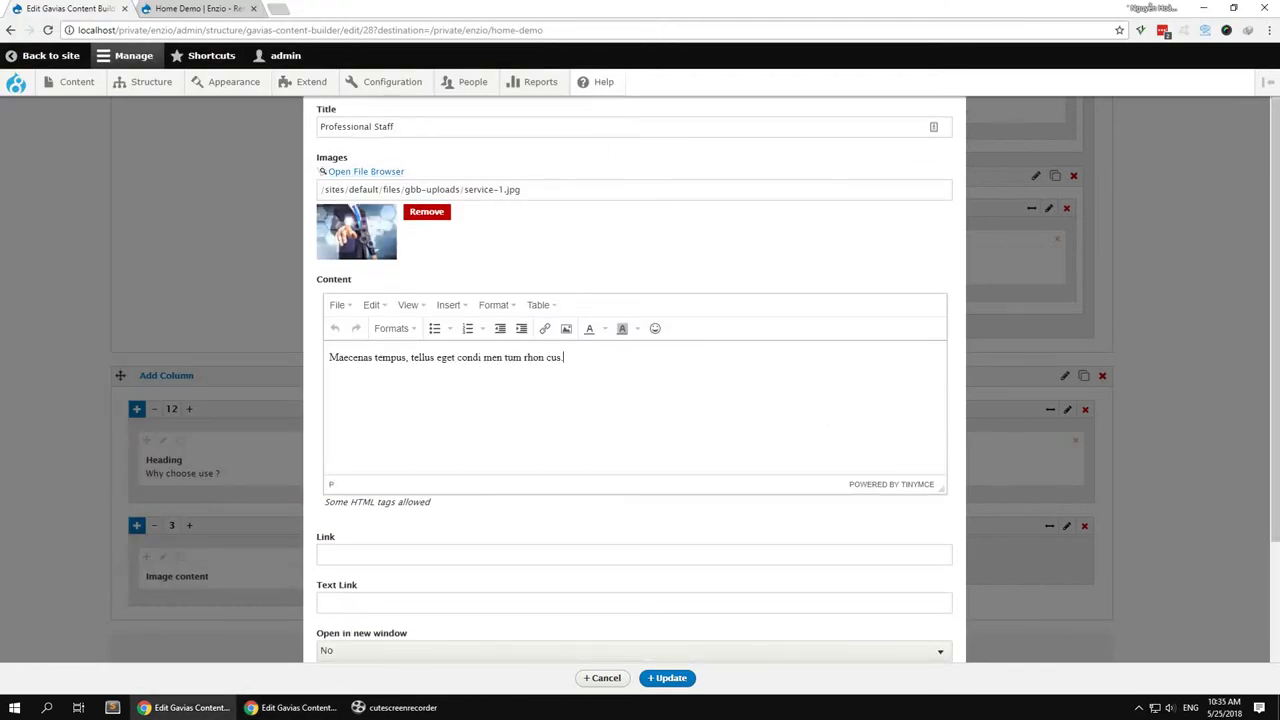
{"action": "scroll", "coordinate": [551, 549], "scroll_direction": "down", "scroll_amount": 2}
{"action": "left_click", "coordinate": [355, 515]}
{"action": "left_click", "coordinate": [357, 547]}
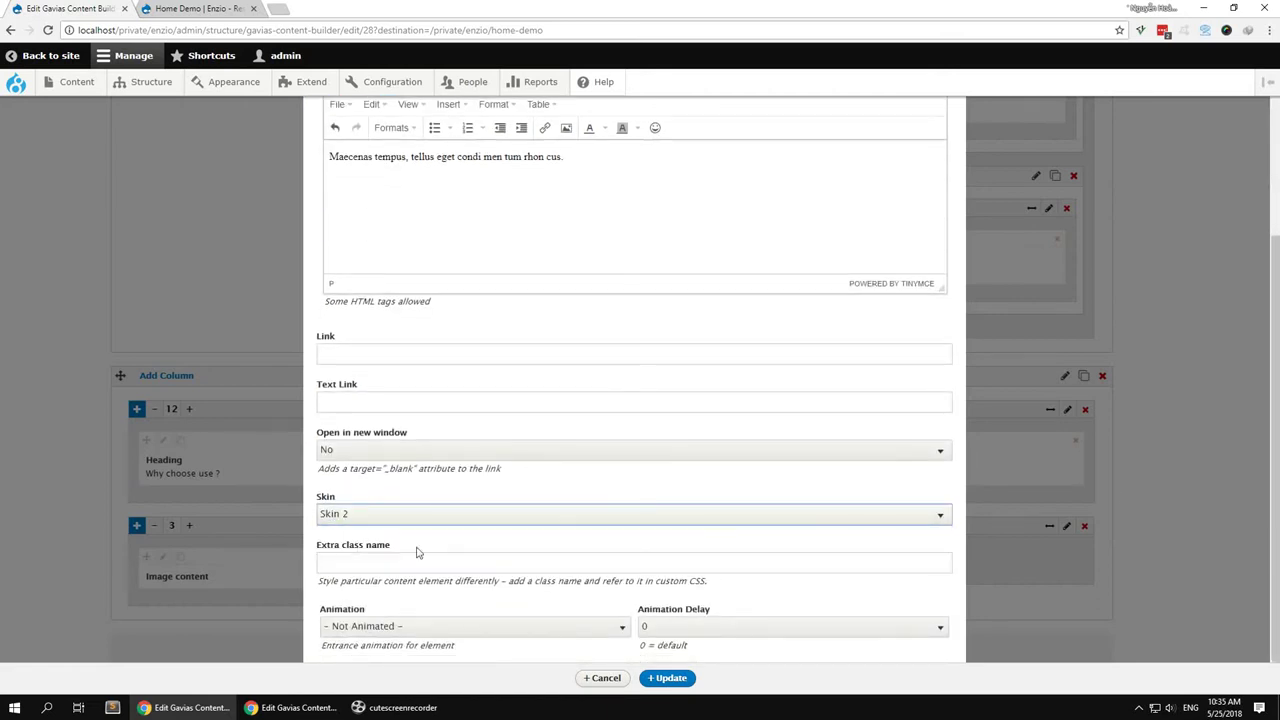
{"action": "left_click", "coordinate": [667, 678]}
Duplicate the Professional Staff image content into each of the other three 1/4 columns
{"action": "scroll", "coordinate": [103, 529], "scroll_direction": "down", "scroll_amount": 1}
{"action": "left_click", "coordinate": [169, 423]}
{"action": "left_click_drag", "start_coordinate": [134, 484], "coordinate": [680, 438]}
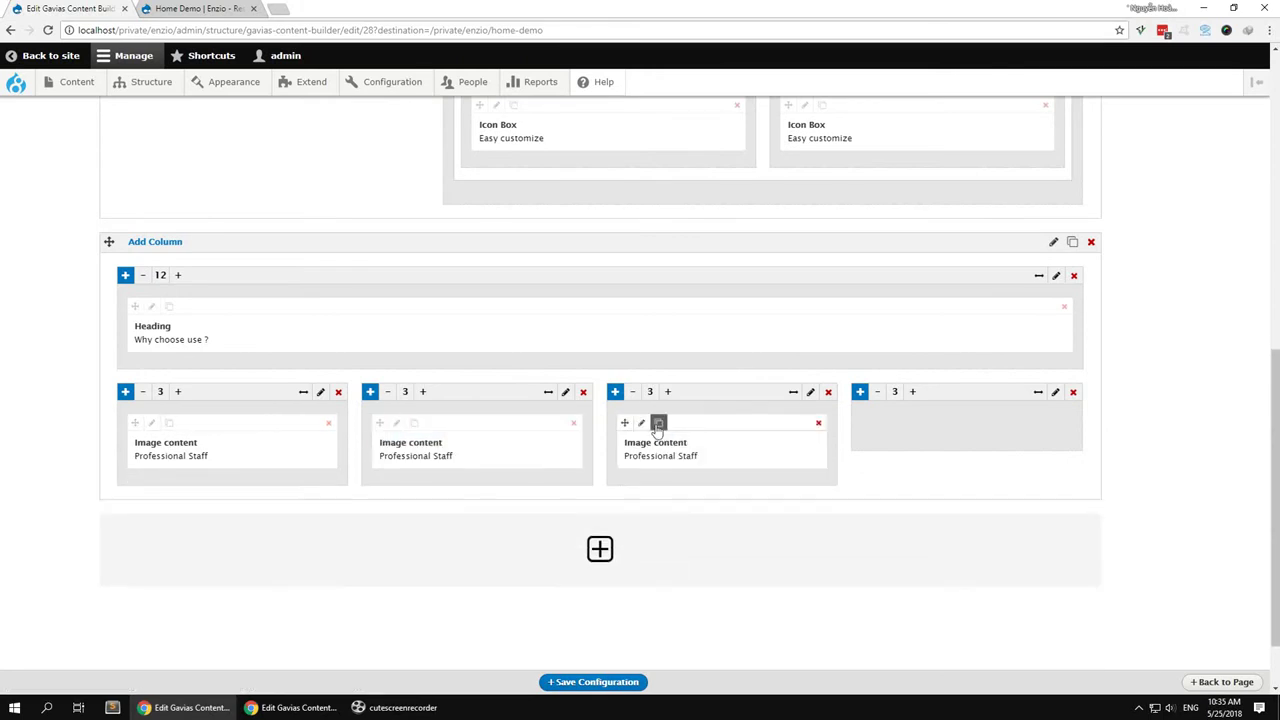
{"action": "left_click", "coordinate": [658, 423]}
{"action": "left_click_drag", "start_coordinate": [624, 484], "coordinate": [900, 440]}
{"action": "scroll", "coordinate": [571, 634], "scroll_direction": "down", "scroll_amount": 1}
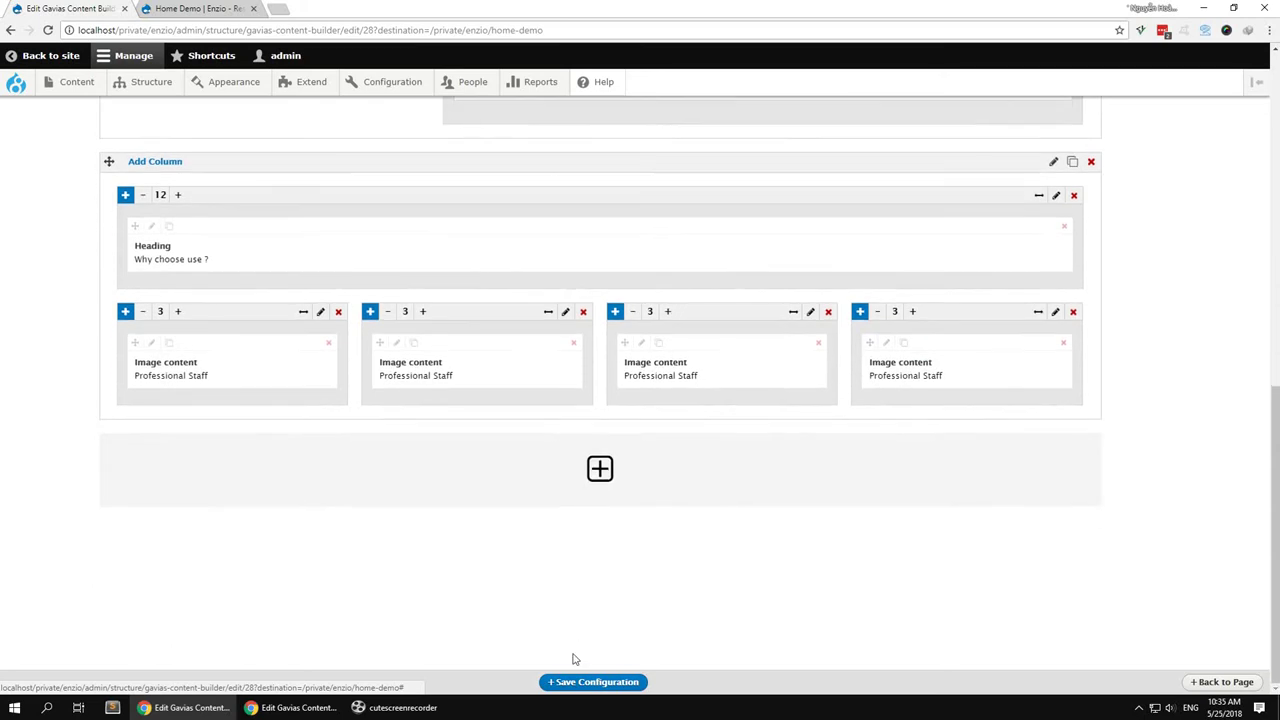
Save the builder configuration and check the Why Choose Use section on the refreshed Home Demo page before returning to the builder
{"action": "left_click", "coordinate": [576, 684]}
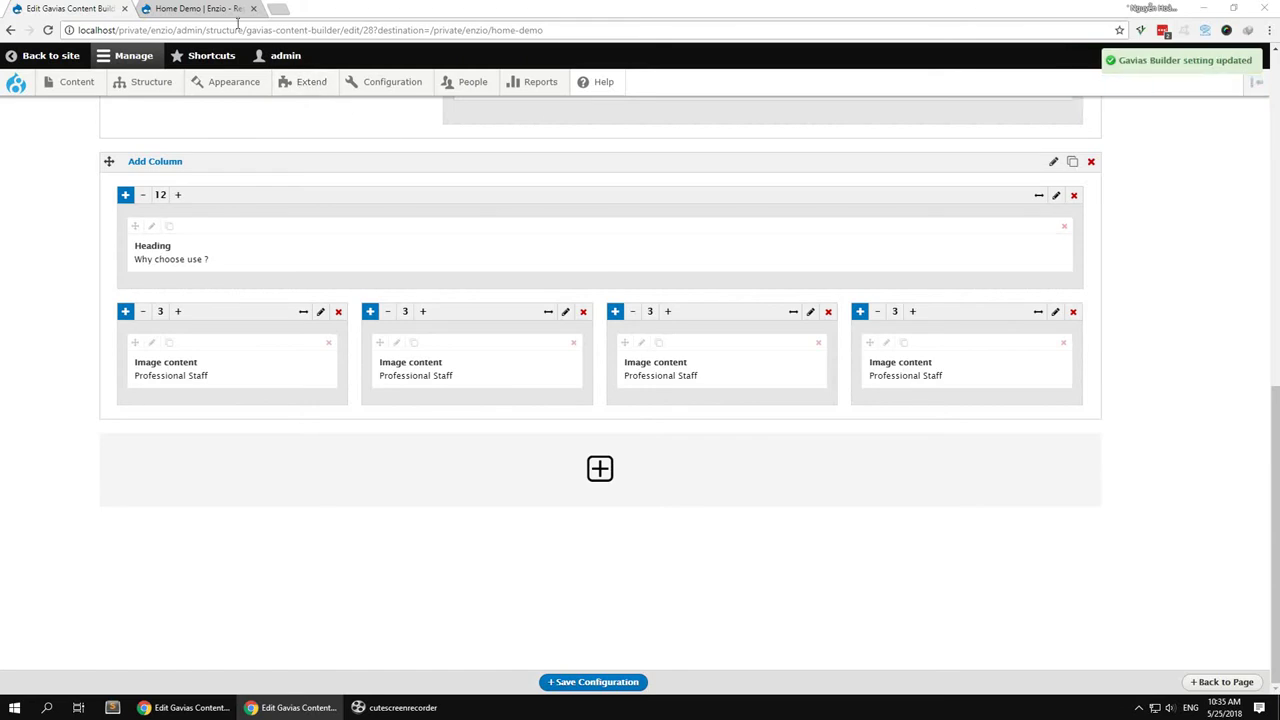
{"action": "left_click", "coordinate": [200, 9]}
{"action": "key", "text": "F5"}
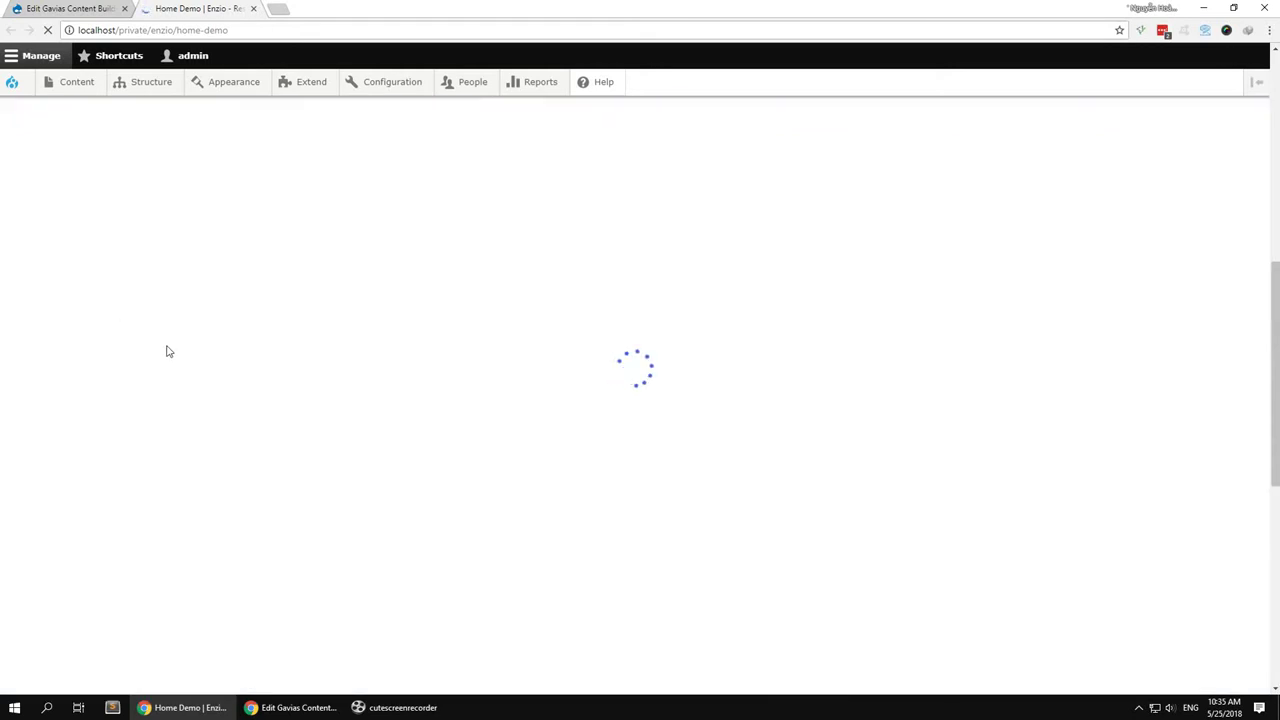
{"action": "scroll", "coordinate": [168, 351], "scroll_direction": "down", "scroll_amount": 3}
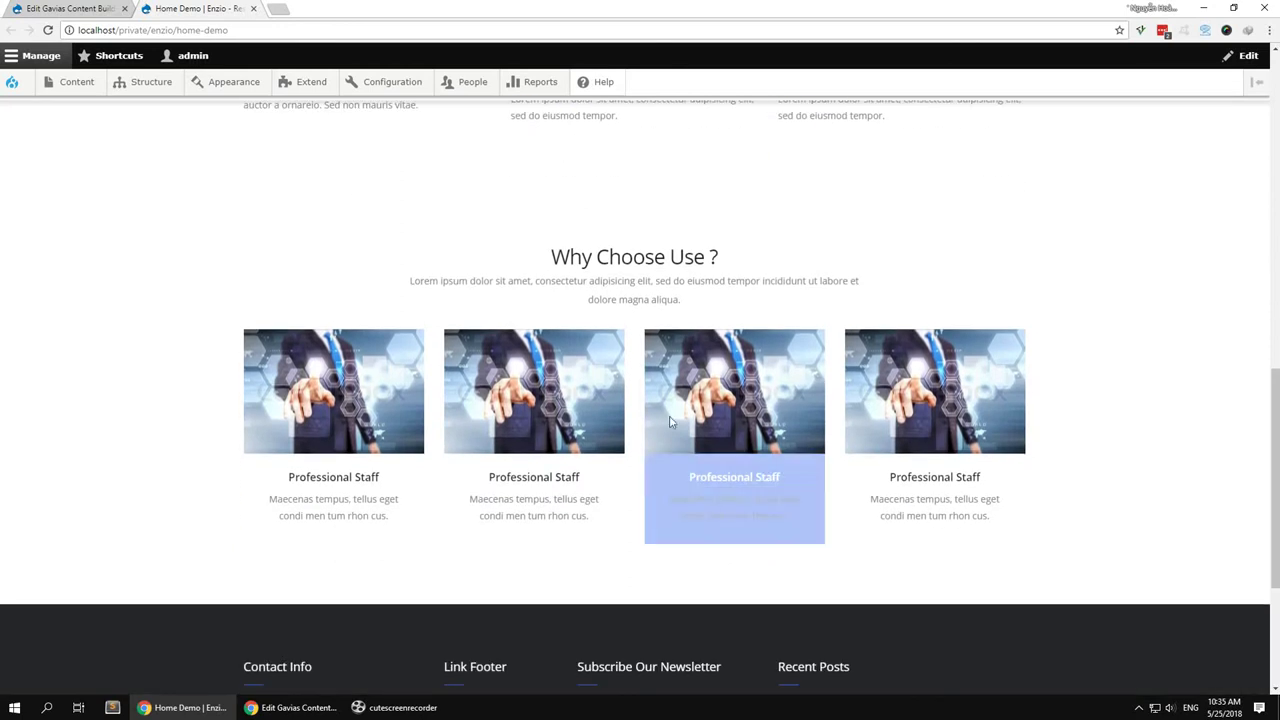
{"action": "left_click", "coordinate": [55, 9]}
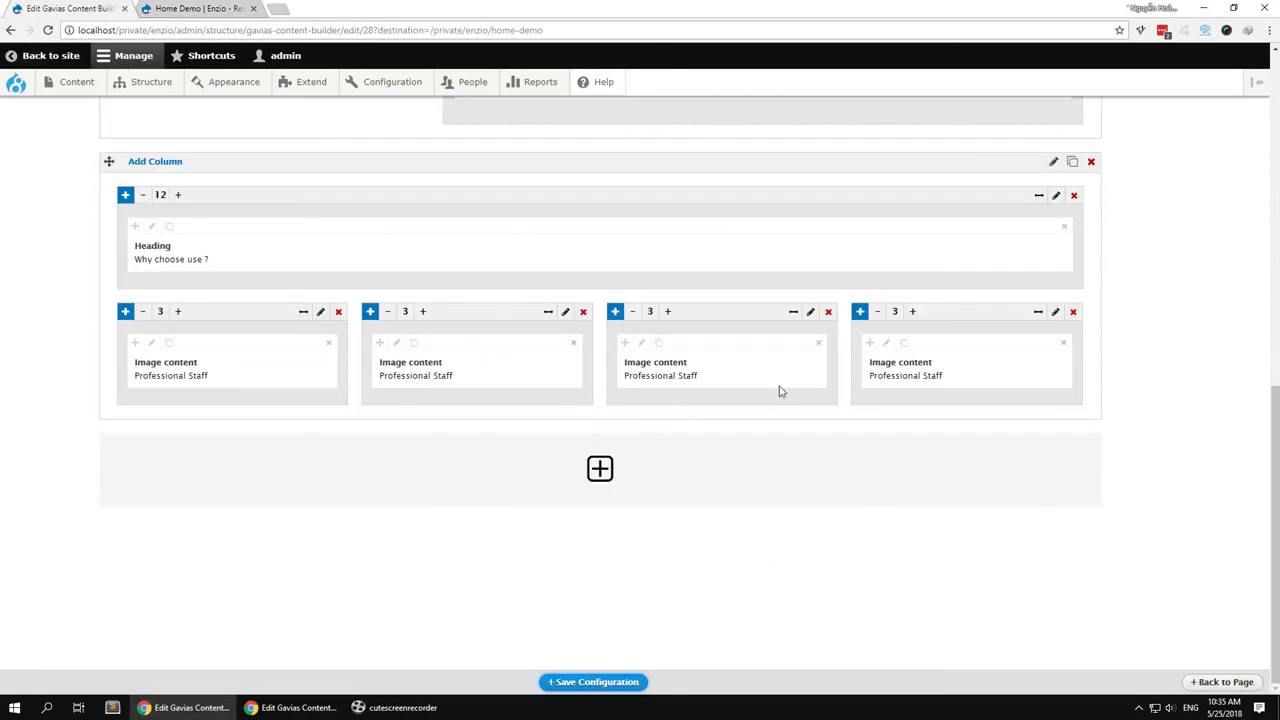
Set the background color of the "Why choose use ?" row to #f6f6f6 and apply the row settings
{"action": "left_click", "coordinate": [1053, 162]}
{"action": "left_click", "coordinate": [356, 413]}
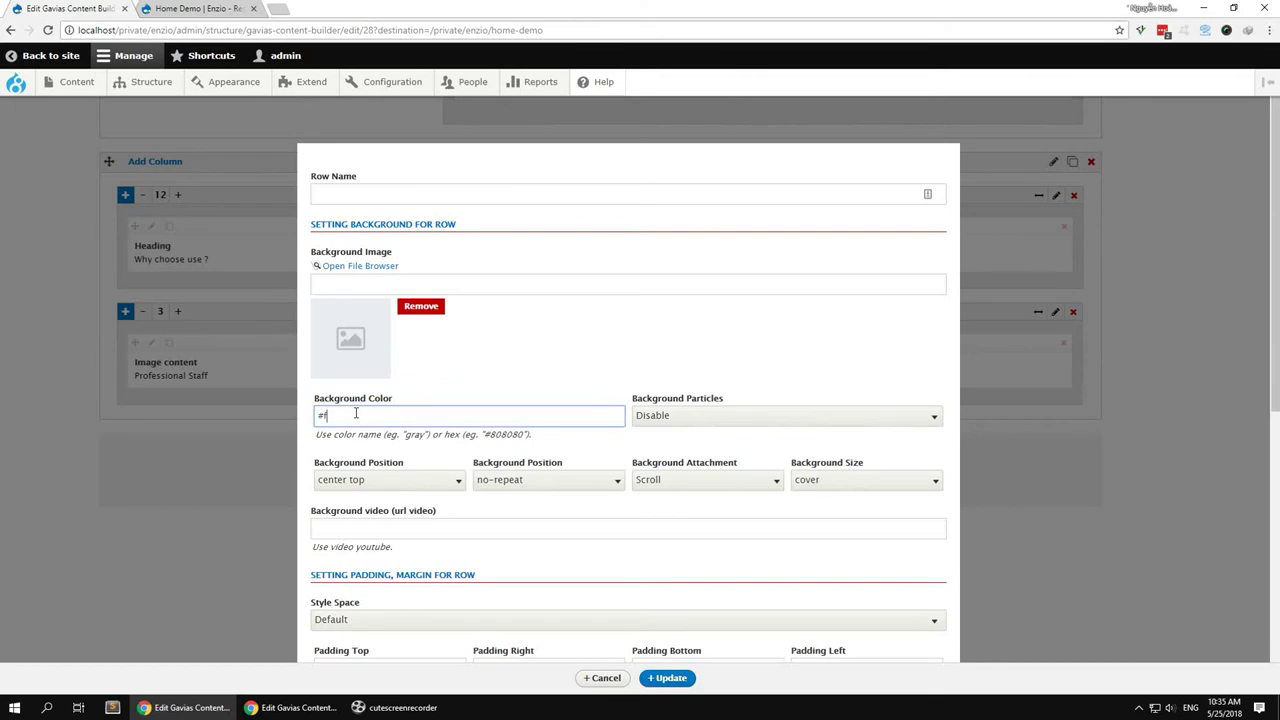
{"action": "type", "text": "#f6f6f6"}
{"action": "left_click", "coordinate": [667, 678]}
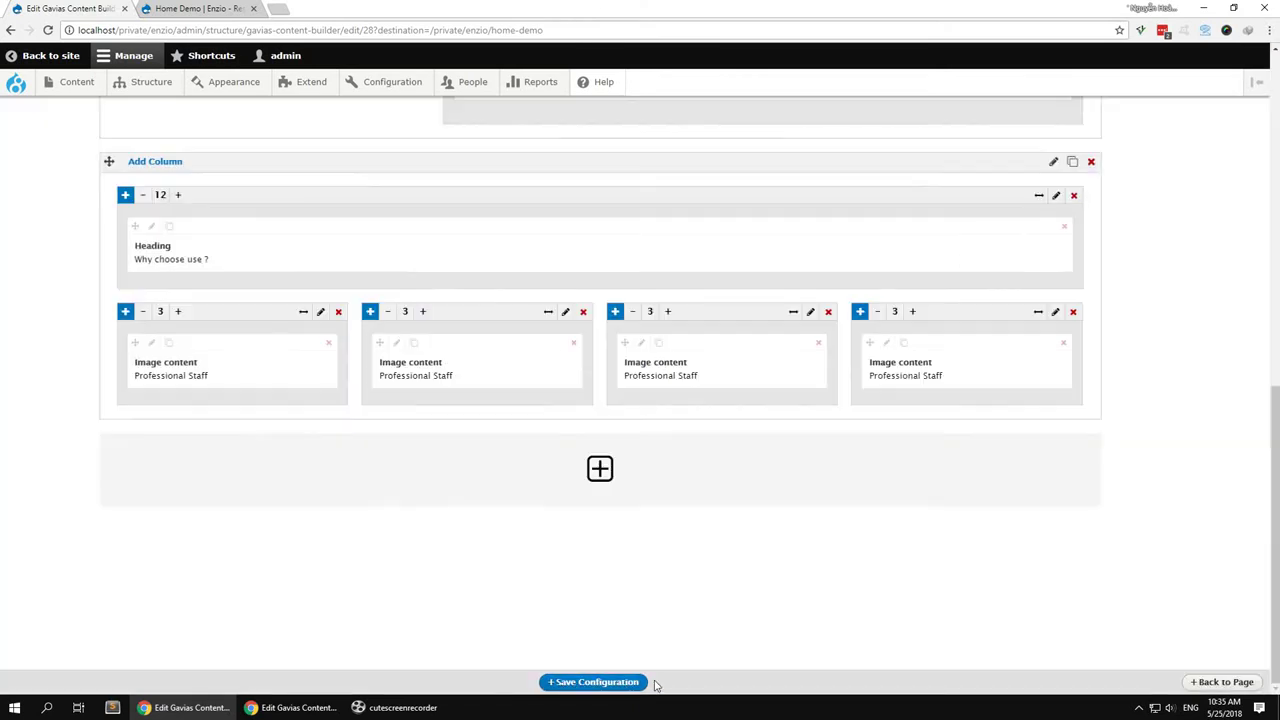
Save the configuration and check the row's new background on the refreshed Home Demo page before returning to the builder
{"action": "key", "text": "ctrl+Tab"}
{"action": "key", "text": "F5"}
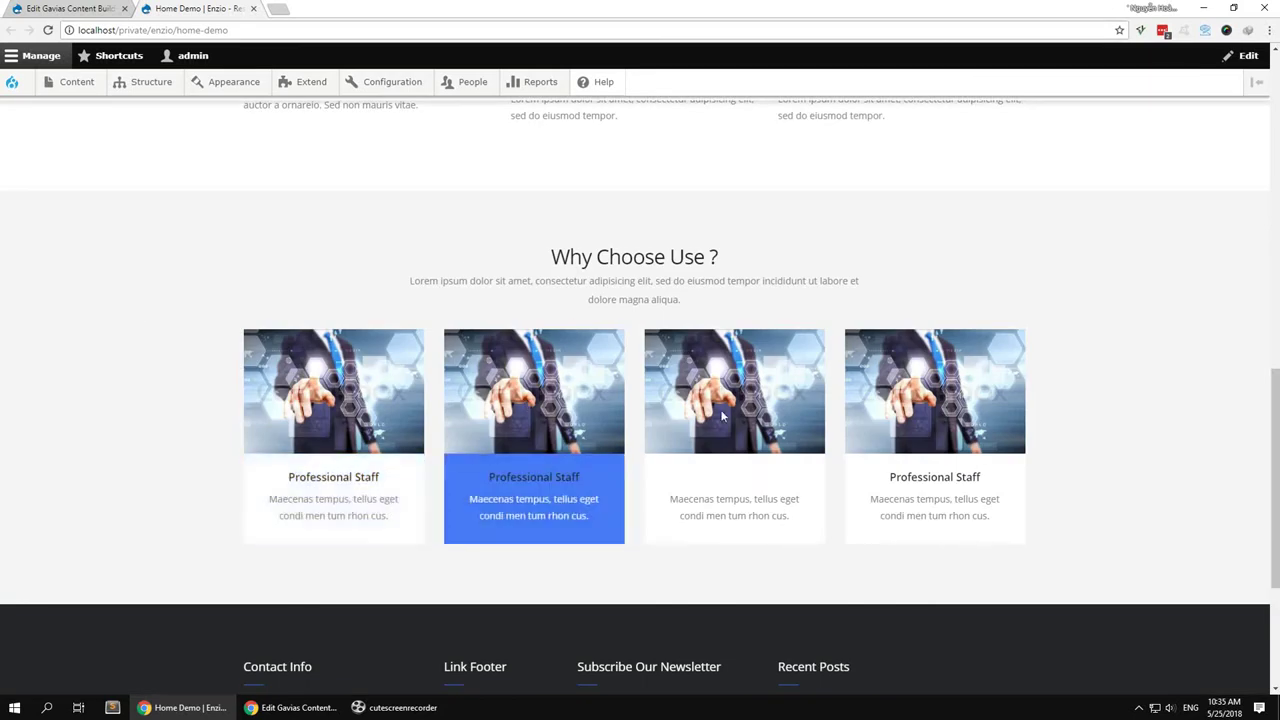
{"action": "left_click", "coordinate": [66, 8]}
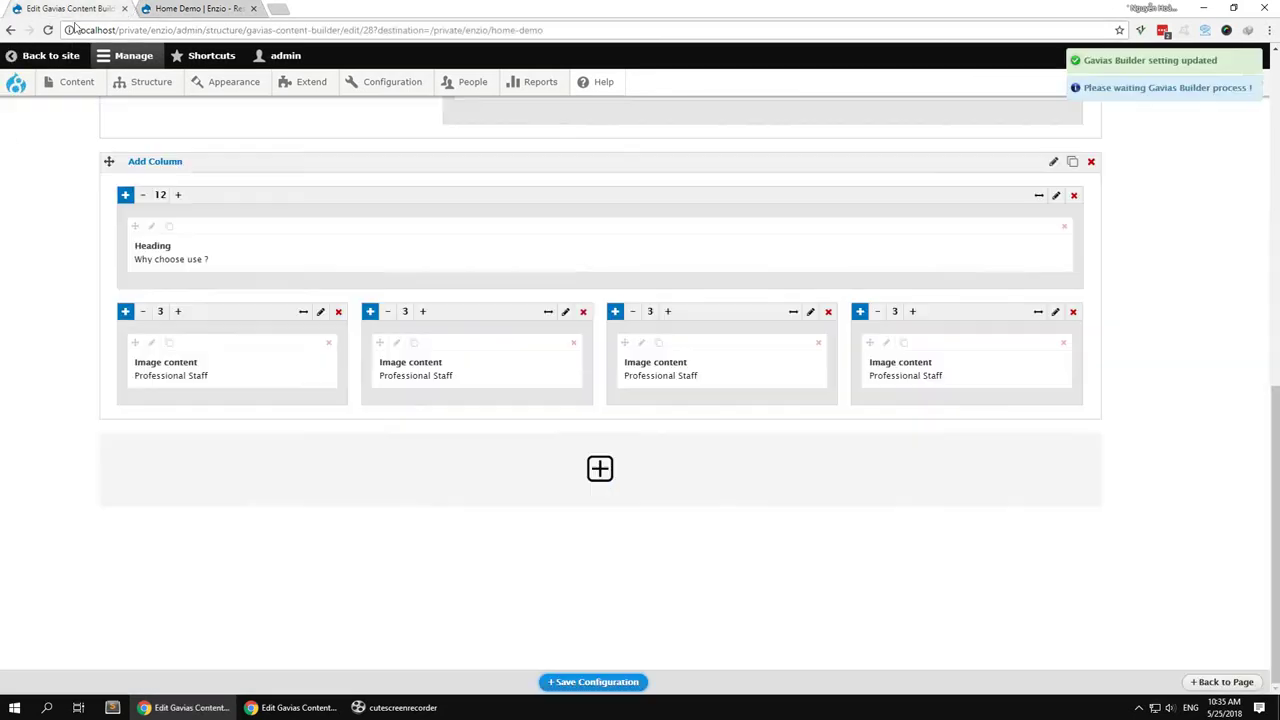
Add another row below the image content row and give it two 1/2 columns
{"action": "left_click", "coordinate": [600, 468]}
{"action": "scroll", "coordinate": [609, 466], "scroll_direction": "down", "scroll_amount": 1}
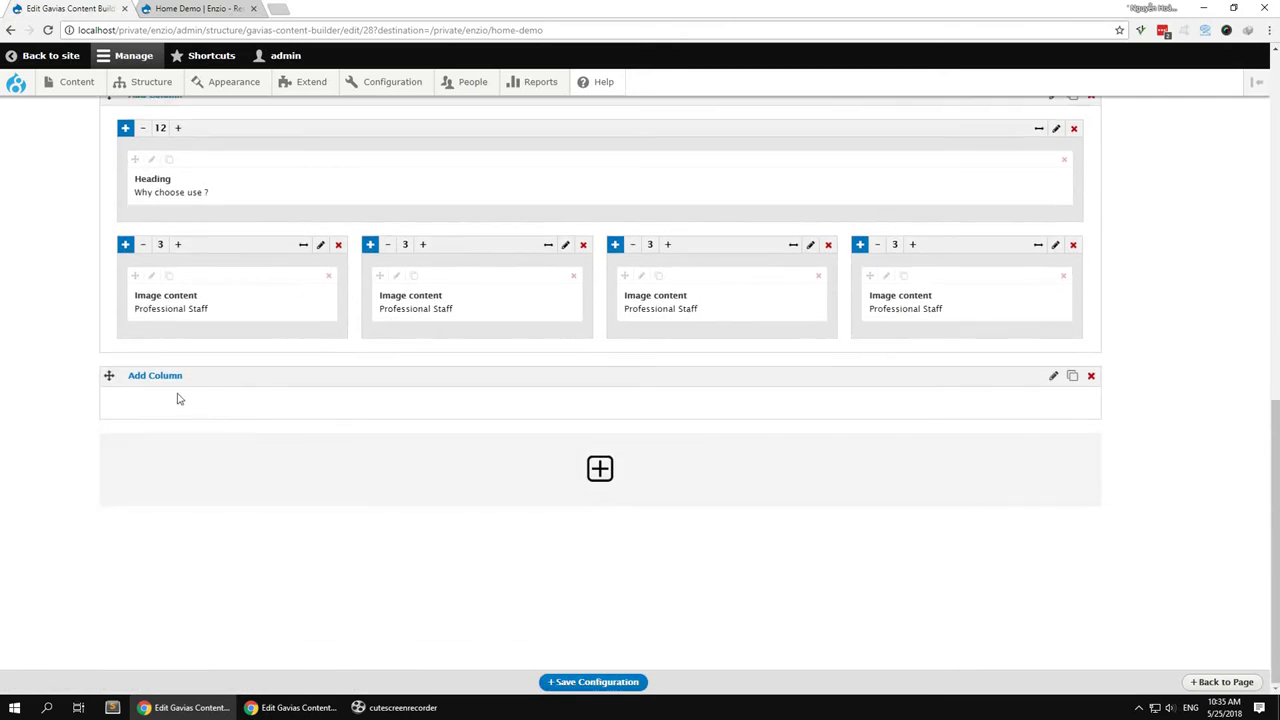
{"action": "left_click", "coordinate": [155, 375]}
{"action": "left_click", "coordinate": [155, 472]}
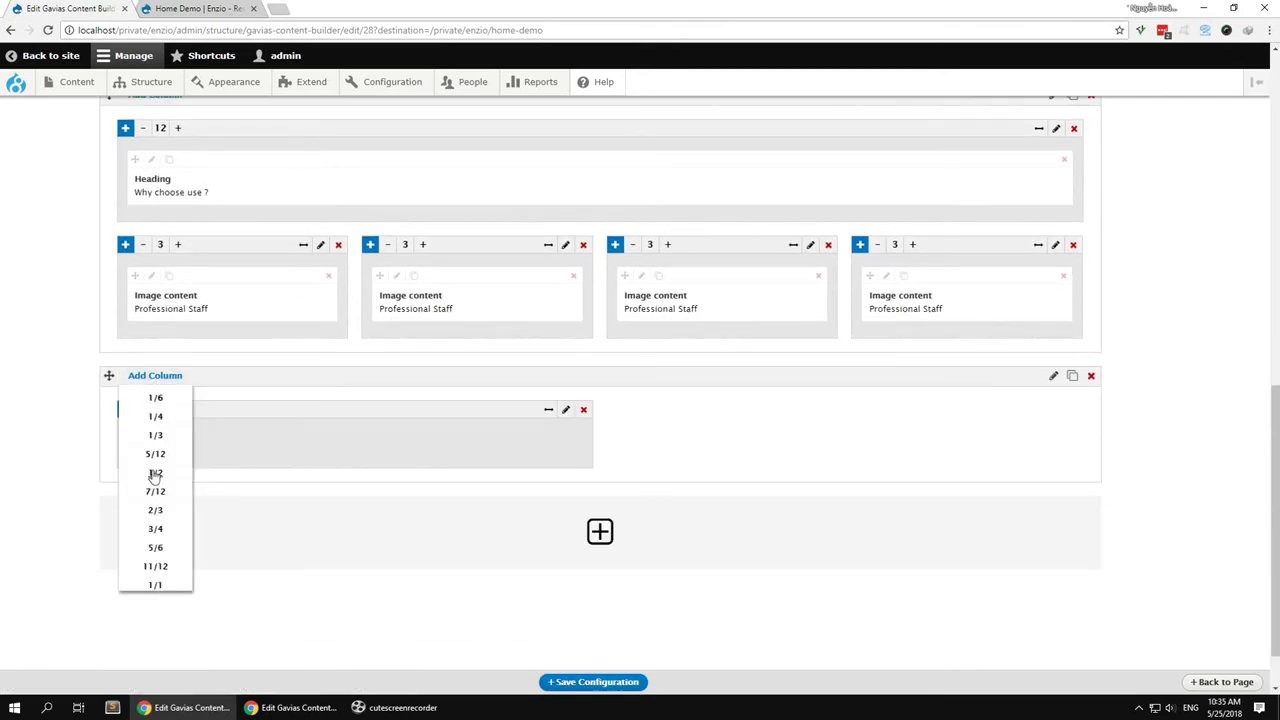
{"action": "left_click", "coordinate": [155, 473]}
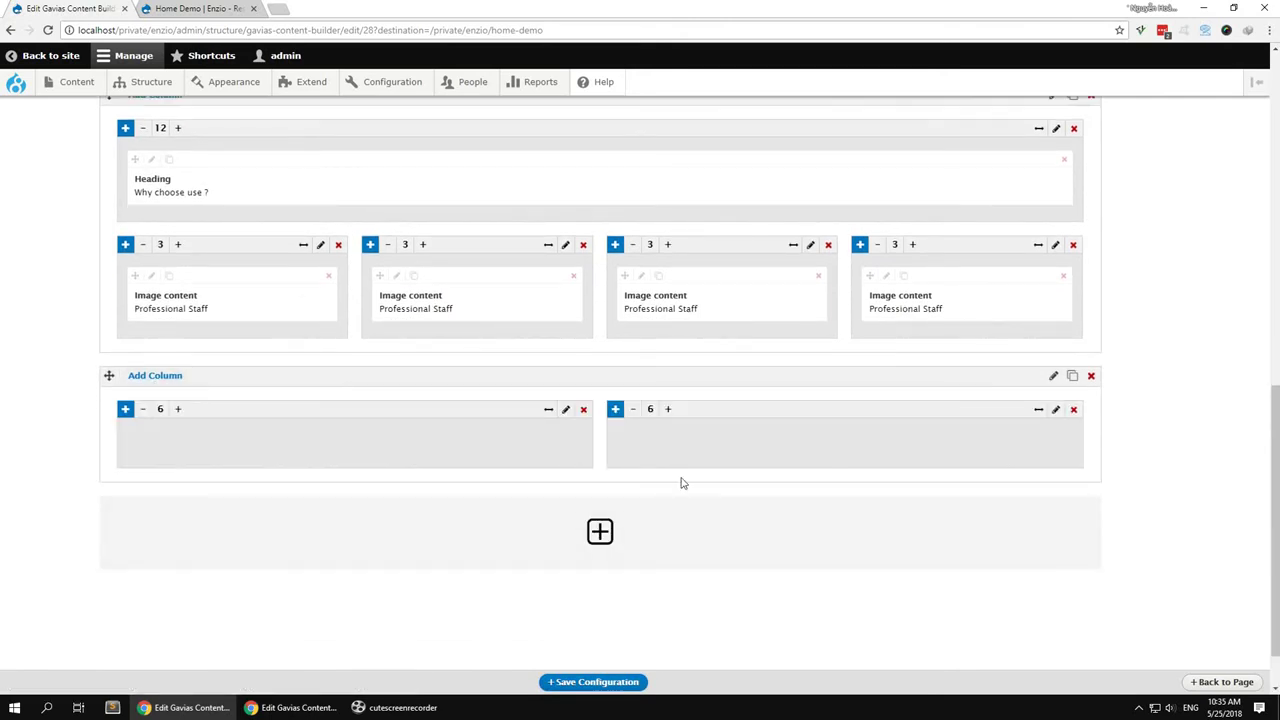
Add a Heading to the second 1/2 column with the title "We Offset <strong>Great Service</strong> For Our Customers."
{"action": "left_click", "coordinate": [616, 411]}
{"action": "left_click", "coordinate": [805, 224]}
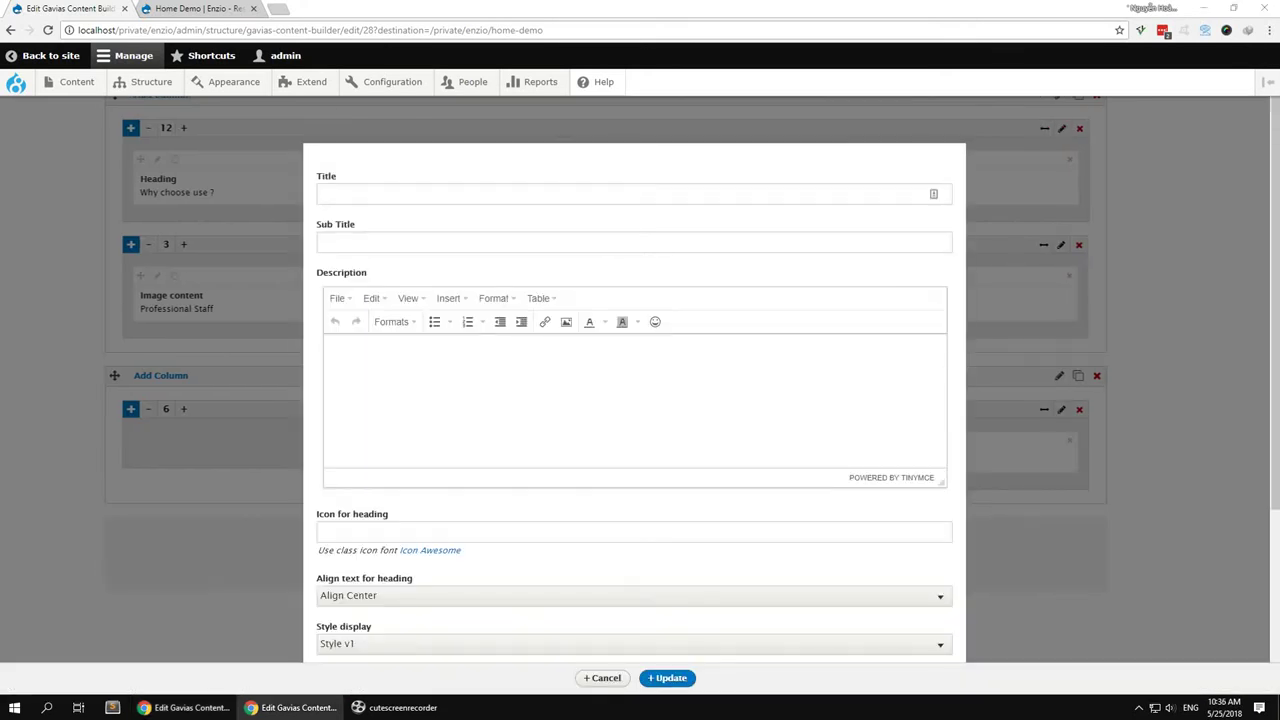
{"action": "left_click", "coordinate": [547, 190]}
{"action": "type", "text": "We Offset <strong>Great Service</strong> For Our Customers."}
{"action": "key", "text": "alt+Tab"}
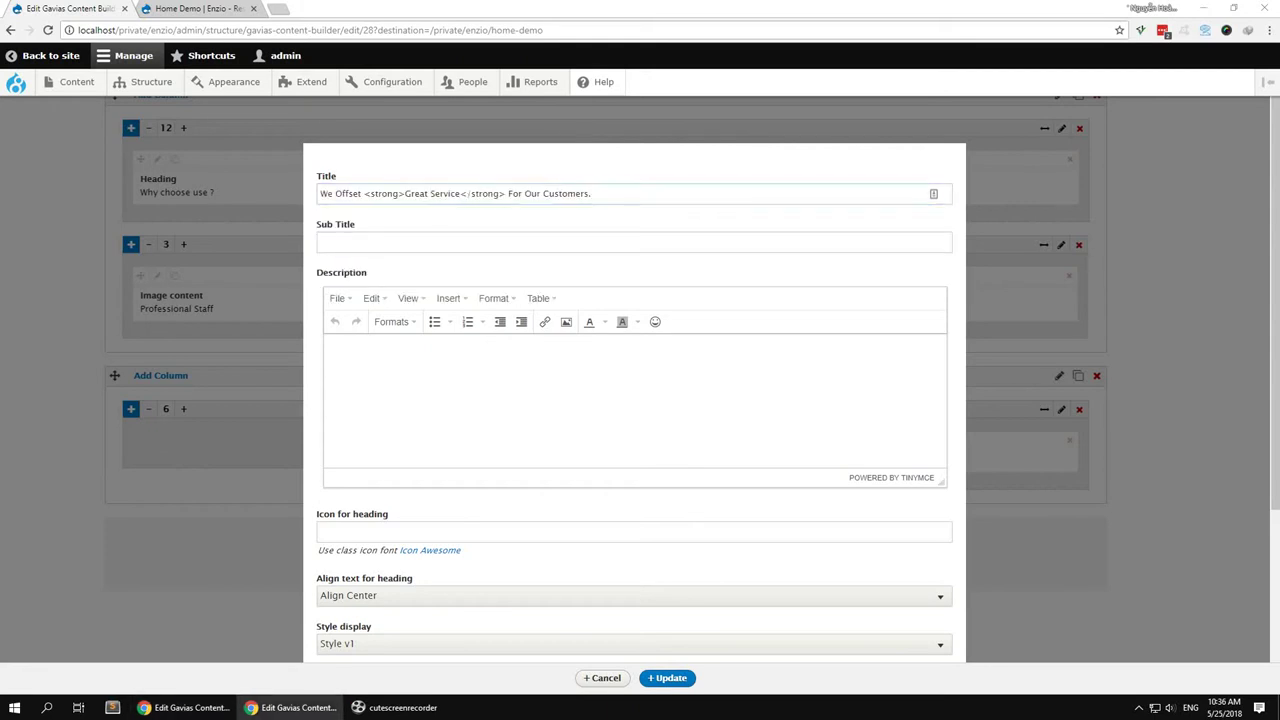
Enter the heading's "Lorem ipsum dolor amet" description, set its text alignment to Align Left and apply the settings
{"action": "left_click", "coordinate": [785, 406]}
{"action": "type", "text": "Lorem ipsum dolor amet, consectetur adipisicing, sed eiusmod tempor incididunt labore dolore magna aliqua consectetur adipisicing."}
{"action": "scroll", "coordinate": [529, 543], "scroll_direction": "down", "scroll_amount": 1}
{"action": "left_click", "coordinate": [357, 465]}
{"action": "left_click", "coordinate": [345, 495]}
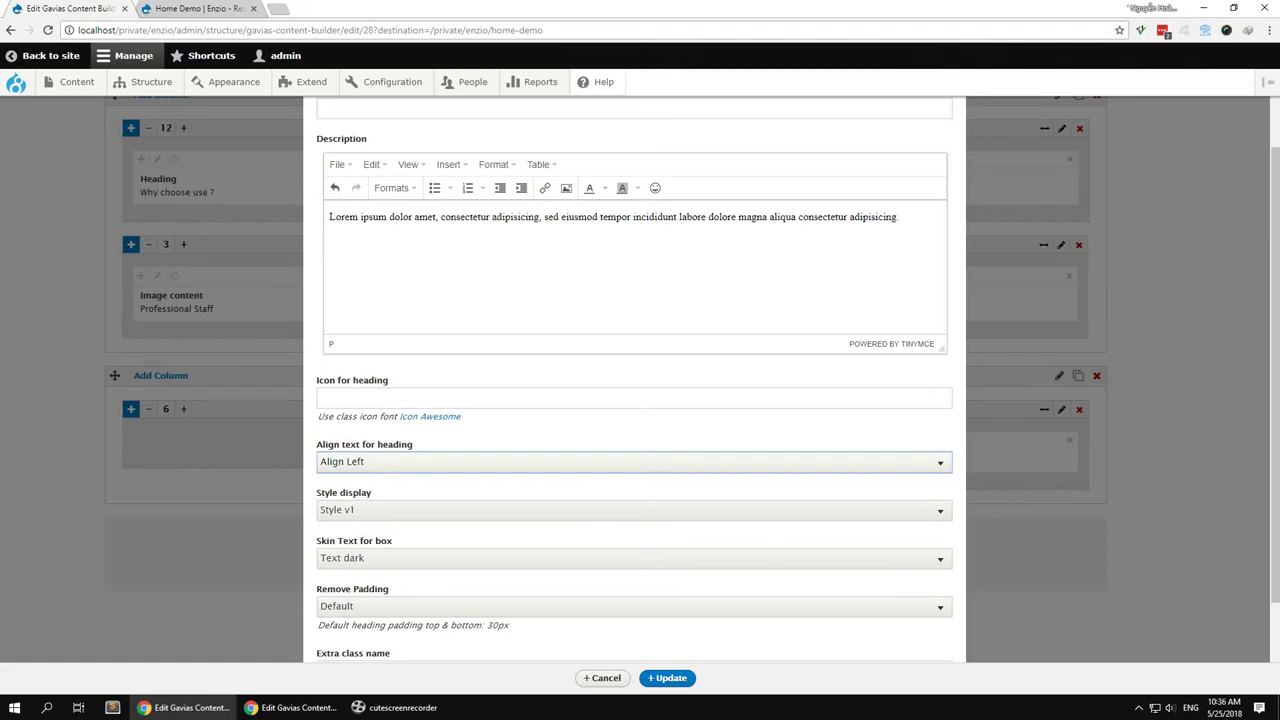
{"action": "key", "text": "alt+Tab"}
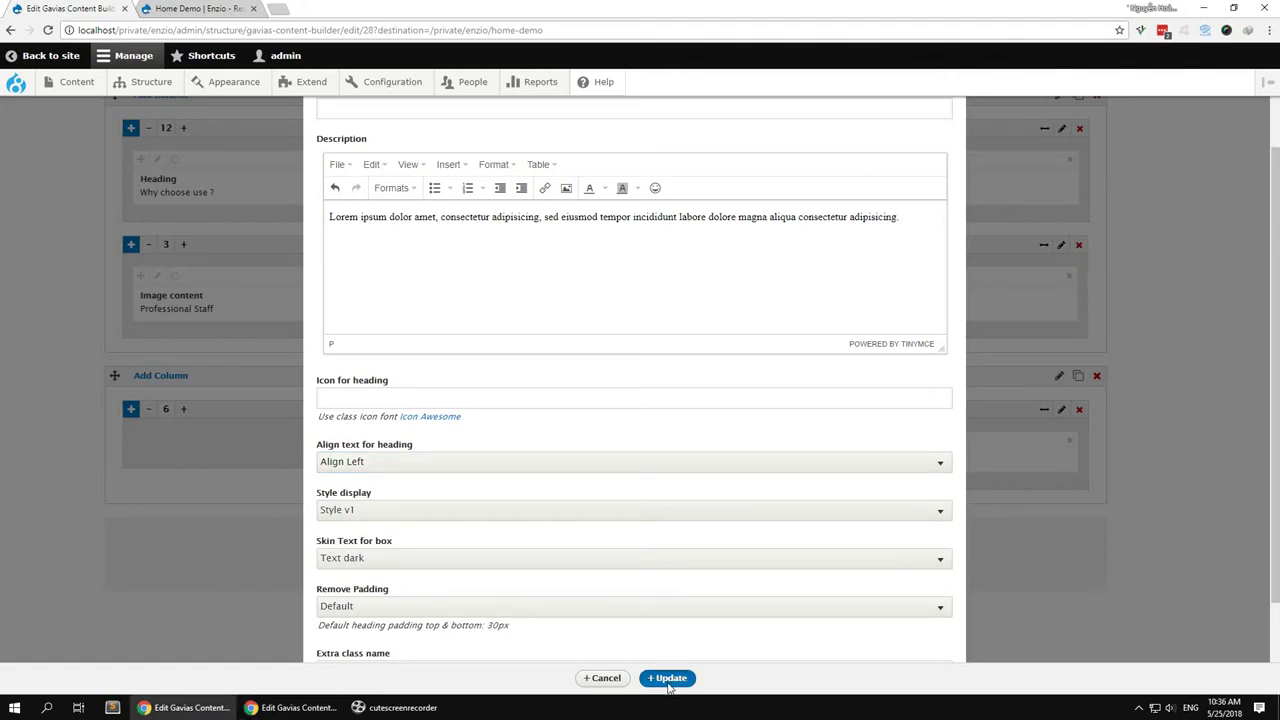
{"action": "left_click", "coordinate": [670, 679]}
Add a nested row below the heading in the second column, narrow its first column to 6 and add a second 1/2 column
{"action": "left_click", "coordinate": [609, 410]}
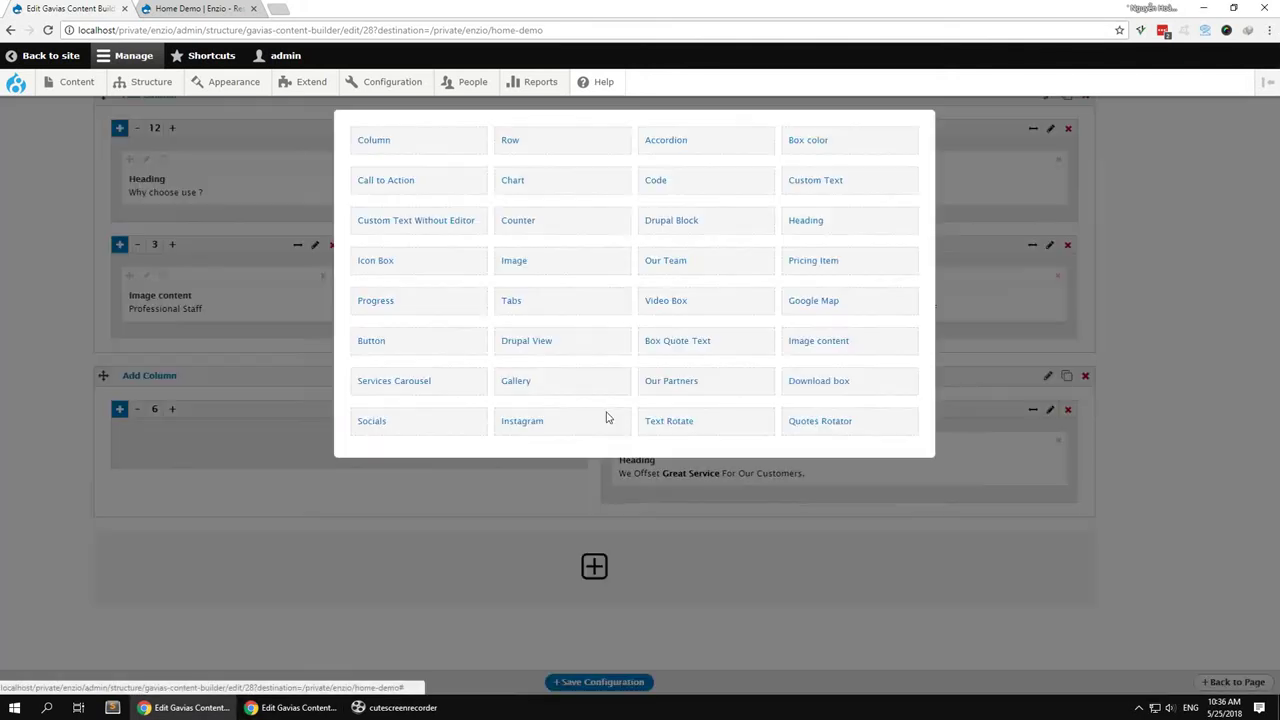
{"action": "left_click", "coordinate": [525, 145]}
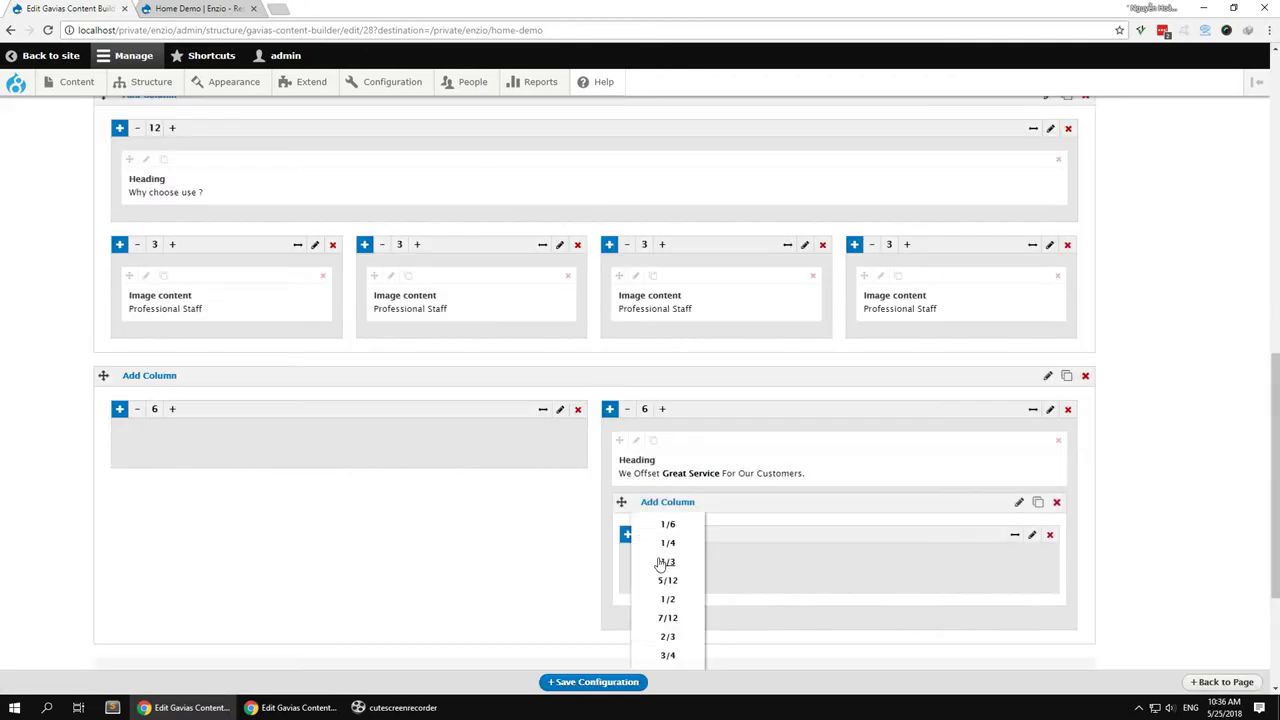
{"action": "scroll", "coordinate": [657, 557], "scroll_direction": "down", "scroll_amount": 1}
{"action": "left_click", "coordinate": [645, 469]}
{"action": "left_click", "coordinate": [645, 469]}
{"action": "left_click", "coordinate": [645, 469]}
{"action": "left_click", "coordinate": [645, 469]}
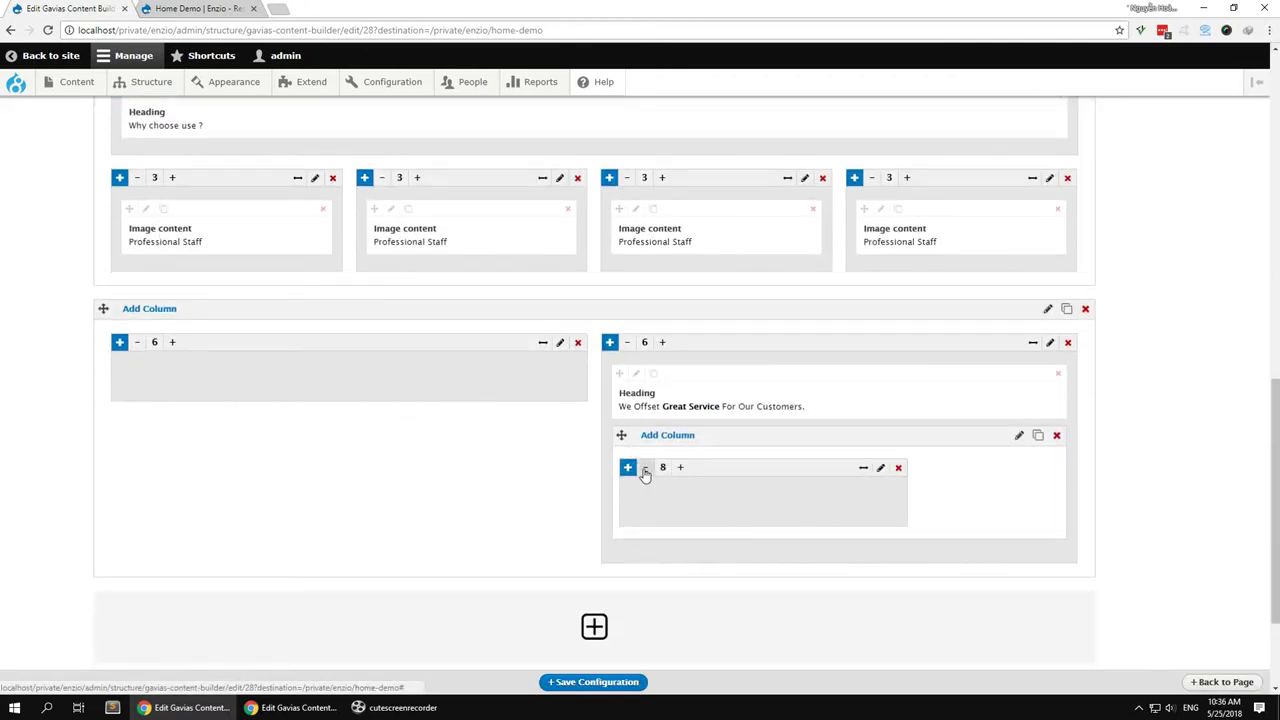
{"action": "left_click", "coordinate": [645, 469]}
{"action": "left_click", "coordinate": [646, 469]}
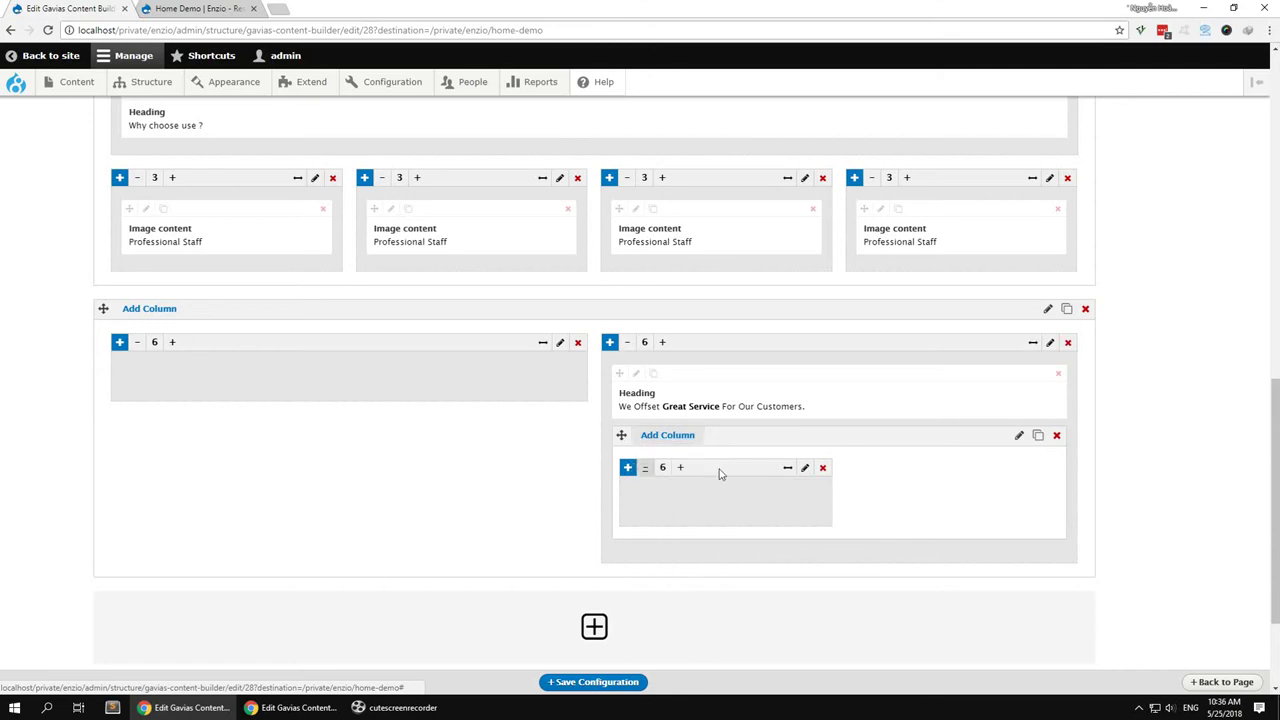
{"action": "mouse_move", "coordinate": [675, 452]}
{"action": "left_click", "coordinate": [668, 532]}
Add an Icon Box to the first nested column with the title "Diverse Approach" and the "Lorem ipsum dolor amet" content
{"action": "left_click", "coordinate": [627, 470]}
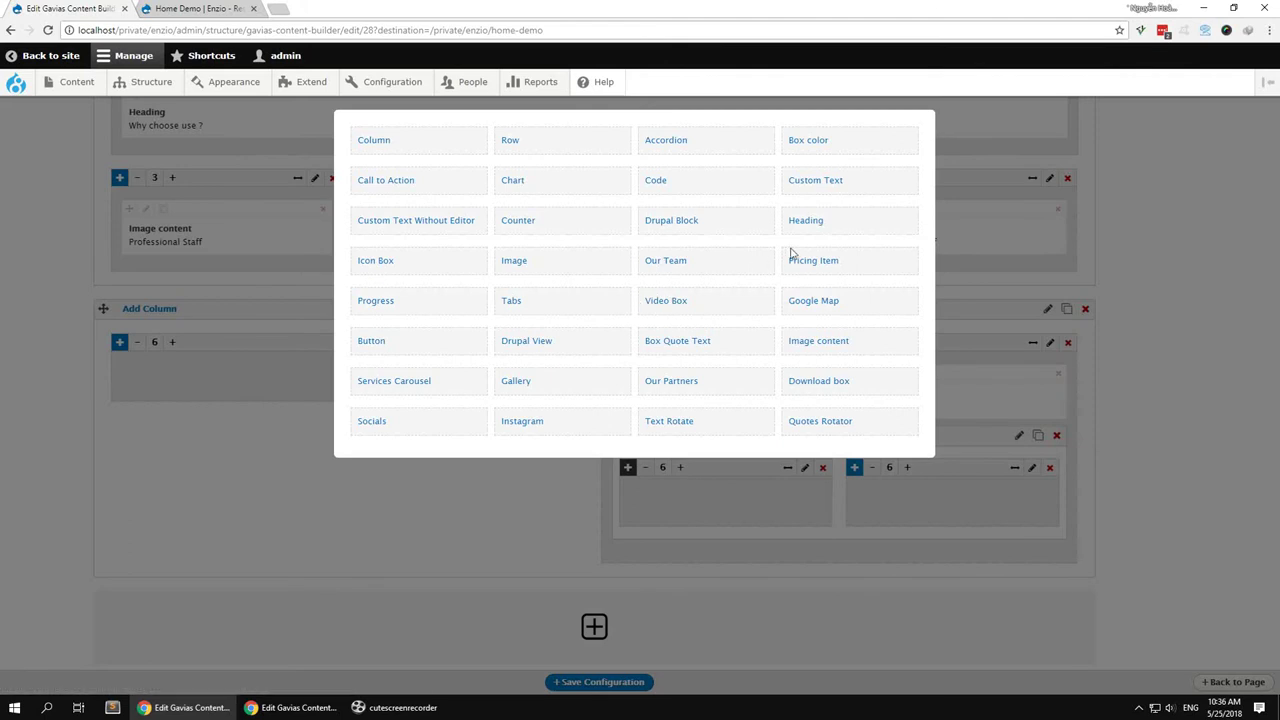
{"action": "left_click", "coordinate": [378, 262]}
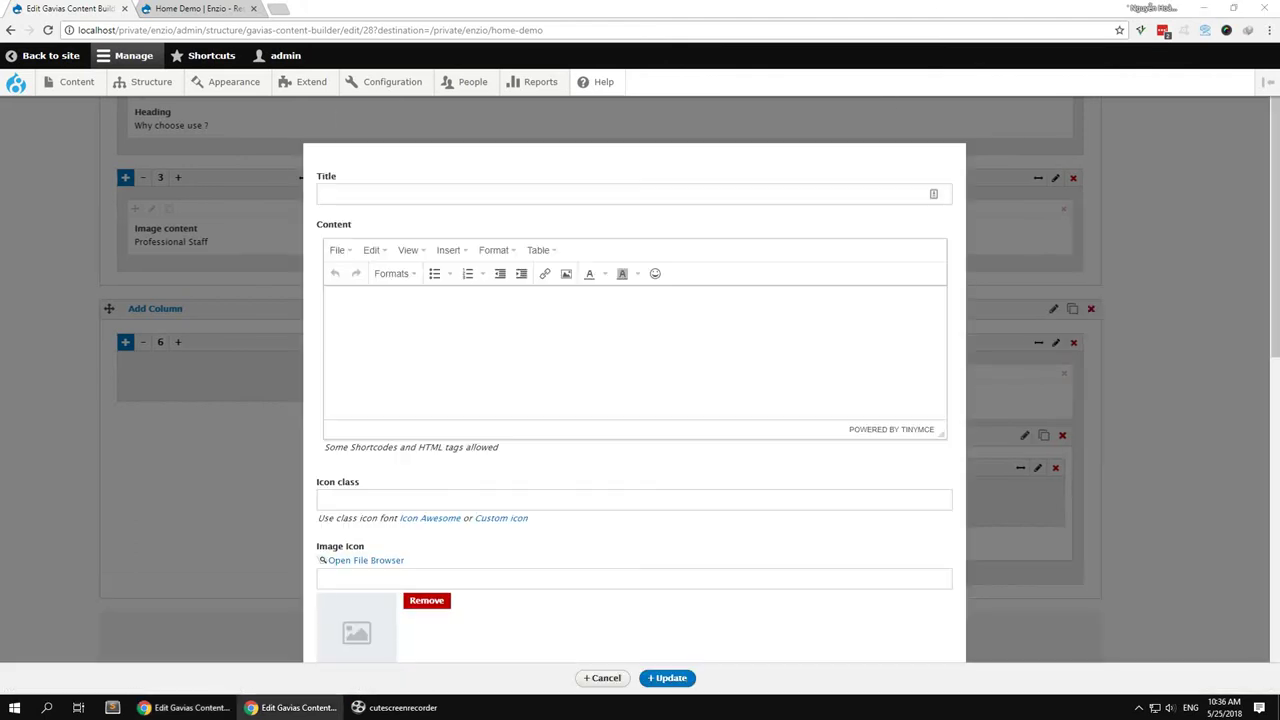
{"action": "left_click", "coordinate": [566, 186]}
{"action": "type", "text": "Diverse Approach"}
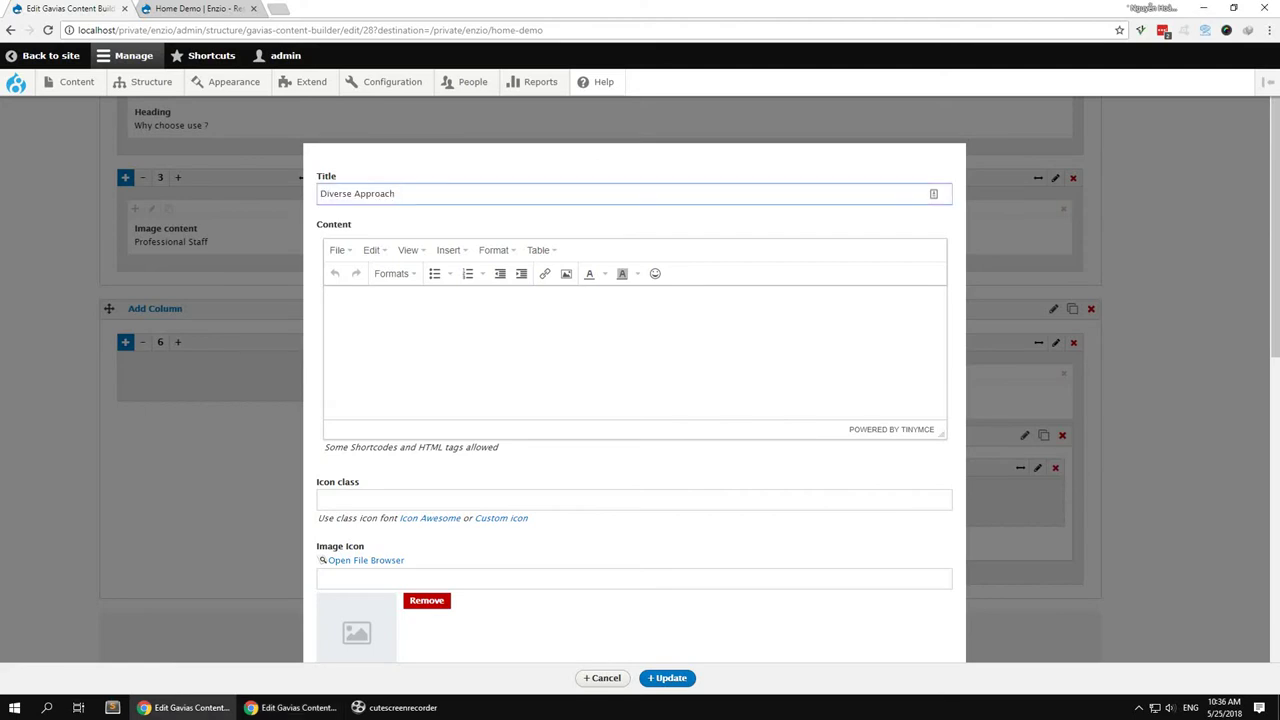
{"action": "left_click", "coordinate": [794, 362]}
{"action": "type", "text": "Lorem ipsum dolor amet, consectetur adipisicing, sed eiusmod tempor incididunt labore dolore magna aliqua."}
Give the icon box the icon class gv-icon-1015, Top Left icon position and Fa 2x icon width, and apply the settings
{"action": "scroll", "coordinate": [749, 463], "scroll_direction": "down", "scroll_amount": 1}
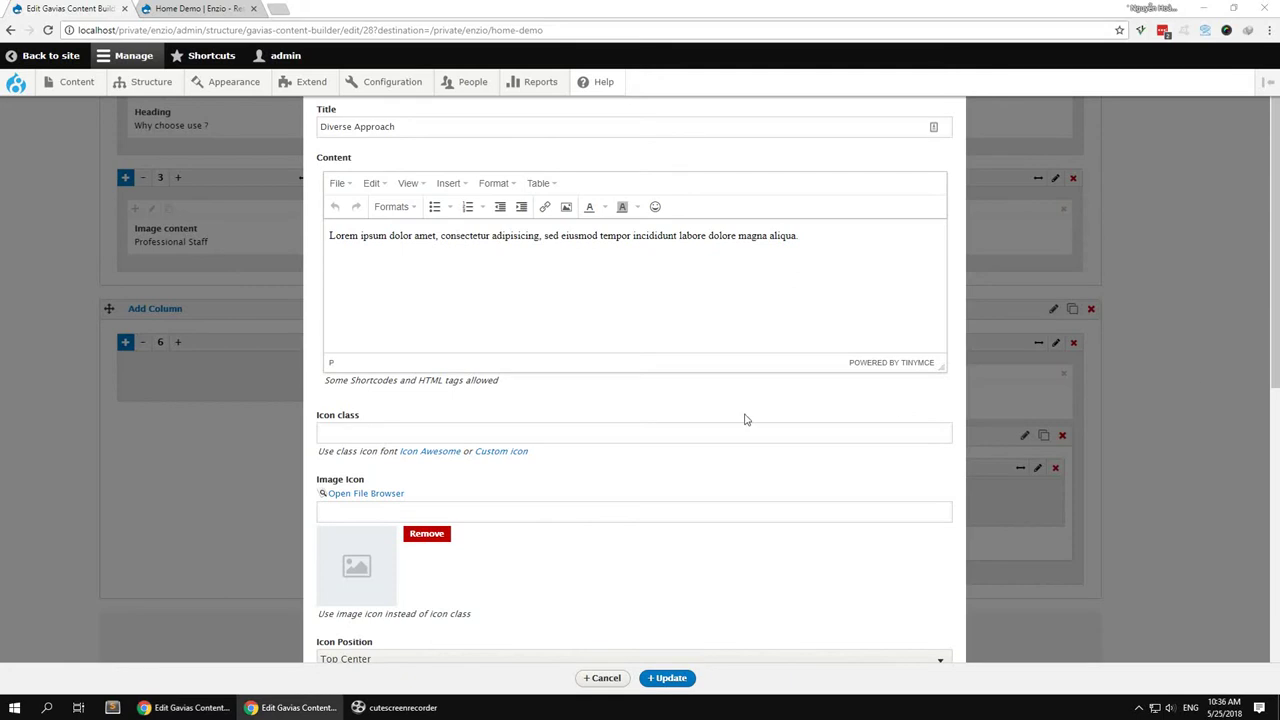
{"action": "left_click", "coordinate": [671, 433]}
{"action": "type", "text": "gv-icon-1015"}
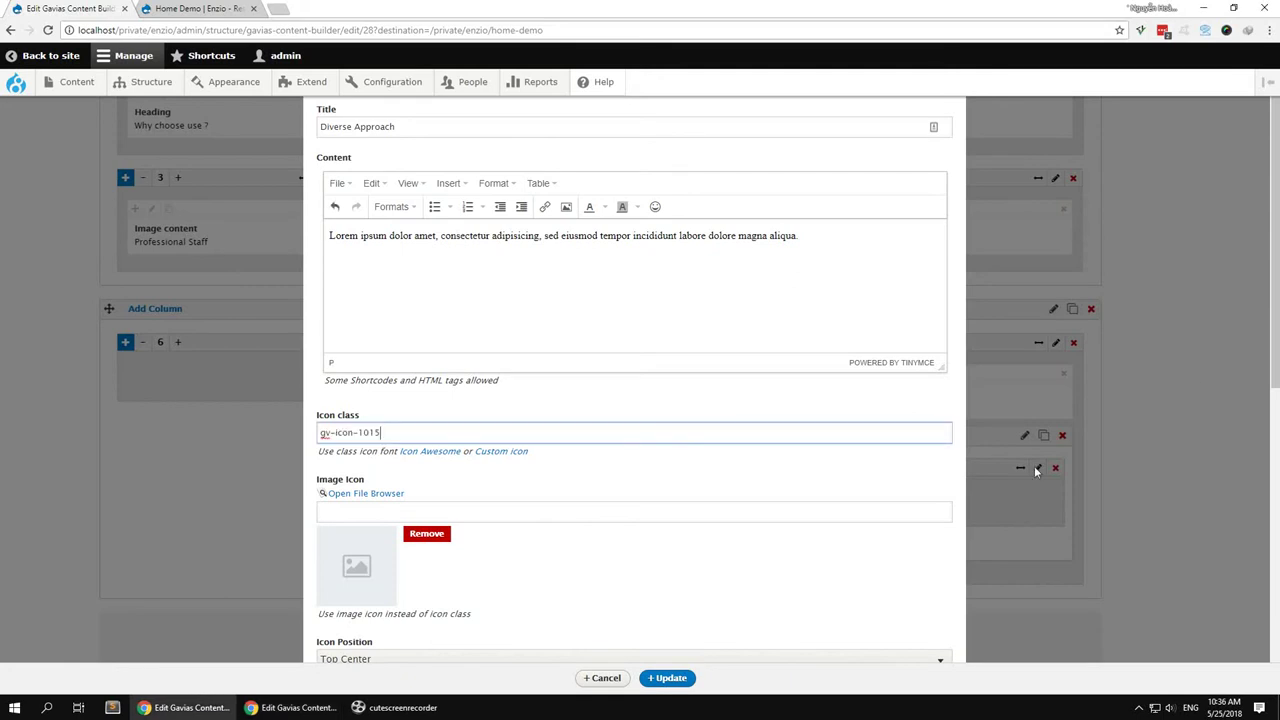
{"action": "scroll", "coordinate": [790, 482], "scroll_direction": "down", "scroll_amount": 2}
{"action": "left_click", "coordinate": [388, 525]}
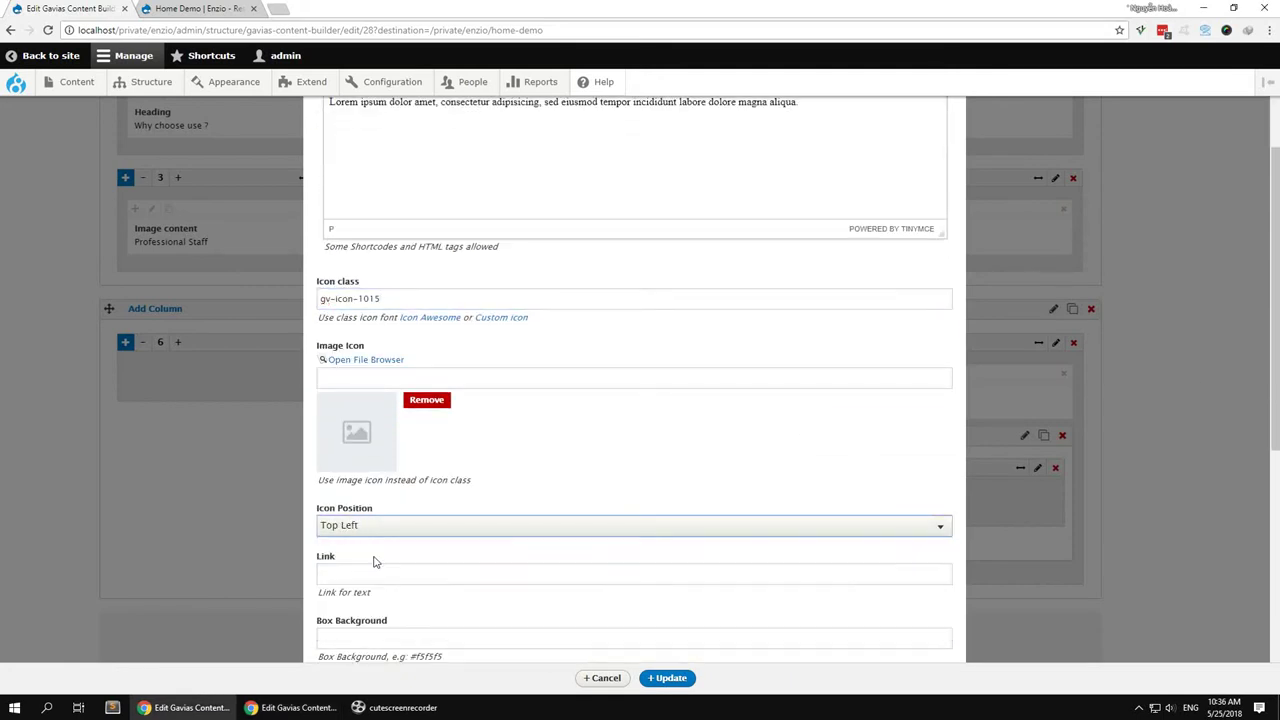
{"action": "left_click", "coordinate": [374, 560]}
{"action": "scroll", "coordinate": [400, 563], "scroll_direction": "down", "scroll_amount": 2}
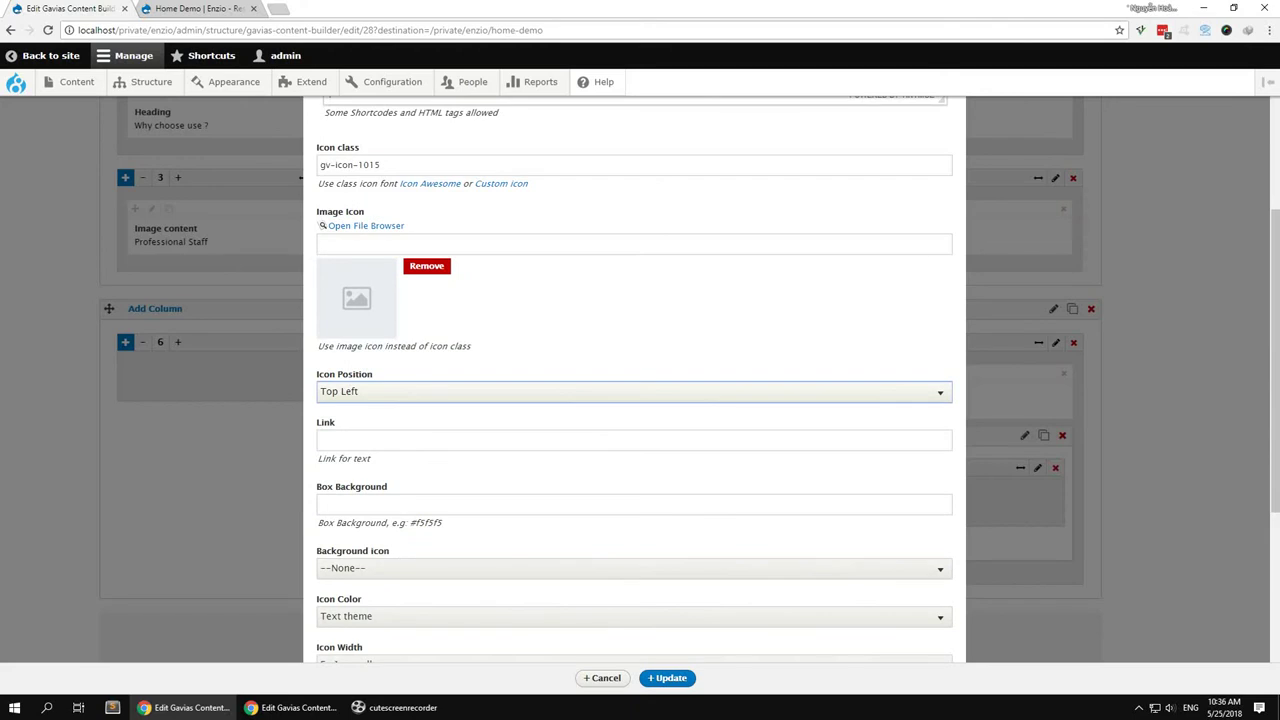
{"action": "scroll", "coordinate": [497, 537], "scroll_direction": "down", "scroll_amount": 1}
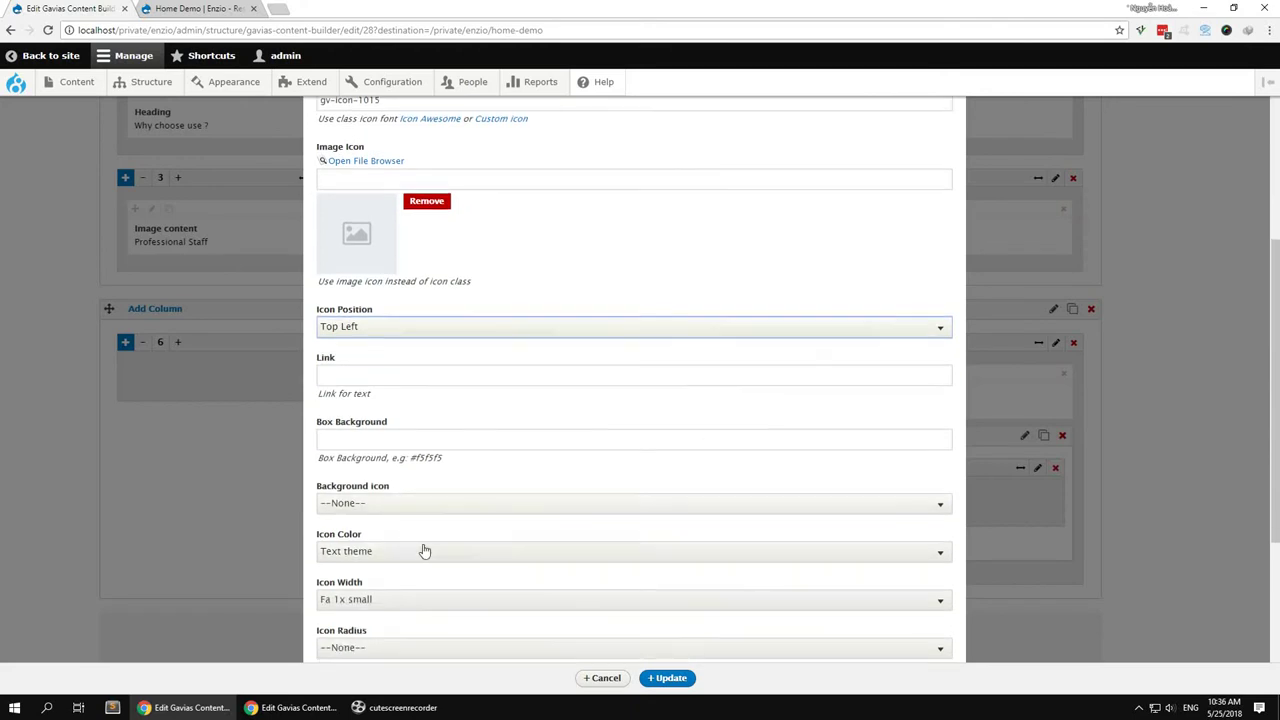
{"action": "left_click", "coordinate": [355, 598]}
{"action": "left_click", "coordinate": [400, 631]}
{"action": "scroll", "coordinate": [423, 597], "scroll_direction": "down", "scroll_amount": 2}
{"action": "scroll", "coordinate": [424, 596], "scroll_direction": "down", "scroll_amount": 1}
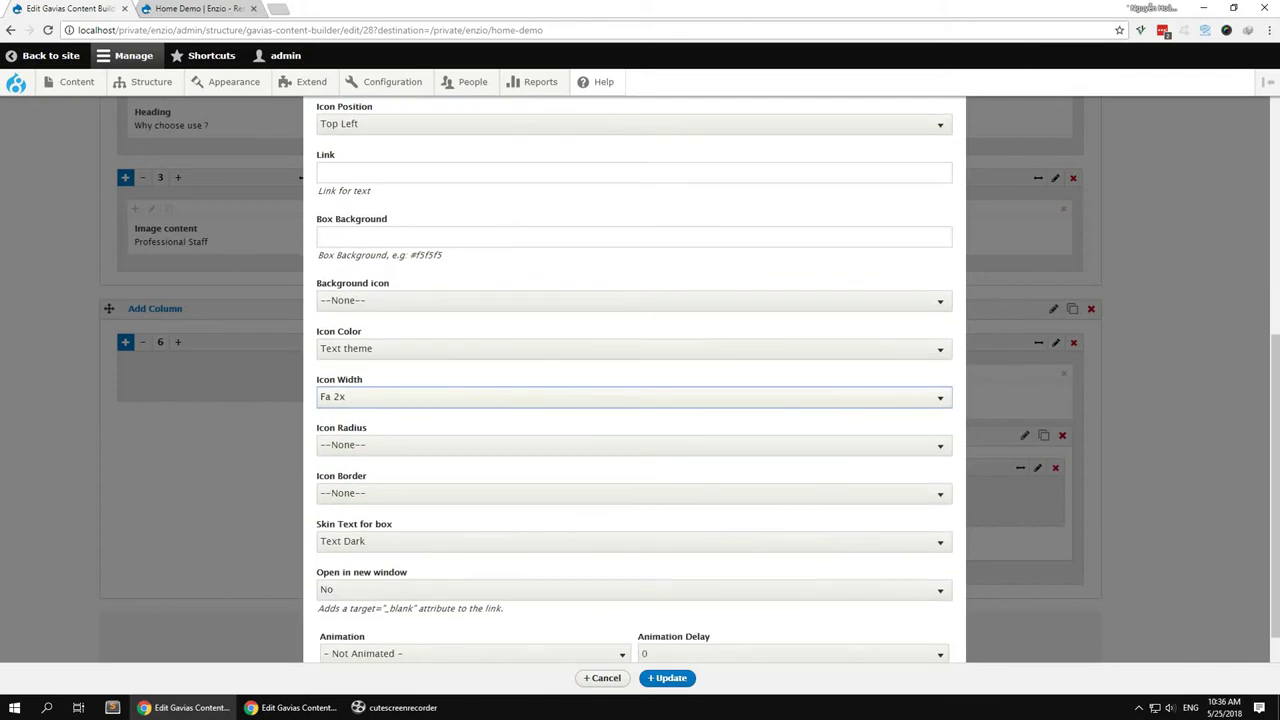
{"action": "left_click", "coordinate": [664, 679]}
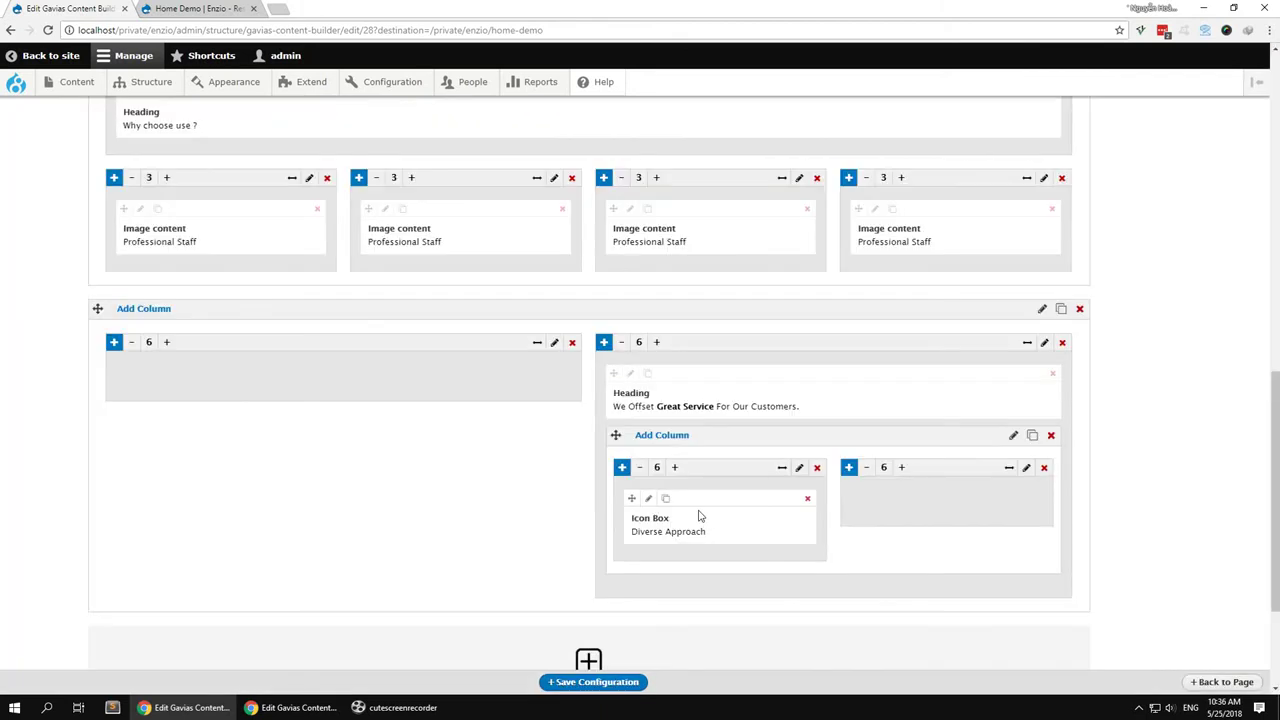
Duplicate the icon box, move the copy into the second nested column and duplicate the whole nested row
{"action": "left_click", "coordinate": [665, 498]}
{"action": "left_click_drag", "start_coordinate": [631, 553], "coordinate": [875, 508]}
{"action": "left_click", "coordinate": [1032, 435]}
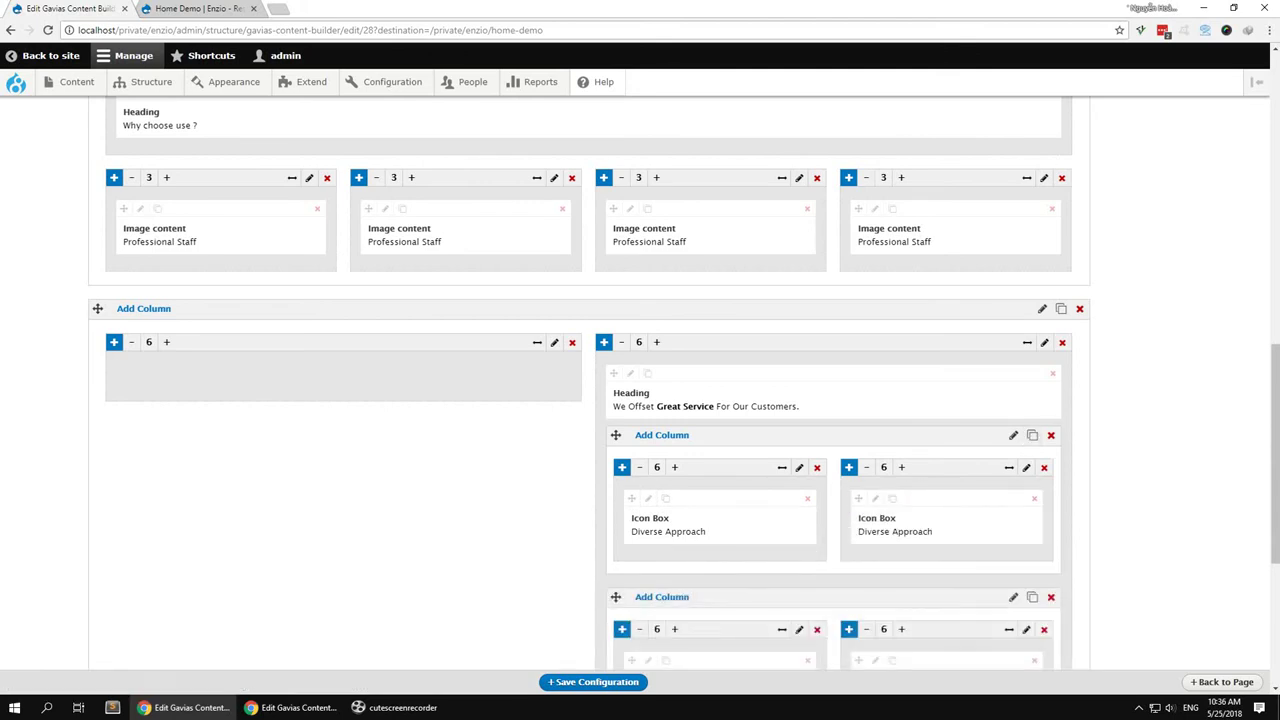
{"action": "key", "text": "alt+Tab"}
Set bg-6.jpg as the empty first column's background with position center center, apply the settings and save the configuration
{"action": "scroll", "coordinate": [870, 465], "scroll_direction": "down", "scroll_amount": 1}
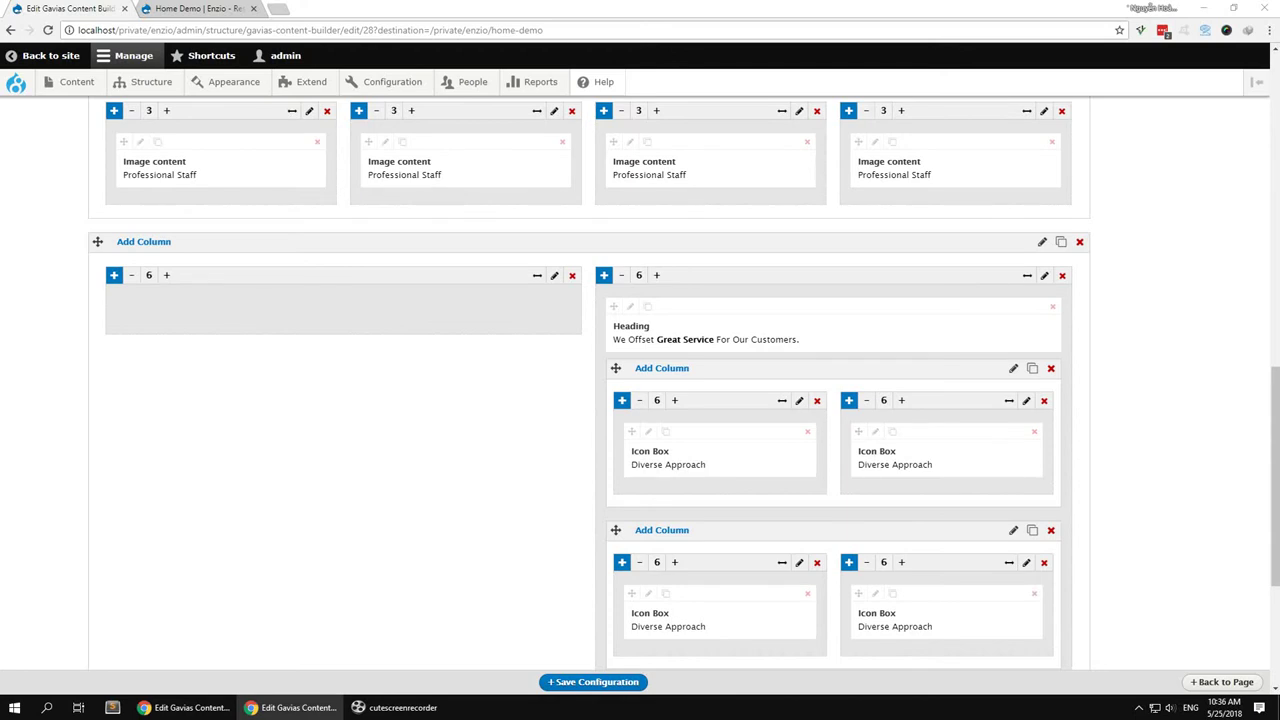
{"action": "left_click", "coordinate": [554, 276]}
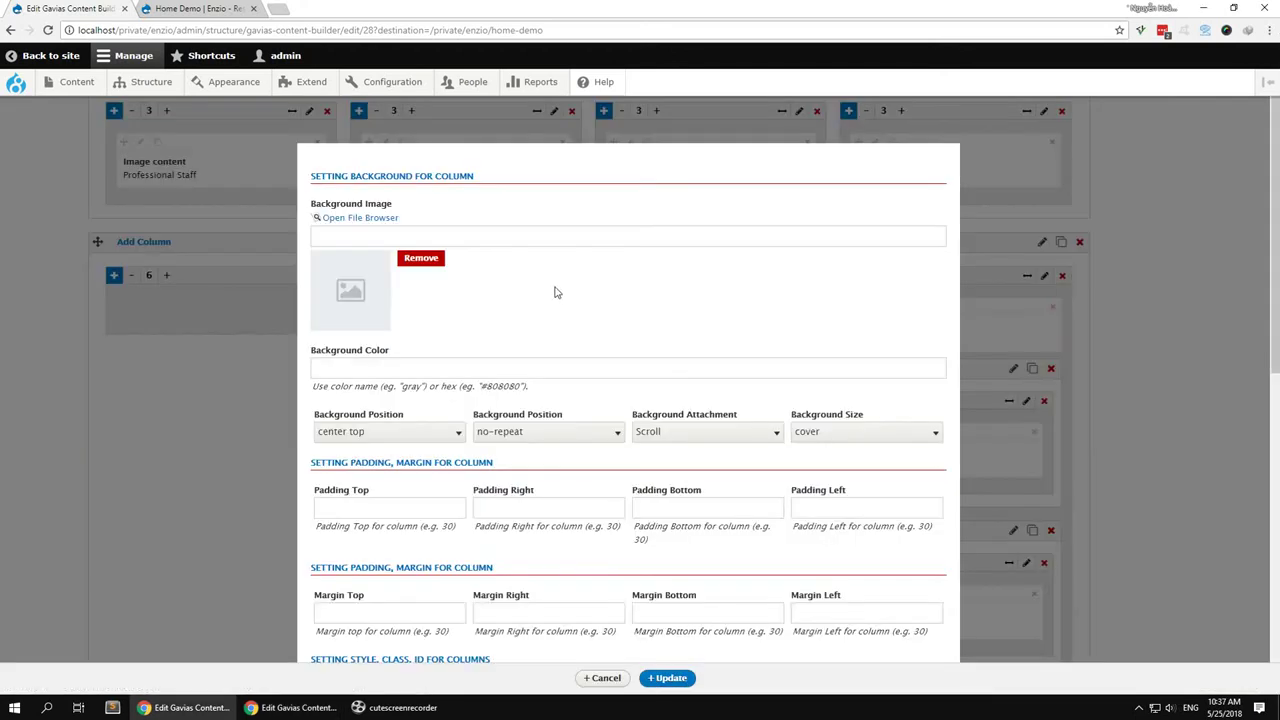
{"action": "left_click", "coordinate": [388, 218]}
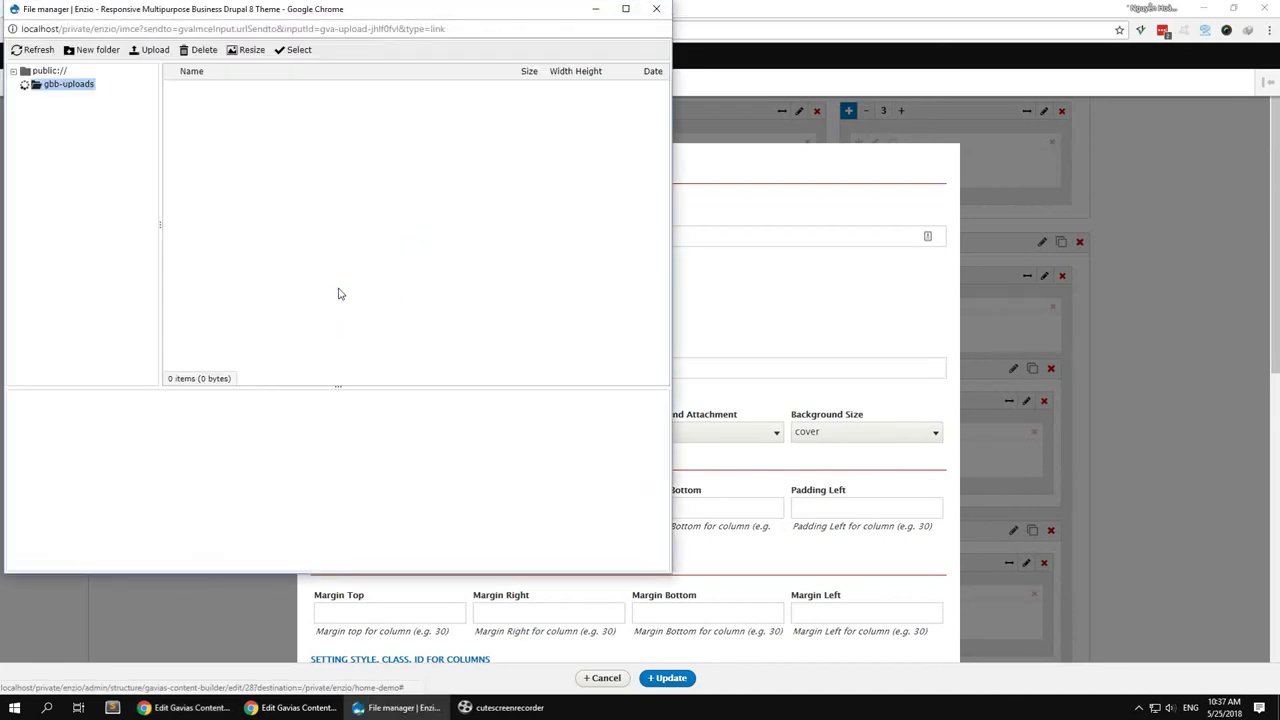
{"action": "double_click", "coordinate": [197, 188]}
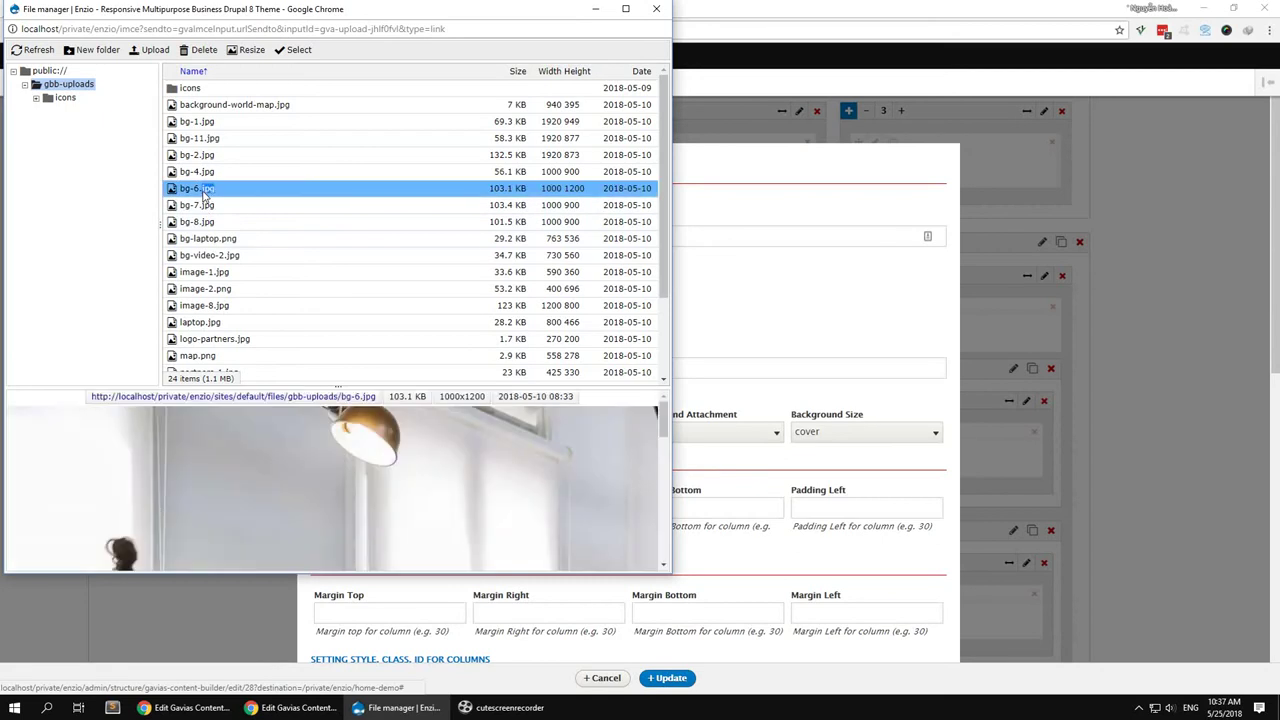
{"action": "scroll", "coordinate": [388, 444], "scroll_direction": "down", "scroll_amount": 1}
{"action": "left_click", "coordinate": [375, 318]}
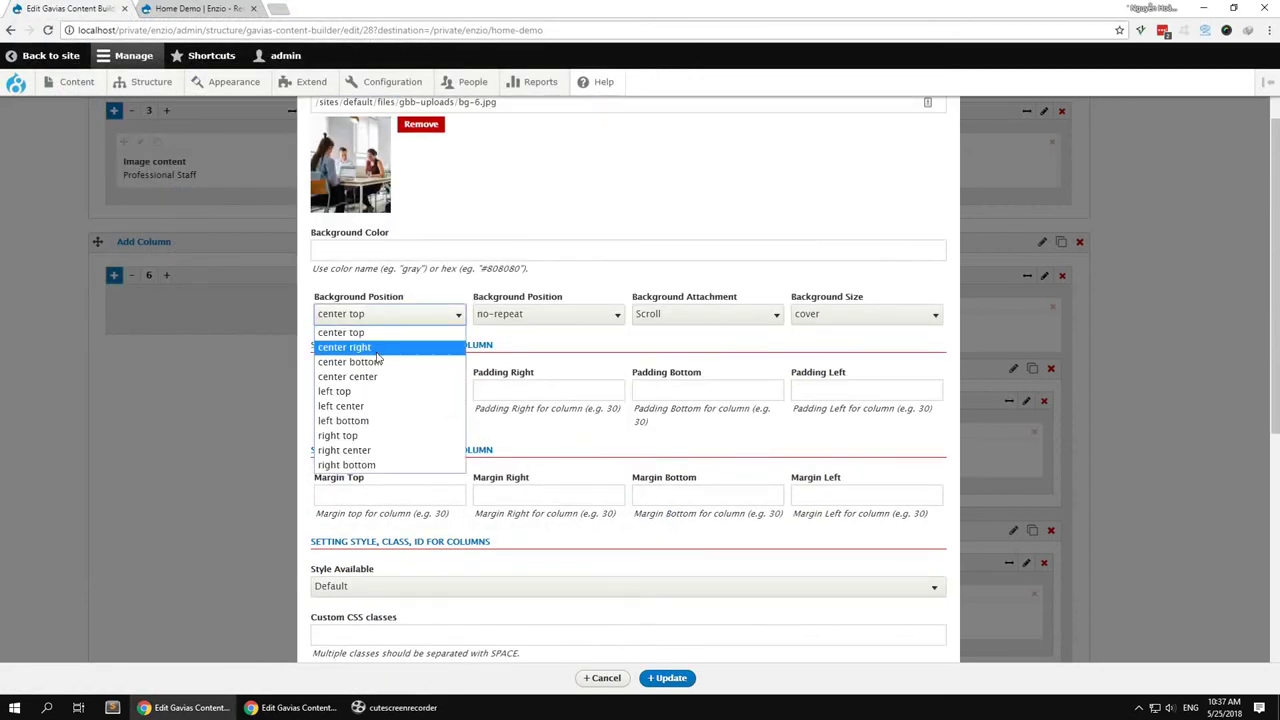
{"action": "left_click", "coordinate": [375, 375]}
{"action": "scroll", "coordinate": [497, 437], "scroll_direction": "down", "scroll_amount": 2}
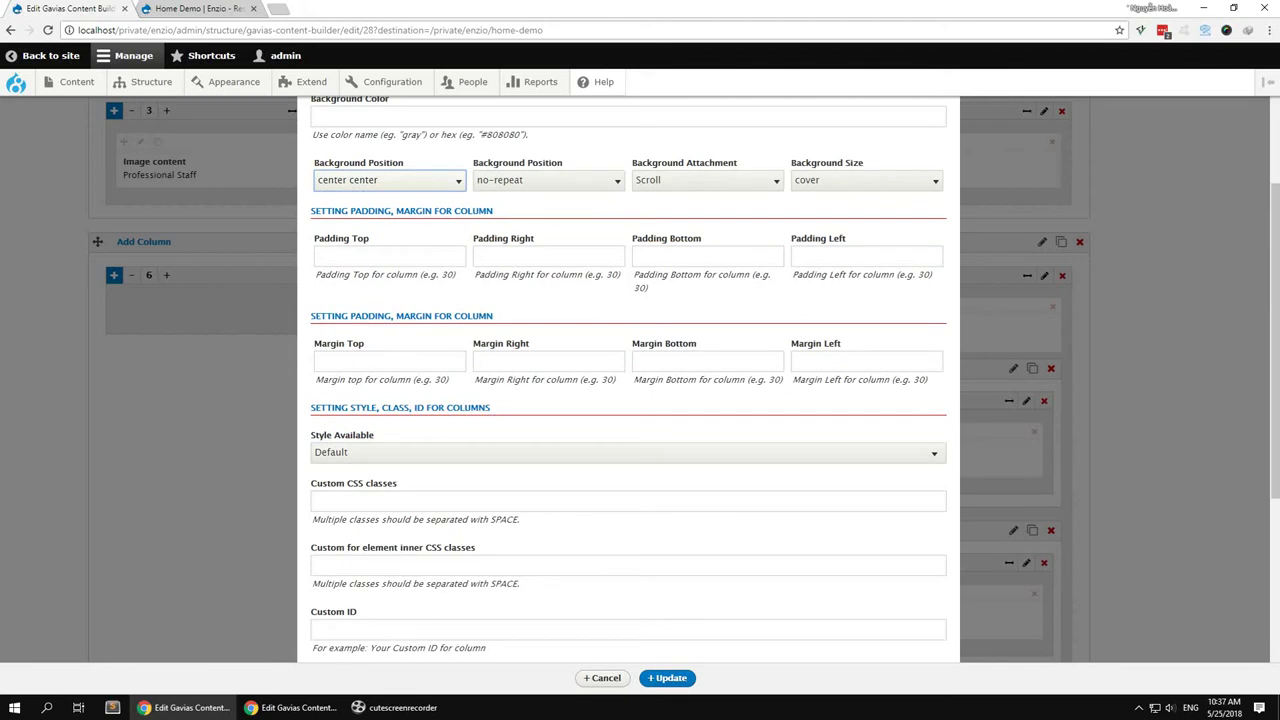
{"action": "scroll", "coordinate": [741, 445], "scroll_direction": "down", "scroll_amount": 4}
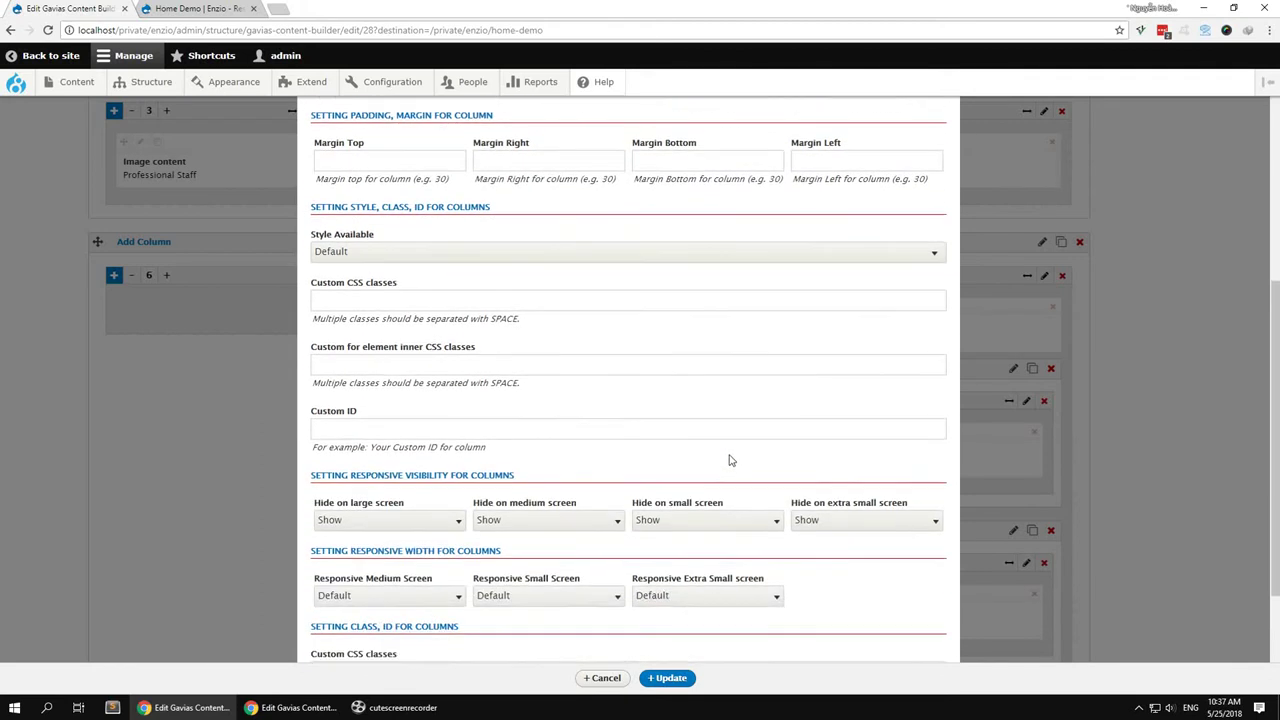
{"action": "left_click", "coordinate": [668, 678]}
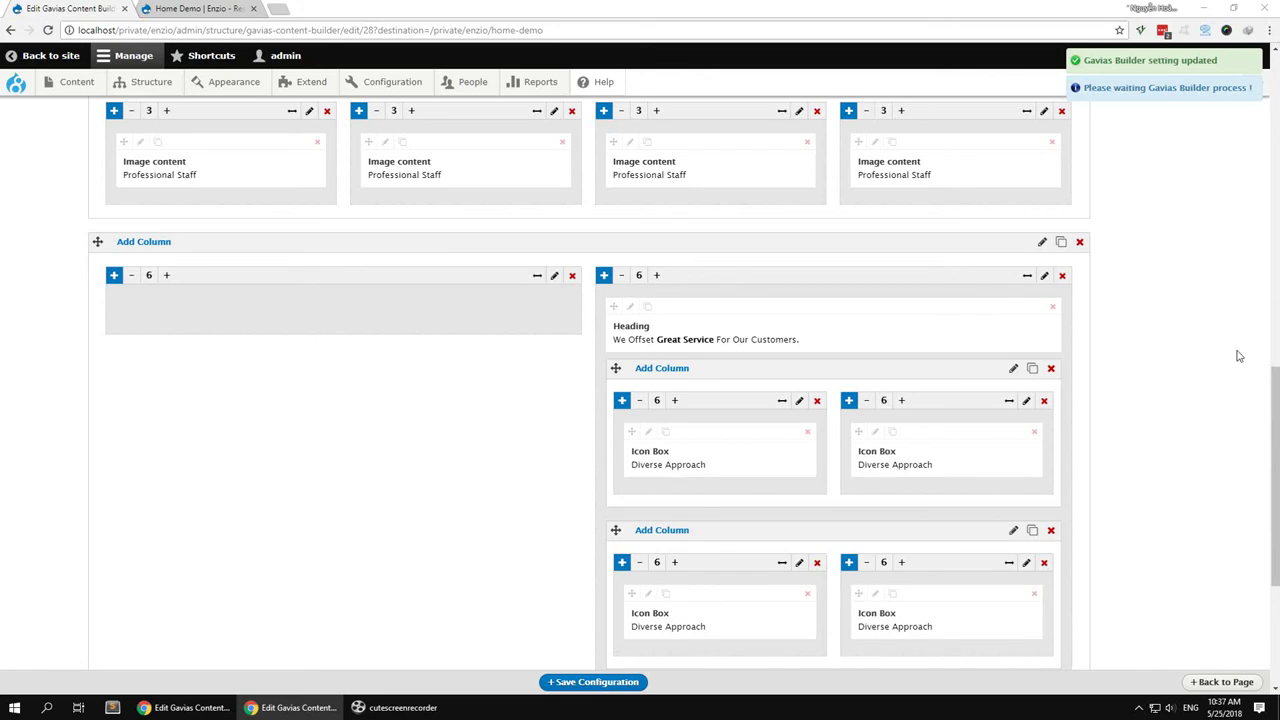
Check the new service row on the refreshed Home Demo page and reopen the first column's settings in the builder without changing them
{"action": "left_click", "coordinate": [210, 7]}
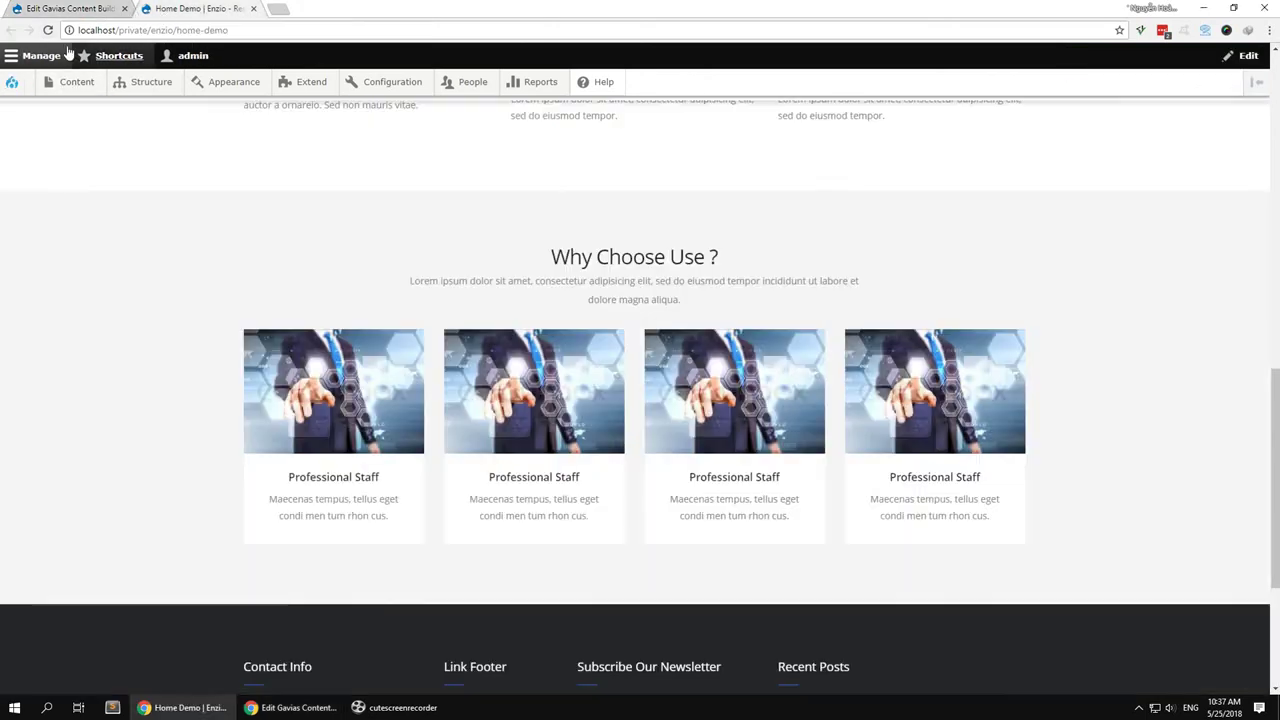
{"action": "left_click", "coordinate": [47, 30]}
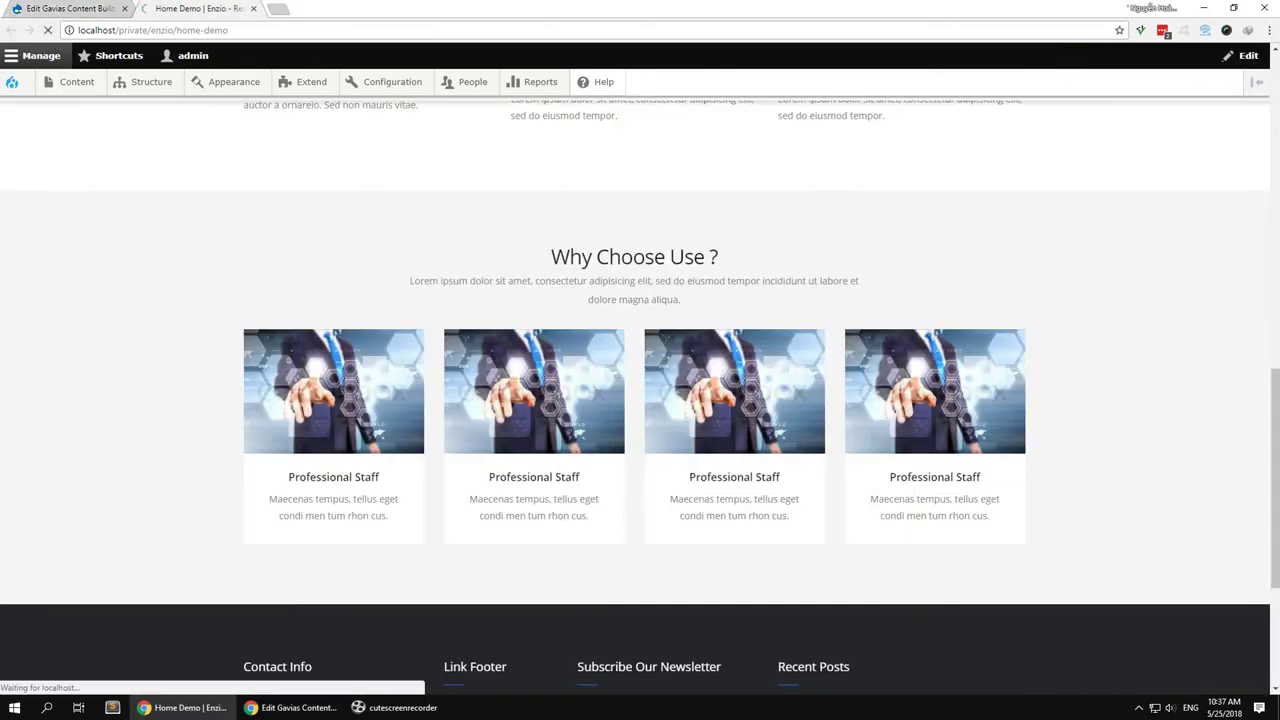
{"action": "key", "text": "alt+Tab"}
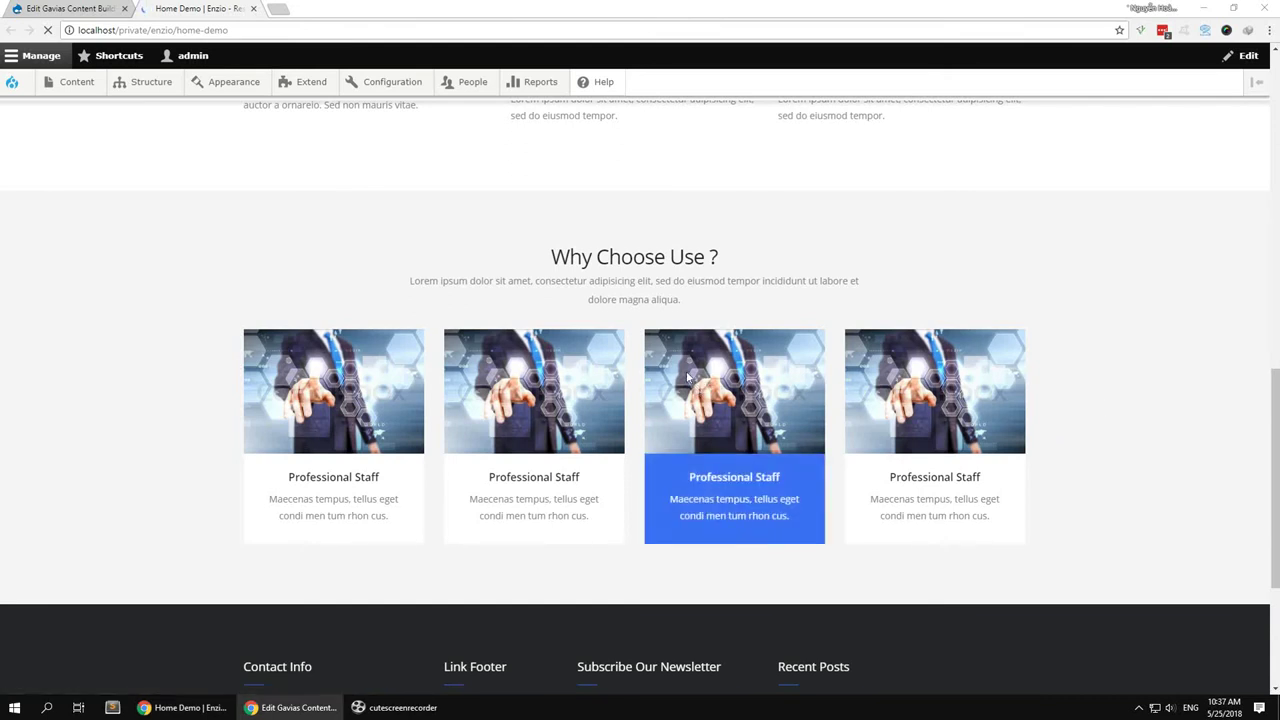
{"action": "scroll", "coordinate": [645, 525], "scroll_direction": "down", "scroll_amount": 4}
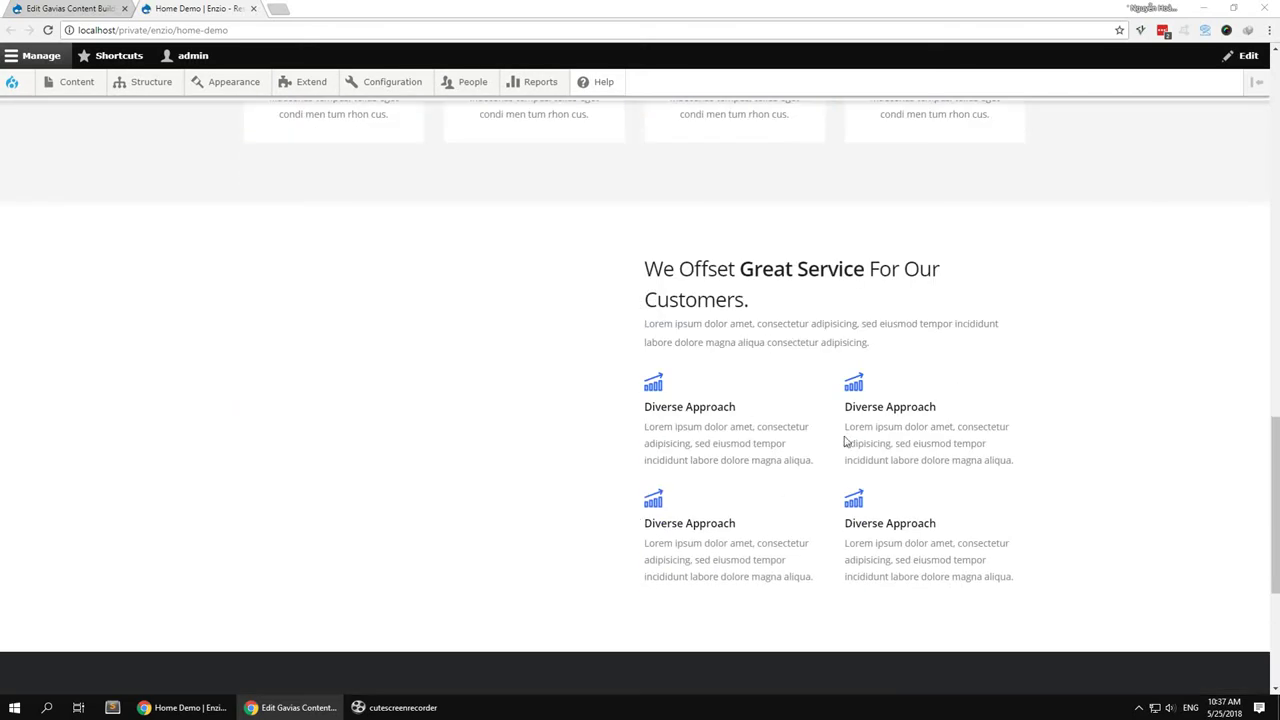
{"action": "left_click", "coordinate": [76, 9]}
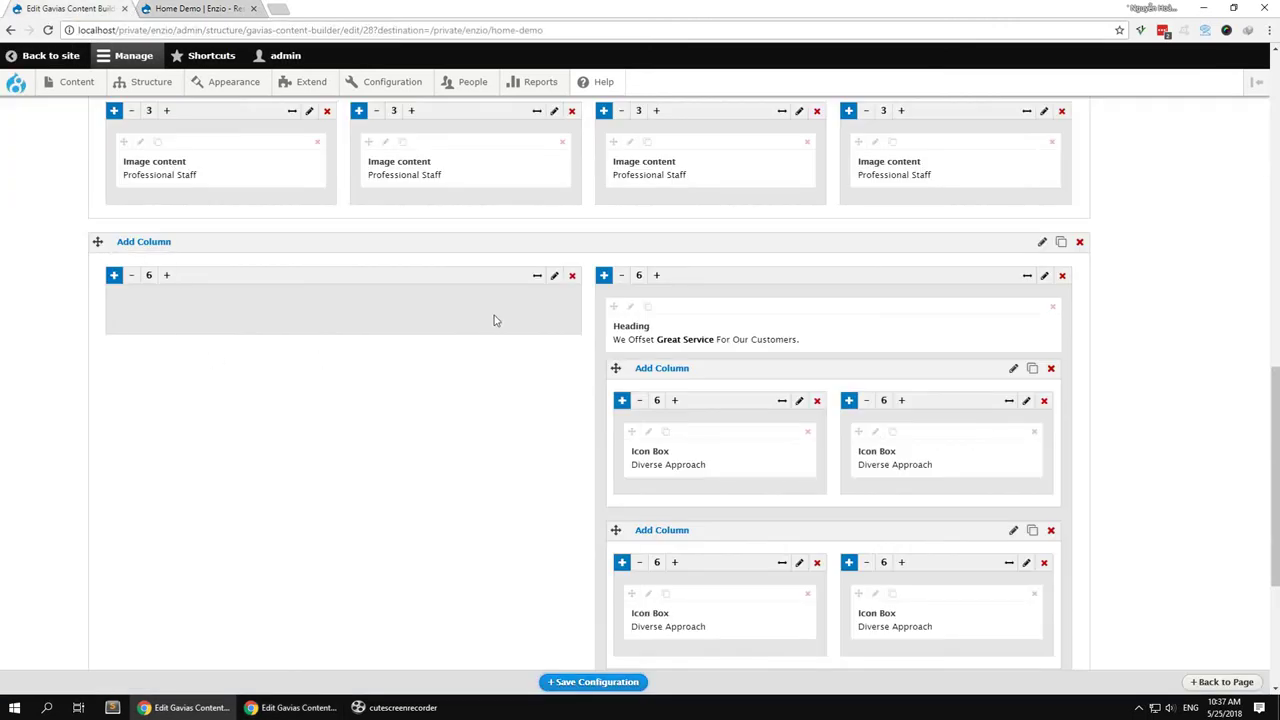
{"action": "left_click", "coordinate": [554, 275]}
{"action": "left_click", "coordinate": [603, 678]}
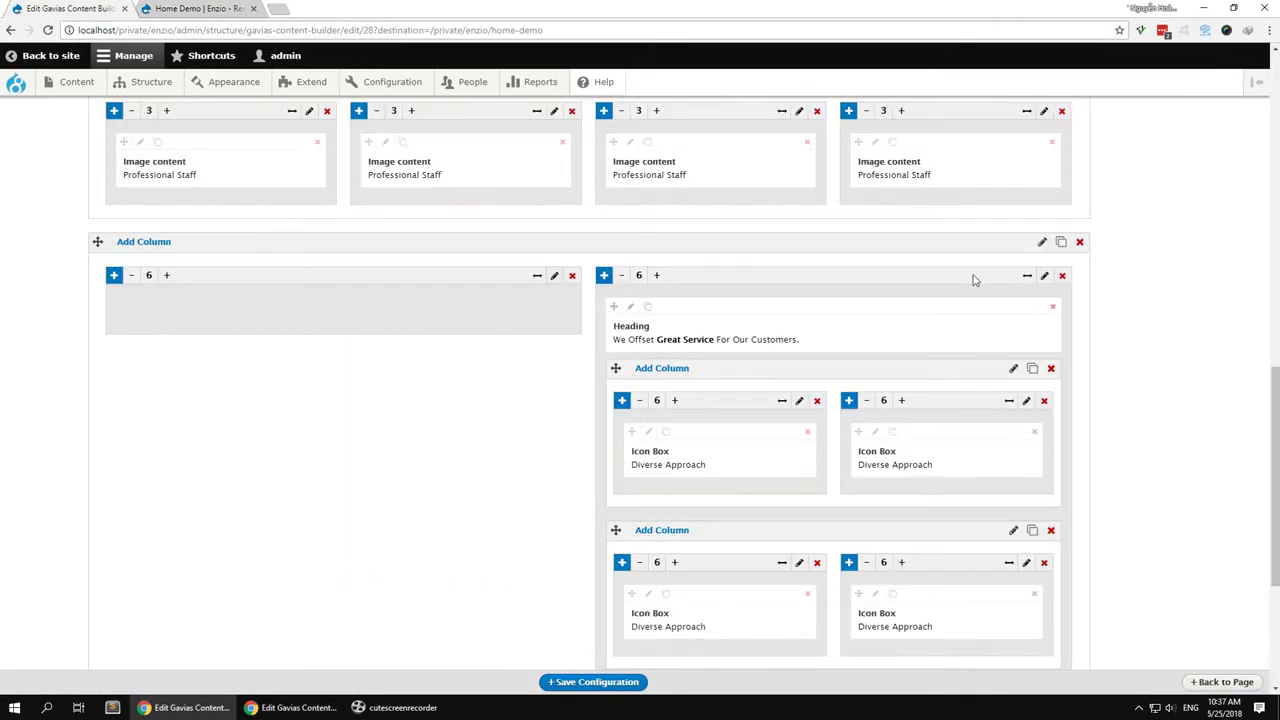
Set the service row's Style Space to "Remove padding for [colums & row]", enable Columns Equal Height and apply the settings
{"action": "left_click", "coordinate": [1042, 242]}
{"action": "scroll", "coordinate": [491, 525], "scroll_direction": "down", "scroll_amount": 3}
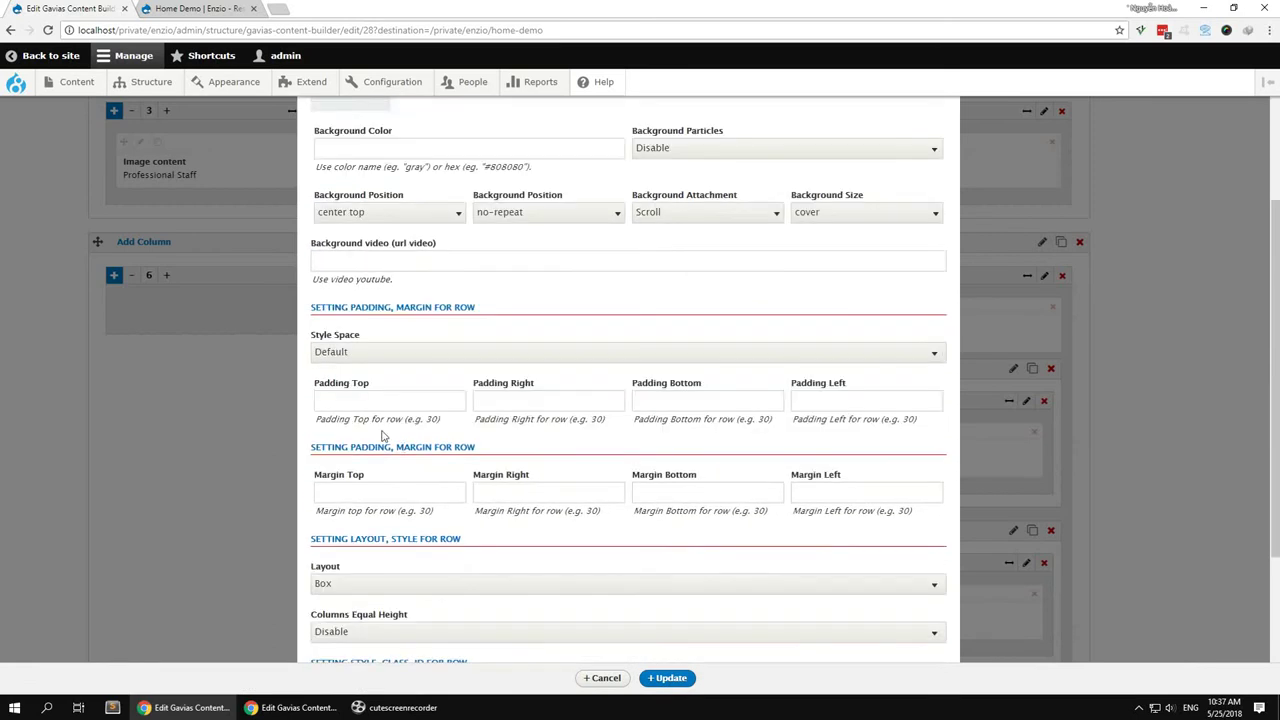
{"action": "left_click", "coordinate": [366, 354]}
{"action": "left_click", "coordinate": [380, 446]}
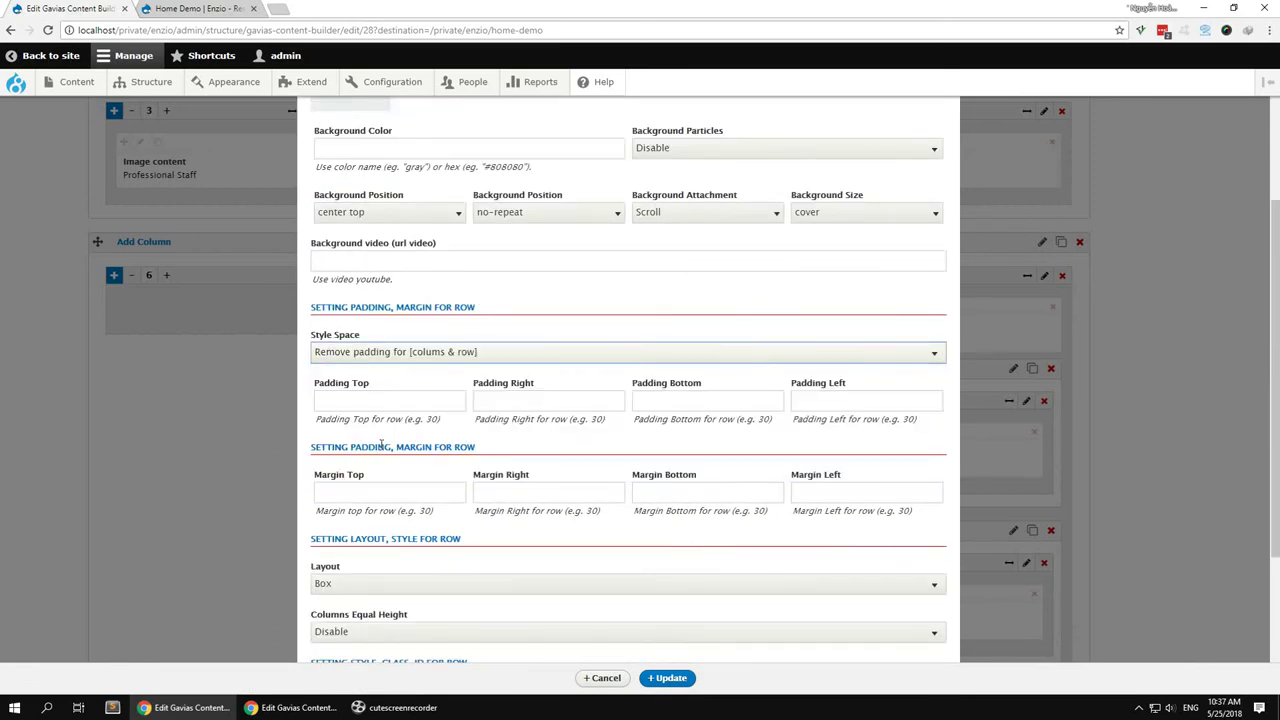
{"action": "scroll", "coordinate": [386, 586], "scroll_direction": "down", "scroll_amount": 2}
{"action": "left_click", "coordinate": [380, 500]}
{"action": "left_click", "coordinate": [340, 529]}
{"action": "left_click", "coordinate": [662, 678]}
Save the configuration and check the service row's background image on the refreshed Home Demo page before returning to the builder
{"action": "left_click", "coordinate": [604, 683]}
{"action": "left_click", "coordinate": [192, 8]}
{"action": "left_click", "coordinate": [47, 31]}
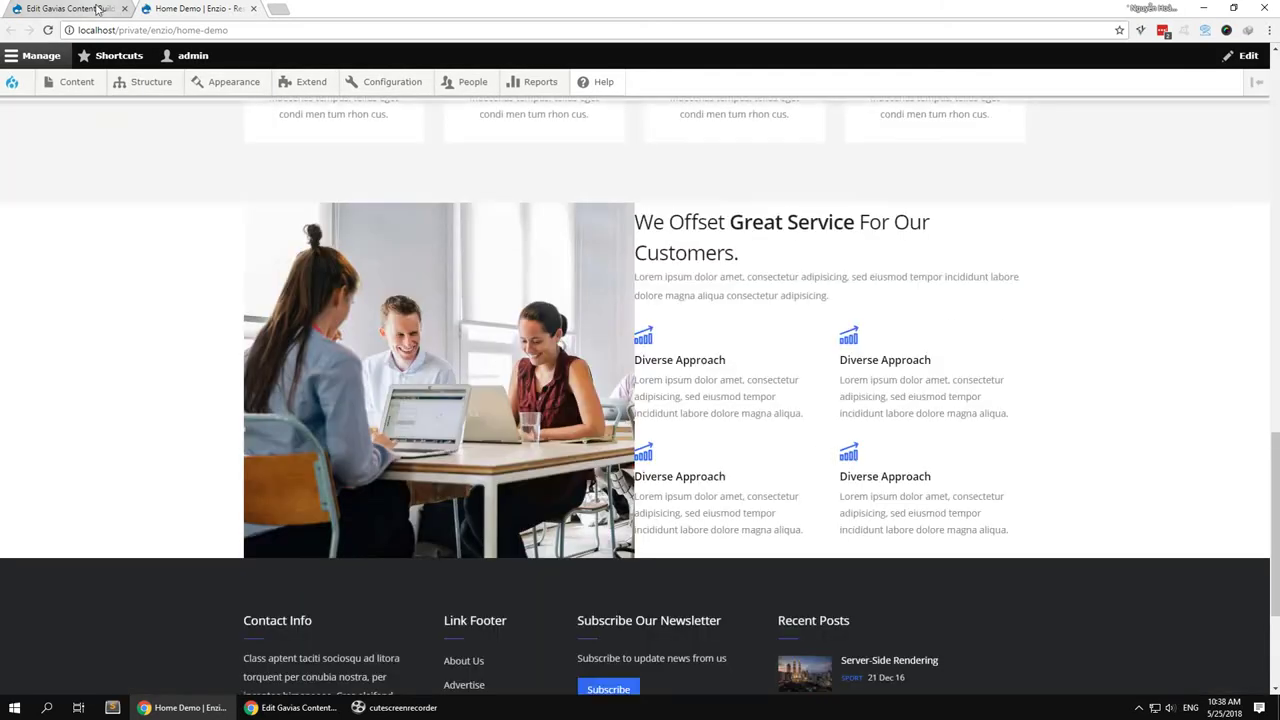
{"action": "left_click", "coordinate": [70, 8]}
Change the Layout option in the service row's settings and apply it
{"action": "scroll", "coordinate": [333, 408], "scroll_direction": "up", "scroll_amount": 1}
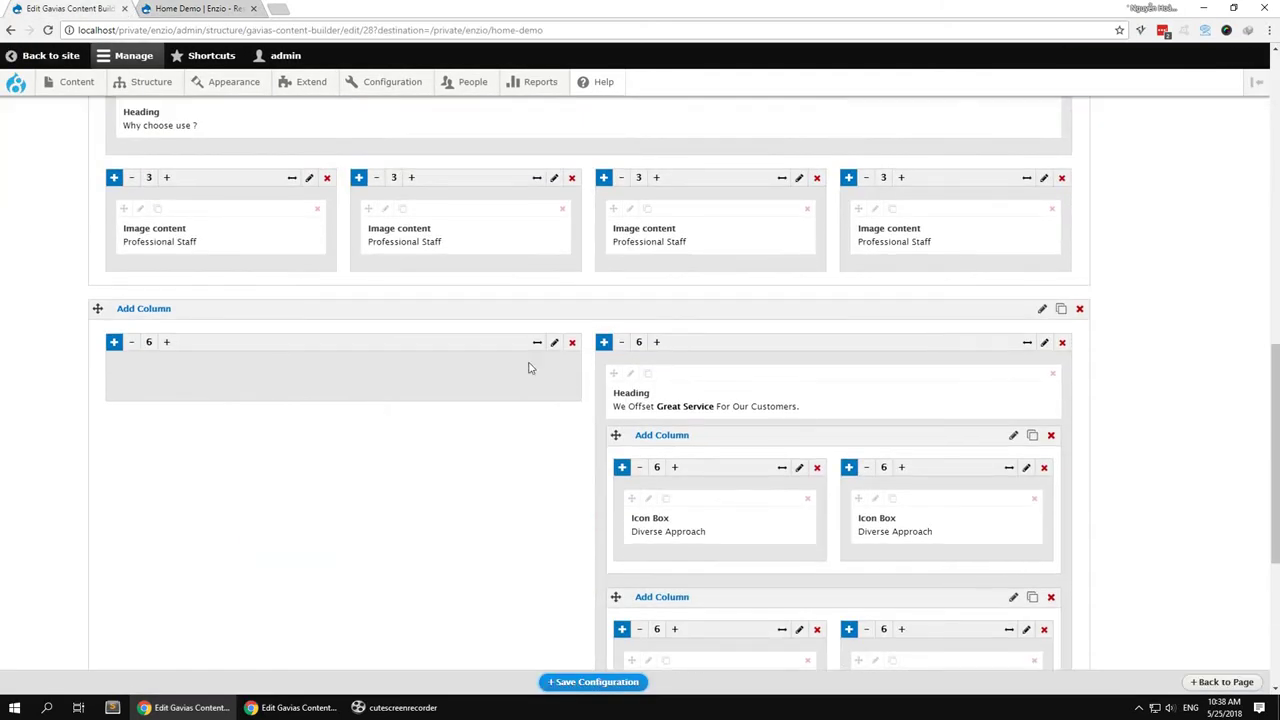
{"action": "left_click", "coordinate": [1041, 308]}
{"action": "scroll", "coordinate": [471, 491], "scroll_direction": "down", "scroll_amount": 3}
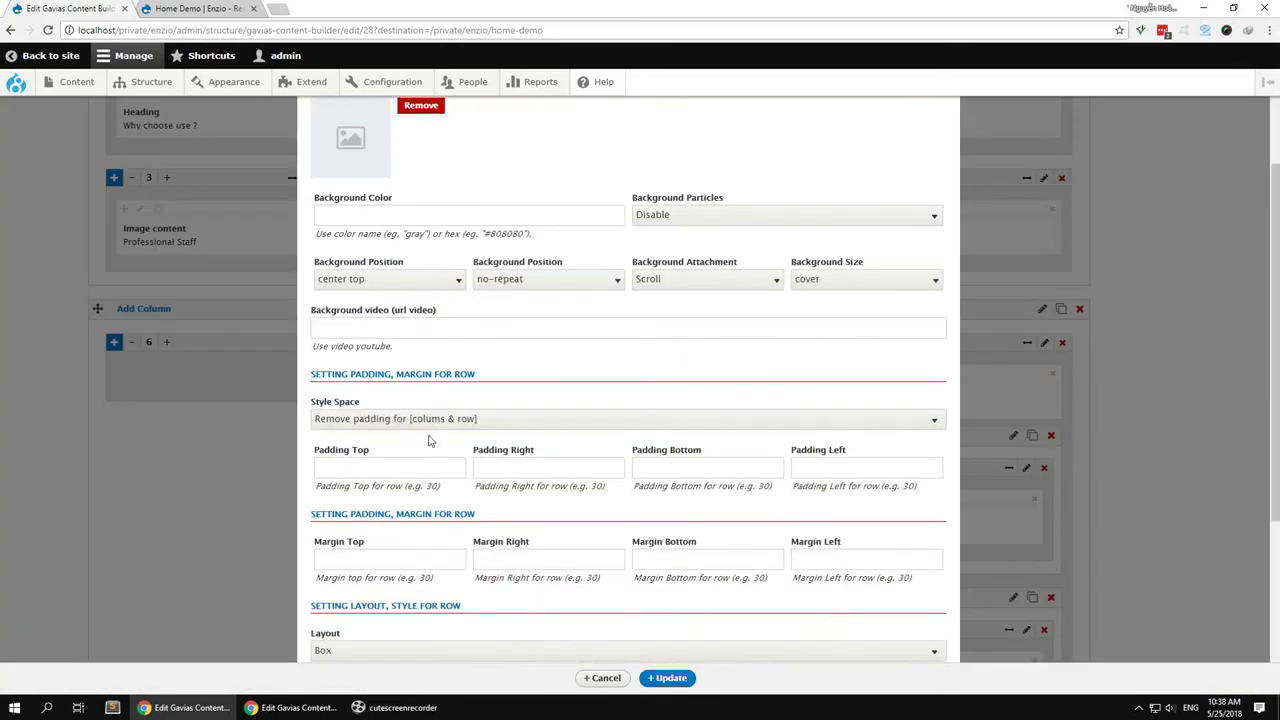
{"action": "scroll", "coordinate": [392, 510], "scroll_direction": "down", "scroll_amount": 3}
{"action": "left_click", "coordinate": [377, 451]}
{"action": "left_click", "coordinate": [344, 481]}
{"action": "left_click", "coordinate": [667, 678]}
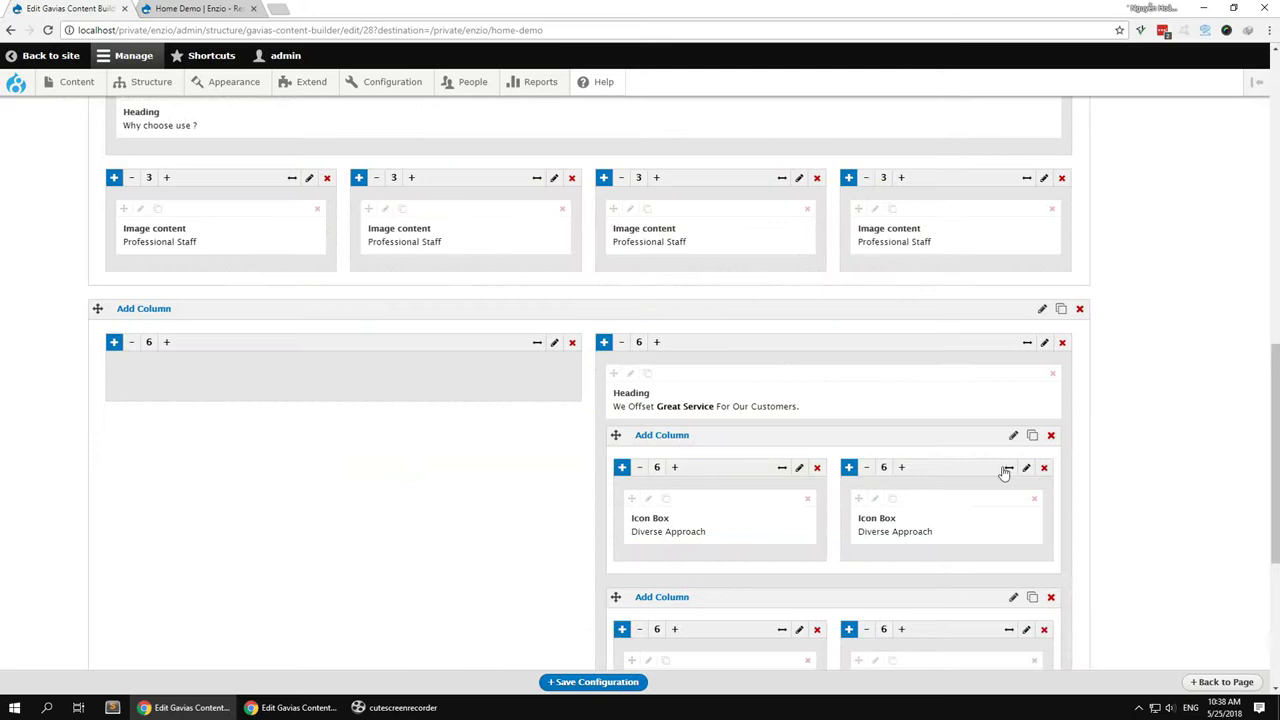
Set the service row's second column to "Style 1: max-with 700px, center, padding responsive" and apply the settings
{"action": "left_click", "coordinate": [1044, 343]}
{"action": "scroll", "coordinate": [555, 540], "scroll_direction": "down", "scroll_amount": 1}
{"action": "scroll", "coordinate": [555, 540], "scroll_direction": "down", "scroll_amount": 4}
{"action": "left_click", "coordinate": [359, 437]}
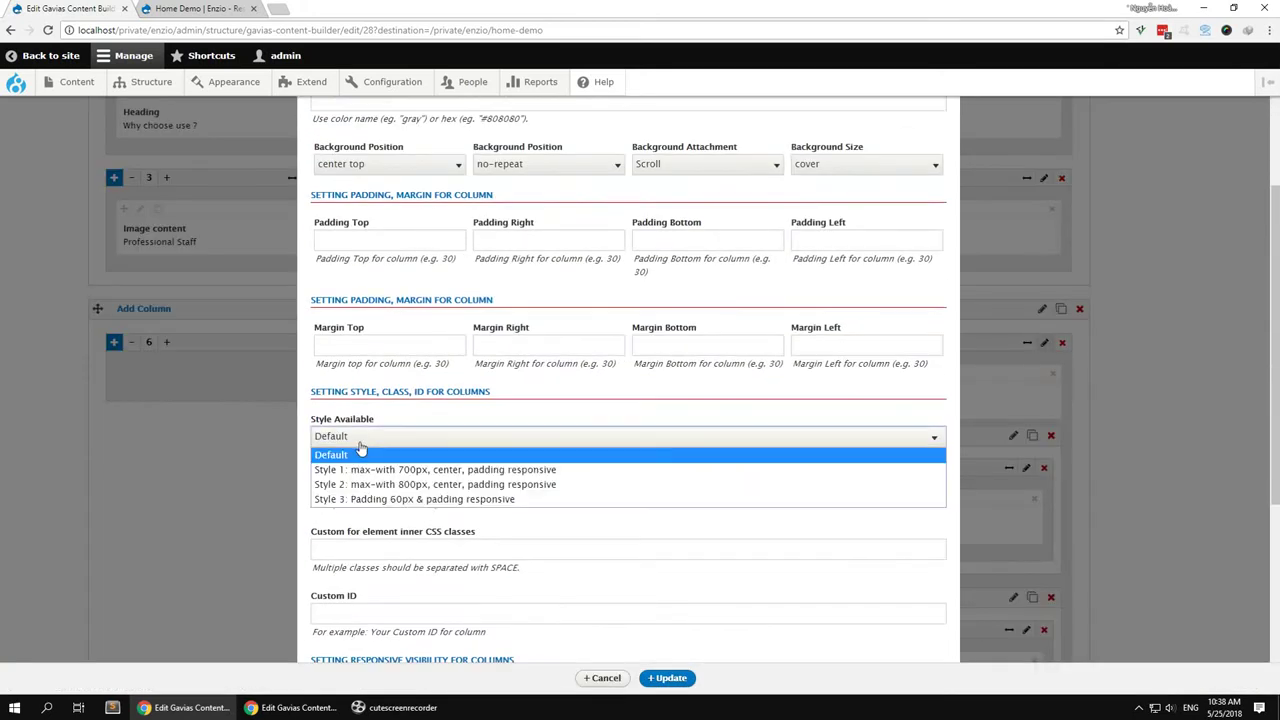
{"action": "left_click", "coordinate": [420, 470]}
{"action": "left_click", "coordinate": [667, 678]}
Save the configuration and check the restyled service row on the refreshed Home Demo page
{"action": "left_click", "coordinate": [595, 683]}
{"action": "left_click", "coordinate": [195, 9]}
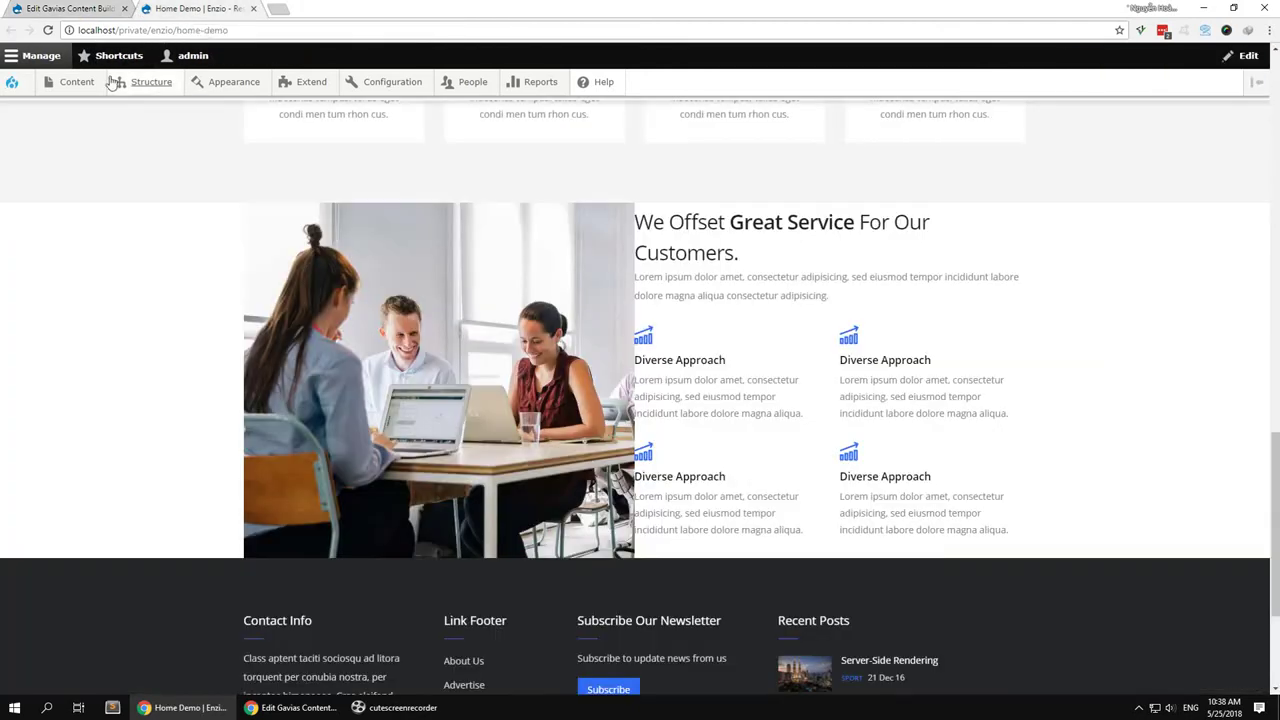
{"action": "left_click", "coordinate": [47, 30]}
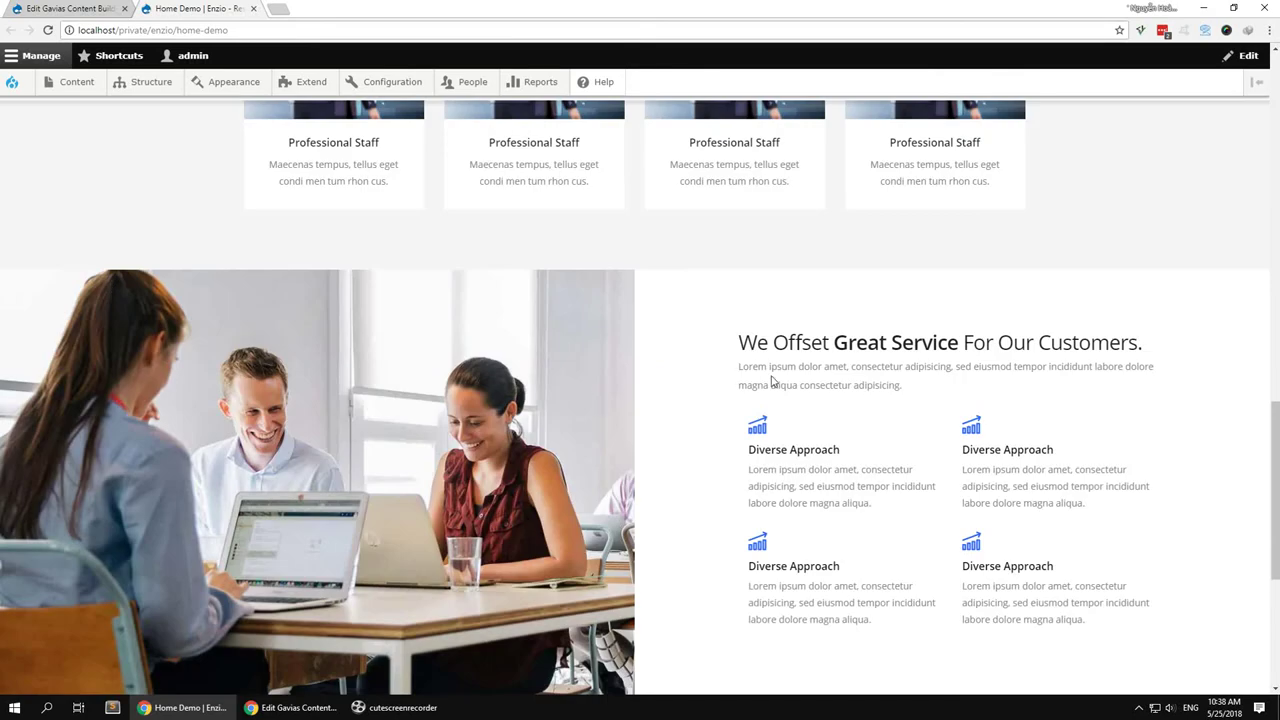
Back in the builder, set the background position of the service row's first column to center center, apply it and save the configuration
{"action": "left_click", "coordinate": [40, 10]}
{"action": "left_click", "coordinate": [554, 342]}
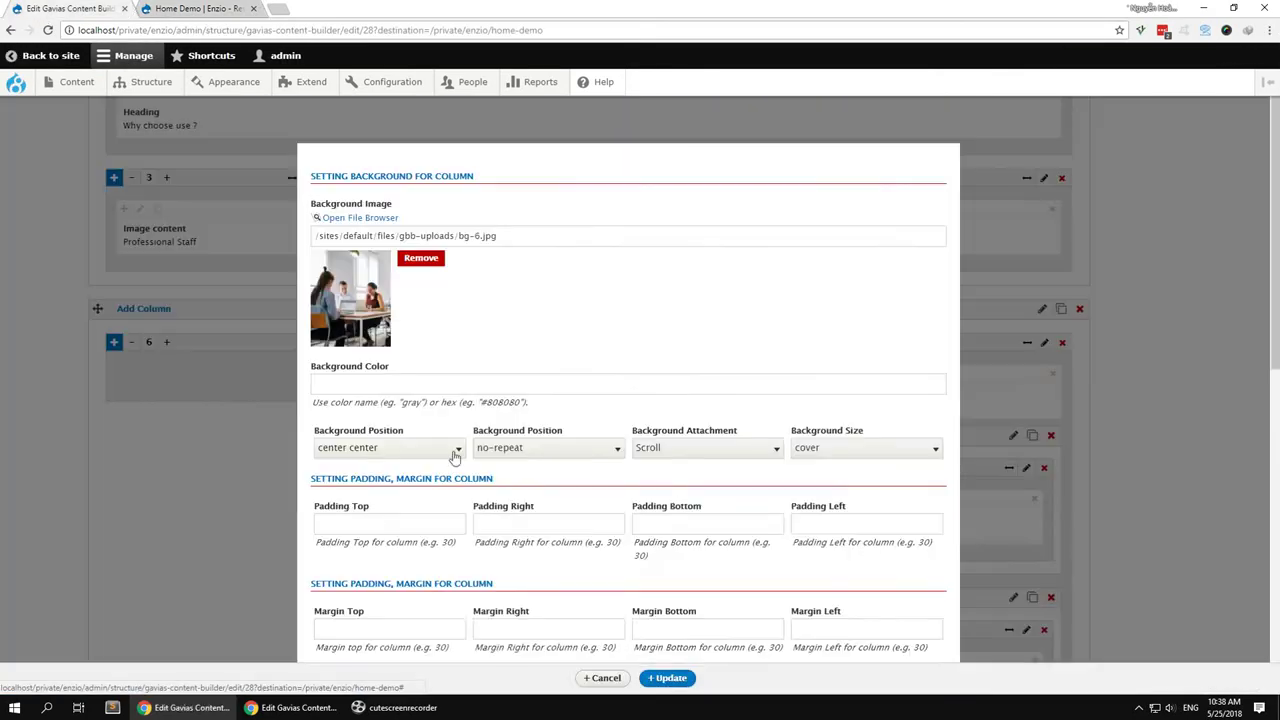
{"action": "scroll", "coordinate": [437, 457], "scroll_direction": "down", "scroll_amount": 2}
{"action": "left_click", "coordinate": [680, 247]}
{"action": "left_click", "coordinate": [672, 283]}
{"action": "left_click", "coordinate": [667, 678]}
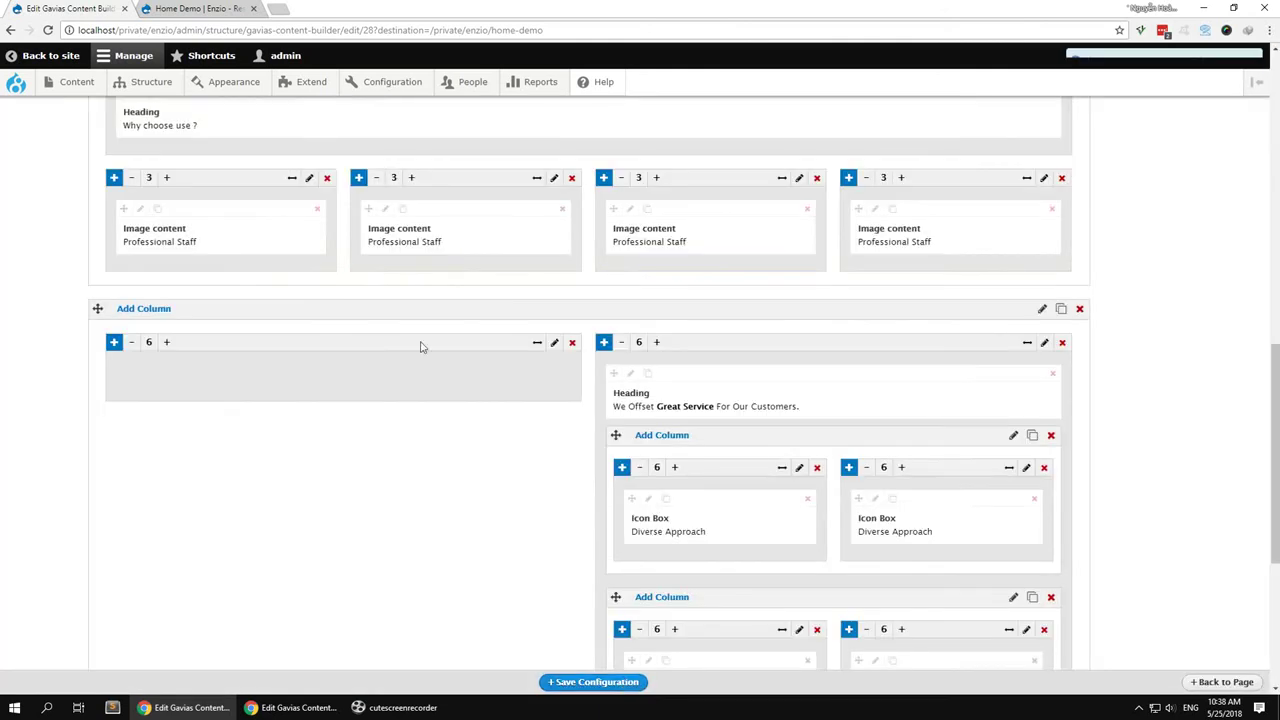
Refresh the Home Demo page and check the background image of the service row's first column
{"action": "left_click", "coordinate": [229, 12]}
{"action": "scroll", "coordinate": [254, 378], "scroll_direction": "down", "scroll_amount": 2}
{"action": "scroll", "coordinate": [266, 343], "scroll_direction": "up", "scroll_amount": 1}
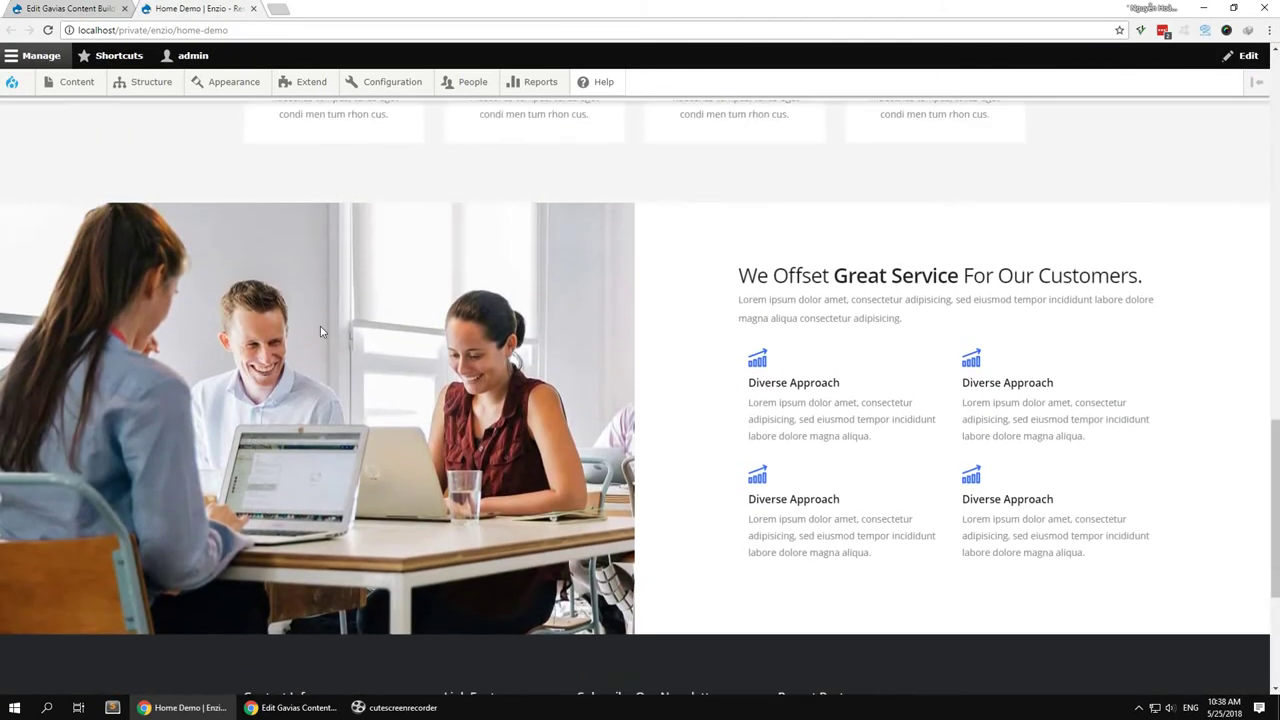
{"action": "left_click", "coordinate": [48, 30]}
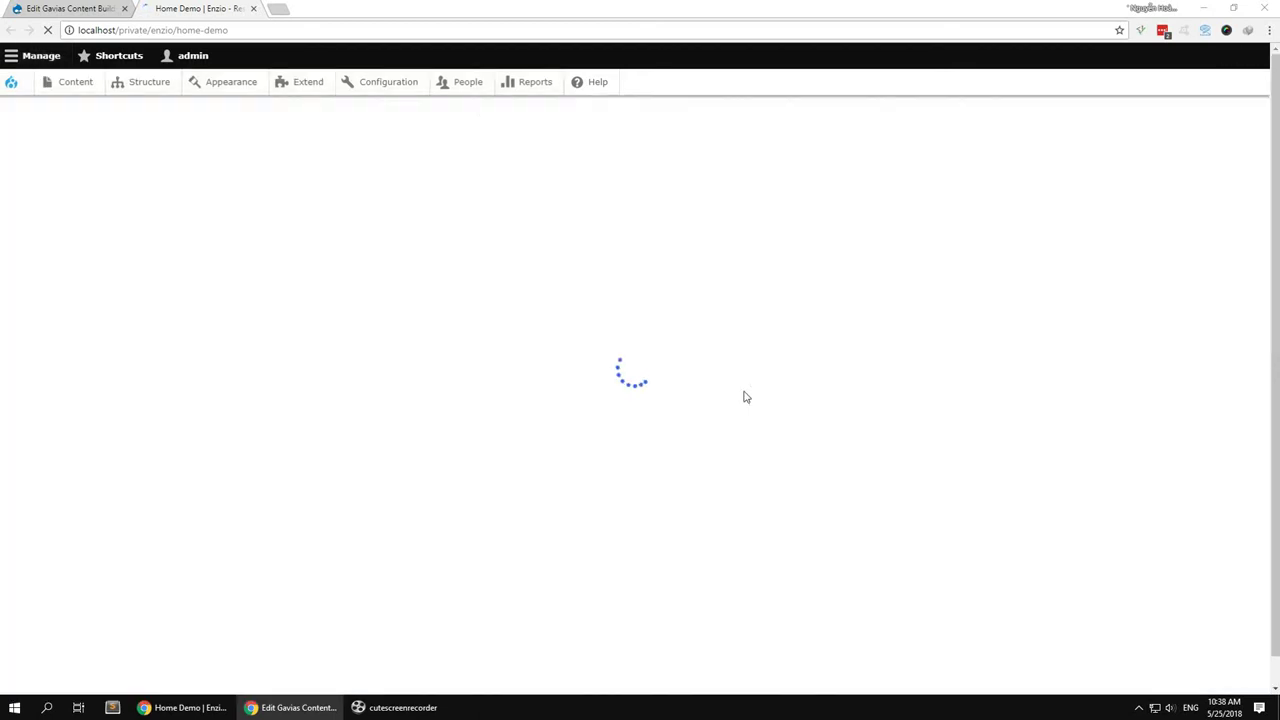
{"action": "scroll", "coordinate": [744, 397], "scroll_direction": "down", "scroll_amount": 3}
{"action": "scroll", "coordinate": [491, 391], "scroll_direction": "up", "scroll_amount": 4}
{"action": "scroll", "coordinate": [276, 336], "scroll_direction": "down", "scroll_amount": 3}
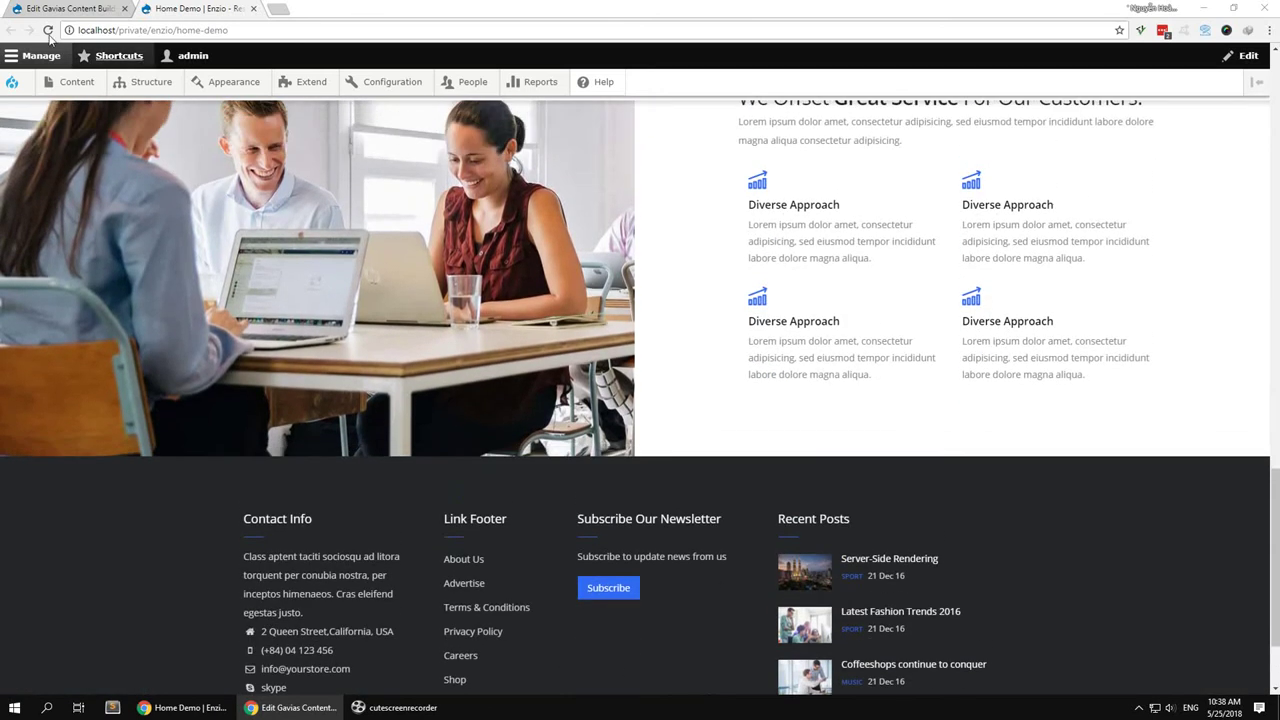
Return to the builder and add a new row with a 1/1 column below the service row
{"action": "left_click", "coordinate": [48, 10]}
{"action": "scroll", "coordinate": [740, 410], "scroll_direction": "down", "scroll_amount": 3}
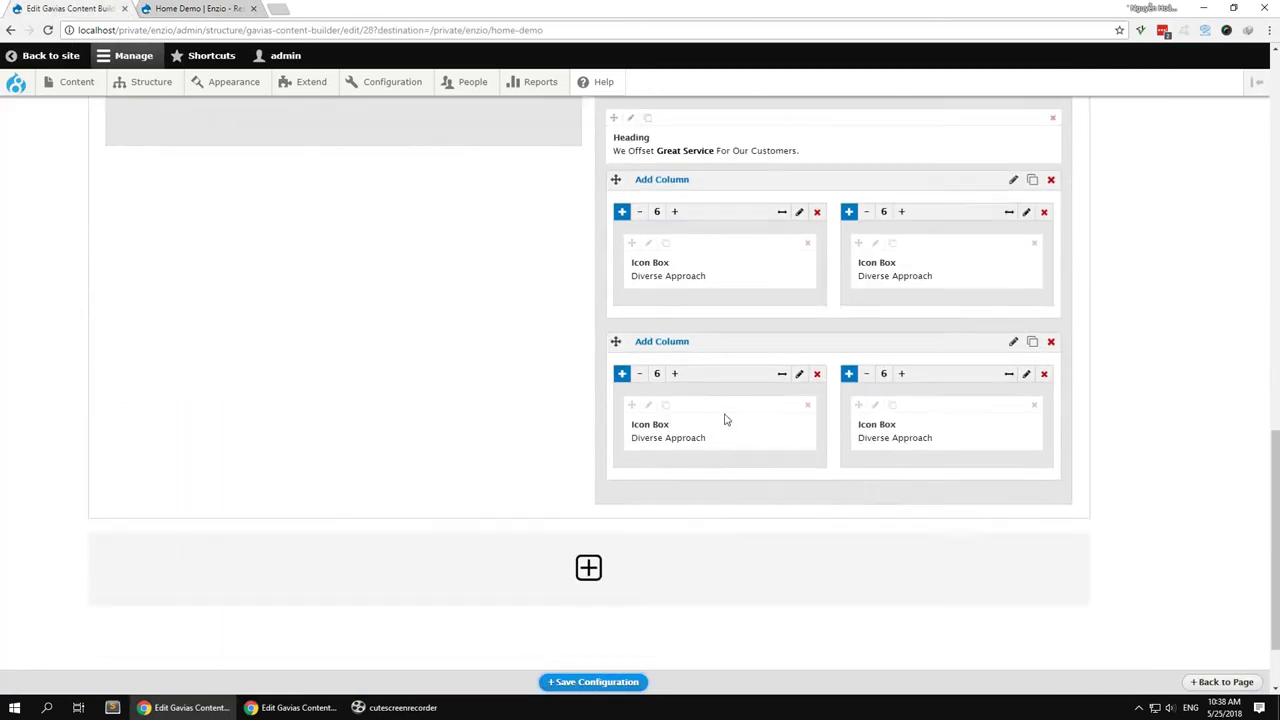
{"action": "left_click", "coordinate": [586, 495]}
{"action": "scroll", "coordinate": [586, 503], "scroll_direction": "down", "scroll_amount": 1}
{"action": "left_click", "coordinate": [143, 375]}
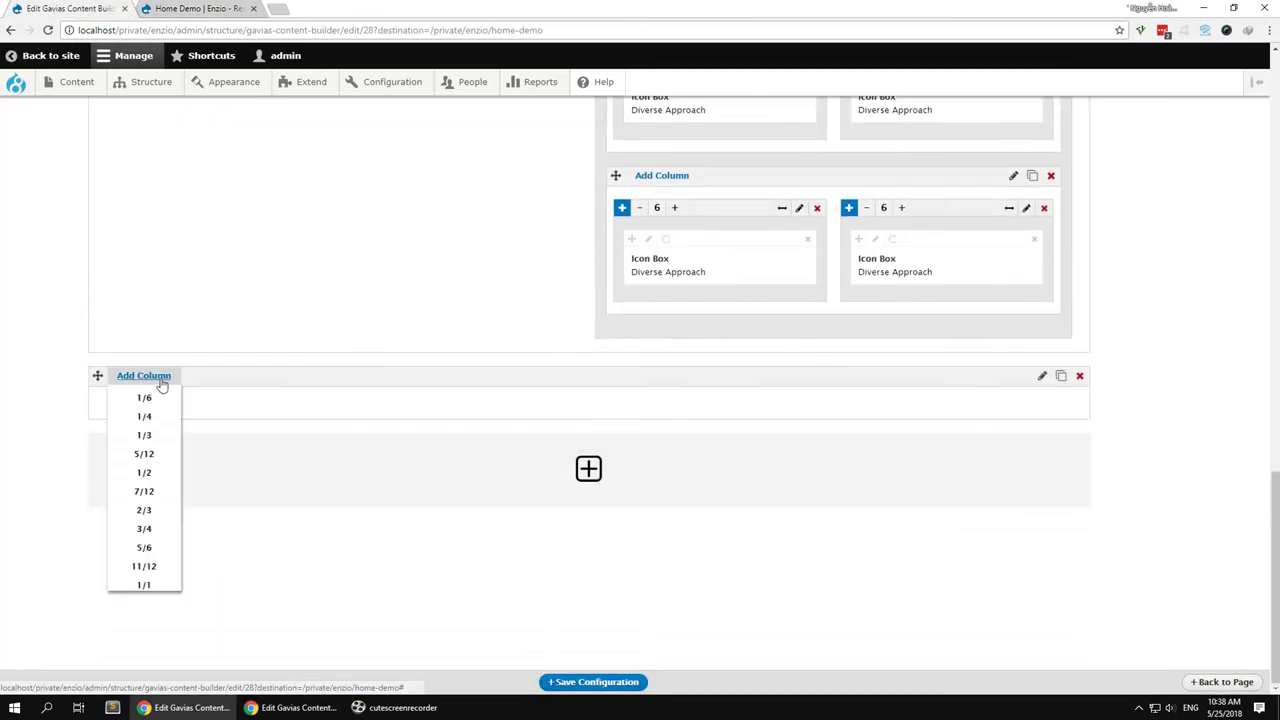
{"action": "left_click", "coordinate": [143, 588]}
Add a Heading titled "We Do Awesome Works." with the description "Donec id elit non mi porta gravida at eget metus lorem ipsum dolor."
{"action": "left_click", "coordinate": [114, 409]}
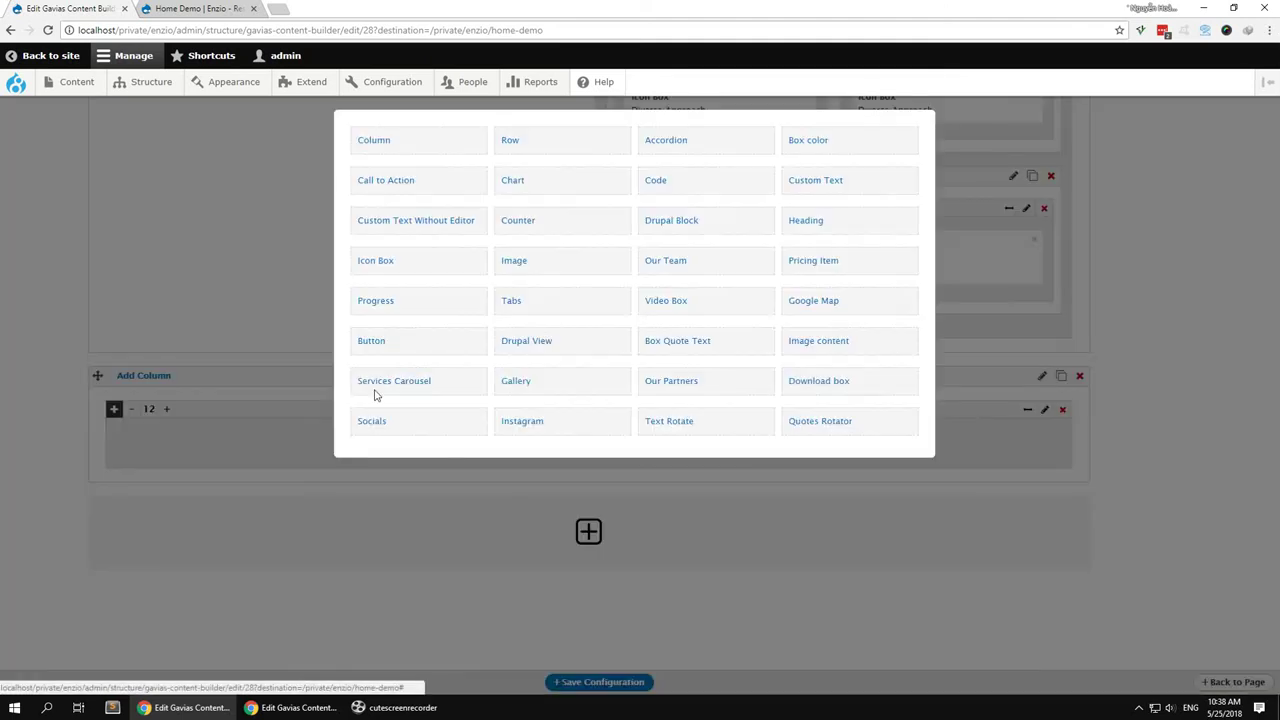
{"action": "left_click", "coordinate": [810, 222]}
{"action": "key", "text": "alt+Tab"}
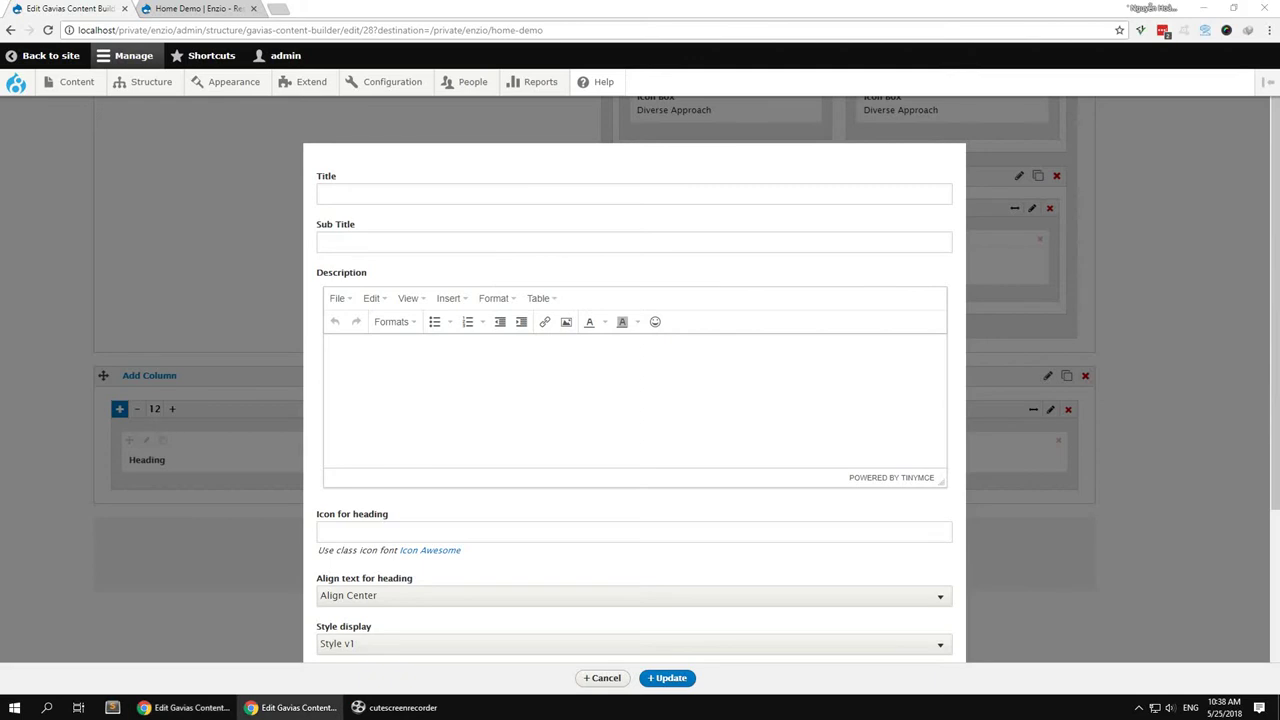
{"action": "left_click", "coordinate": [649, 193]}
{"action": "type", "text": "We Do Awesome Works."}
{"action": "left_click", "coordinate": [540, 388]}
{"action": "type", "text": "Donec id elit non mi porta gravida at eget metus lorem ipsum dolor."}
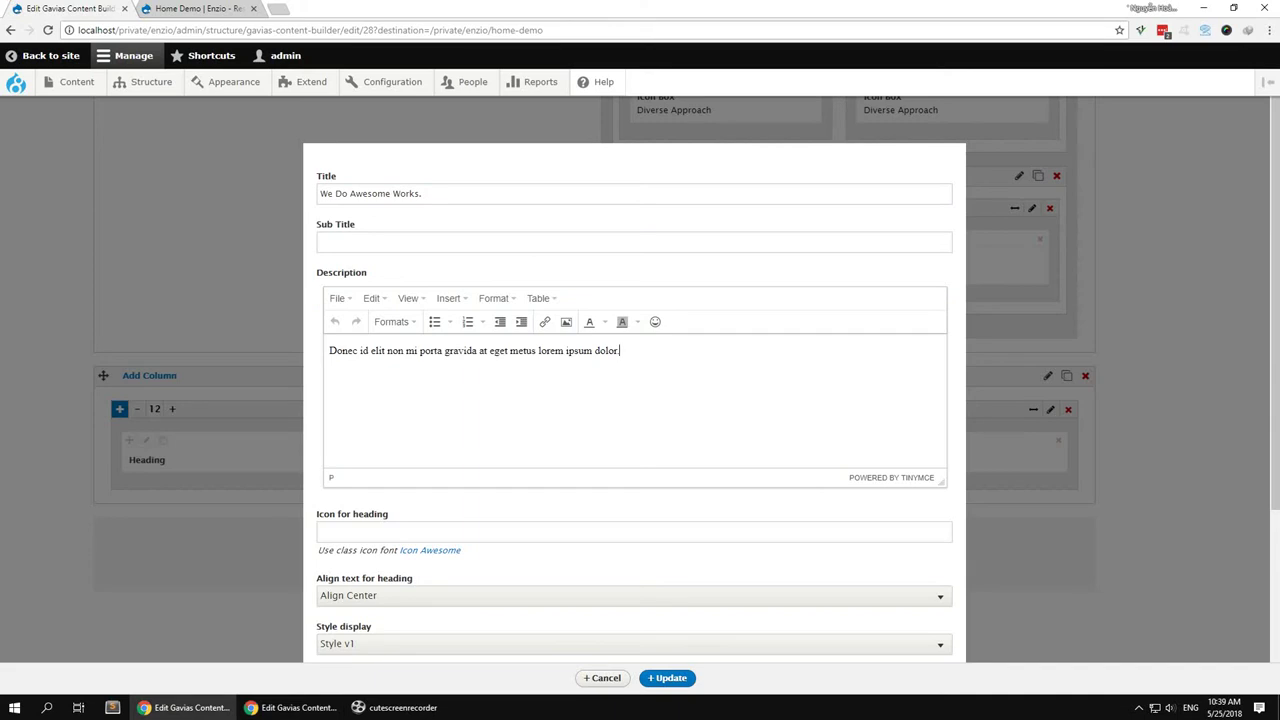
Give the heading the sub title "Portfolio" and the icon class gv-icon-1243, and apply the settings
{"action": "key", "text": "alt+Tab"}
{"action": "left_click", "coordinate": [737, 243]}
{"action": "type", "text": "Portfolio"}
{"action": "scroll", "coordinate": [714, 380], "scroll_direction": "down", "scroll_amount": 2}
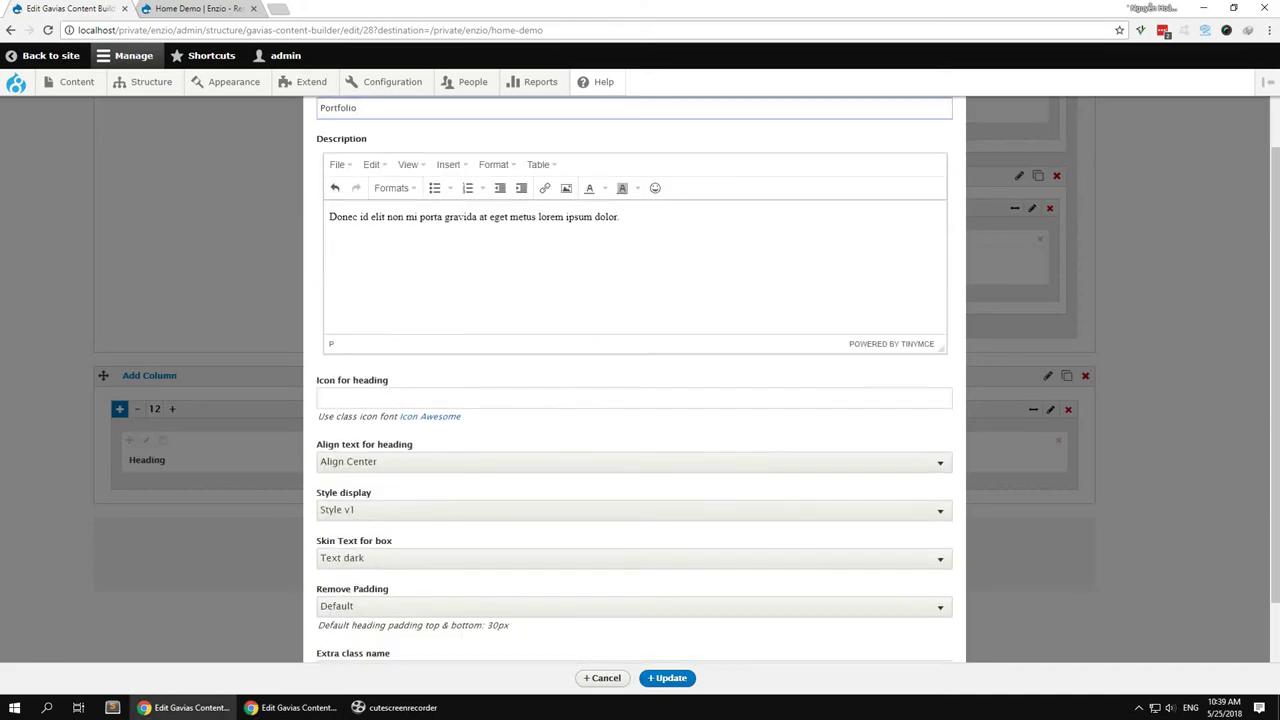
{"action": "key", "text": "alt+Tab"}
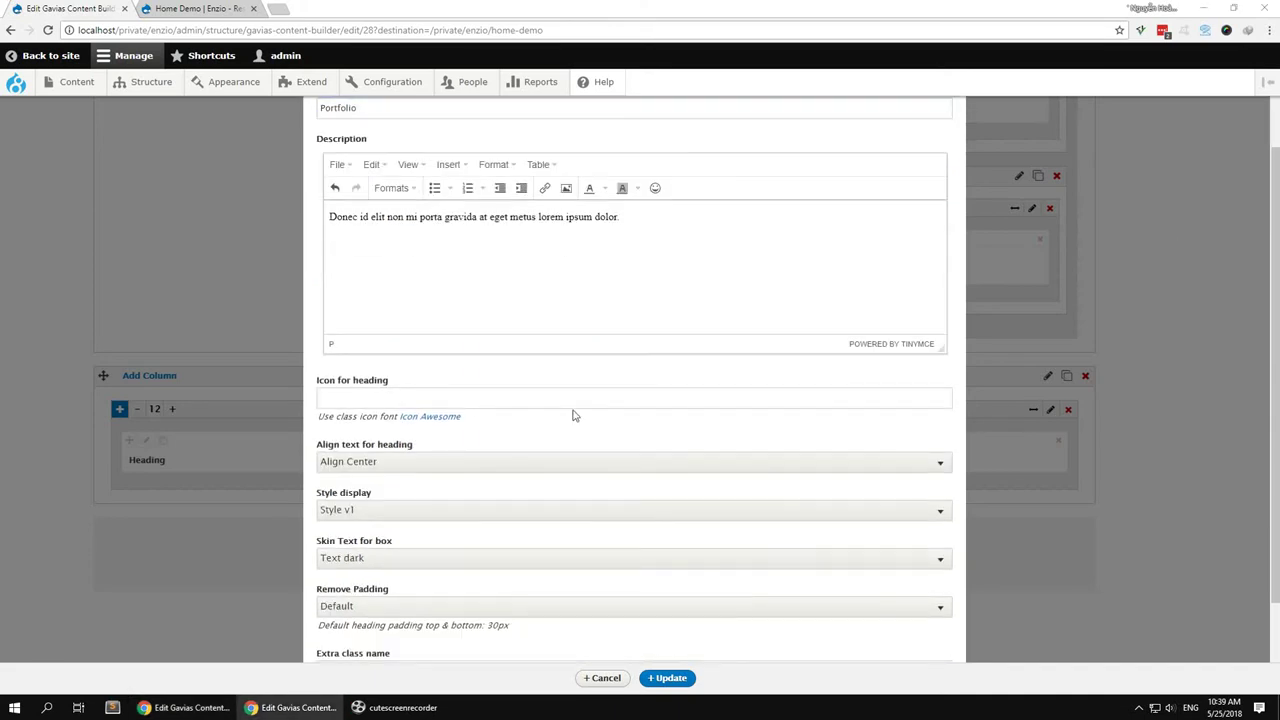
{"action": "left_click", "coordinate": [431, 395]}
{"action": "type", "text": "gv-icon-1243"}
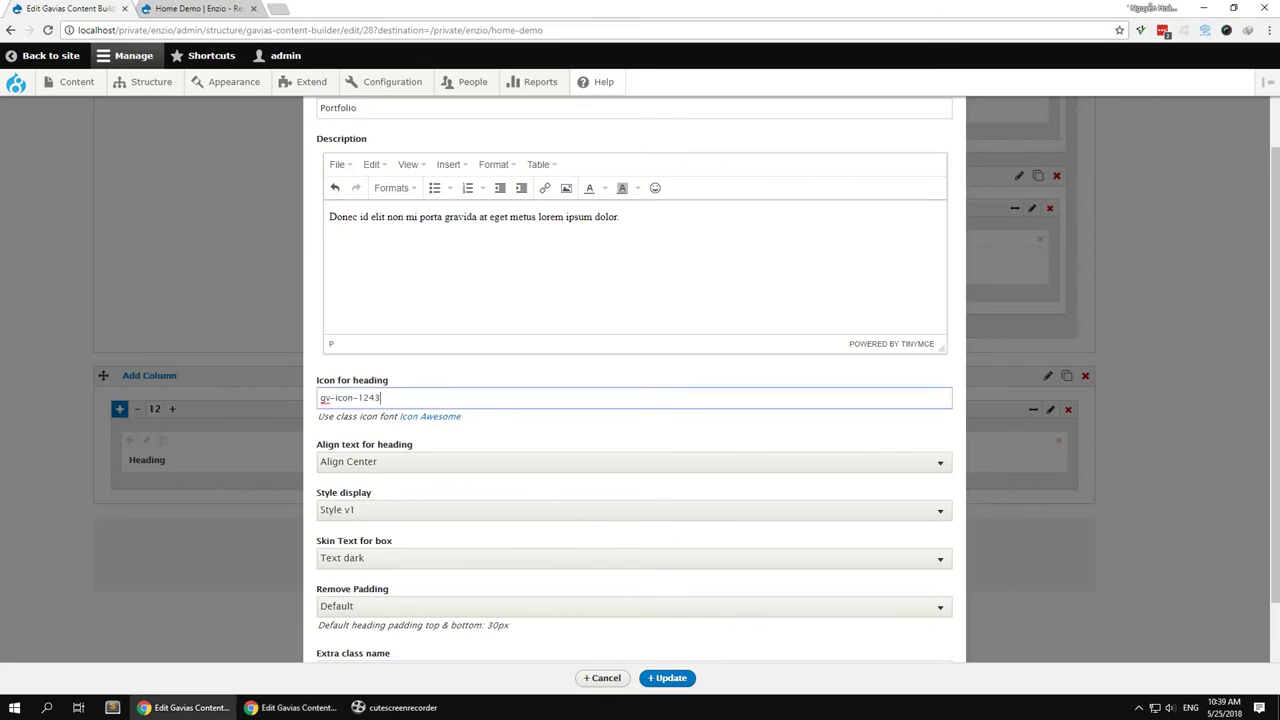
{"action": "left_click", "coordinate": [667, 678]}
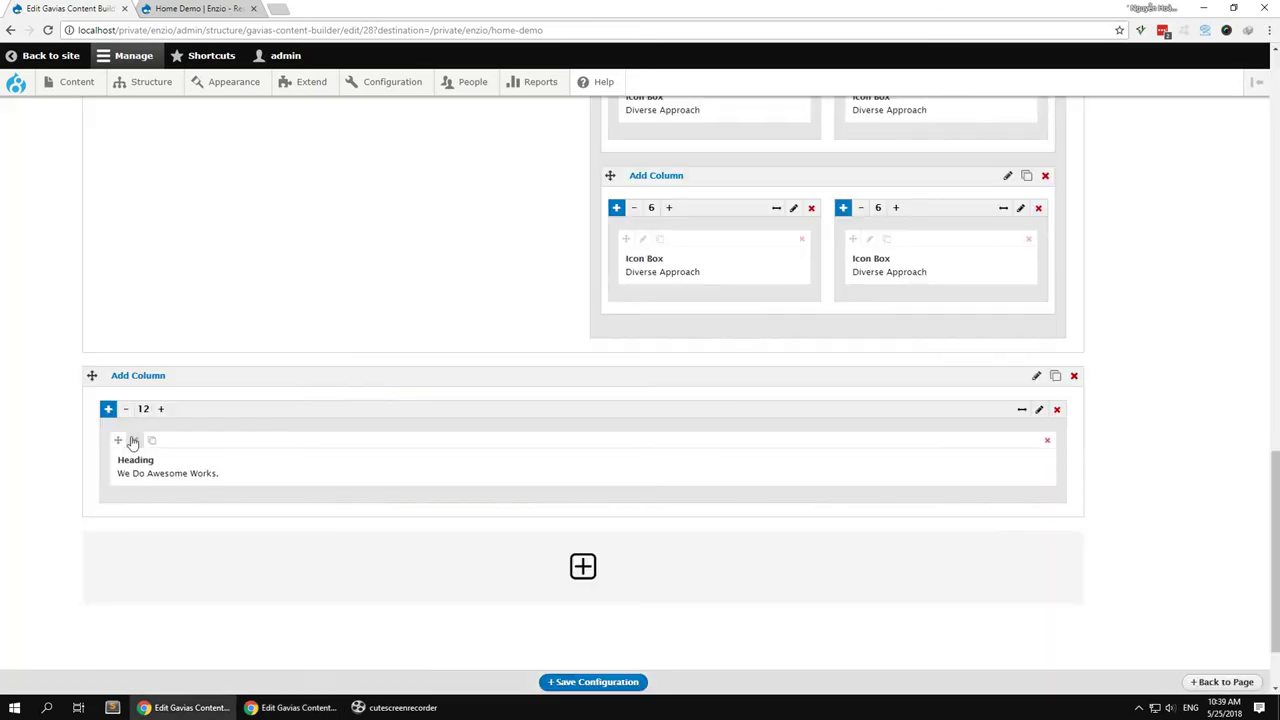
Add a Drupal View element below the heading with the view "Portfolio || Block – Grid" and apply it
{"action": "left_click", "coordinate": [108, 409]}
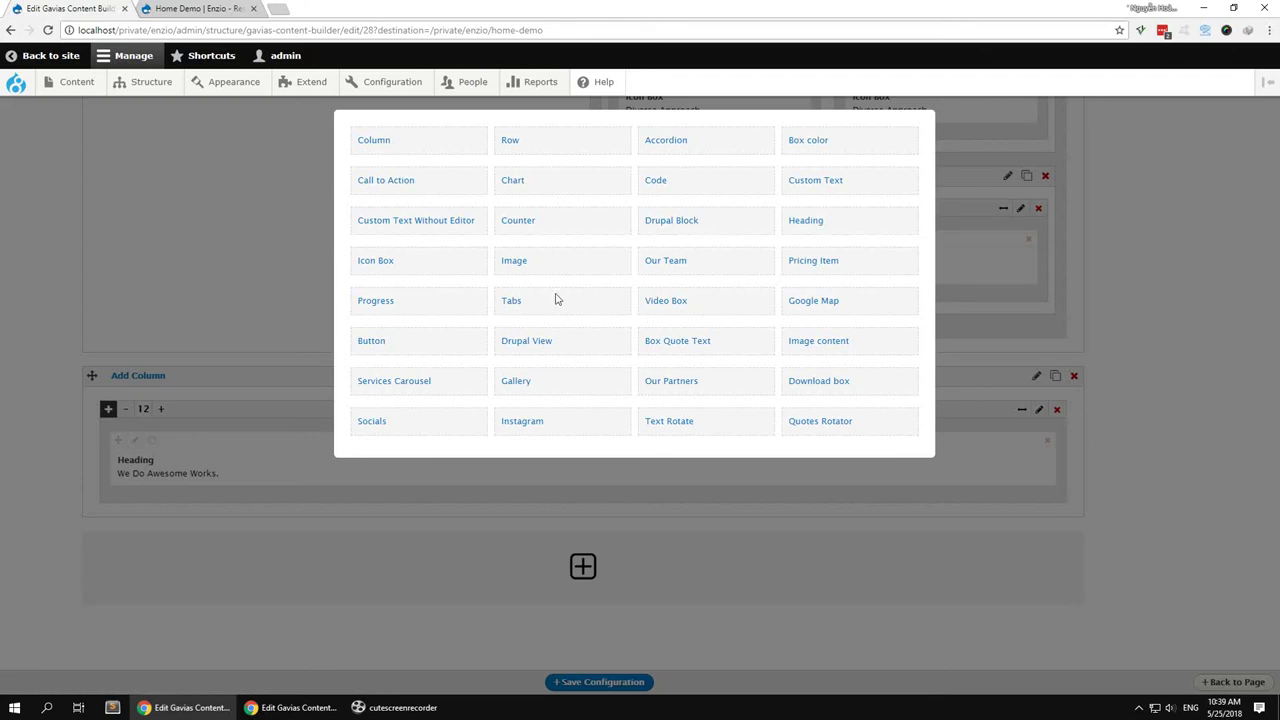
{"action": "left_click", "coordinate": [528, 342]}
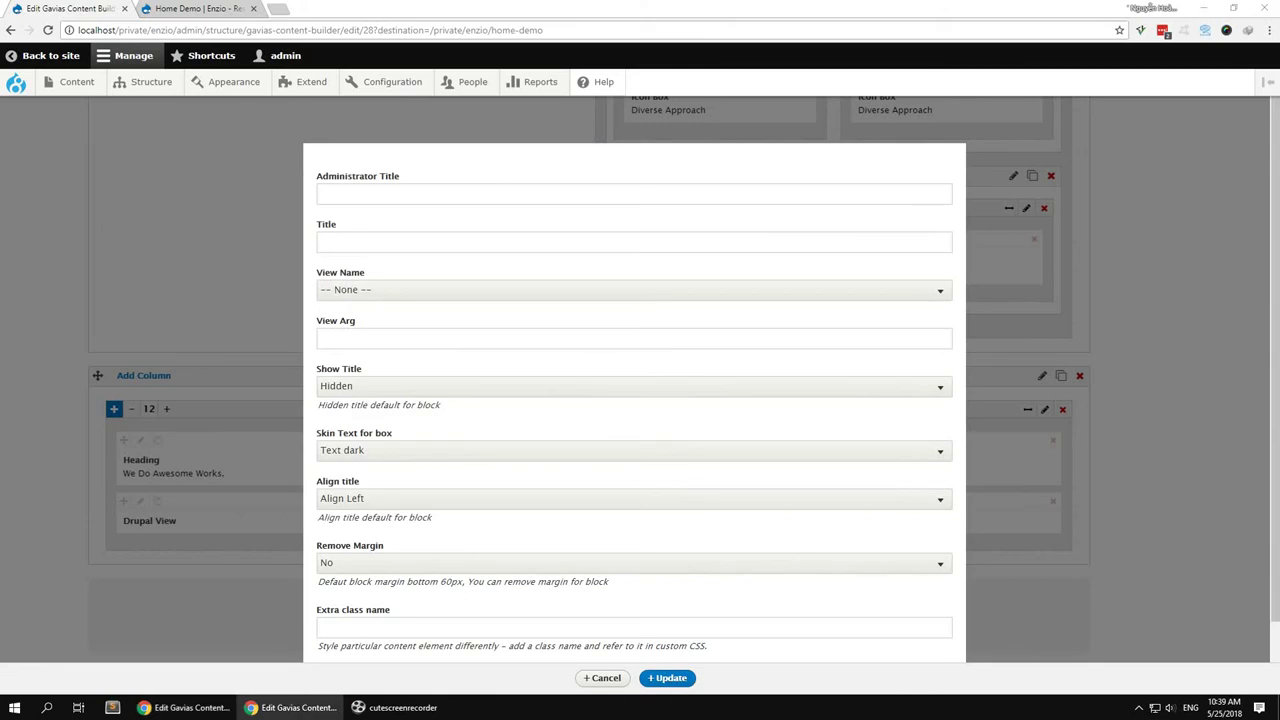
{"action": "left_click", "coordinate": [367, 292]}
{"action": "scroll", "coordinate": [415, 455], "scroll_direction": "down", "scroll_amount": 2}
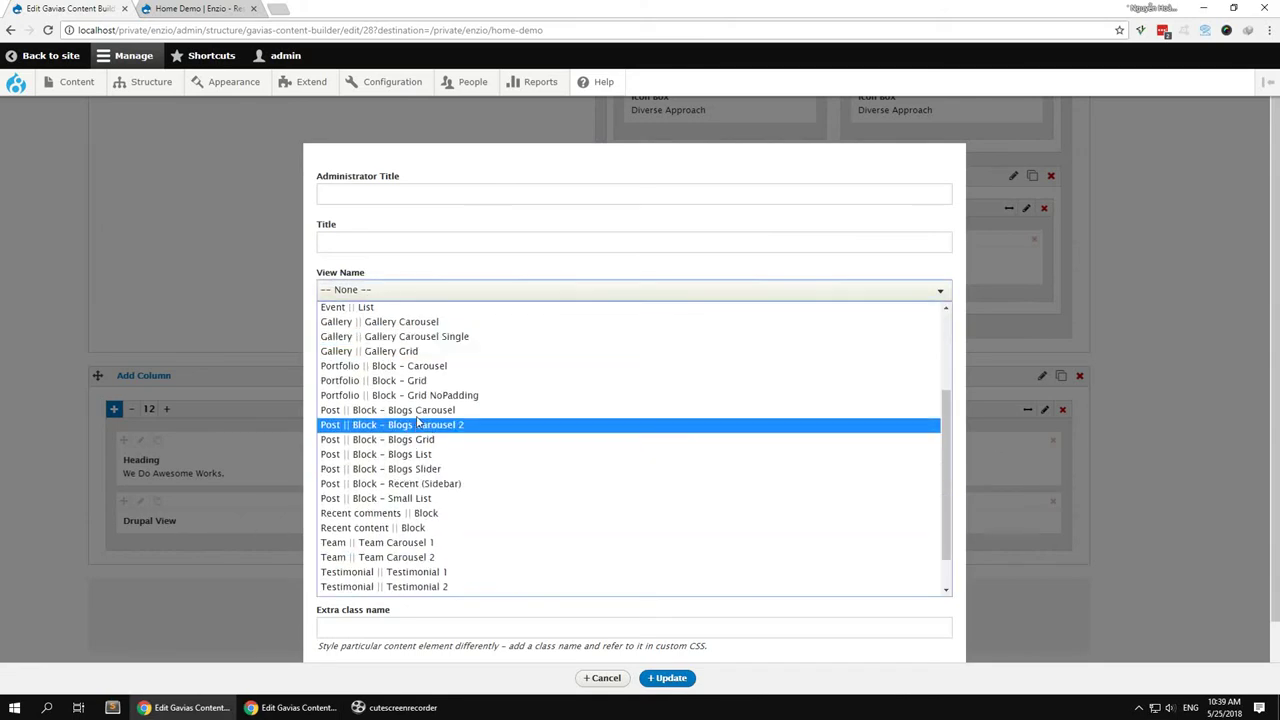
{"action": "left_click", "coordinate": [421, 384]}
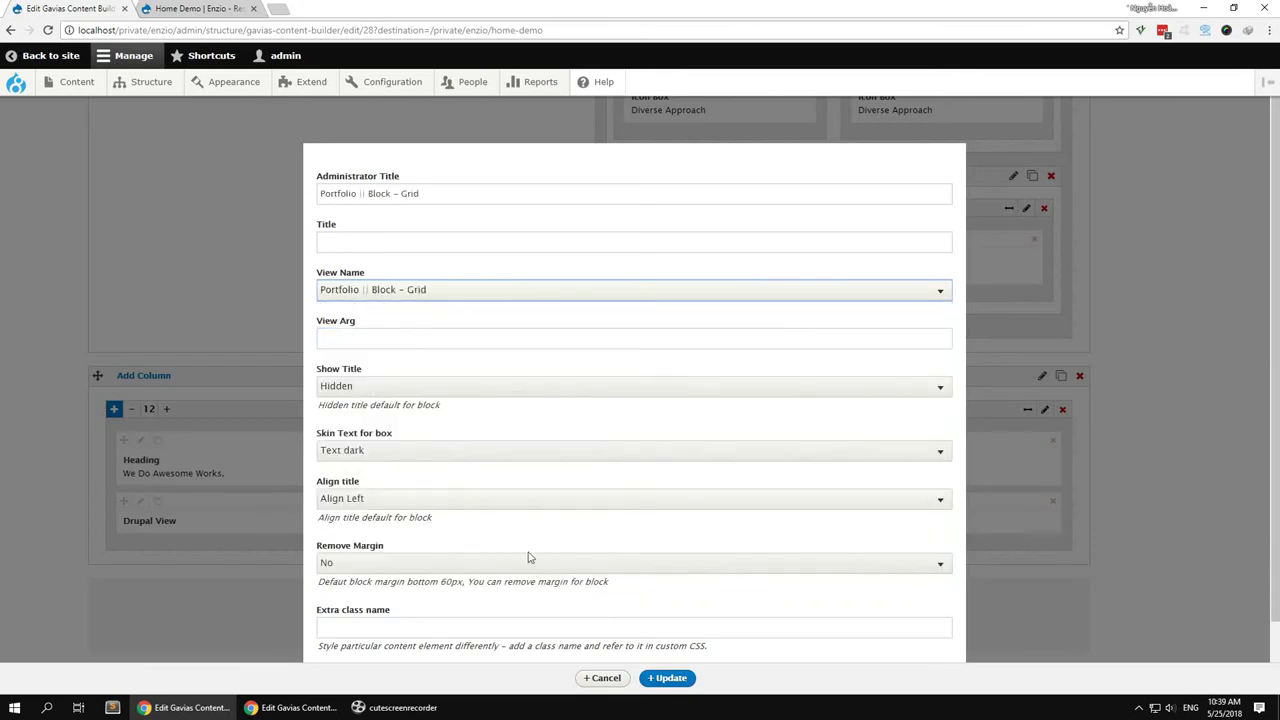
{"action": "left_click", "coordinate": [667, 680]}
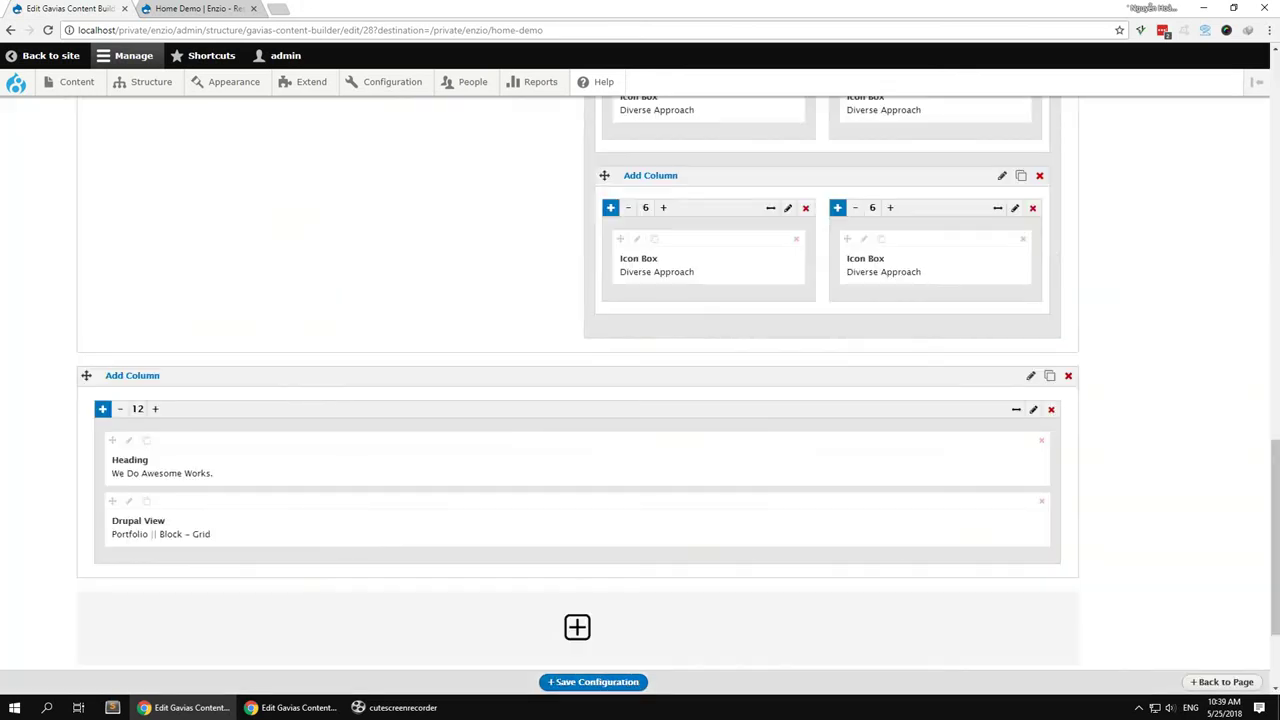
Set the portfolio row's background color to #f5f5f5, apply it and save the configuration
{"action": "key", "text": "alt+Tab"}
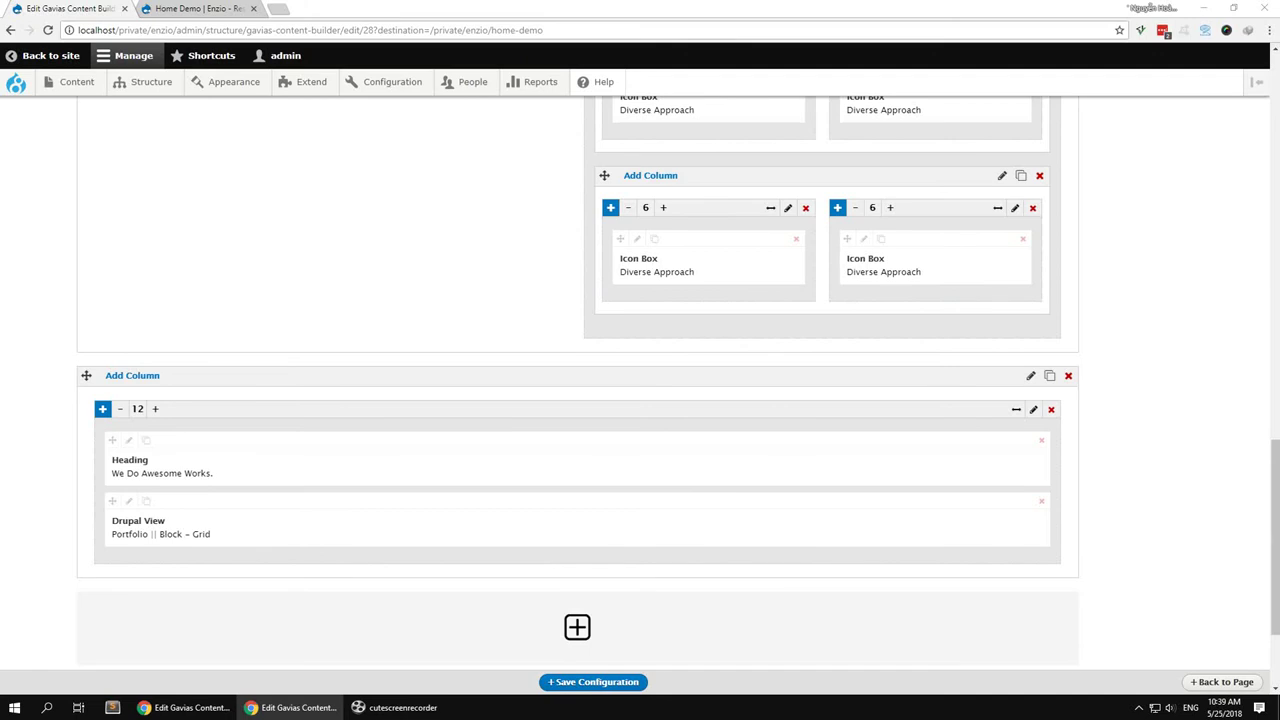
{"action": "left_click", "coordinate": [1031, 376]}
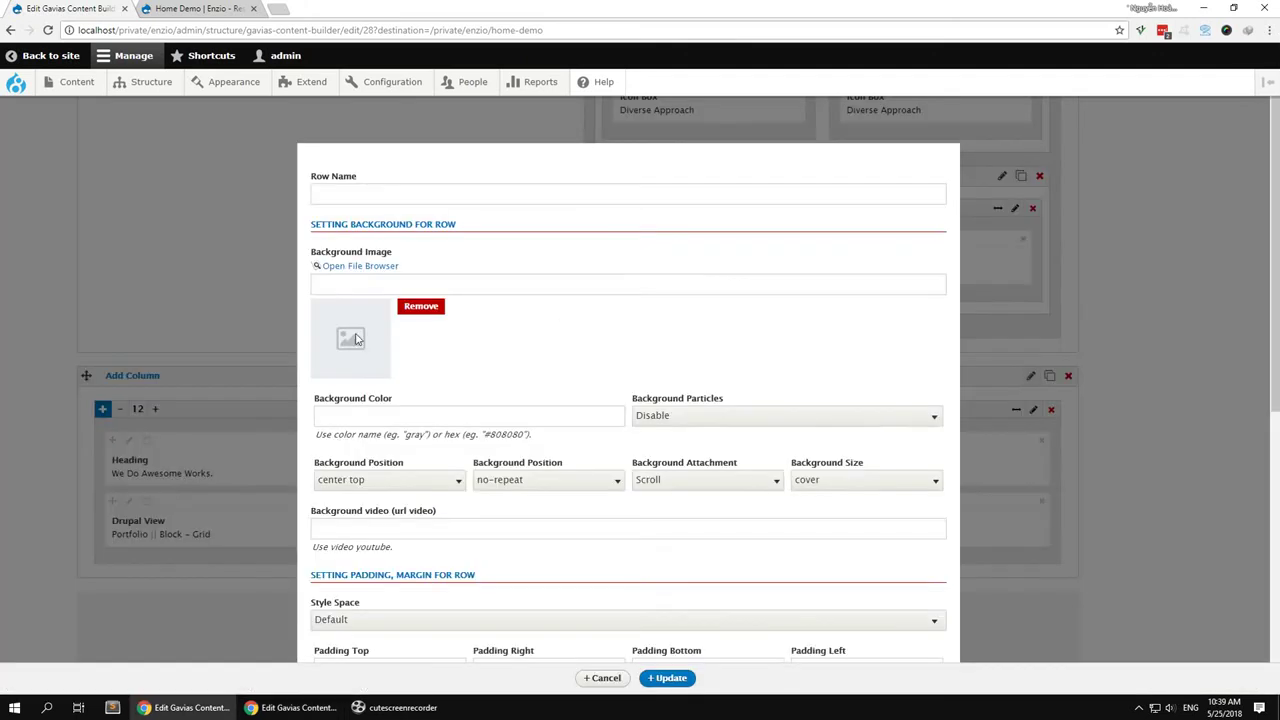
{"action": "left_click", "coordinate": [367, 416]}
{"action": "type", "text": "#f5f5f5"}
{"action": "left_click", "coordinate": [670, 679]}
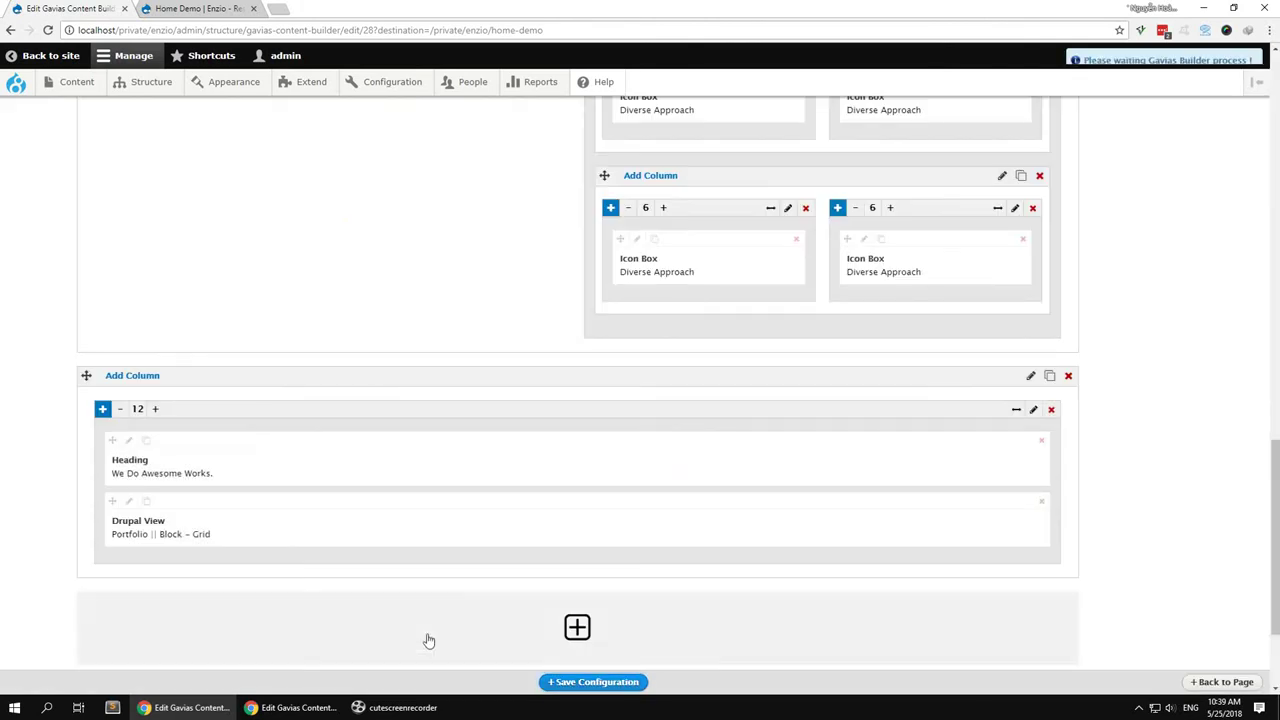
{"action": "scroll", "coordinate": [300, 200], "scroll_direction": "down", "scroll_amount": 2}
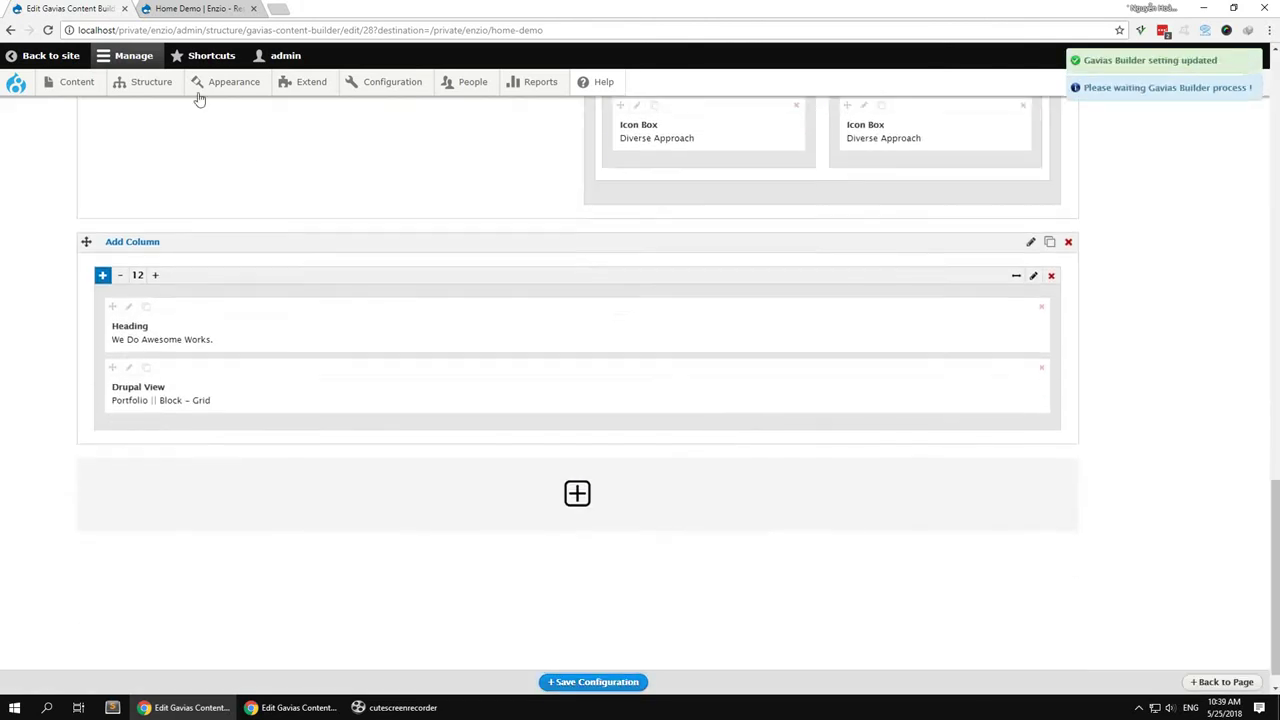
Refresh the Home Demo page and examine the new portfolio section with its heading and grid
{"action": "left_click", "coordinate": [198, 9]}
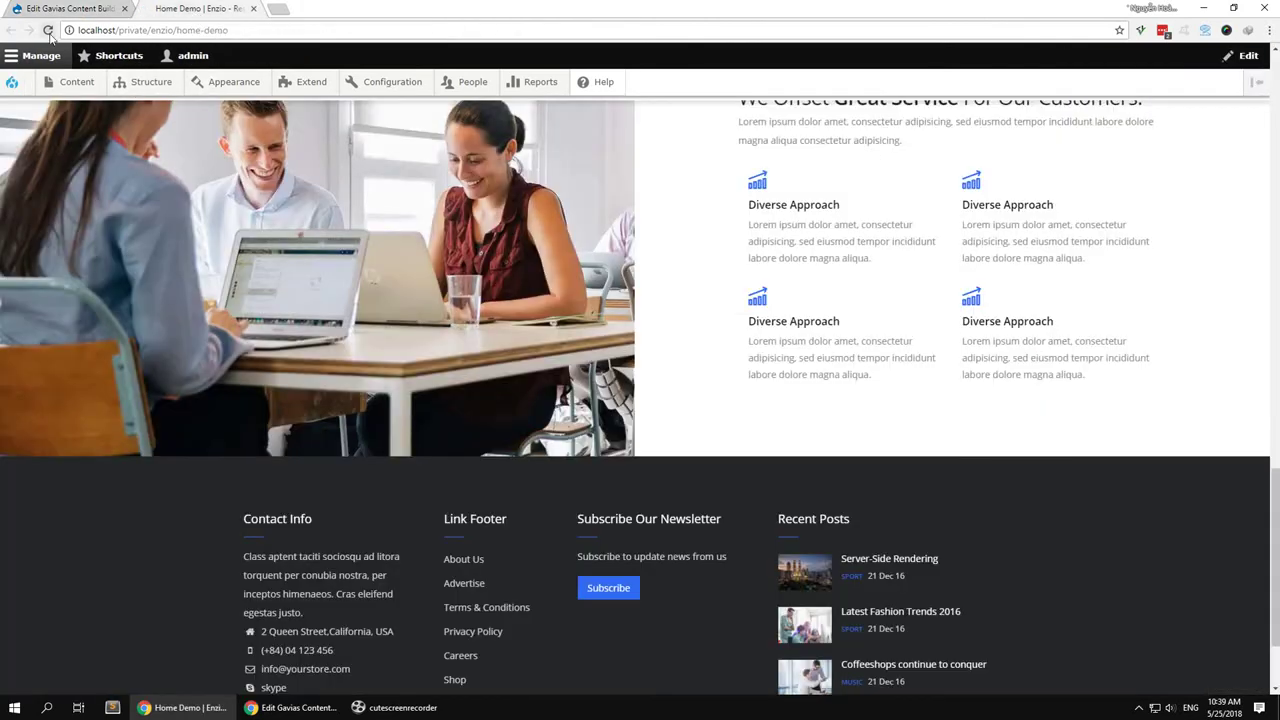
{"action": "key", "text": "alt+Tab"}
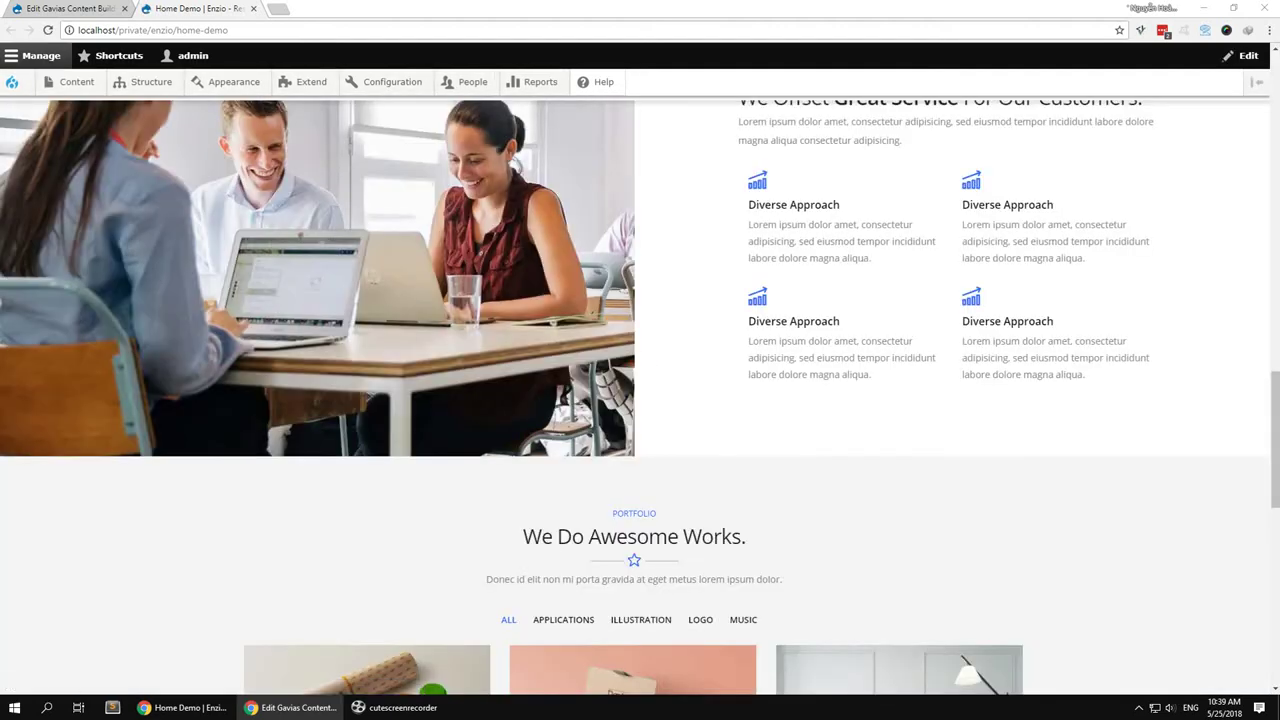
{"action": "scroll", "coordinate": [848, 391], "scroll_direction": "down", "scroll_amount": 3}
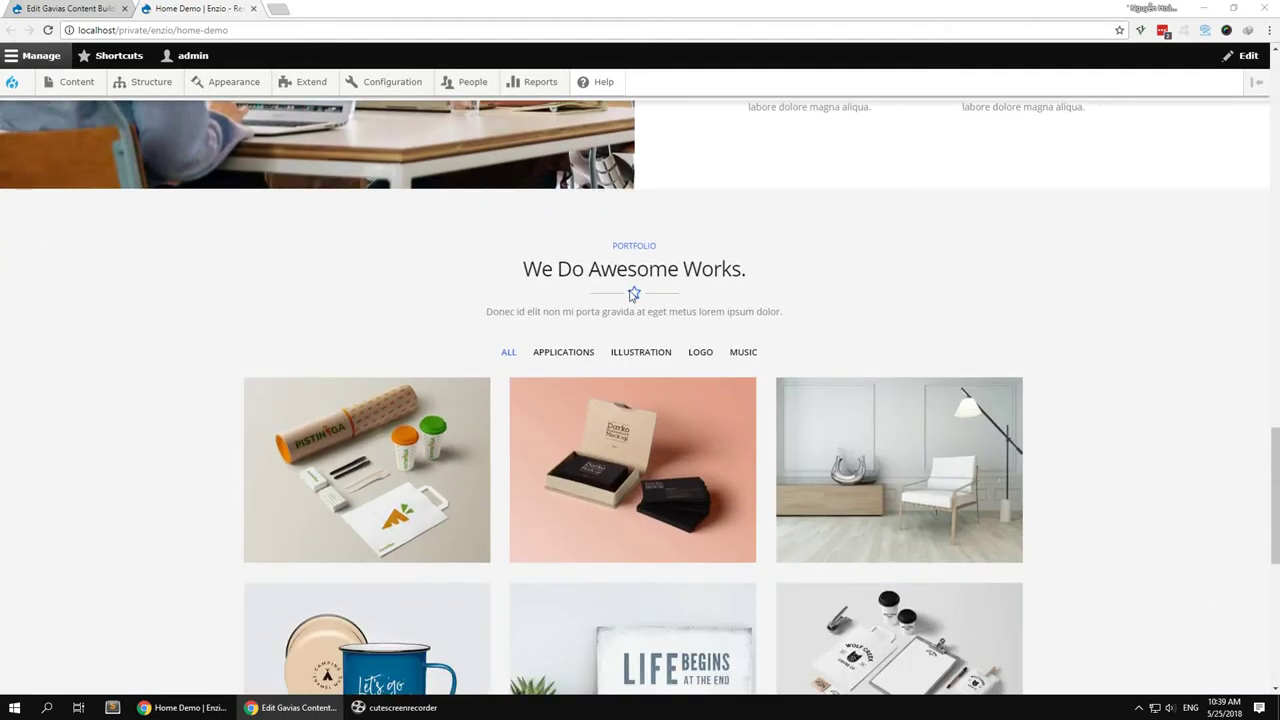
{"action": "scroll", "coordinate": [580, 410], "scroll_direction": "down", "scroll_amount": 2}
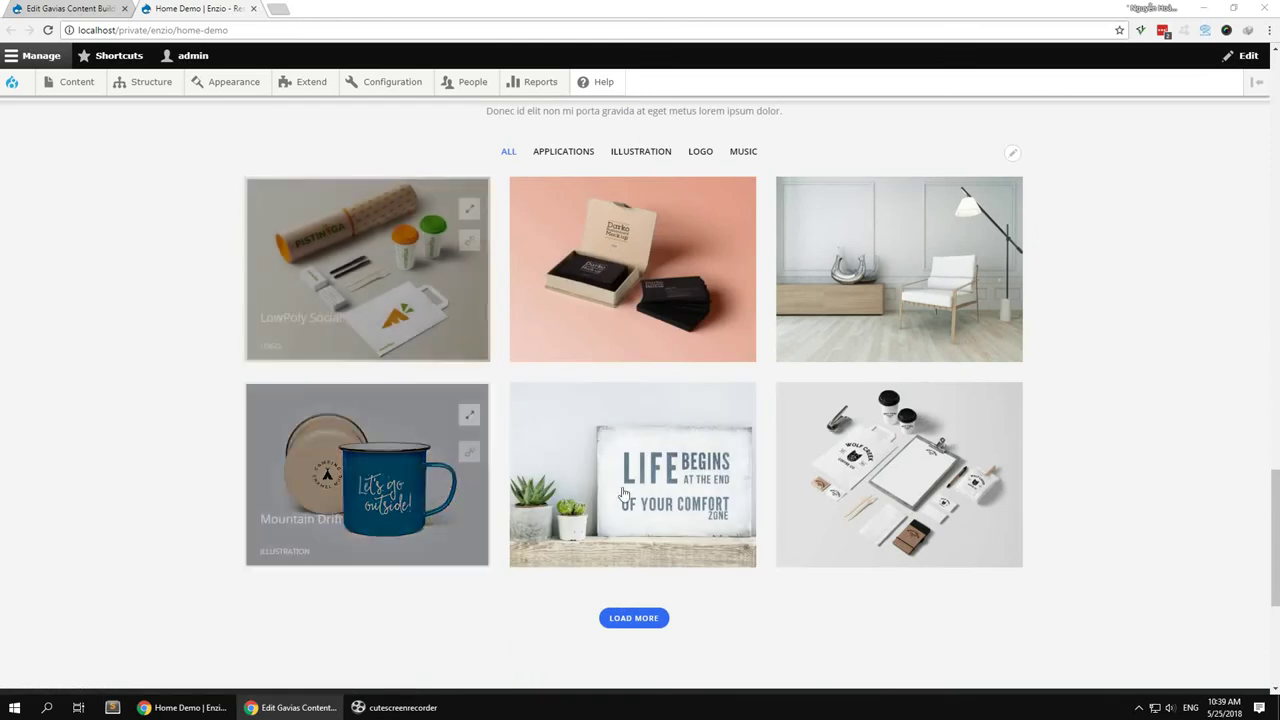
{"action": "scroll", "coordinate": [700, 450], "scroll_direction": "up", "scroll_amount": 3}
{"action": "scroll", "coordinate": [306, 283], "scroll_direction": "down", "scroll_amount": 2}
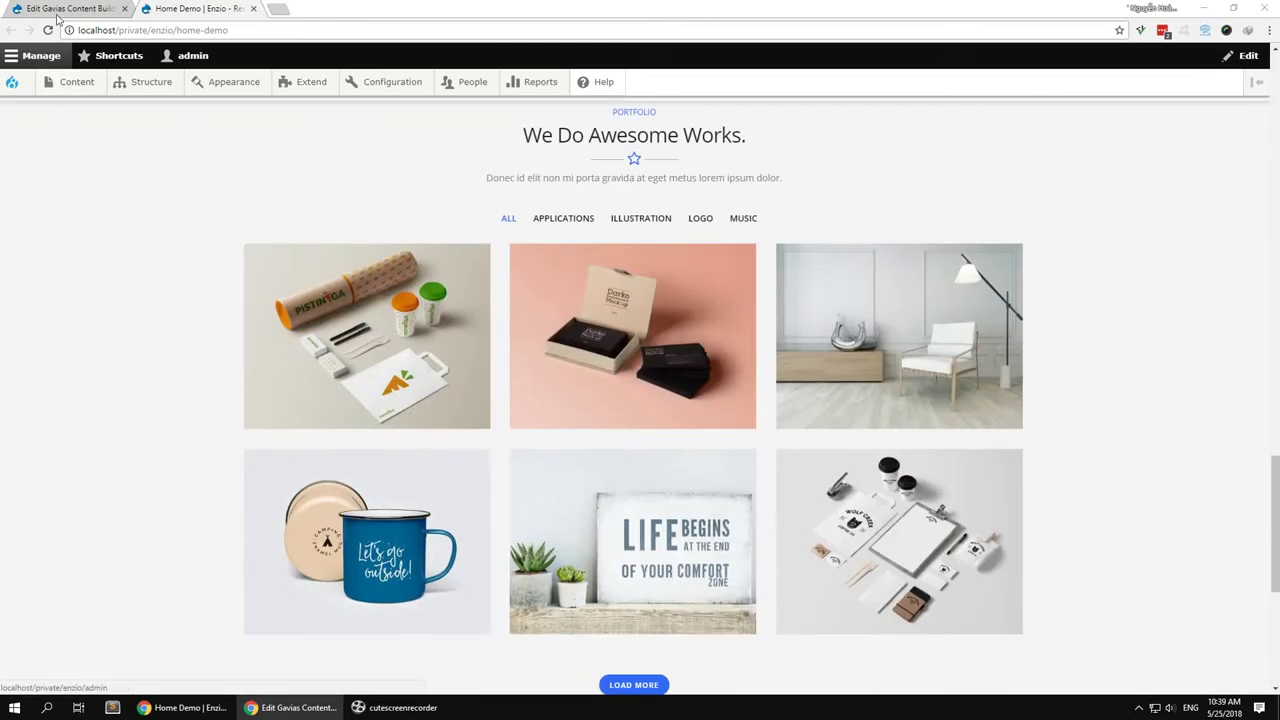
Return to the builder and add another row with a 1/1 column below the portfolio row
{"action": "left_click", "coordinate": [60, 9]}
{"action": "left_click", "coordinate": [575, 470]}
{"action": "left_click", "coordinate": [132, 442]}
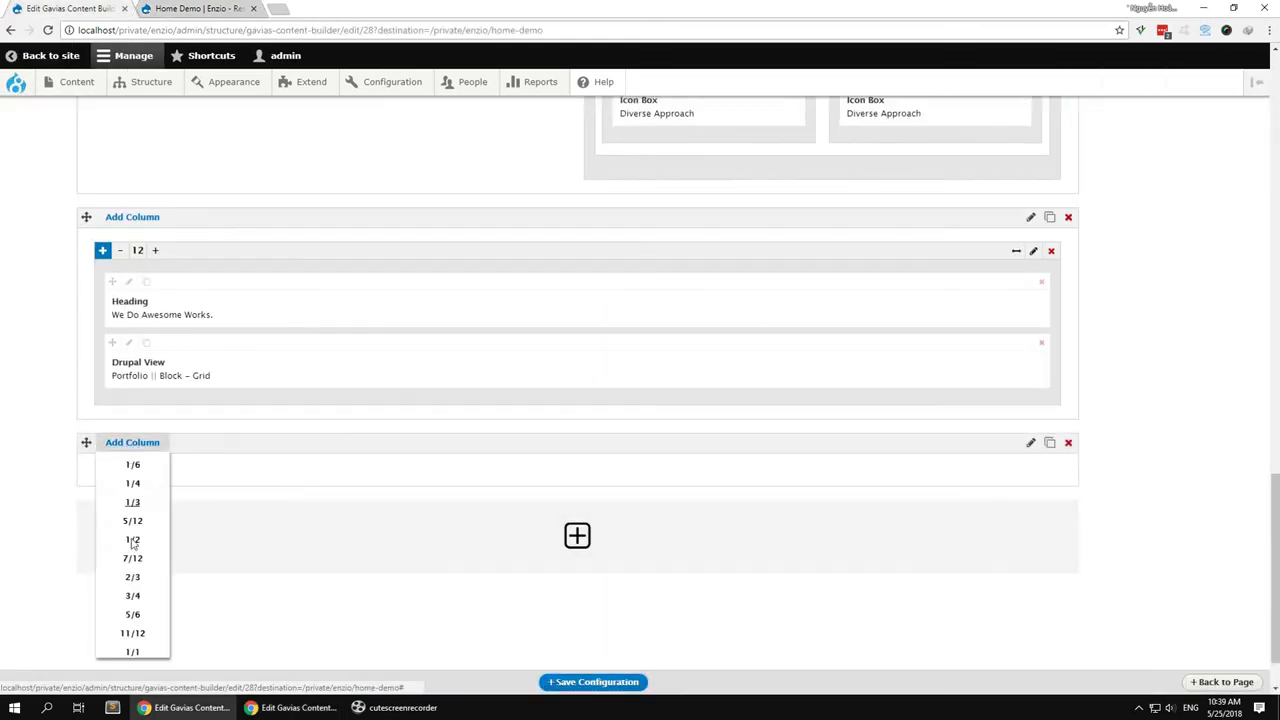
{"action": "left_click", "coordinate": [132, 651]}
Add a Call to Action element to the new column with the title "We're Professionals For Grow Your Business!"
{"action": "left_click", "coordinate": [102, 475]}
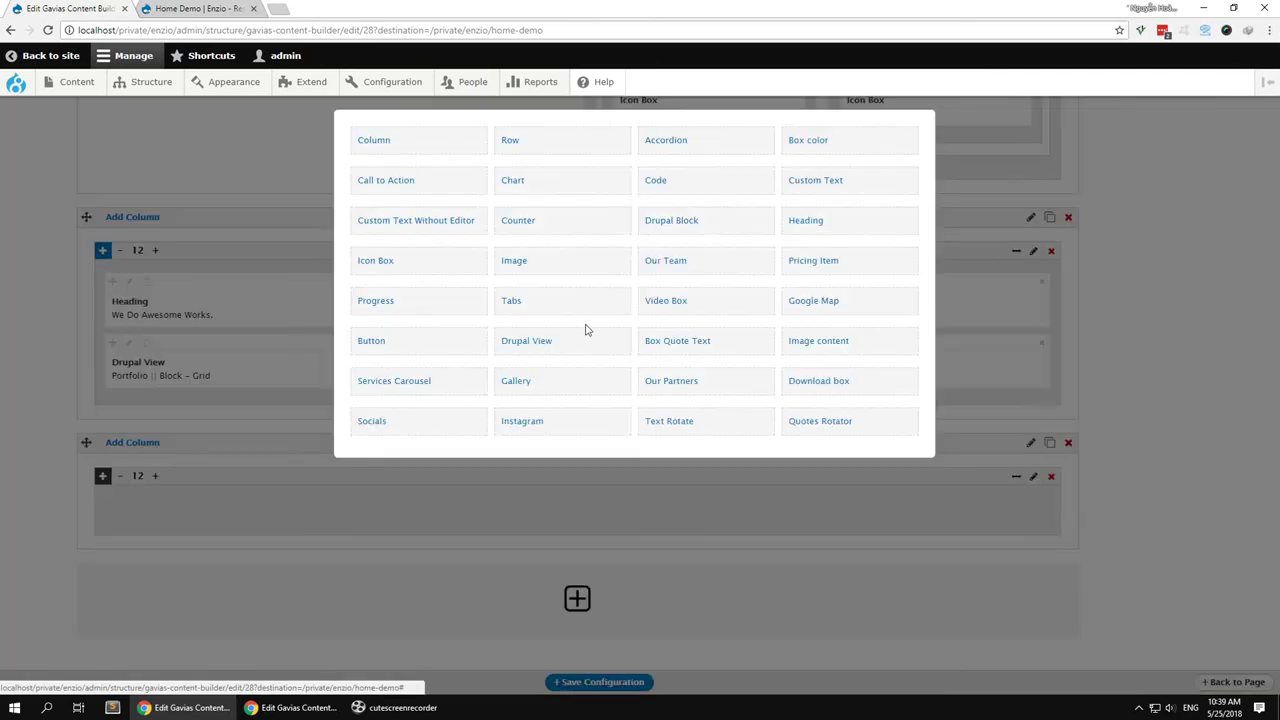
{"action": "left_click", "coordinate": [448, 192]}
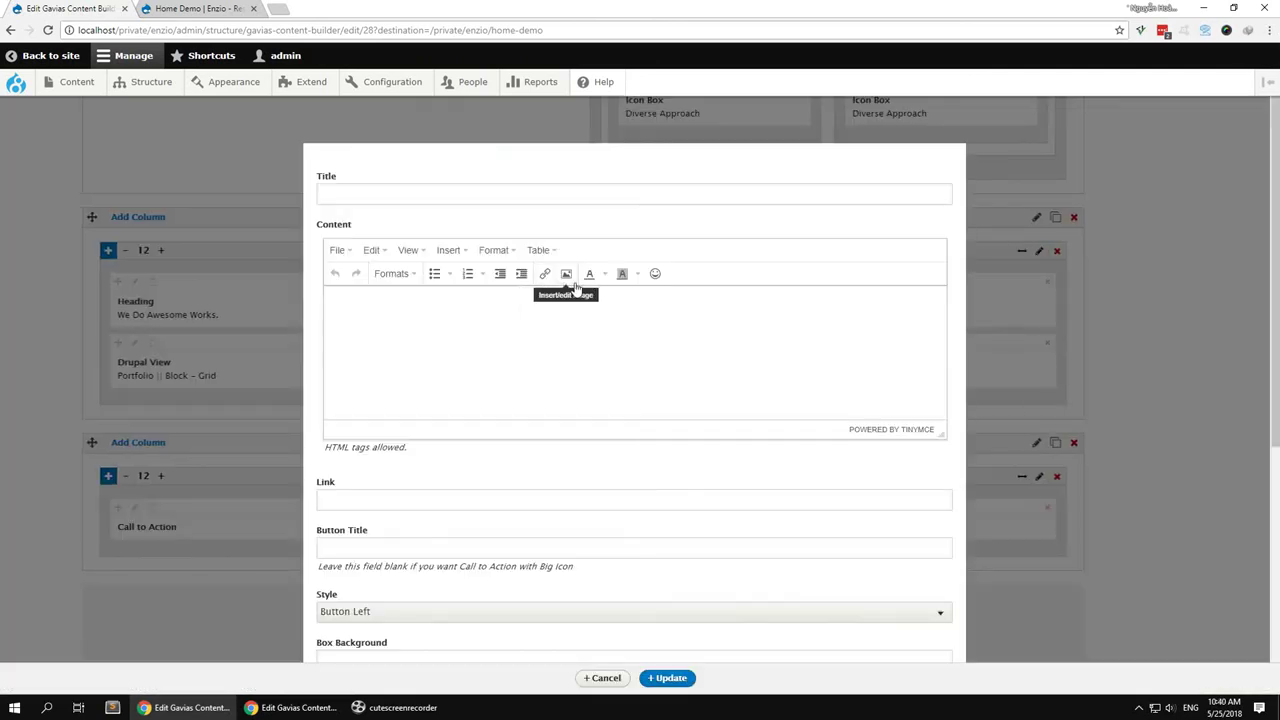
{"action": "key", "text": "alt+Tab"}
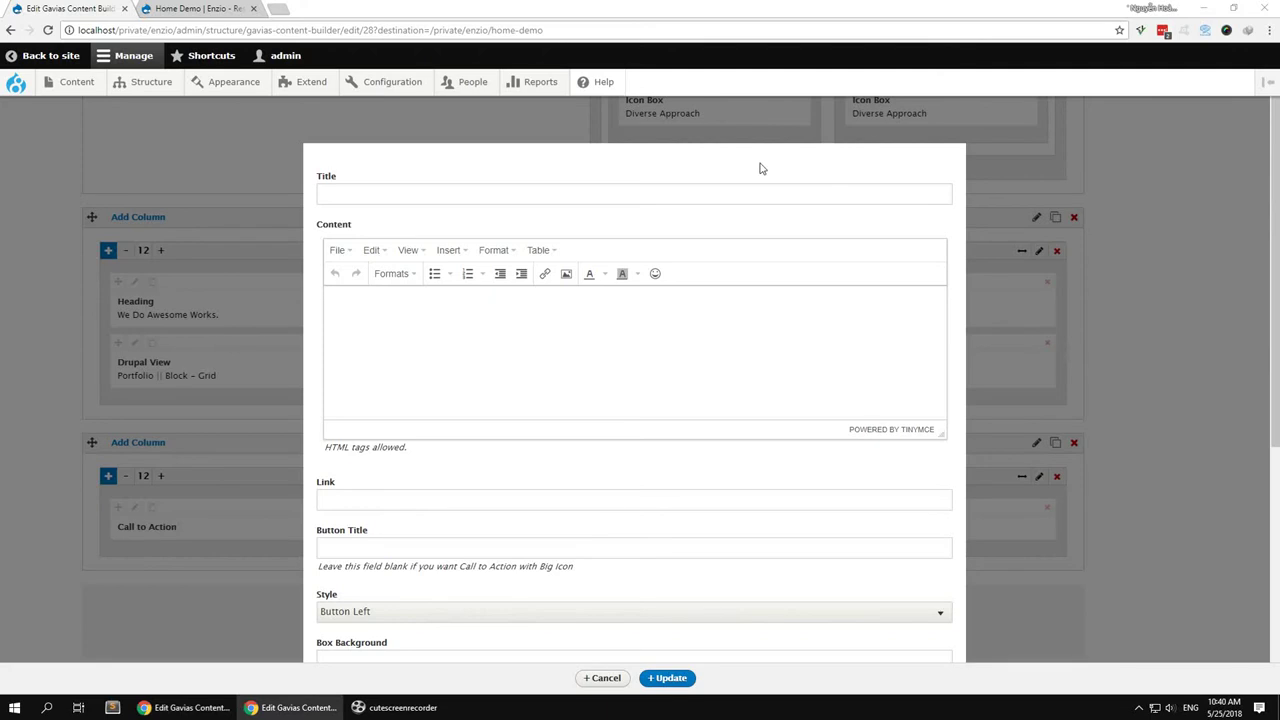
{"action": "left_click", "coordinate": [749, 192]}
{"action": "type", "text": "We're Professionals For Grow Your Business!"}
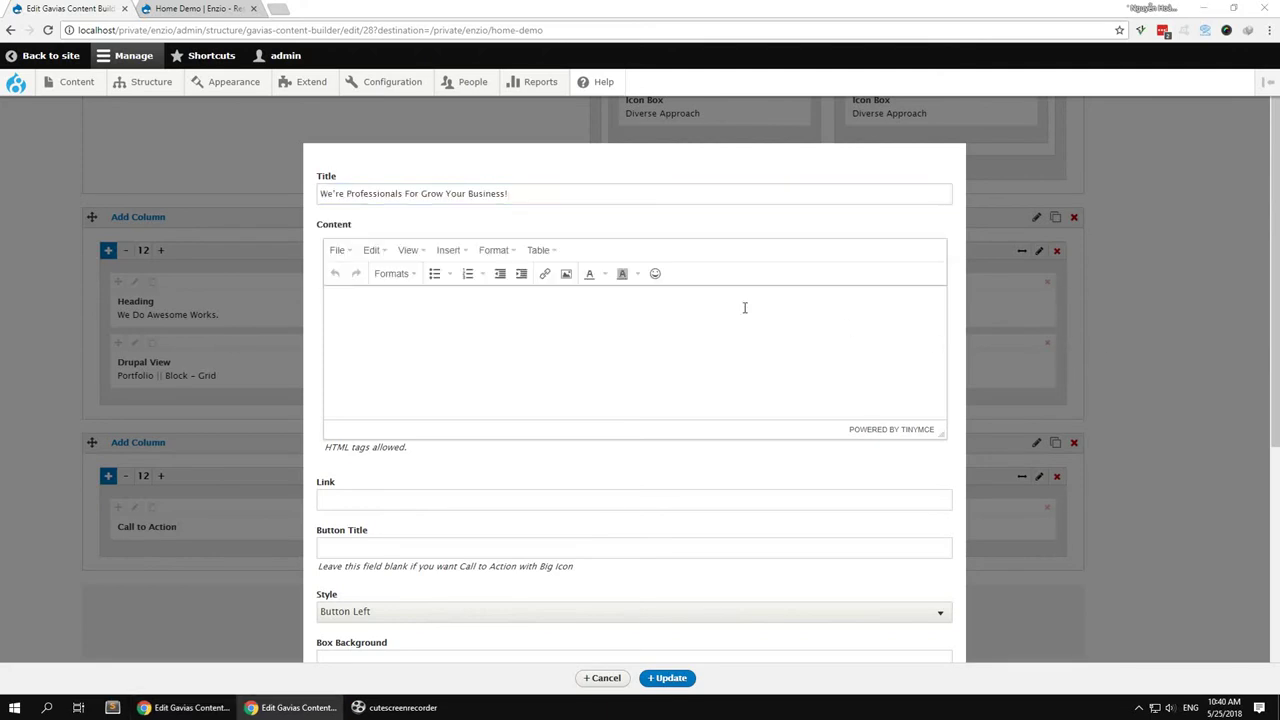
Fill the call to action's content with the Lorem ipsum paragraph, and set its link to # and button title to "Read More"
{"action": "left_click", "coordinate": [755, 315]}
{"action": "type", "text": "Lorem ipsum dolor sit amet, consectetuer adipiscing elit. Aenean commodo ligula eget dolor. Aenean massa. Cum sociis natoque penatibus et magnis dis parturient montes, nascetur ridiculus."}
{"action": "scroll", "coordinate": [1277, 477], "scroll_direction": "down", "scroll_amount": 2}
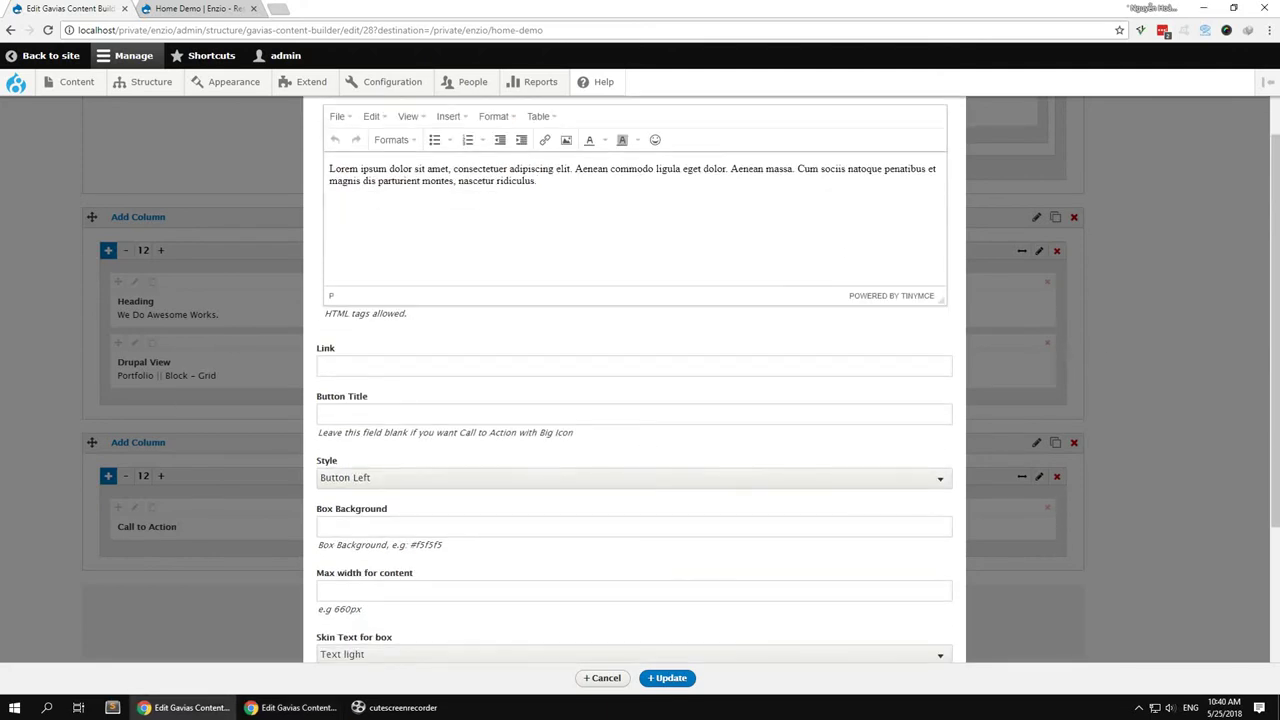
{"action": "left_click", "coordinate": [410, 368]}
{"action": "key", "text": "Tab"}
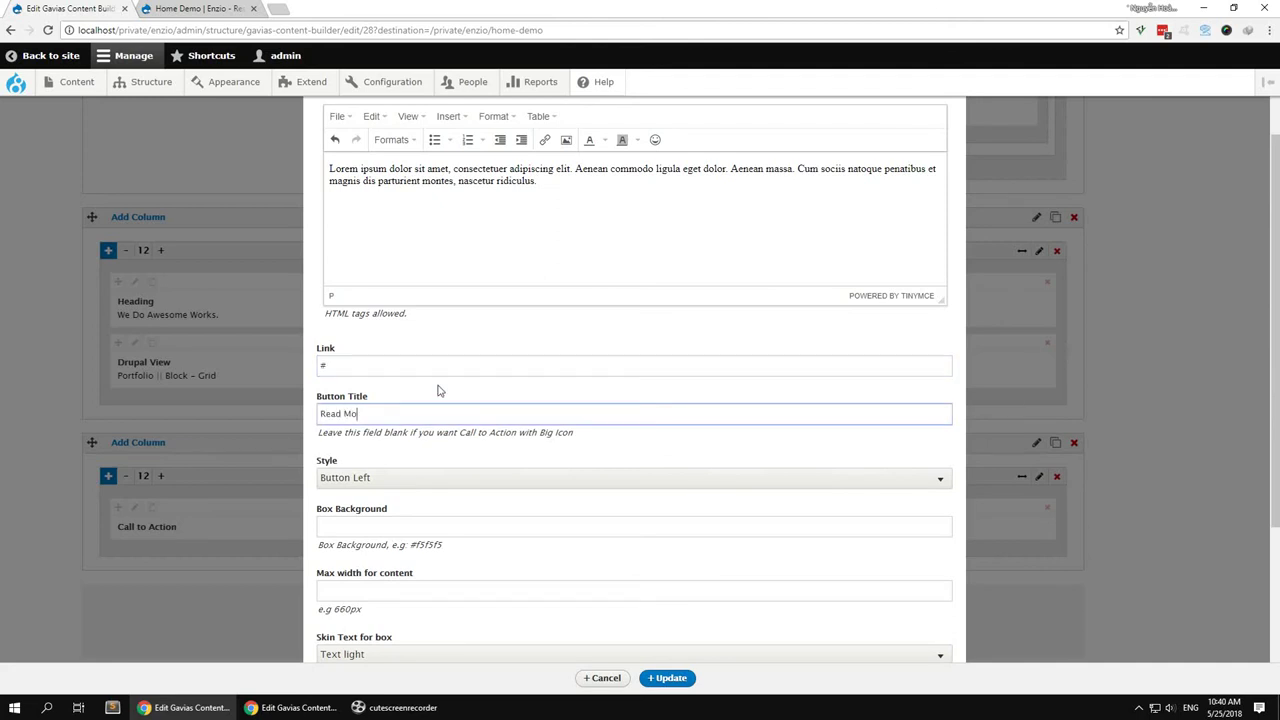
Set the call to action's style to Button Bottom Center and its content max width to 700px, and apply it
{"action": "left_click", "coordinate": [480, 478]}
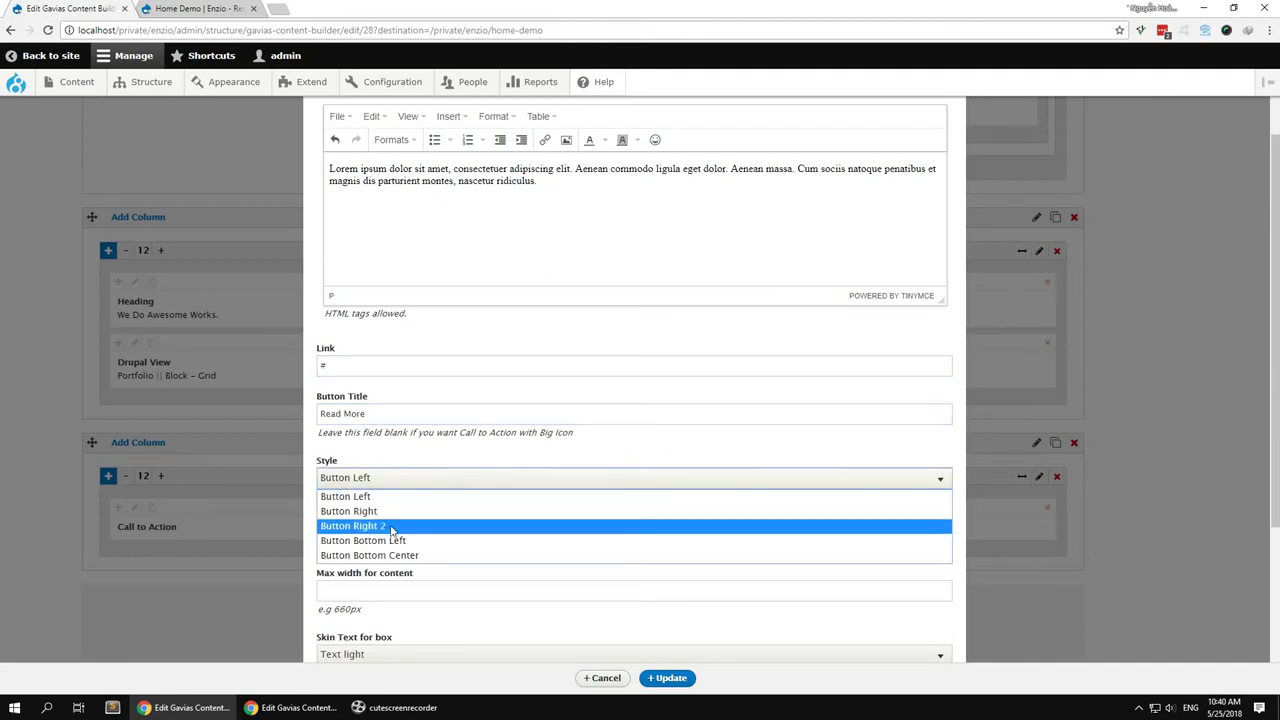
{"action": "left_click", "coordinate": [397, 555]}
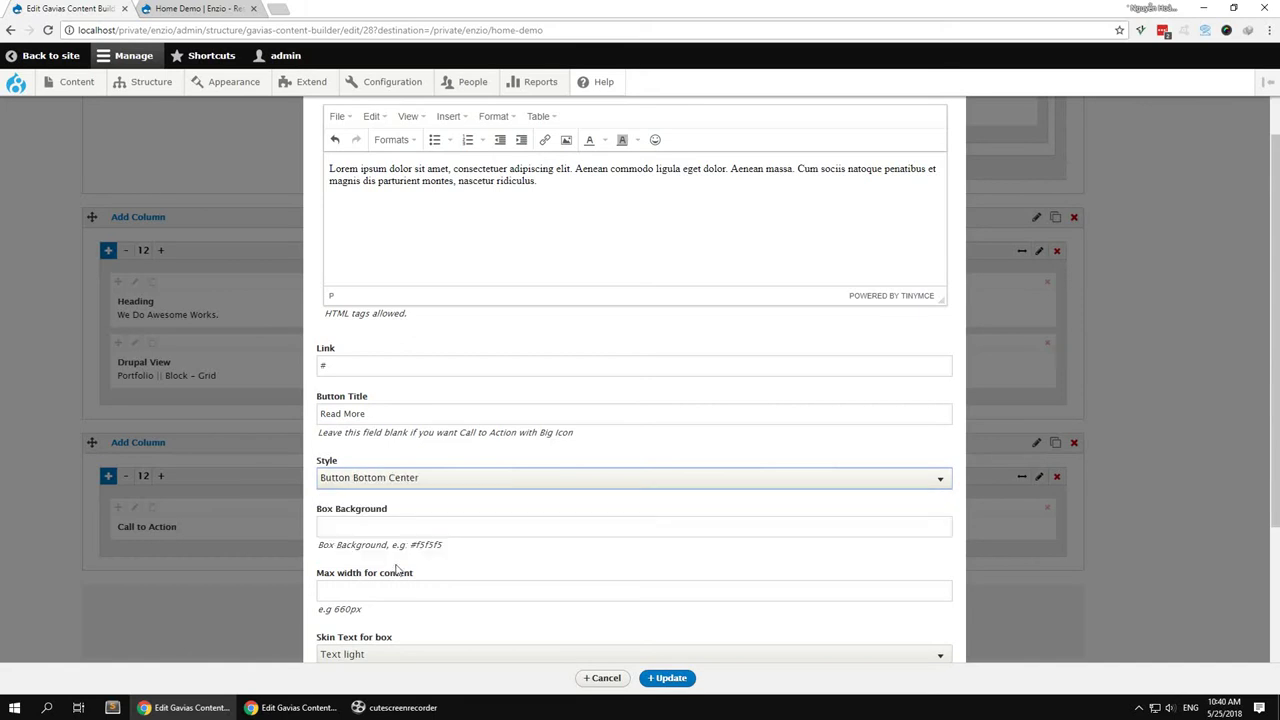
{"action": "left_click", "coordinate": [446, 584]}
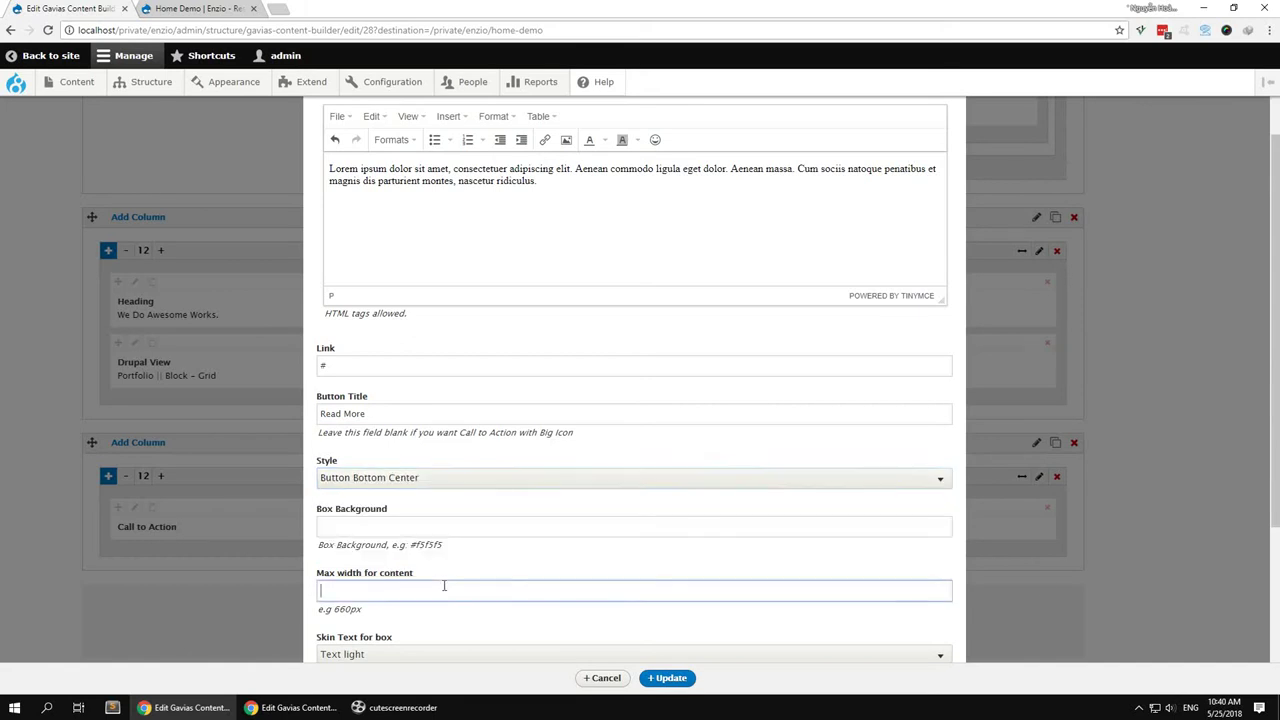
{"action": "scroll", "coordinate": [455, 580], "scroll_direction": "down", "scroll_amount": 1}
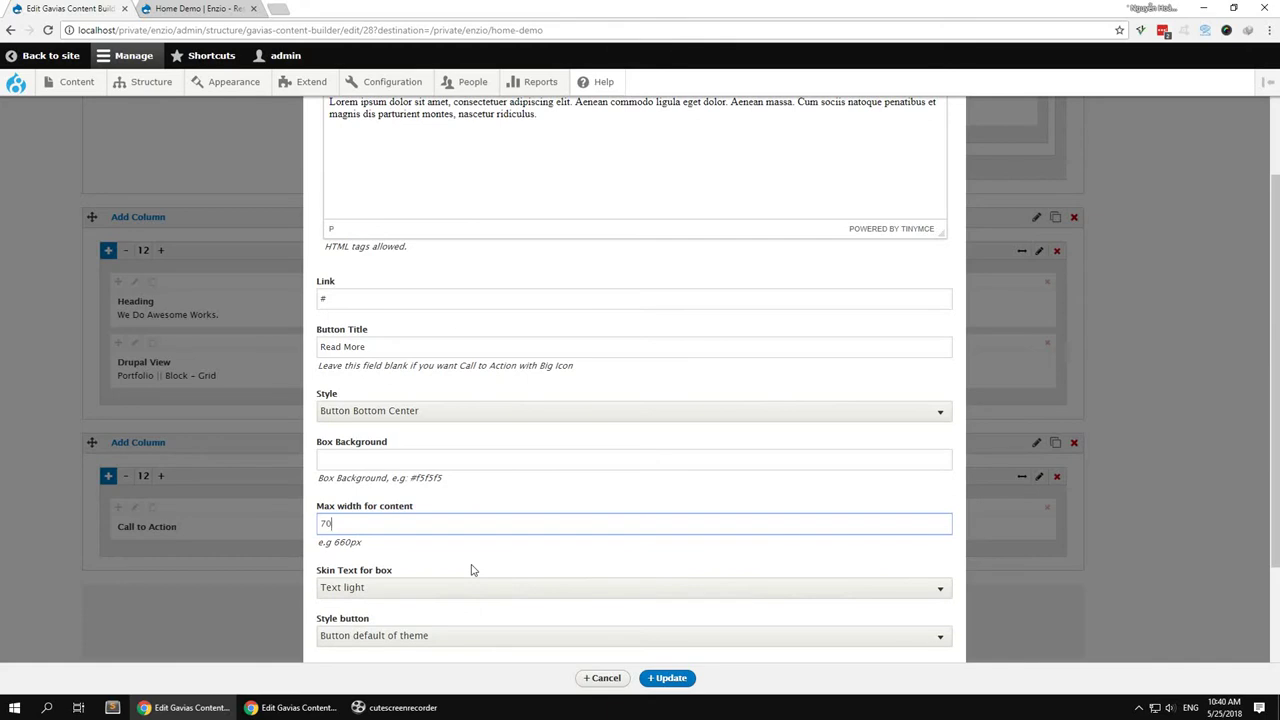
{"action": "scroll", "coordinate": [473, 570], "scroll_direction": "down", "scroll_amount": 2}
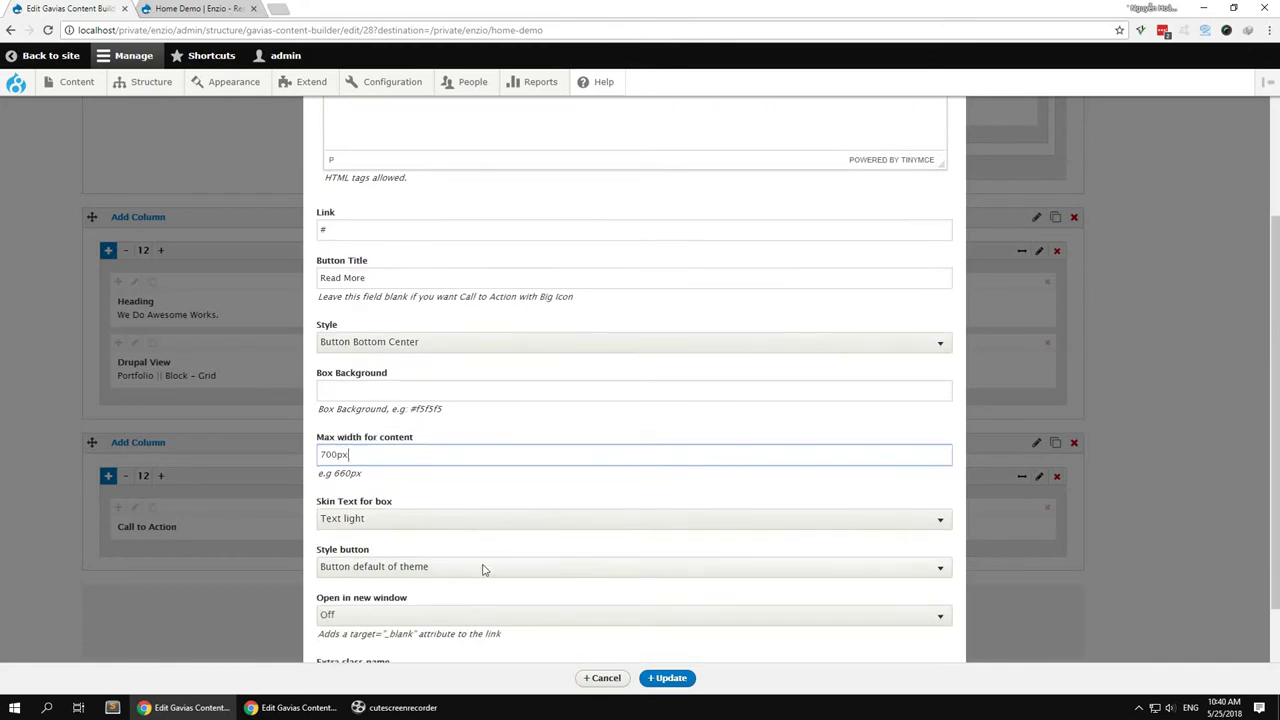
{"action": "left_click", "coordinate": [640, 678]}
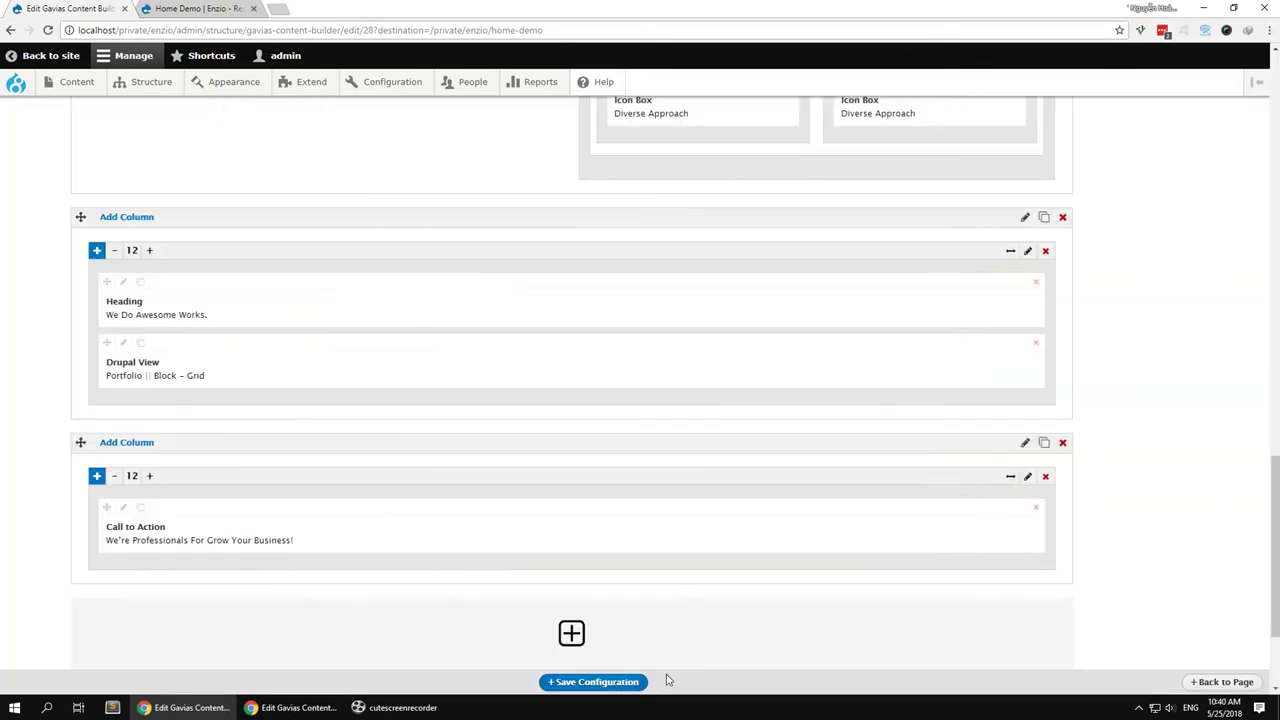
Set the call-to-action row's background image to bg-1.jpg from the gbb-uploads folder
{"action": "key", "text": "alt+Tab"}
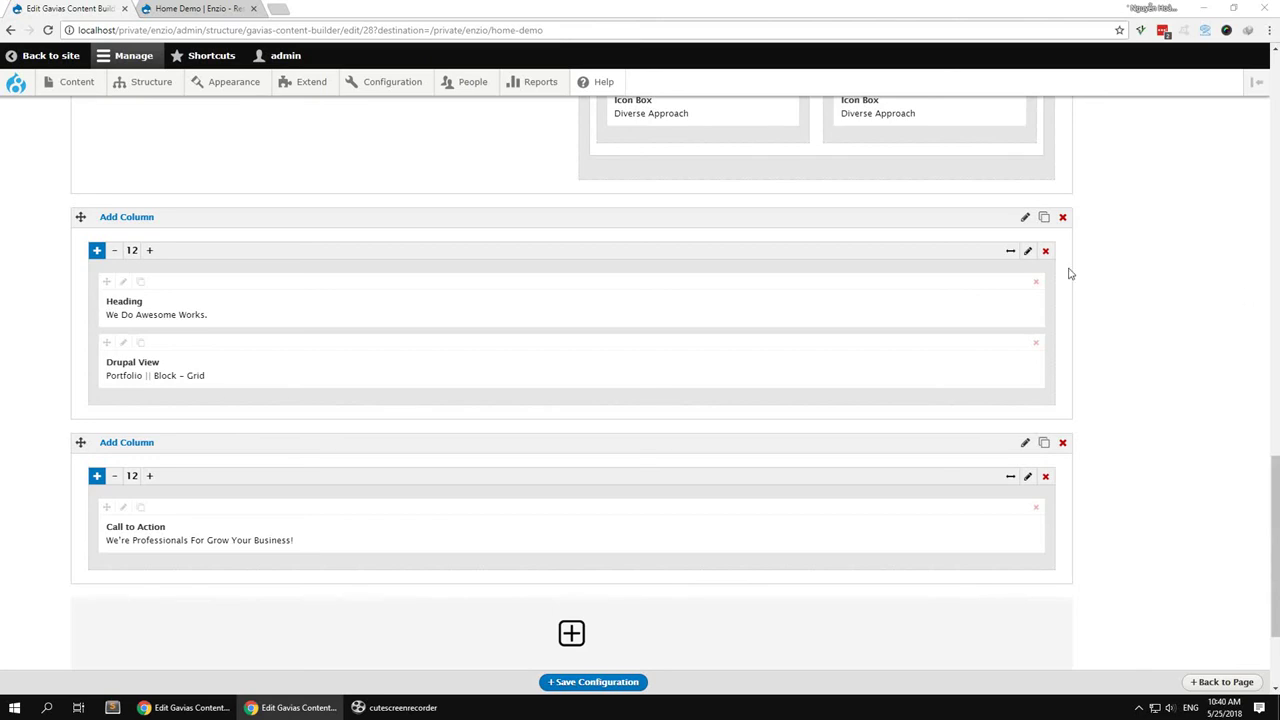
{"action": "left_click", "coordinate": [1024, 442]}
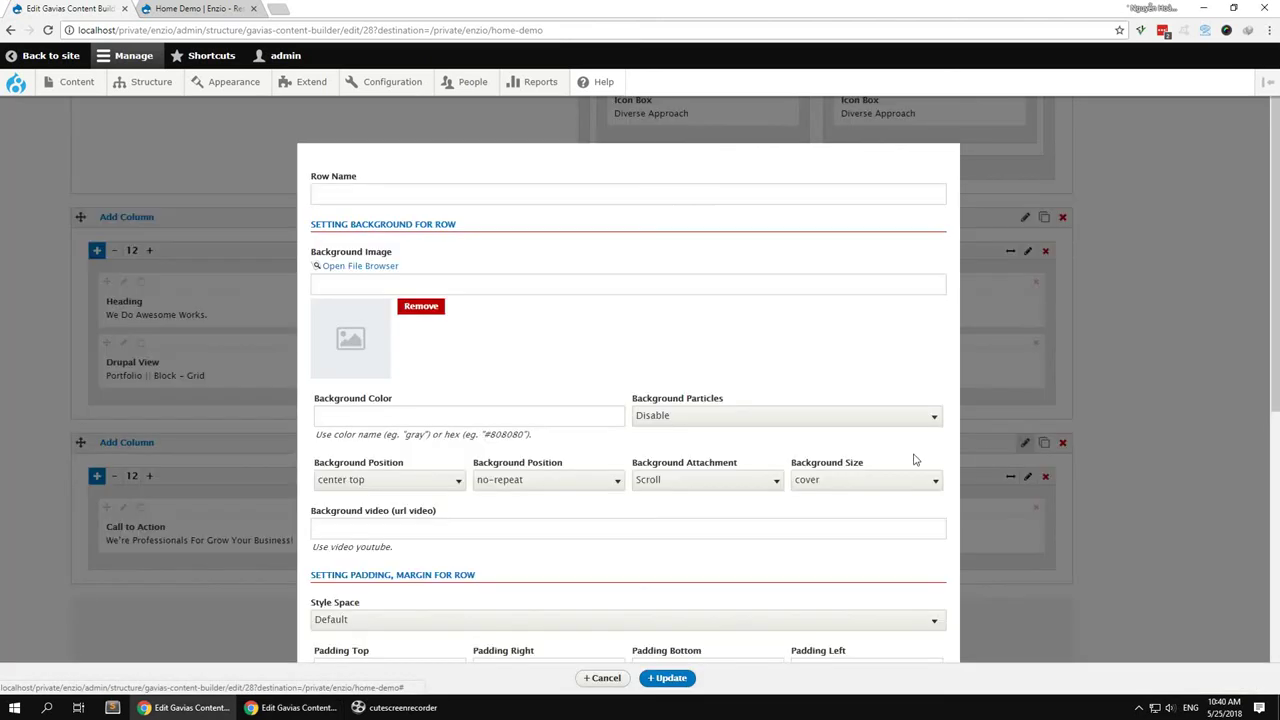
{"action": "left_click", "coordinate": [385, 266]}
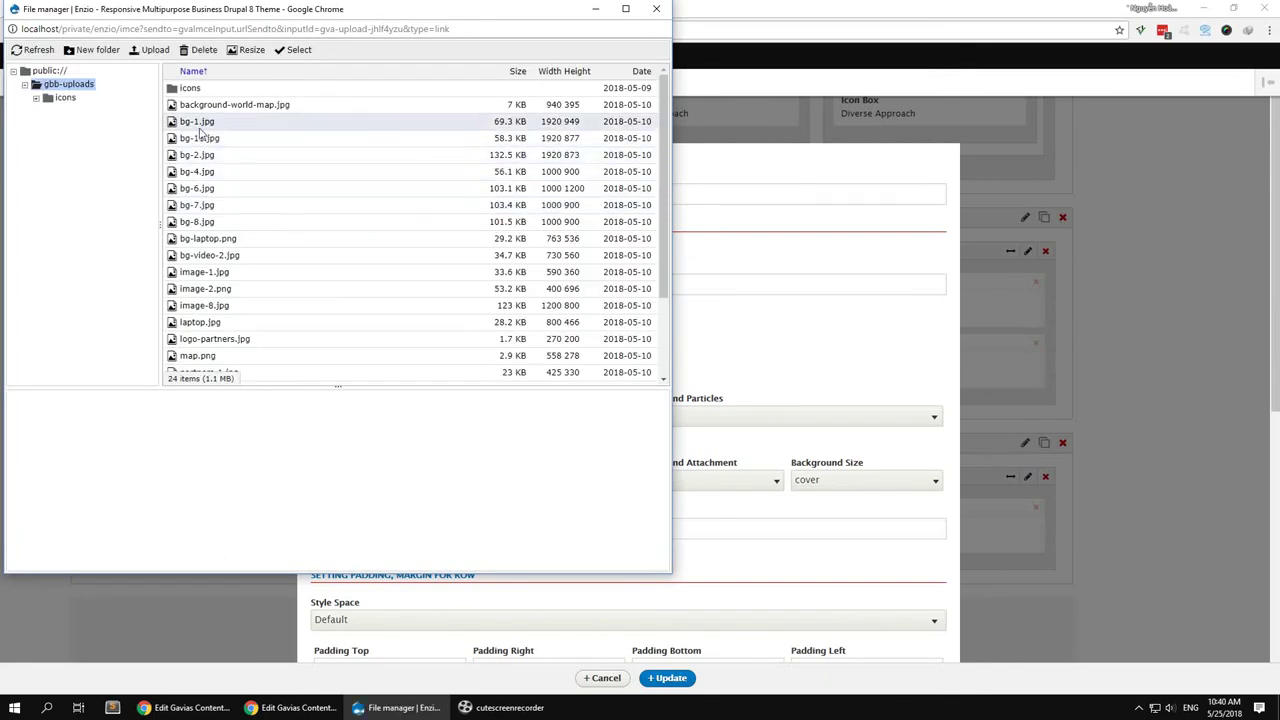
{"action": "double_click", "coordinate": [199, 124]}
Set the row's background attachment to Parallax and its position to center center, apply it and save the configuration
{"action": "left_click", "coordinate": [686, 441]}
{"action": "left_click", "coordinate": [680, 474]}
{"action": "scroll", "coordinate": [660, 485], "scroll_direction": "down", "scroll_amount": 1}
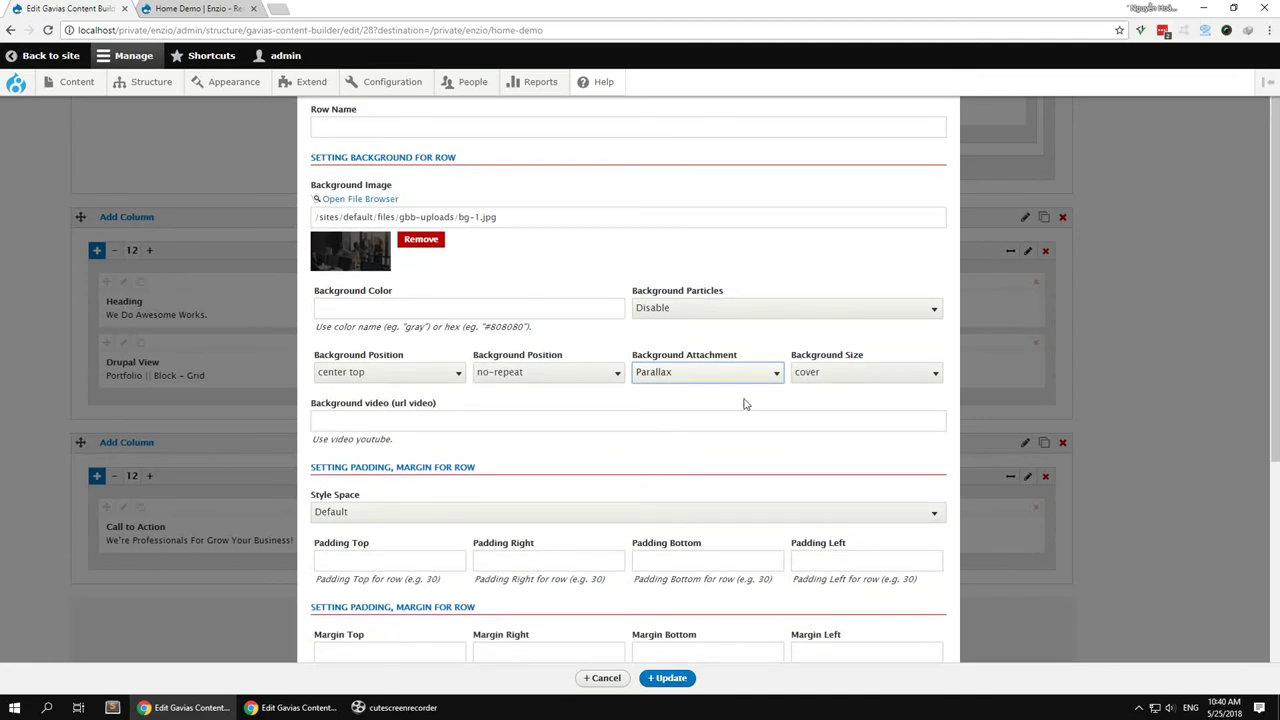
{"action": "left_click", "coordinate": [405, 372]}
{"action": "left_click", "coordinate": [350, 434]}
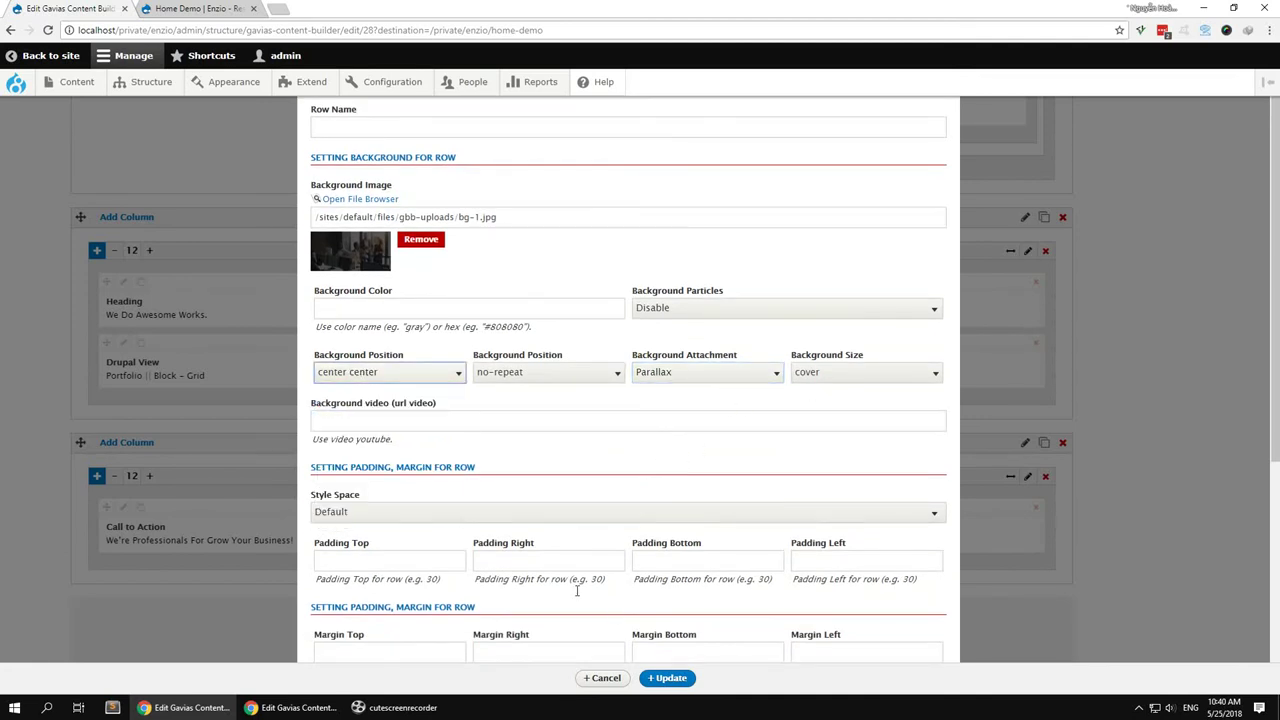
{"action": "left_click", "coordinate": [666, 678]}
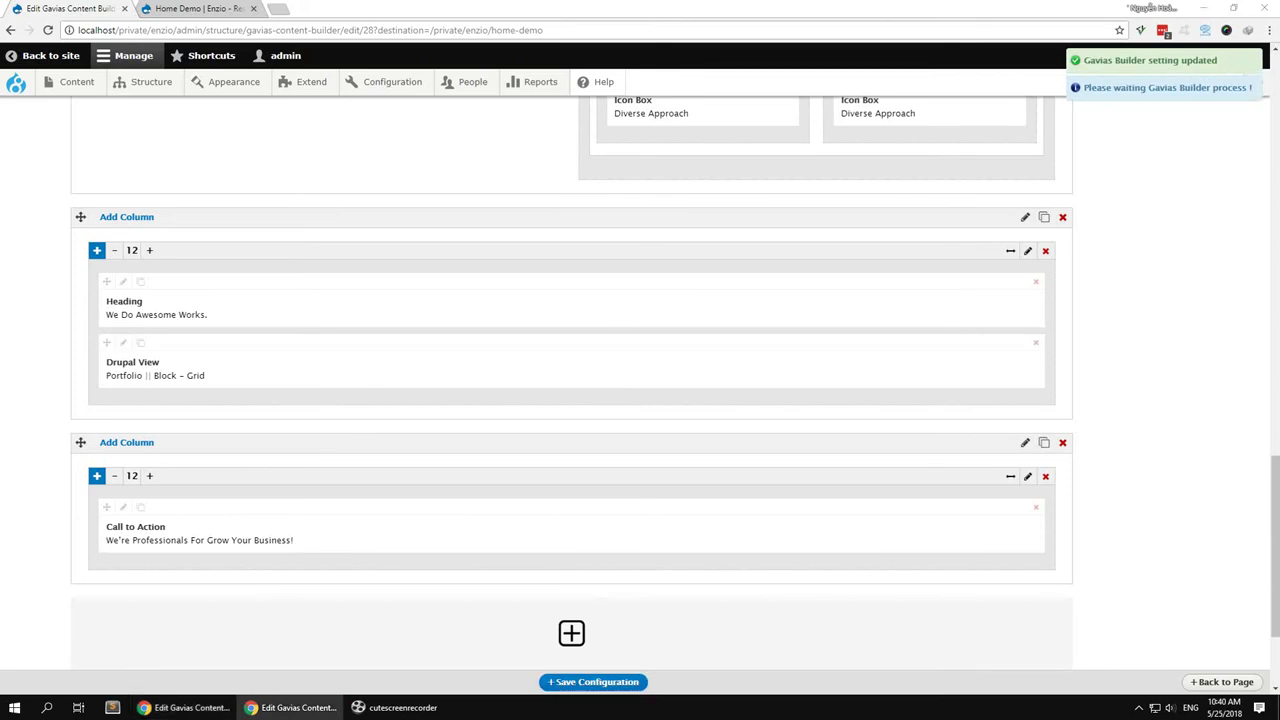
Refresh the Home Demo page and examine the call-to-action section below the portfolio grid
{"action": "left_click", "coordinate": [190, 11]}
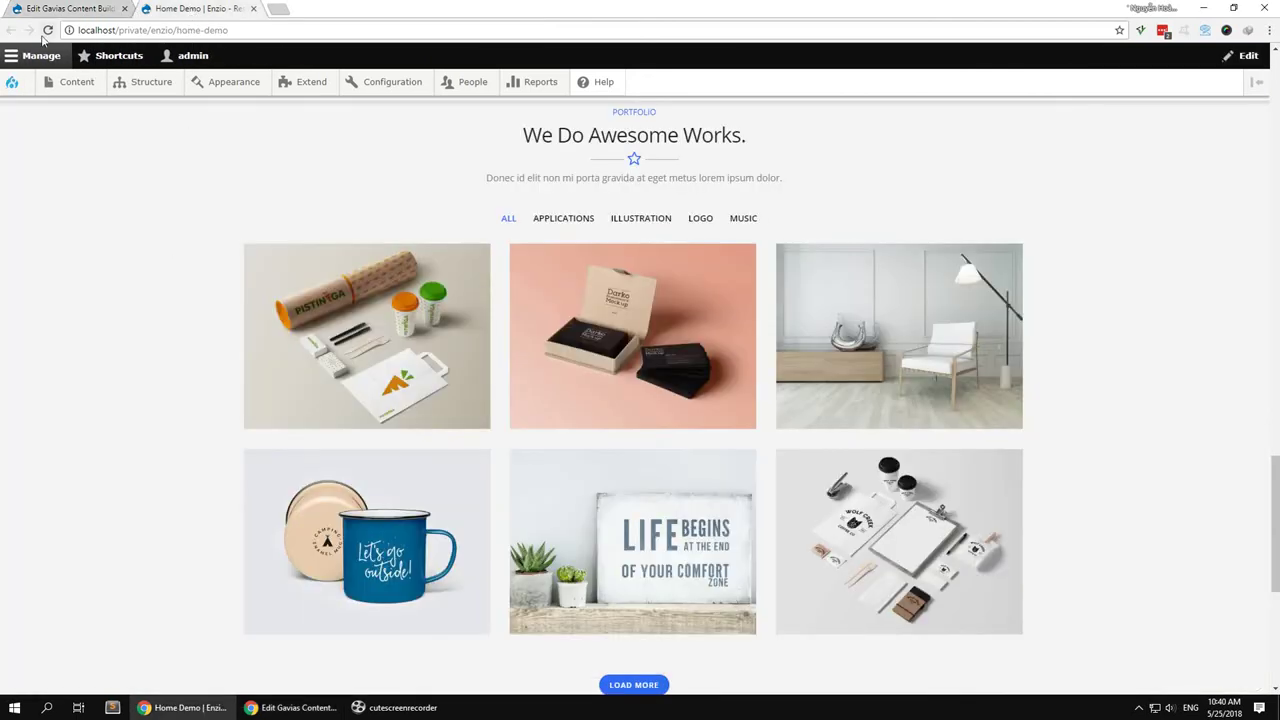
{"action": "scroll", "coordinate": [121, 250], "scroll_direction": "down", "scroll_amount": 2}
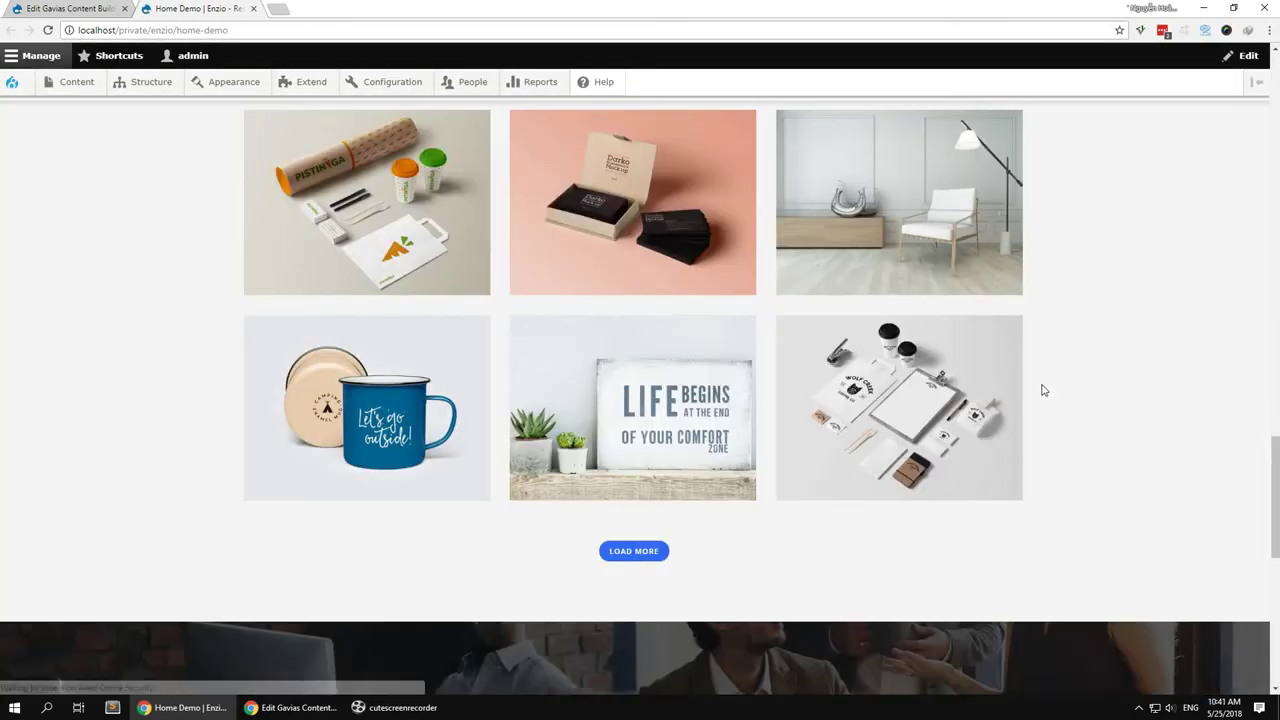
{"action": "scroll", "coordinate": [1040, 390], "scroll_direction": "down", "scroll_amount": 4}
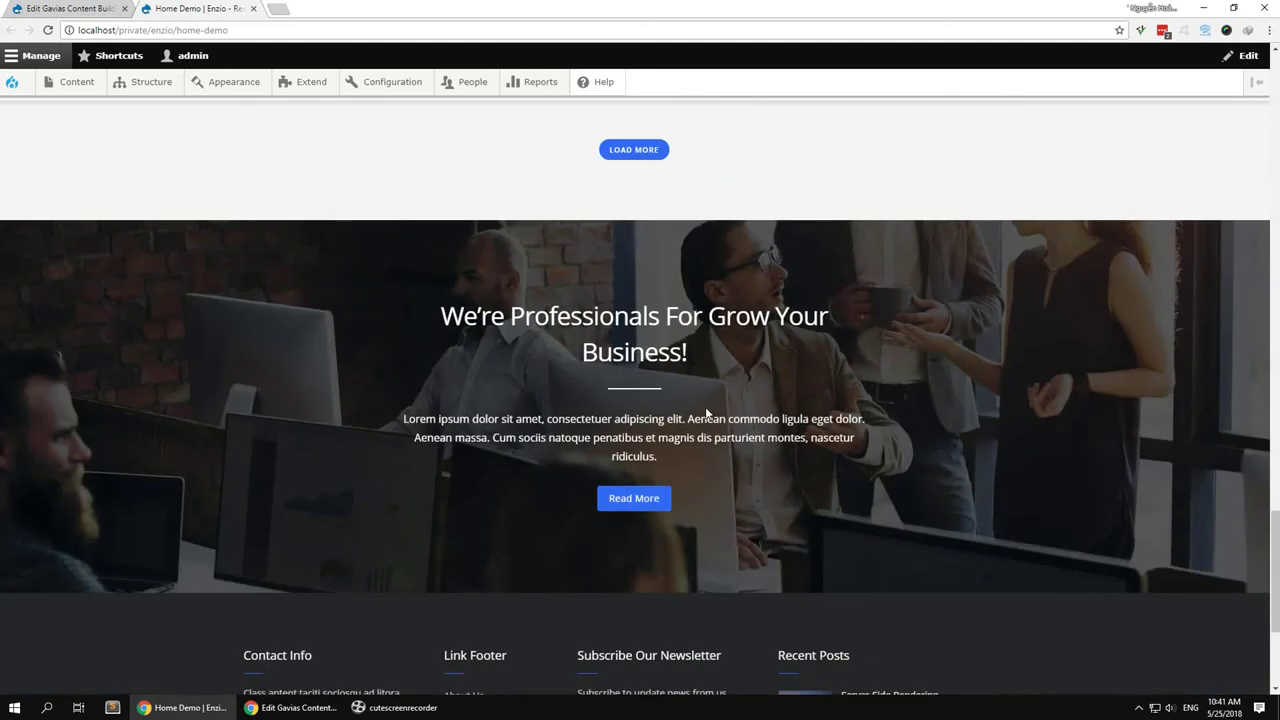
{"action": "scroll", "coordinate": [153, 145], "scroll_direction": "down", "scroll_amount": 3}
{"action": "scroll", "coordinate": [151, 246], "scroll_direction": "up", "scroll_amount": 4}
{"action": "scroll", "coordinate": [109, 129], "scroll_direction": "down", "scroll_amount": 2}
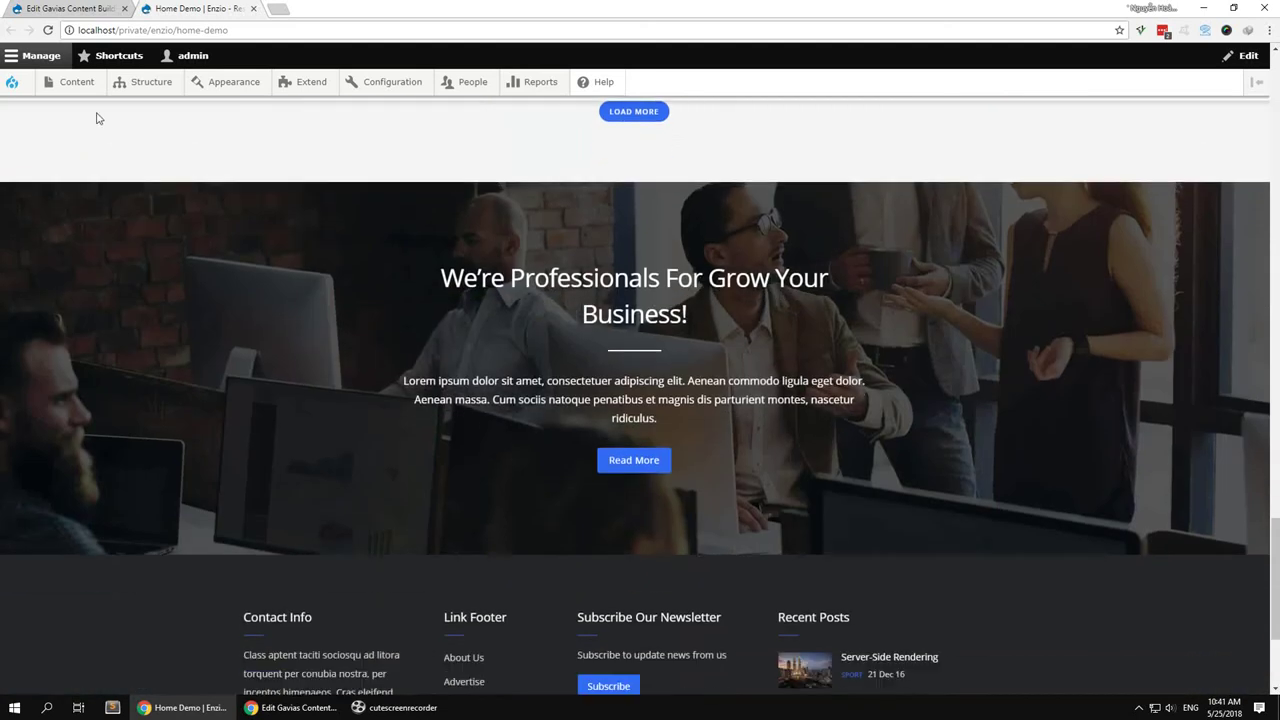
Enable background particles for the call-to-action row, apply and save the configuration, and reload the Home Demo page to check the section
{"action": "left_click", "coordinate": [90, 13]}
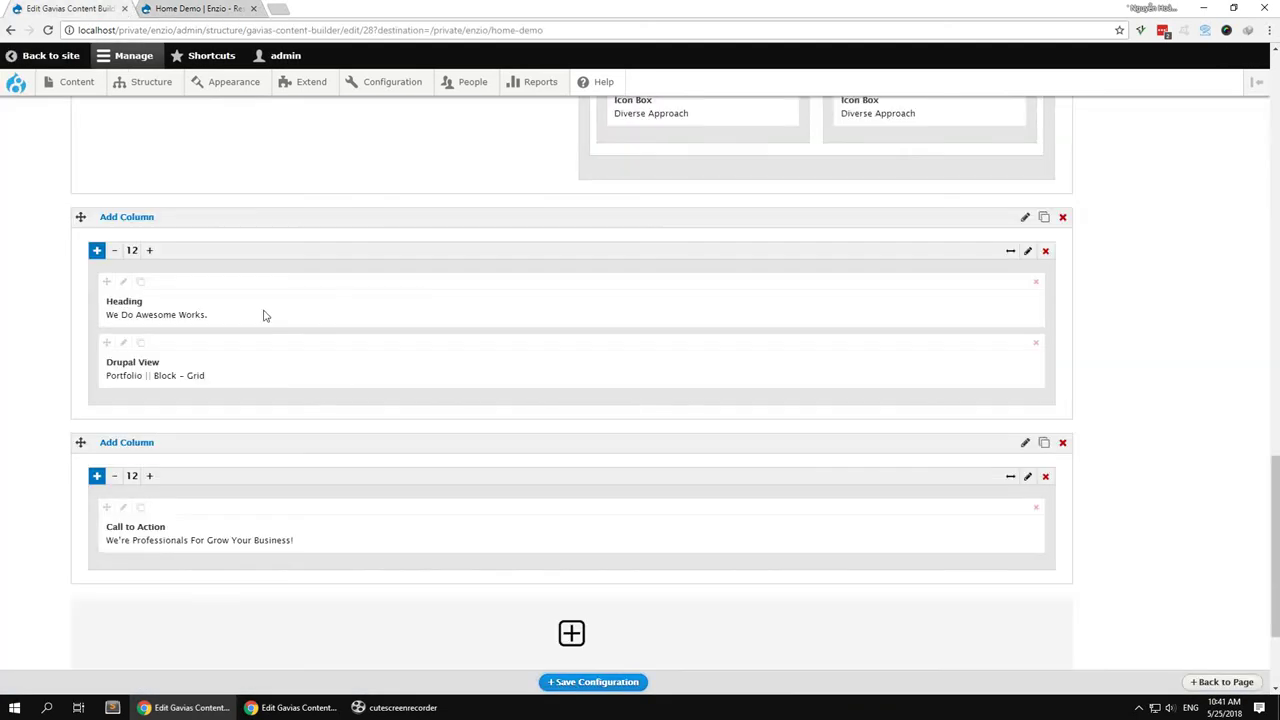
{"action": "left_click", "coordinate": [1024, 443]}
{"action": "left_click", "coordinate": [680, 377]}
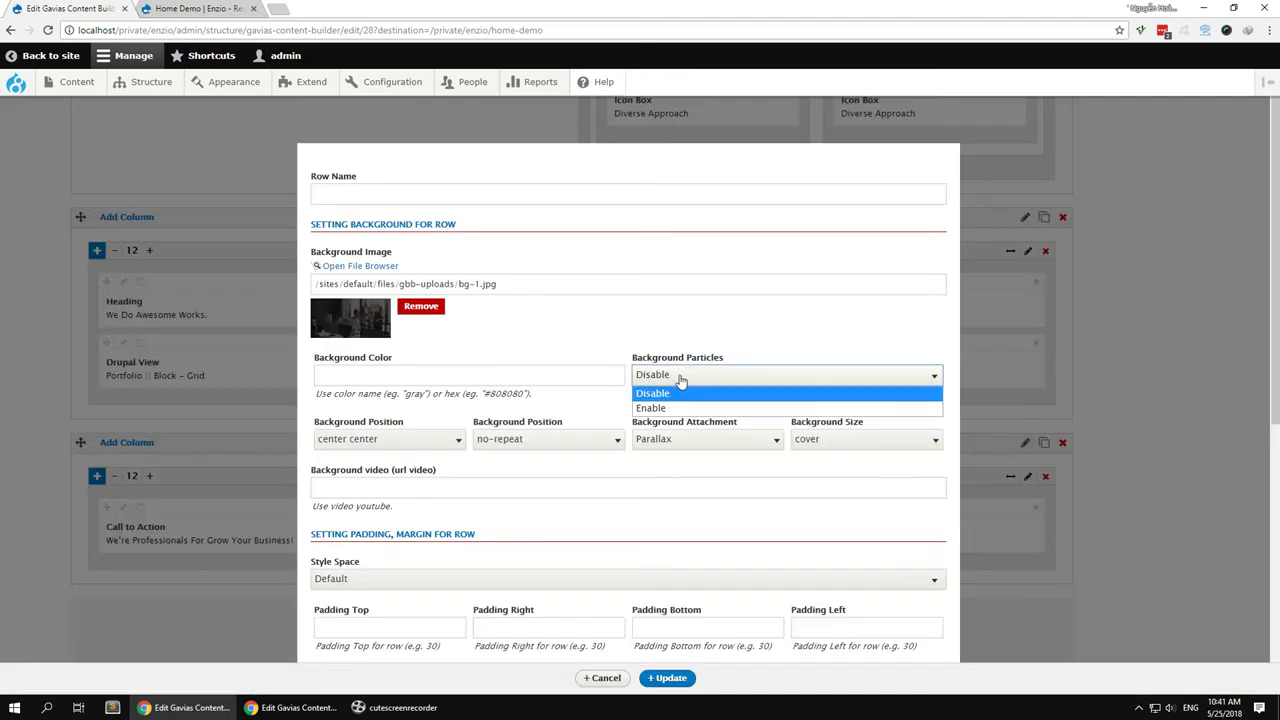
{"action": "left_click", "coordinate": [660, 408]}
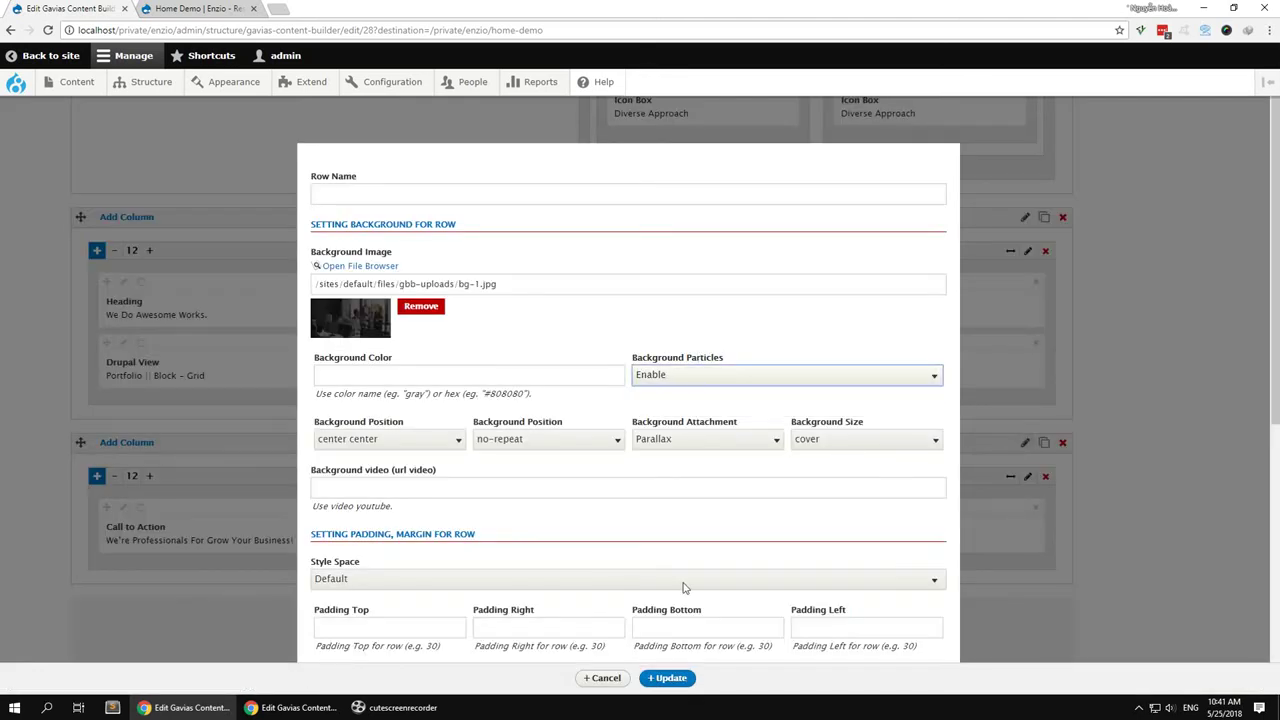
{"action": "left_click", "coordinate": [668, 678]}
{"action": "left_click", "coordinate": [620, 684]}
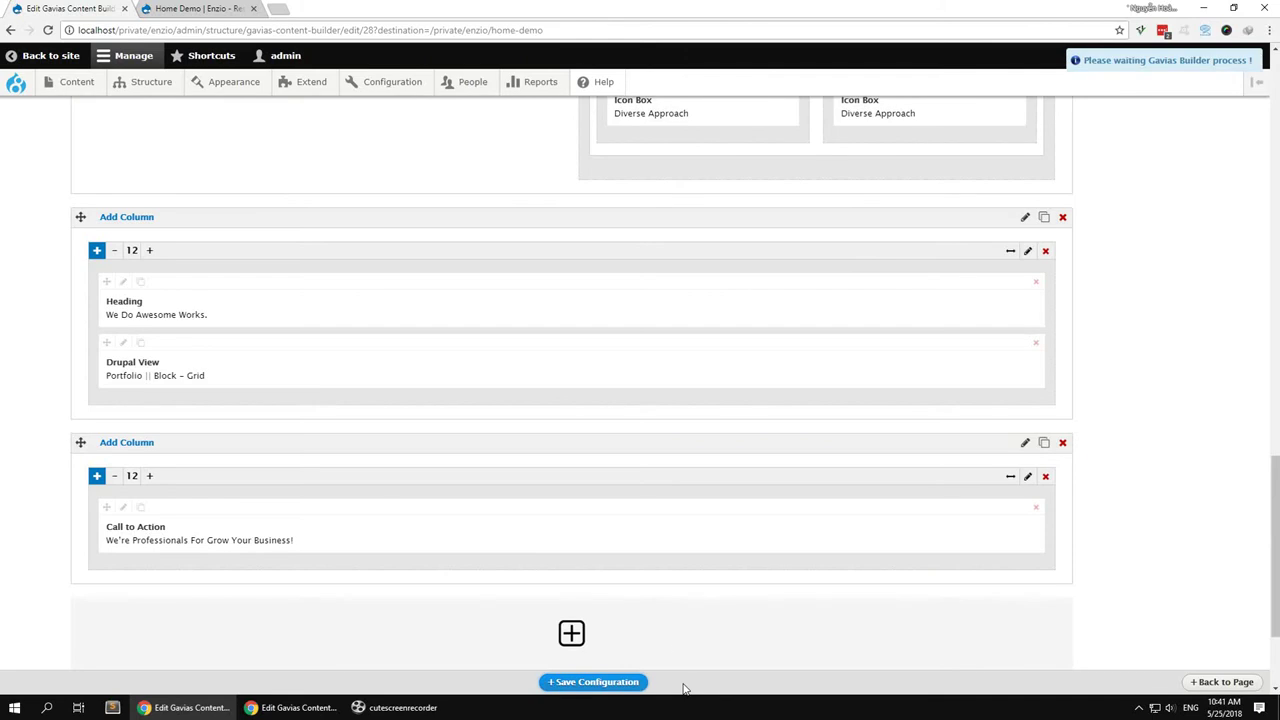
{"action": "left_click", "coordinate": [188, 10]}
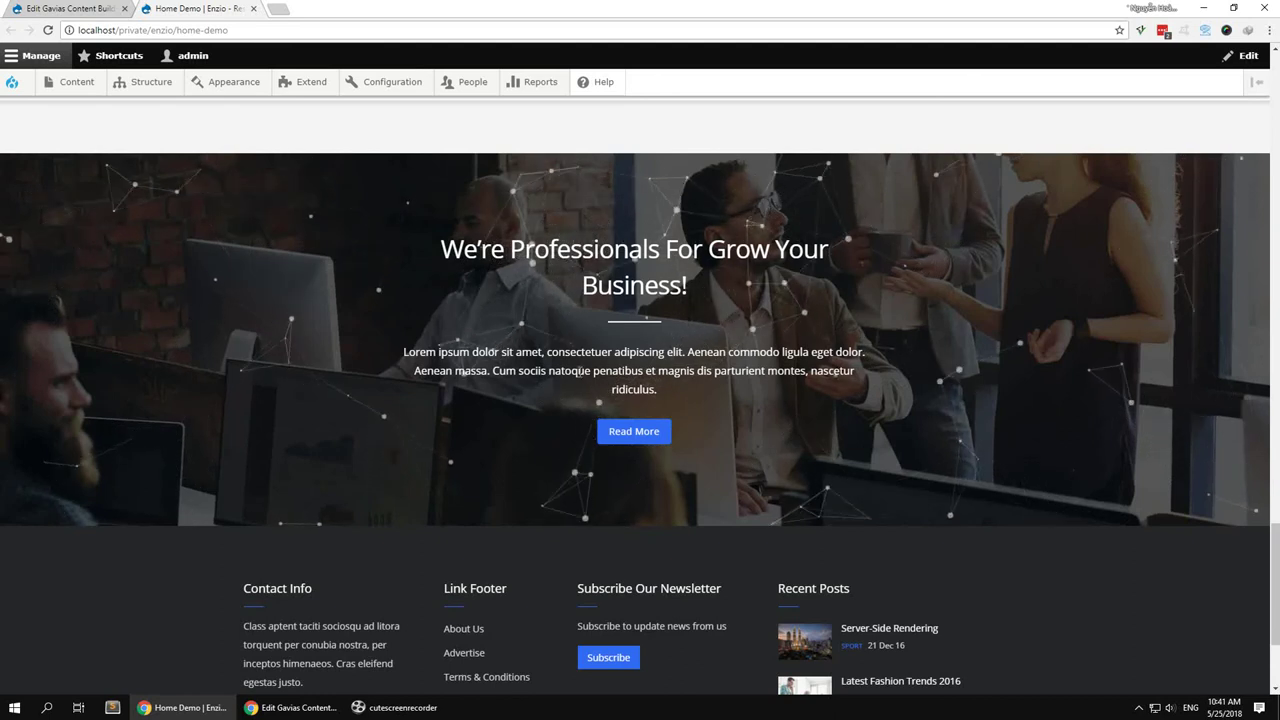
Return to the builder and add a row with a 1/1 column below the call-to-action row
{"action": "key", "text": "ctrl+Tab"}
{"action": "scroll", "coordinate": [326, 391], "scroll_direction": "down", "scroll_amount": 3}
{"action": "left_click", "coordinate": [569, 480]}
{"action": "left_click", "coordinate": [127, 442]}
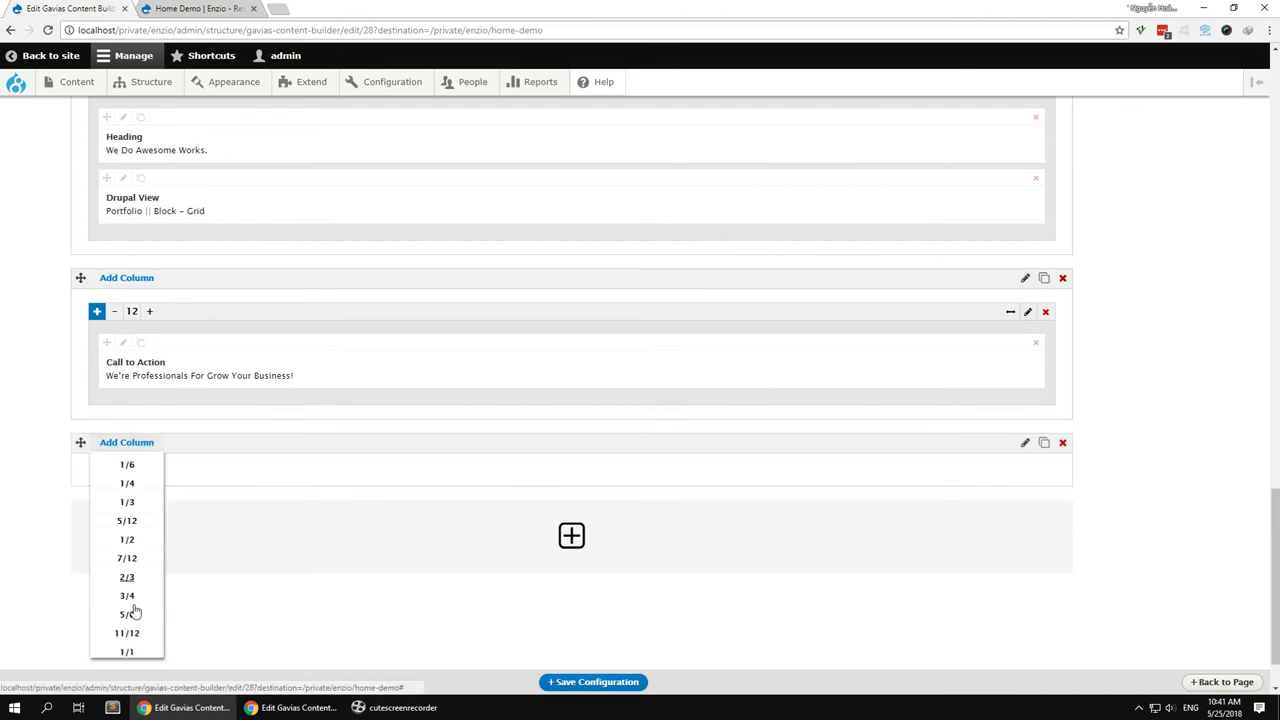
{"action": "left_click", "coordinate": [129, 652]}
Add a Heading titled "Happy <strong>Customers</strong>", sub title "Testimonial", description "Trusted by some of the world's biggest brands.", and apply it
{"action": "left_click", "coordinate": [97, 476]}
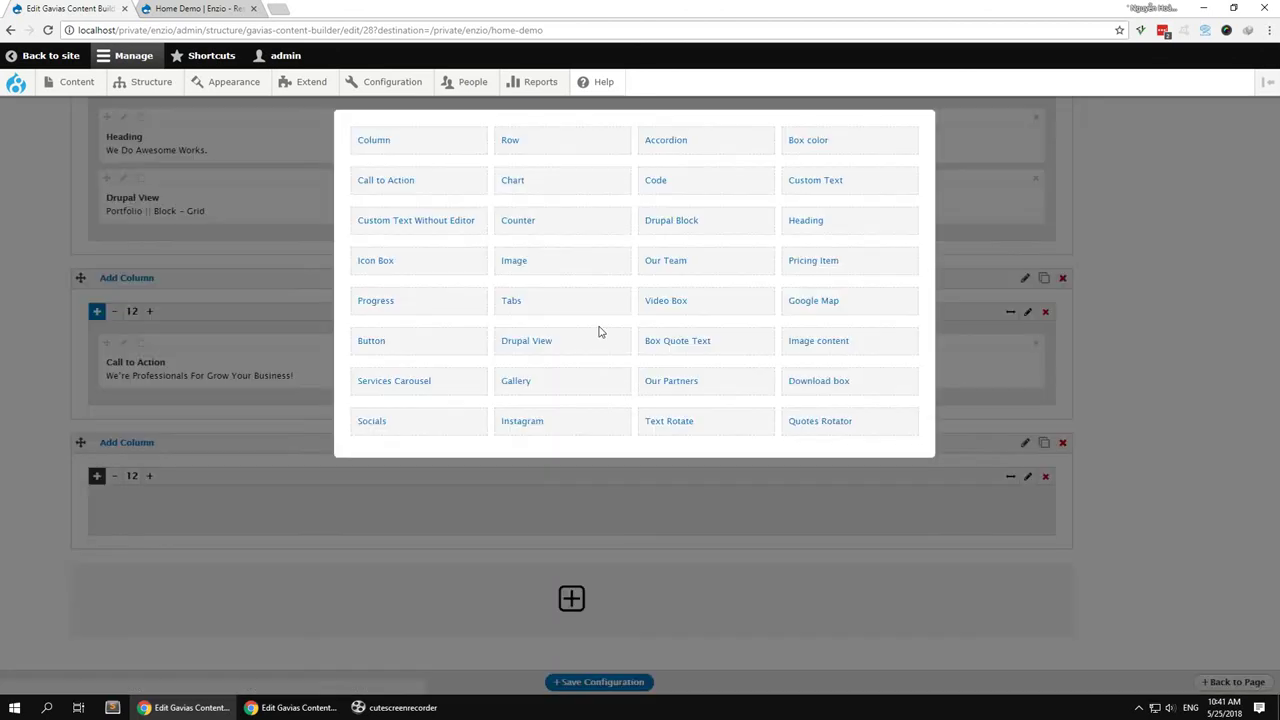
{"action": "left_click", "coordinate": [801, 224]}
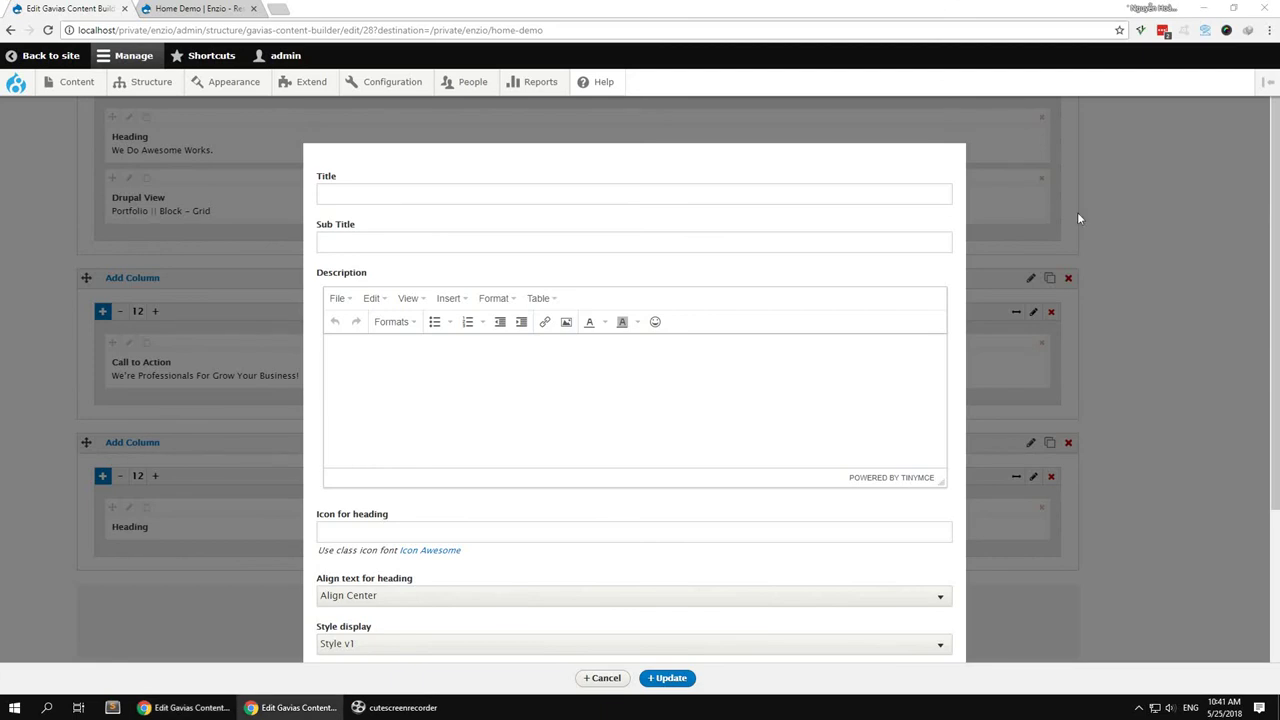
{"action": "left_click", "coordinate": [631, 193]}
{"action": "type", "text": "Happy <strong>Customers</strong>"}
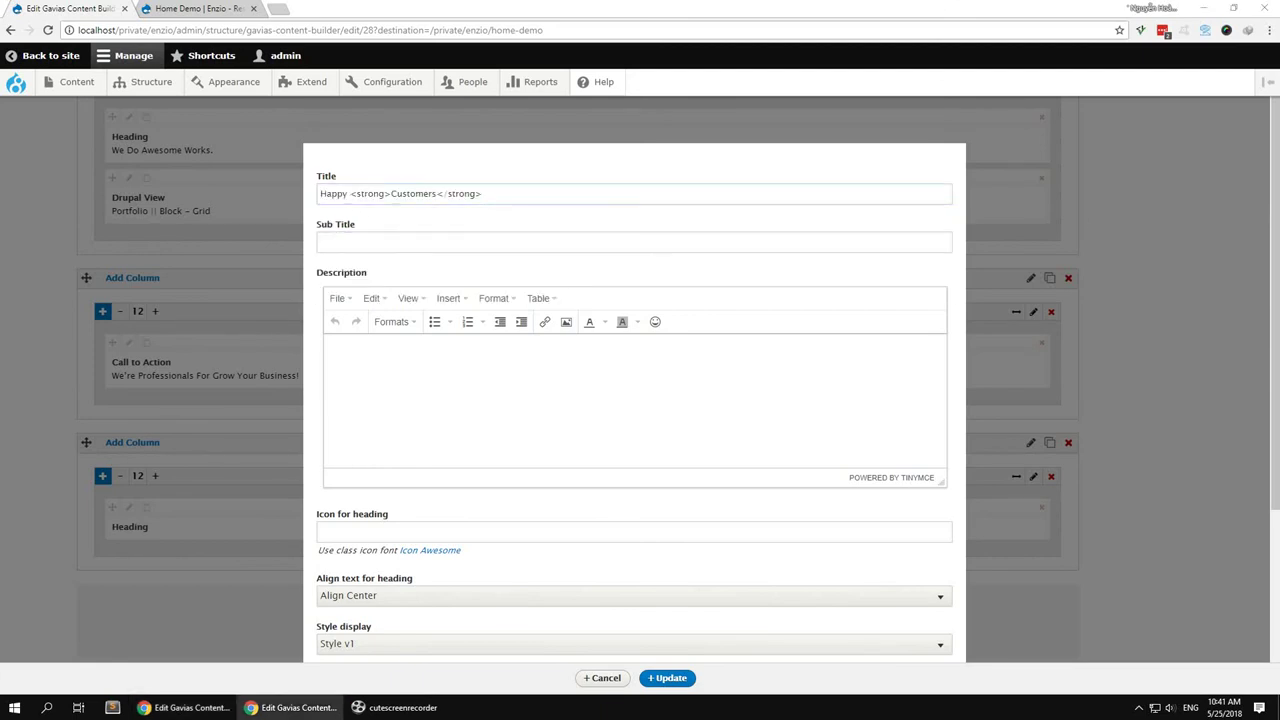
{"action": "left_click", "coordinate": [838, 440]}
{"action": "type", "text": "Trusted by some of the world's biggest brands."}
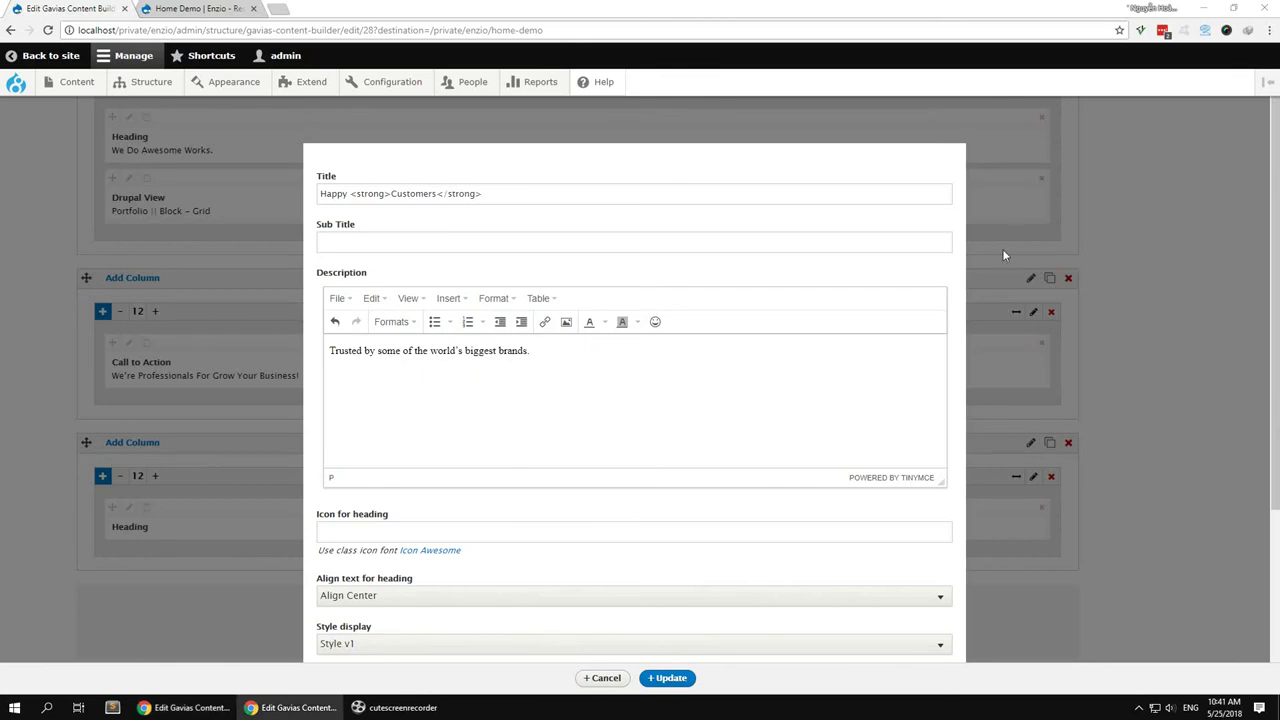
{"action": "left_click", "coordinate": [670, 241]}
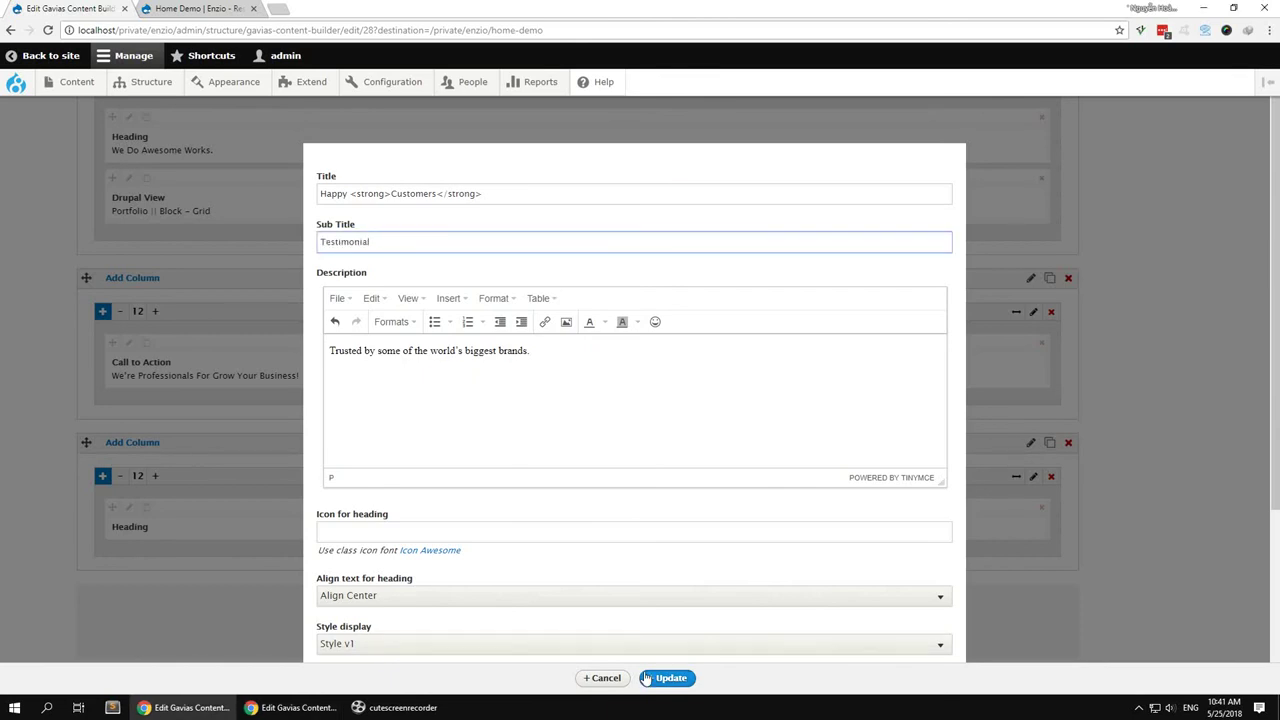
{"action": "left_click", "coordinate": [648, 678]}
Add a Drupal View showing Testimonial || Testimonial 2 below the "Happy Customers" heading, apply it, and save the configuration
{"action": "key", "text": "alt+Tab"}
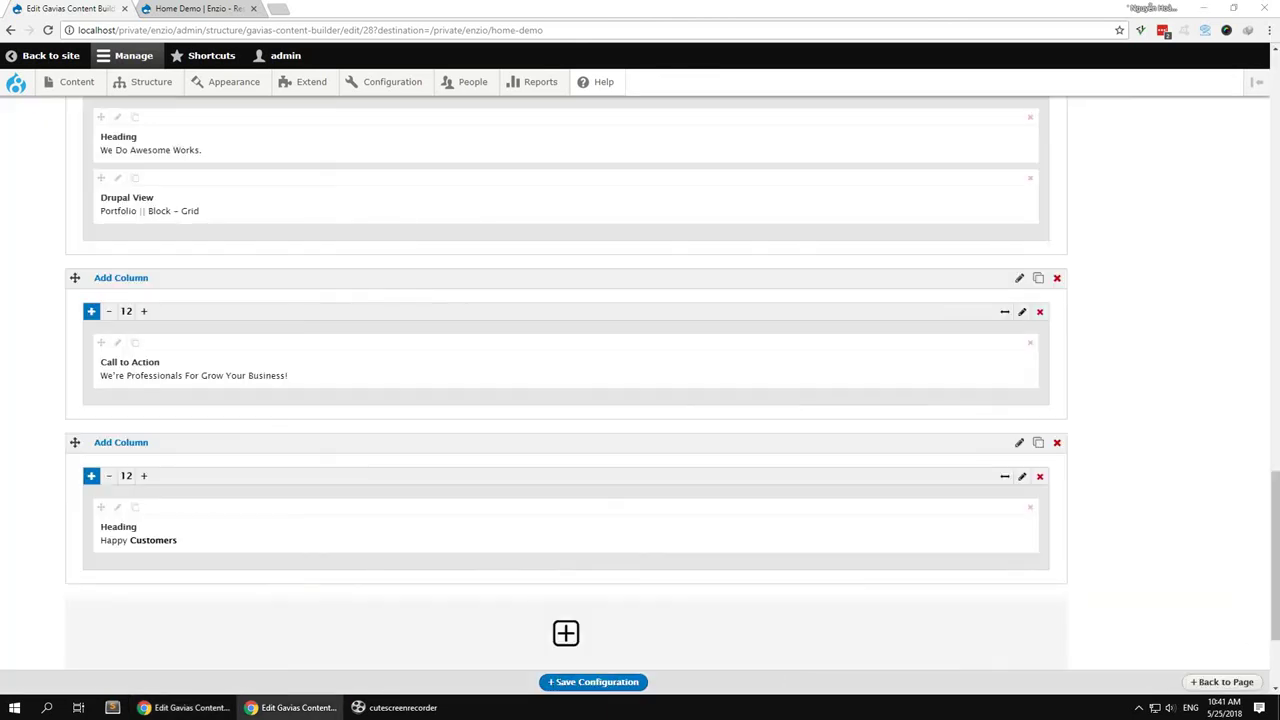
{"action": "left_click", "coordinate": [91, 476]}
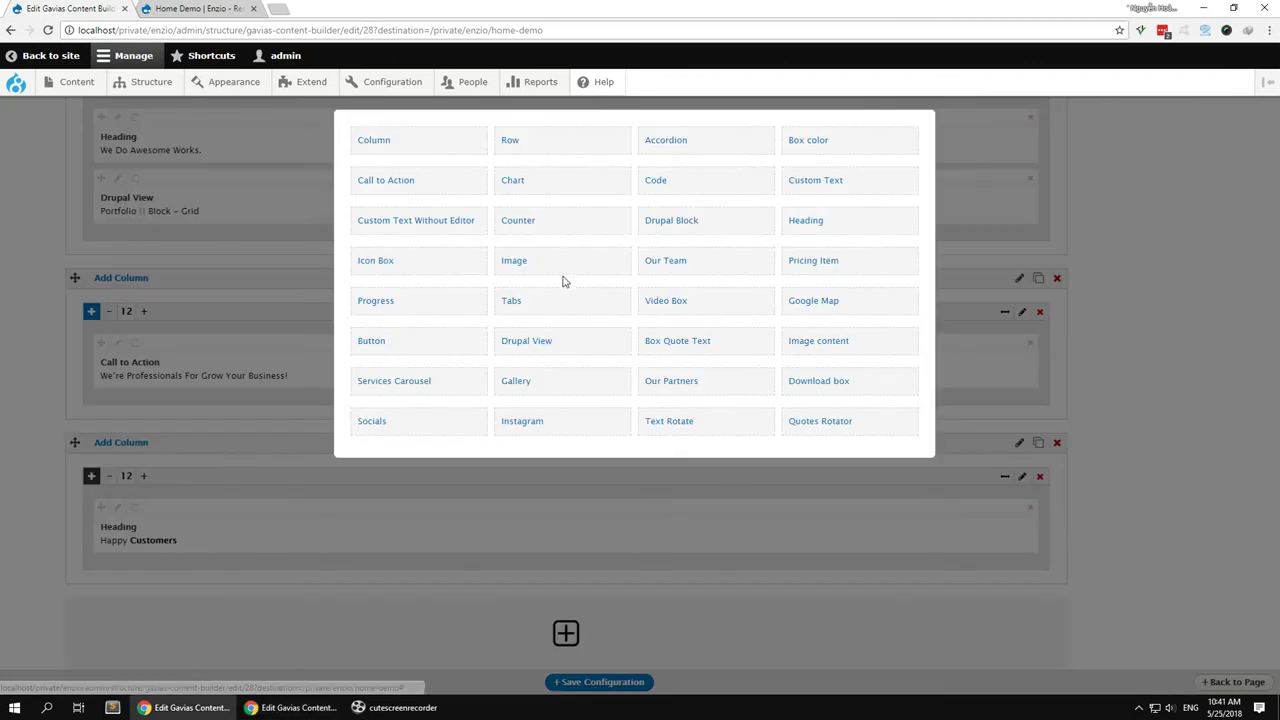
{"action": "left_click", "coordinate": [537, 343]}
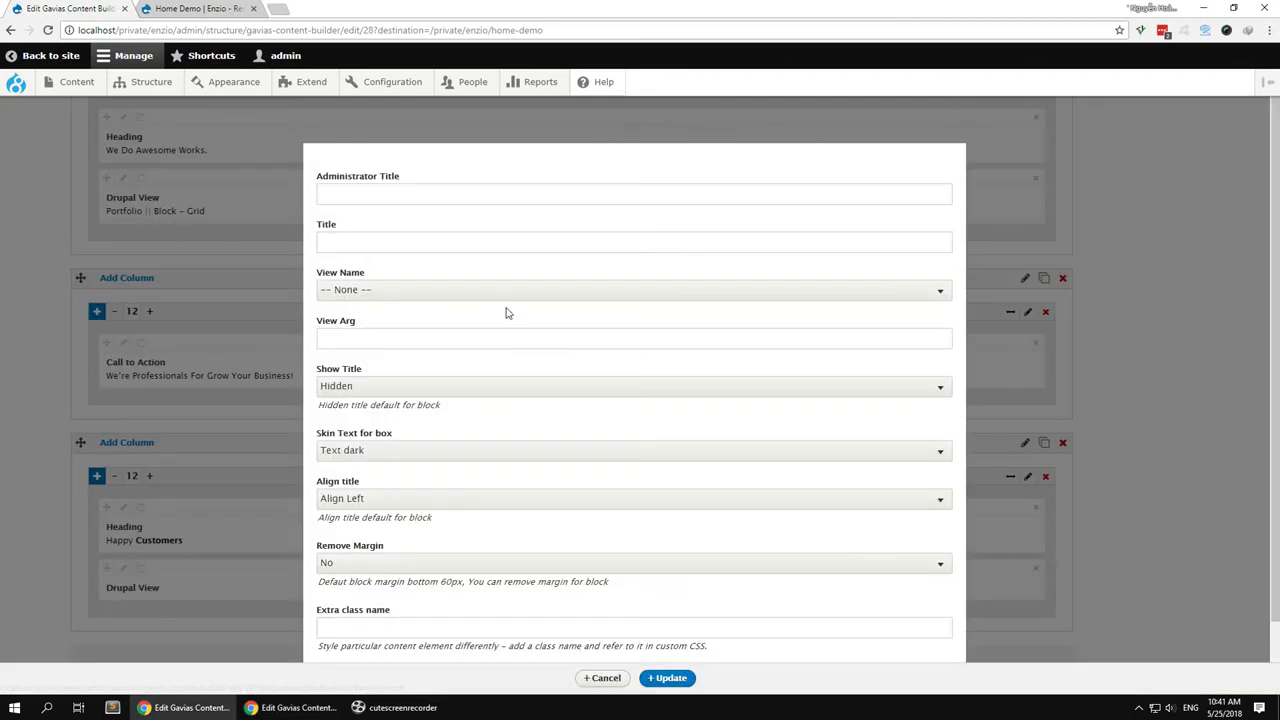
{"action": "left_click", "coordinate": [489, 292]}
{"action": "scroll", "coordinate": [475, 428], "scroll_direction": "down", "scroll_amount": 5}
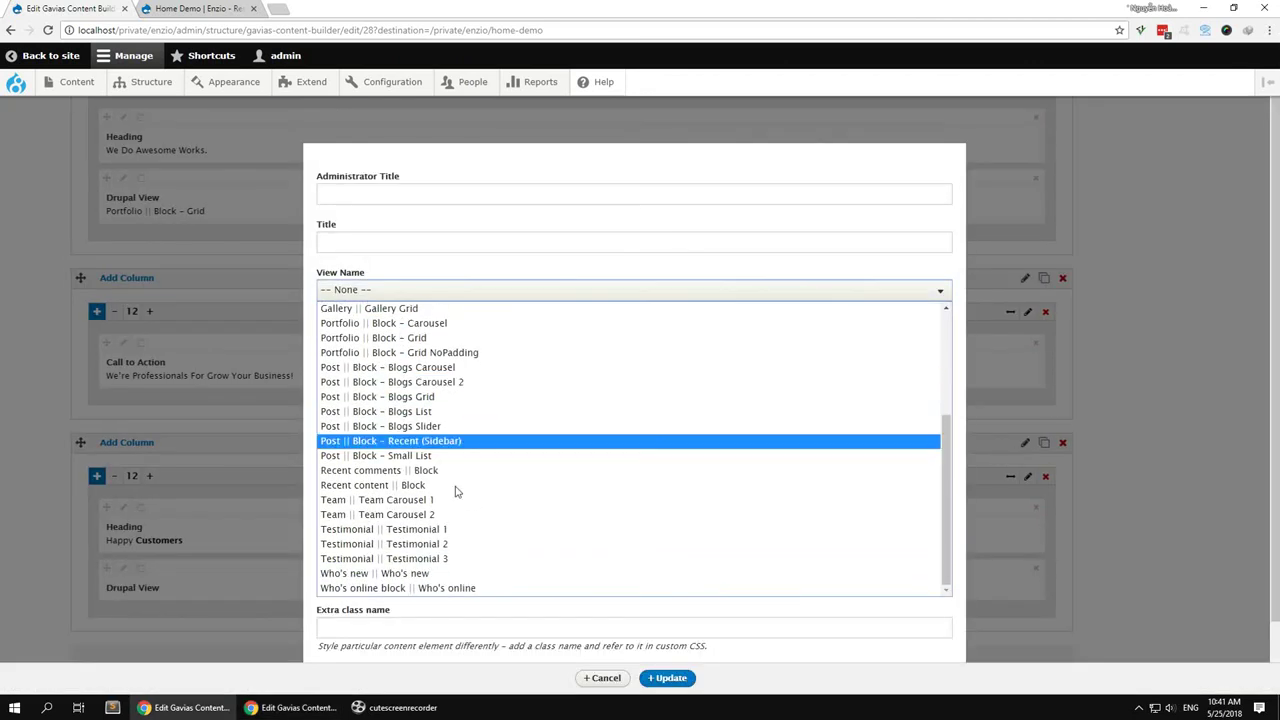
{"action": "left_click", "coordinate": [440, 519]}
{"action": "left_click", "coordinate": [432, 292]}
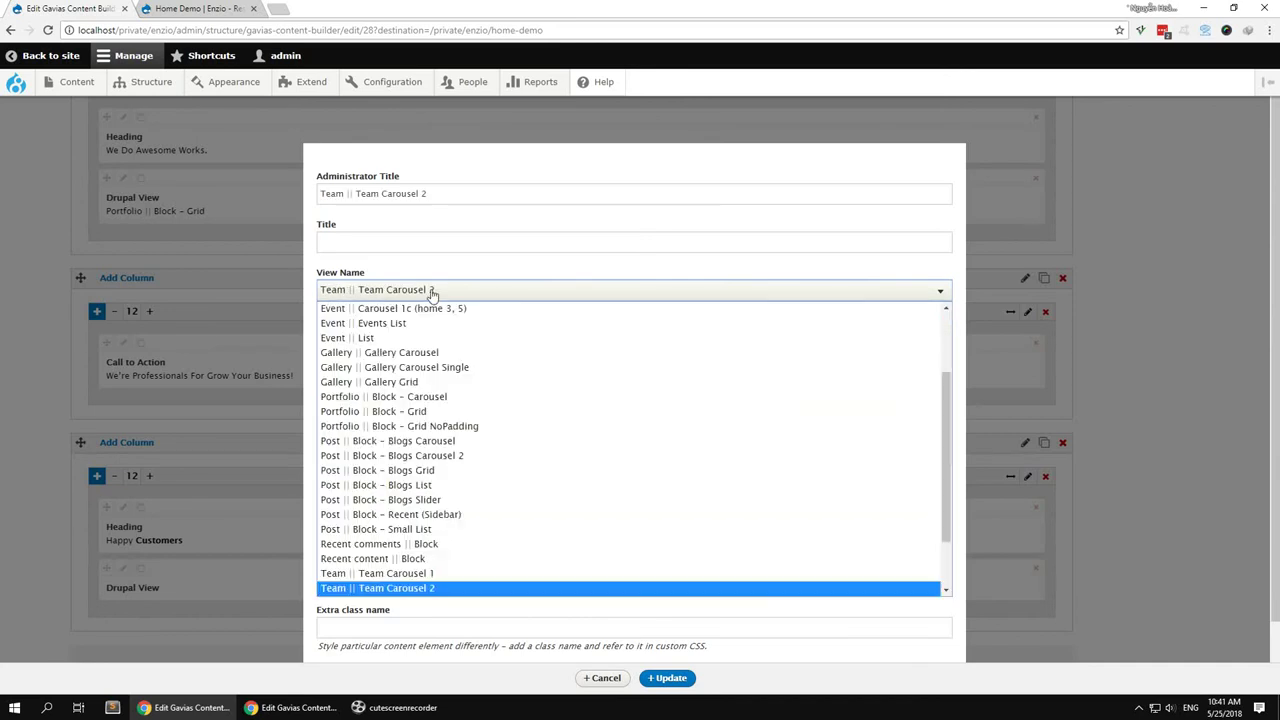
{"action": "scroll", "coordinate": [443, 510], "scroll_direction": "down", "scroll_amount": 2}
{"action": "left_click", "coordinate": [486, 543]}
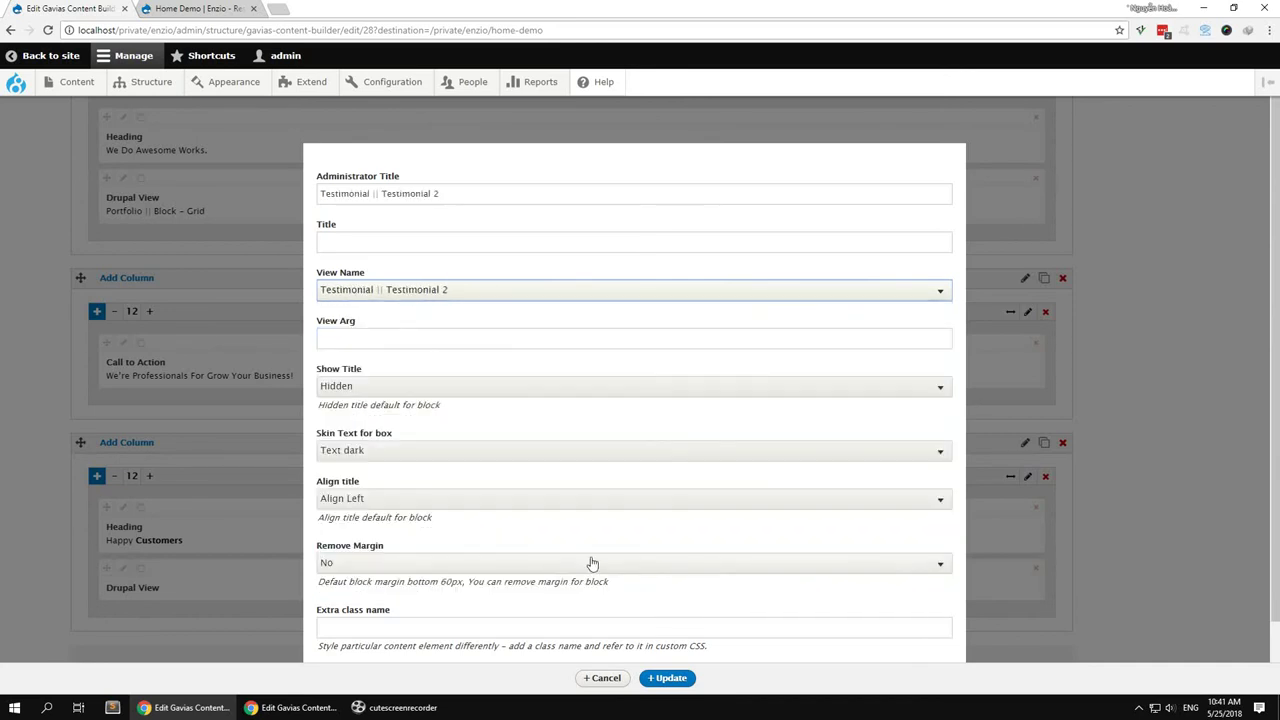
{"action": "left_click", "coordinate": [668, 678]}
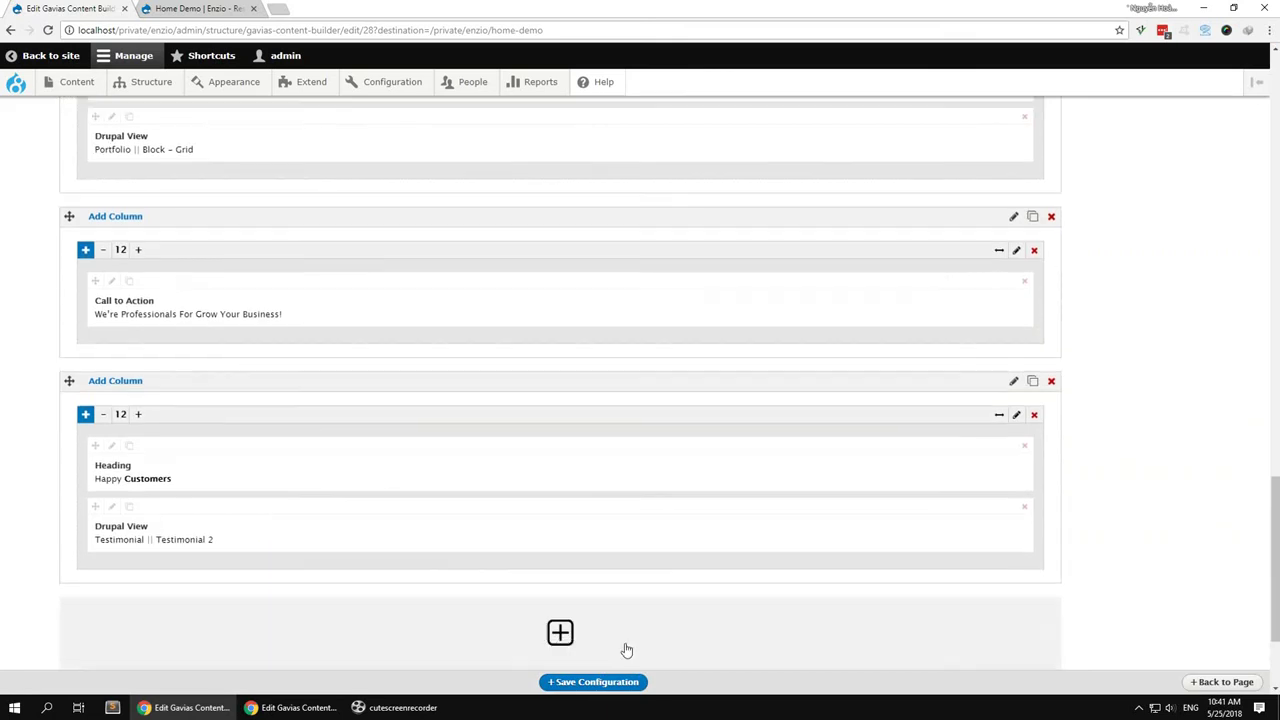
{"action": "left_click", "coordinate": [590, 682]}
Duplicate the testimonial row and set the copied heading's title to "Meet With <strong>Our Awesome</strong> Team."
{"action": "scroll", "coordinate": [597, 594], "scroll_direction": "down", "scroll_amount": 1}
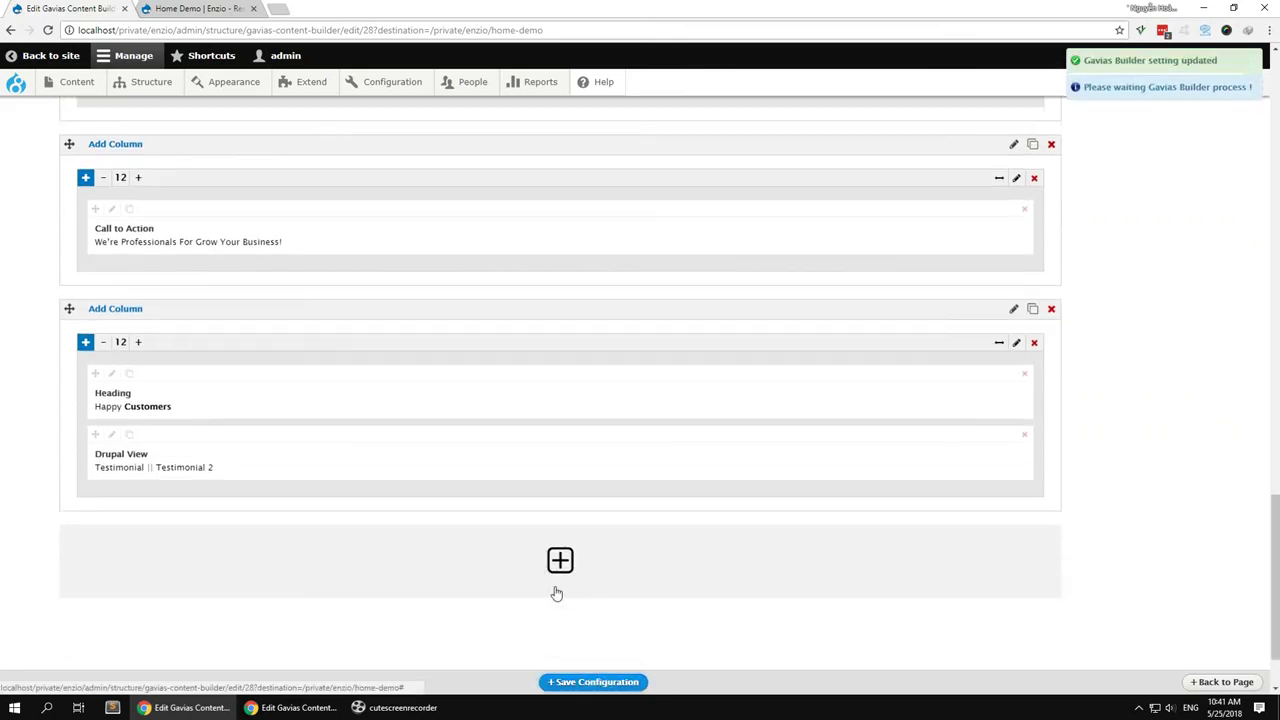
{"action": "left_click", "coordinate": [1033, 312]}
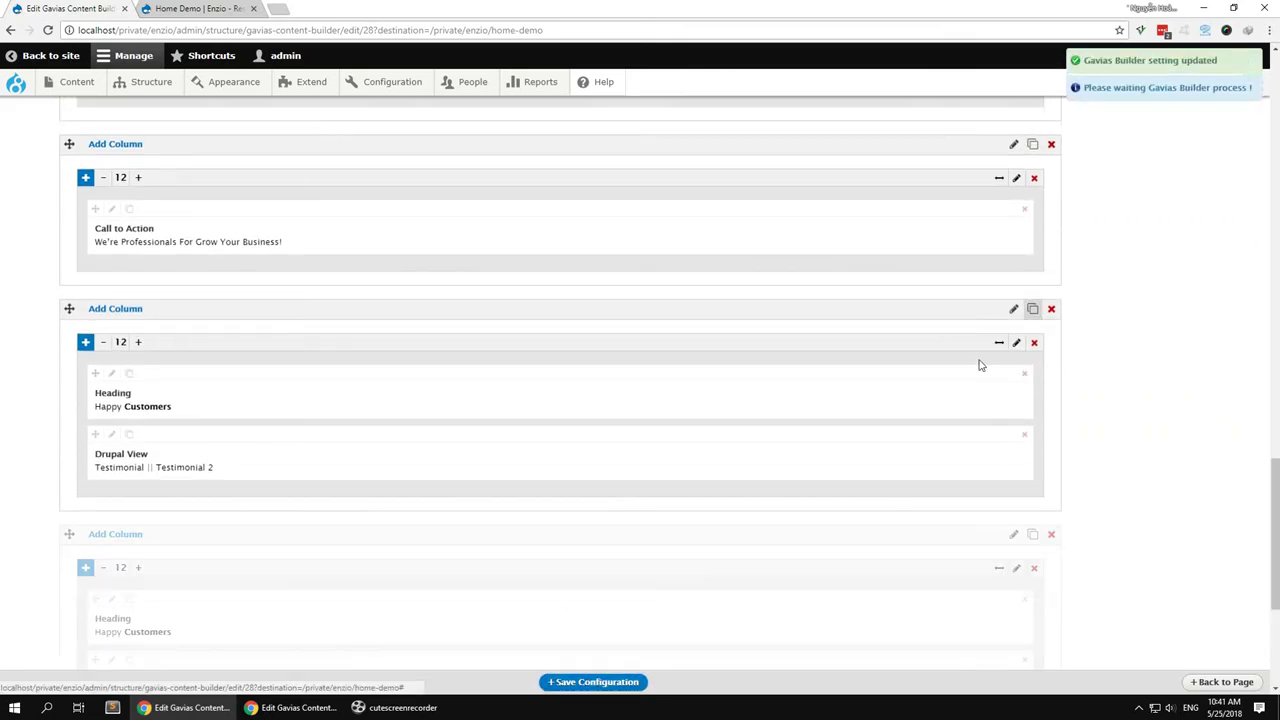
{"action": "scroll", "coordinate": [654, 534], "scroll_direction": "down", "scroll_amount": 2}
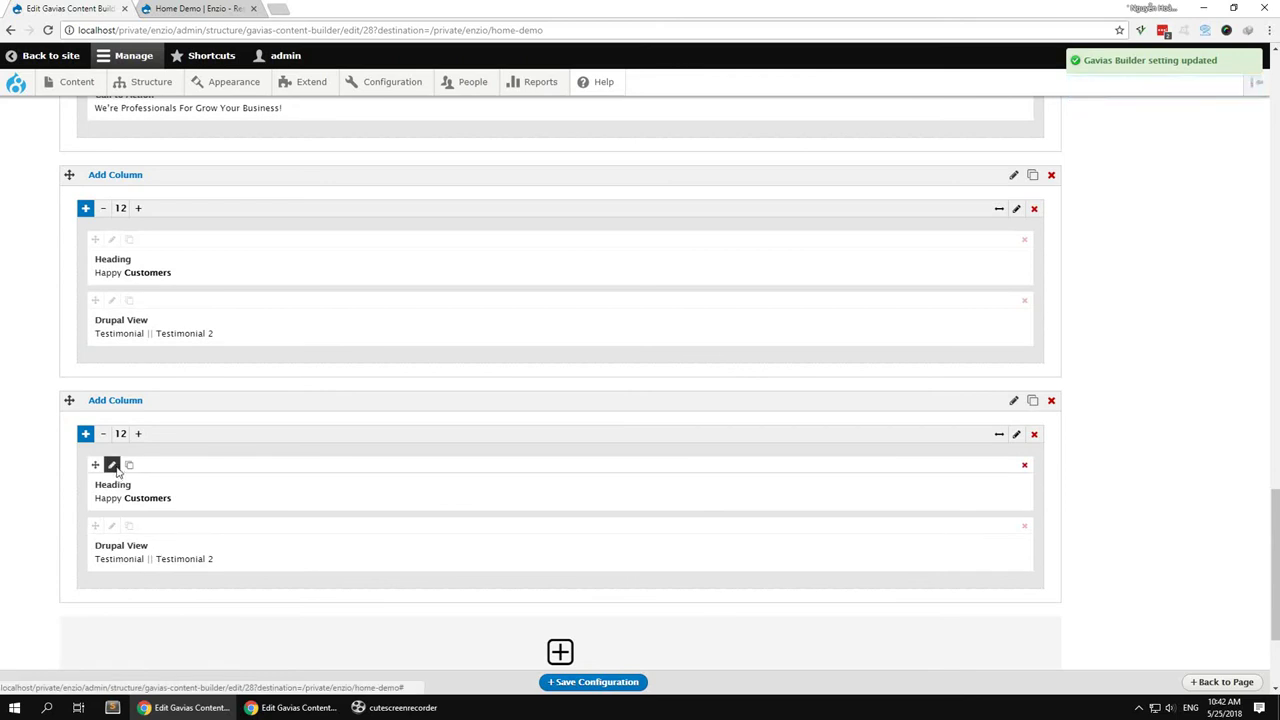
{"action": "left_click", "coordinate": [112, 466]}
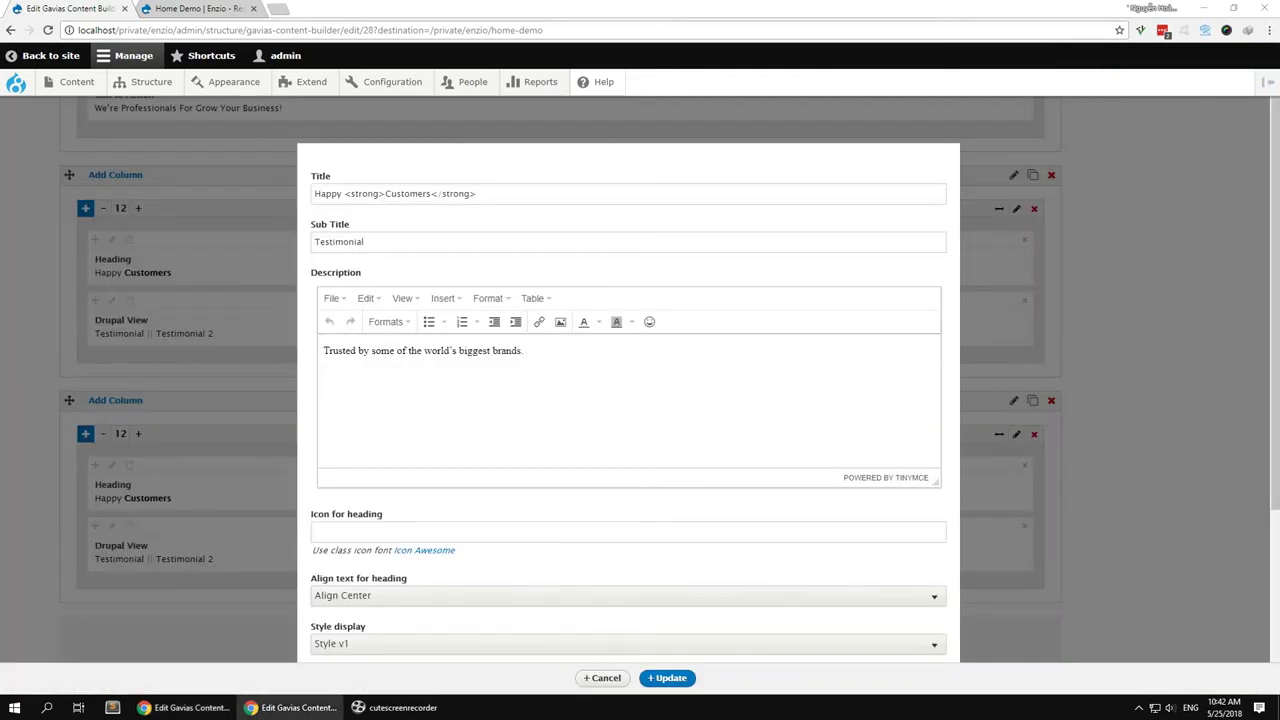
{"action": "left_click", "coordinate": [690, 192]}
{"action": "key", "text": "ctrl+a"}
{"action": "type", "text": "Meet With <strong>Our Awesome</strong> Team."}
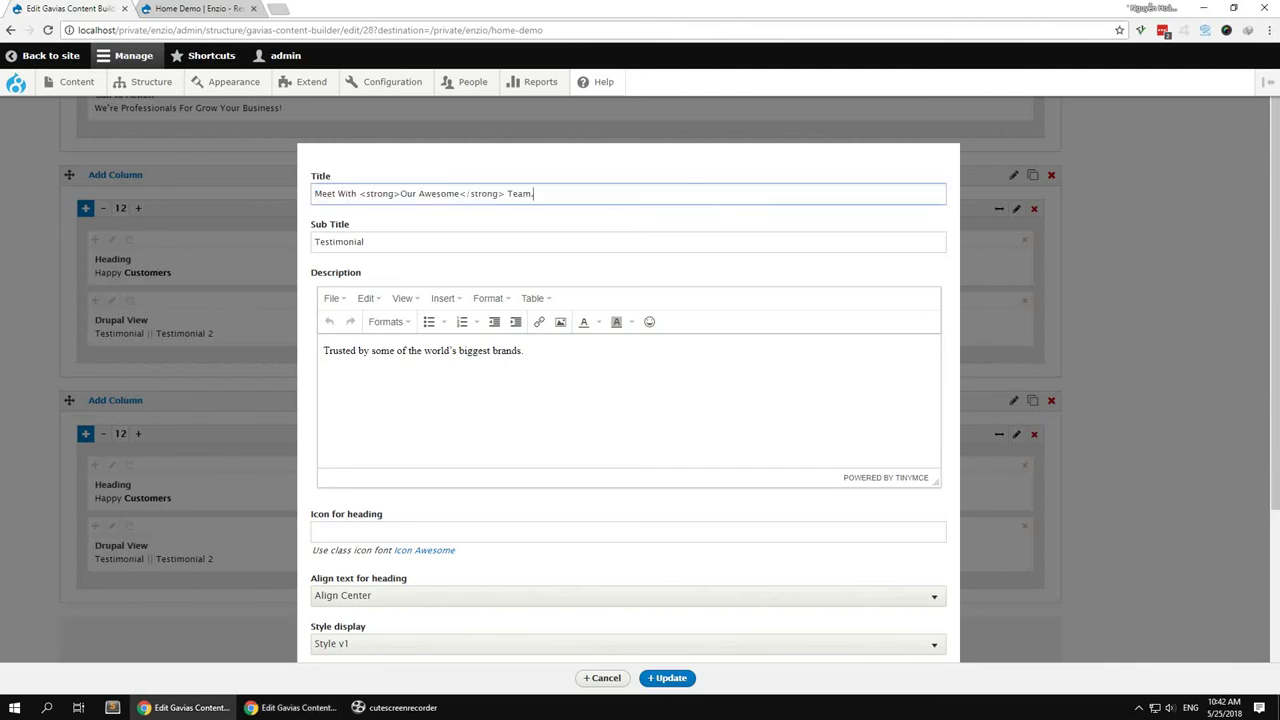
Set the copied heading's description to "Morbi msan ipsum velit. Nam nec tellus a odio tinunt auctor a ornareio. Sed non mauris vitae." and apply it
{"action": "left_click", "coordinate": [661, 404]}
{"action": "key", "text": "ctrl+a"}
{"action": "type", "text": "Morbi msan ipsum velit. Nam nec tellus a odio tinunt auctor a ornareio. Sed non mauris vitae."}
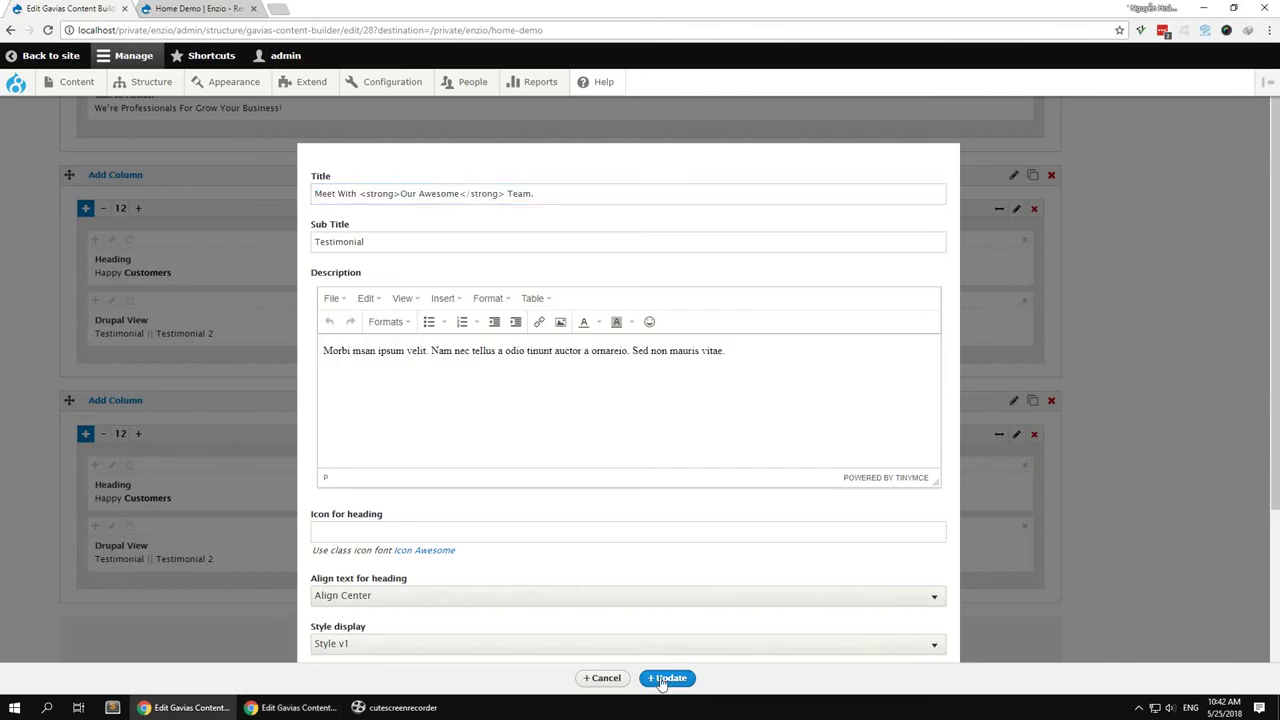
{"action": "left_click", "coordinate": [667, 678]}
Switch the Drupal View in the duplicated row to Team || Team Carousel 1 and apply it
{"action": "key", "text": "alt+Tab"}
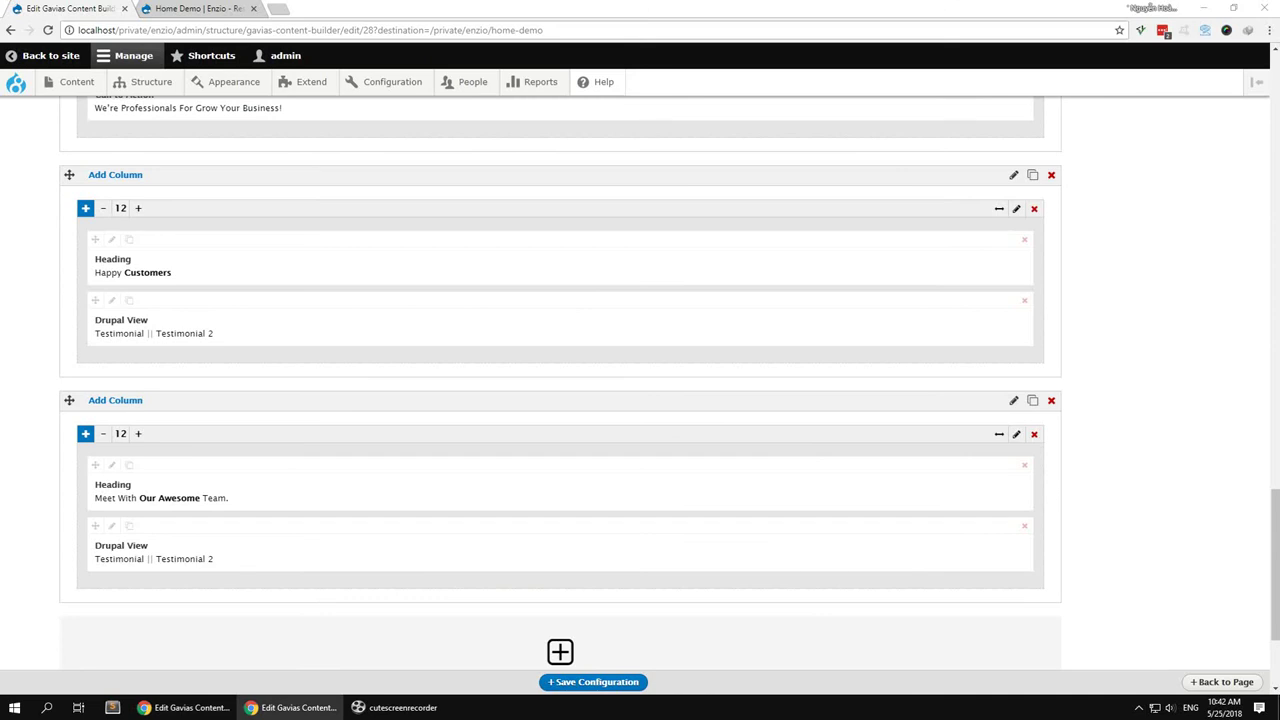
{"action": "left_click", "coordinate": [111, 526]}
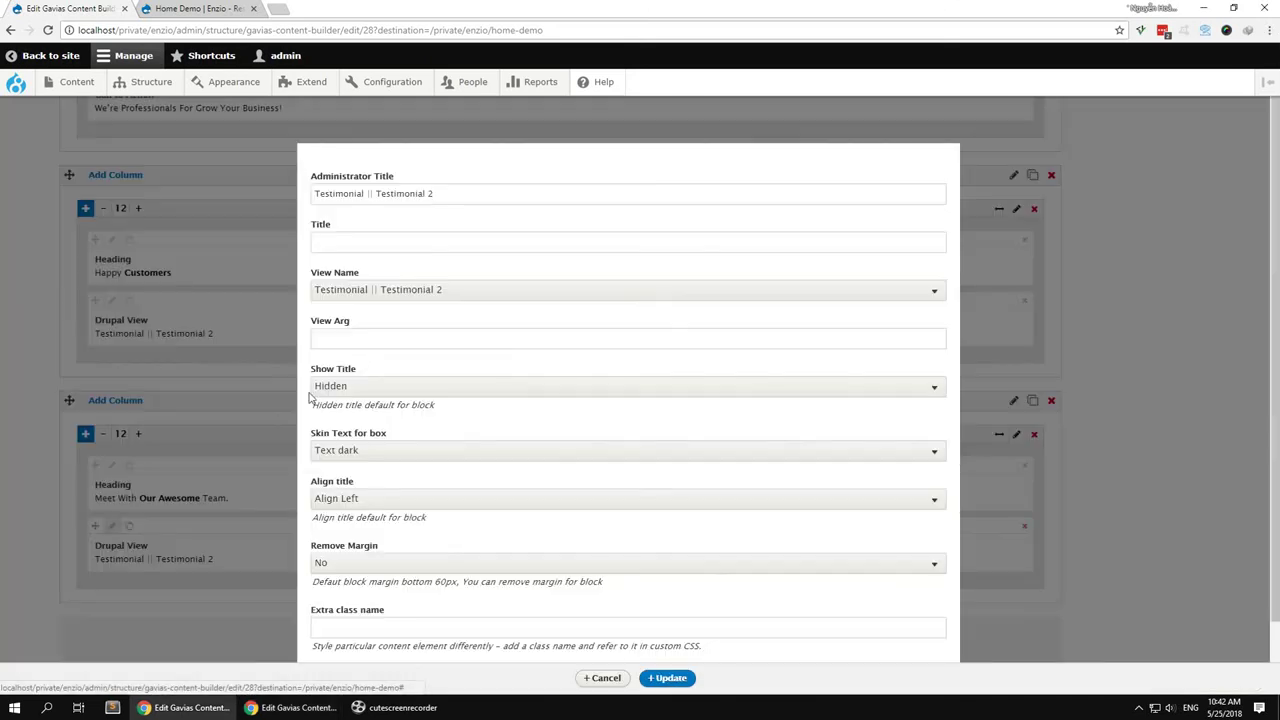
{"action": "left_click", "coordinate": [380, 291]}
{"action": "scroll", "coordinate": [446, 451], "scroll_direction": "down", "scroll_amount": 1}
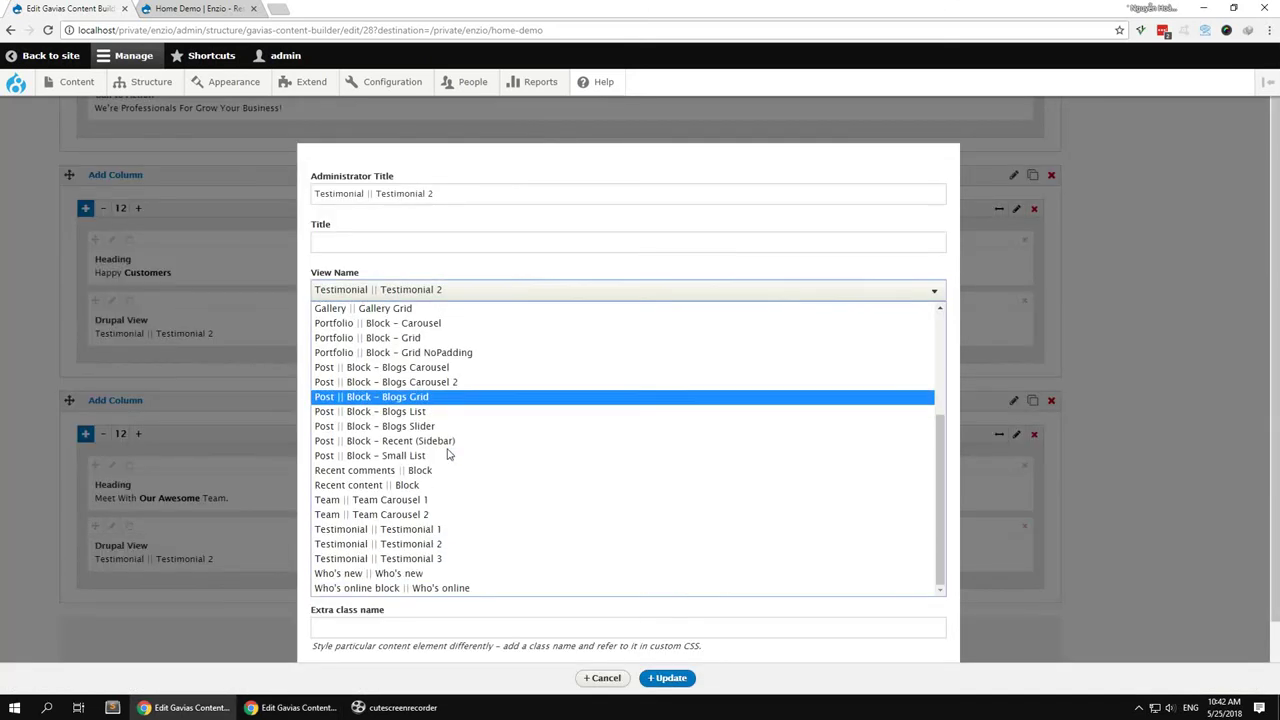
{"action": "left_click", "coordinate": [433, 500]}
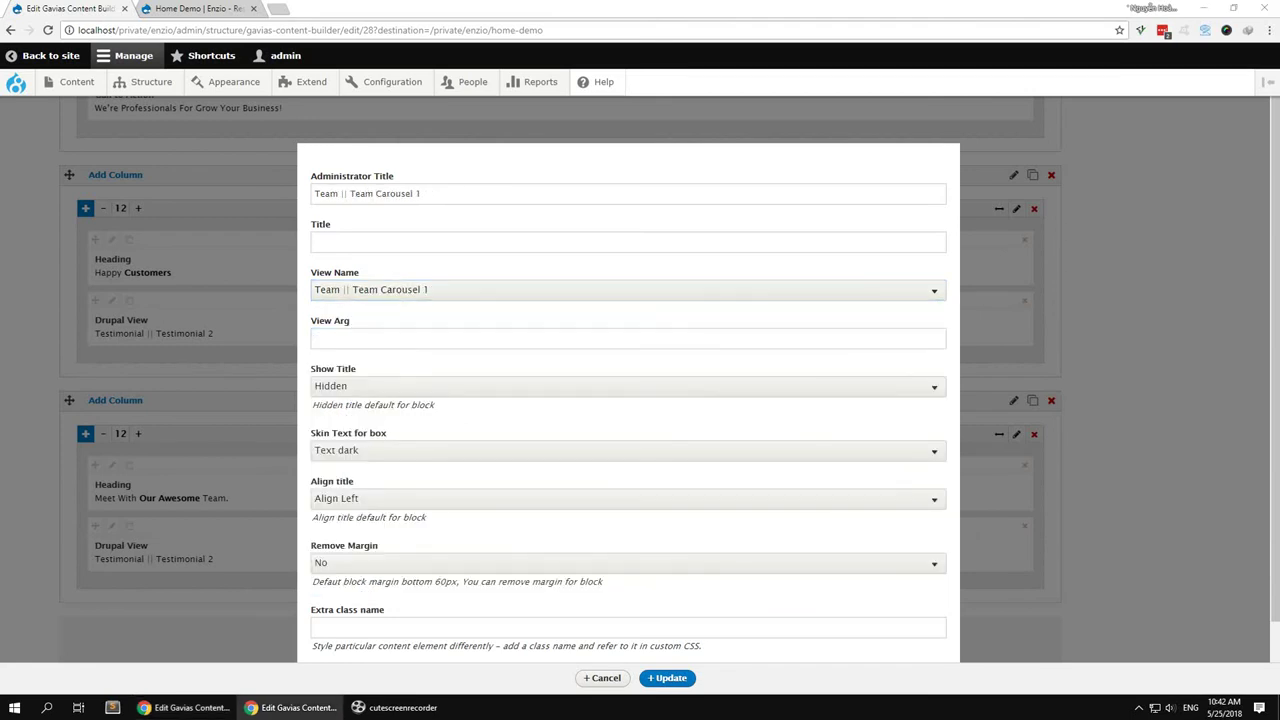
{"action": "left_click", "coordinate": [491, 290]}
{"action": "scroll", "coordinate": [486, 400], "scroll_direction": "down", "scroll_amount": 1}
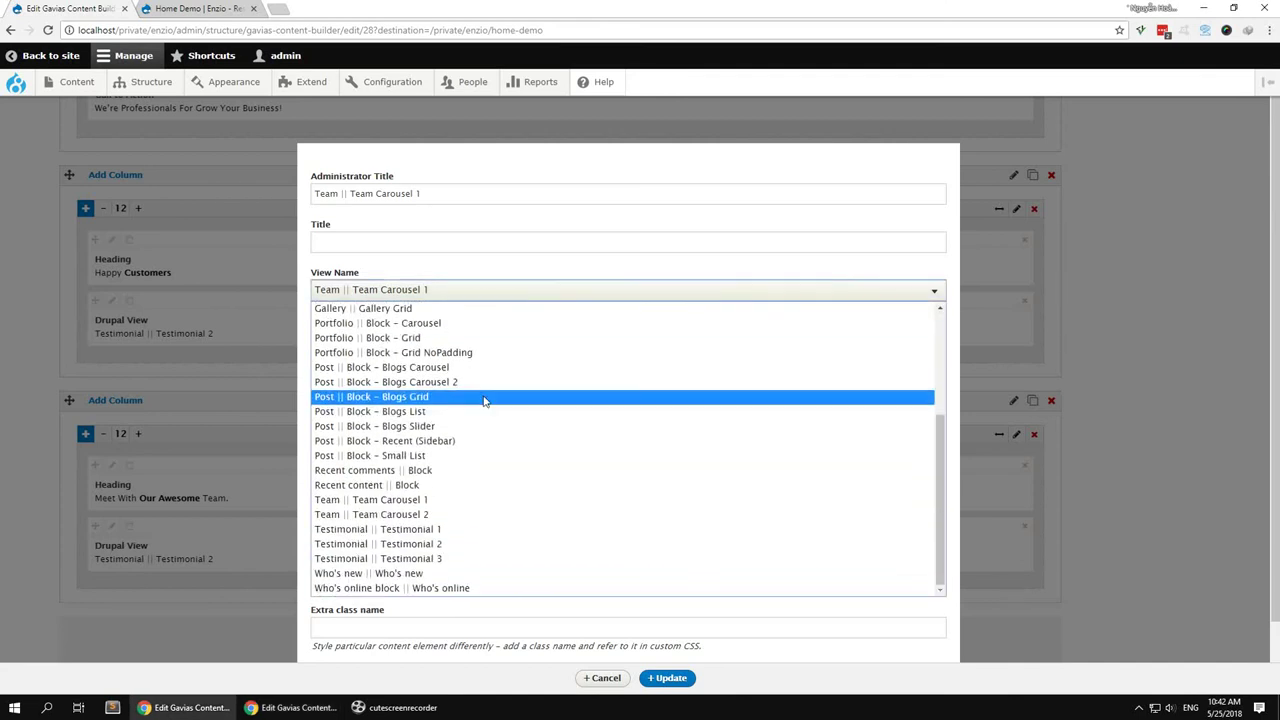
{"action": "left_click", "coordinate": [462, 500]}
{"action": "left_click", "coordinate": [665, 678]}
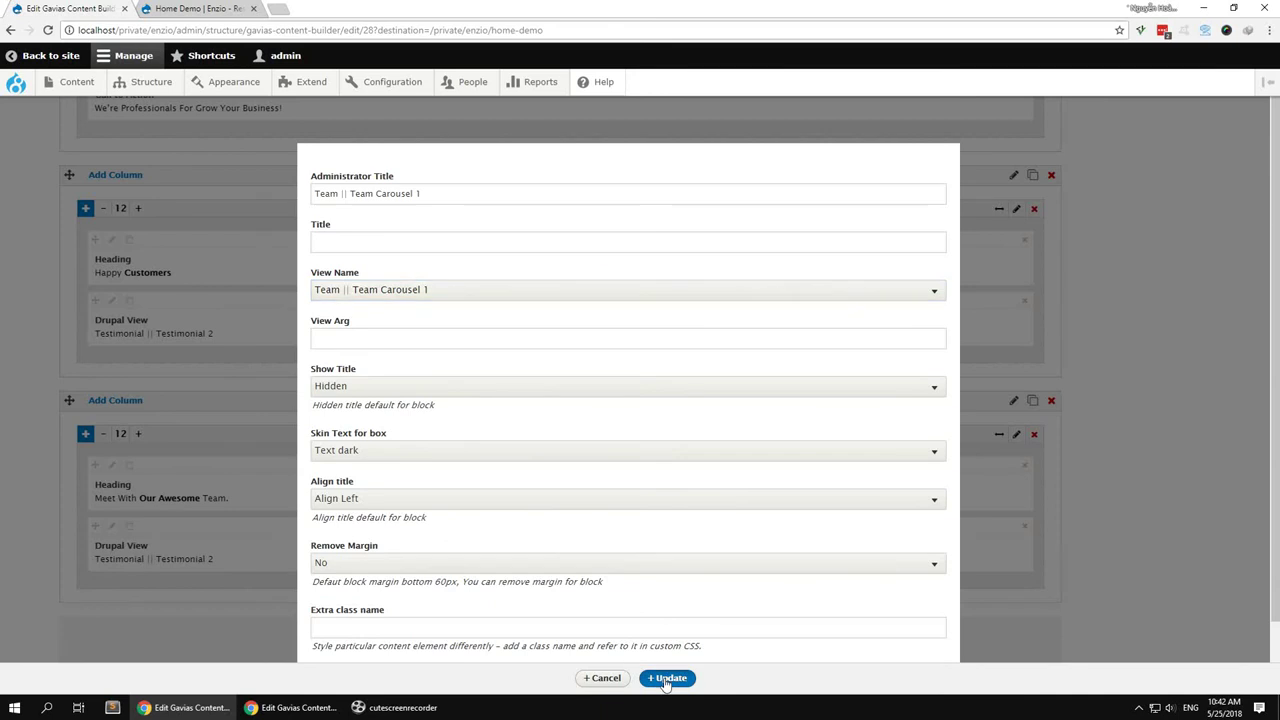
Add a new row with a 1/1 column below the team row
{"action": "scroll", "coordinate": [590, 620], "scroll_direction": "down", "scroll_amount": 2}
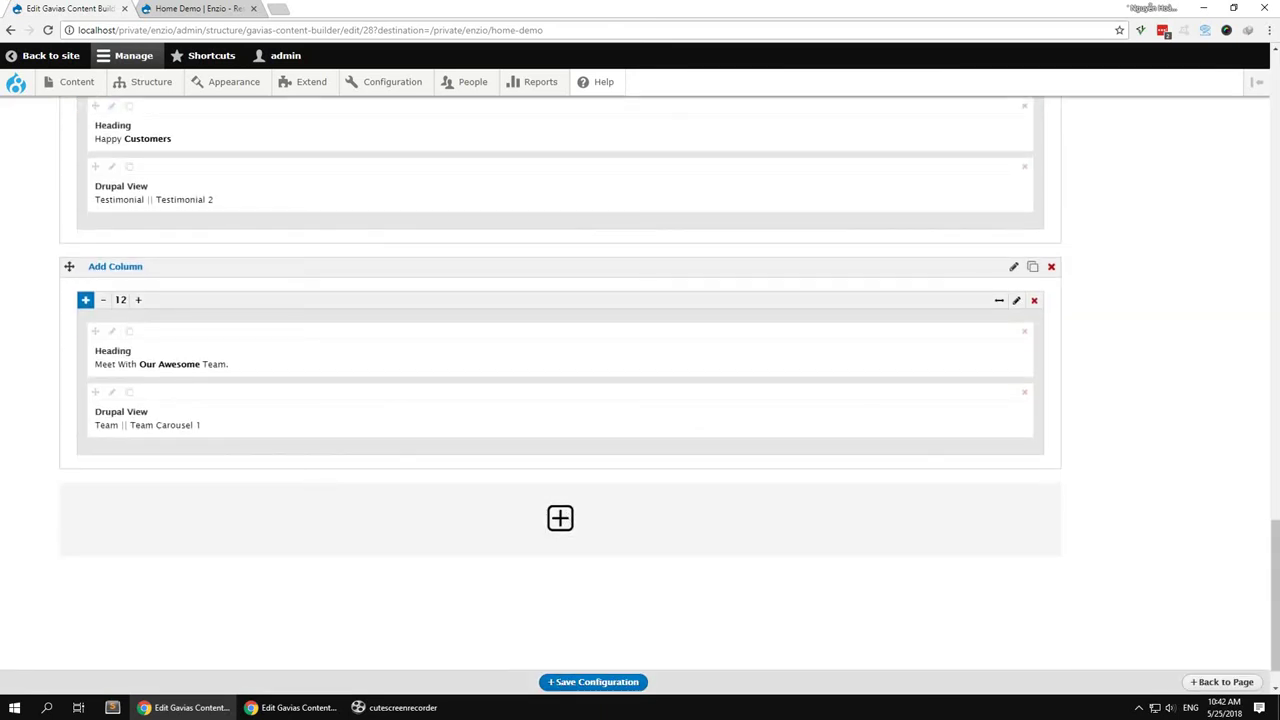
{"action": "left_click", "coordinate": [570, 535]}
{"action": "scroll", "coordinate": [574, 534], "scroll_direction": "down", "scroll_amount": 1}
{"action": "left_click", "coordinate": [115, 425]}
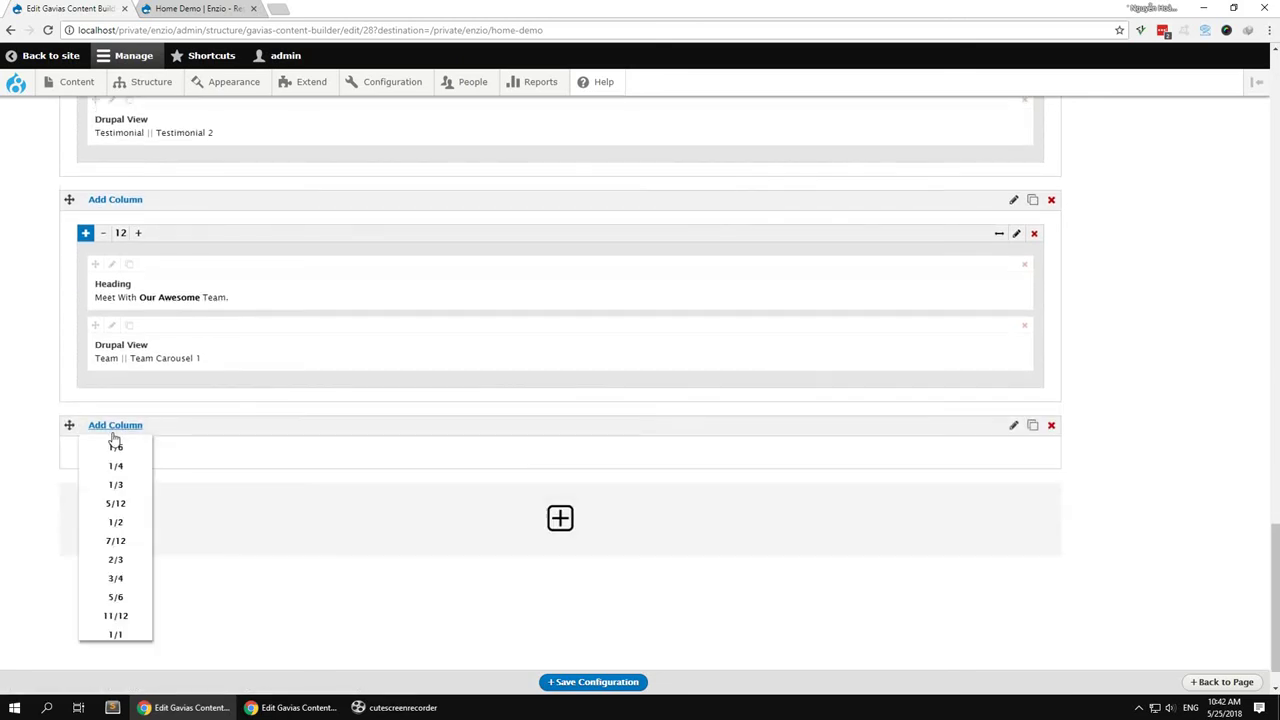
{"action": "left_click", "coordinate": [115, 634]}
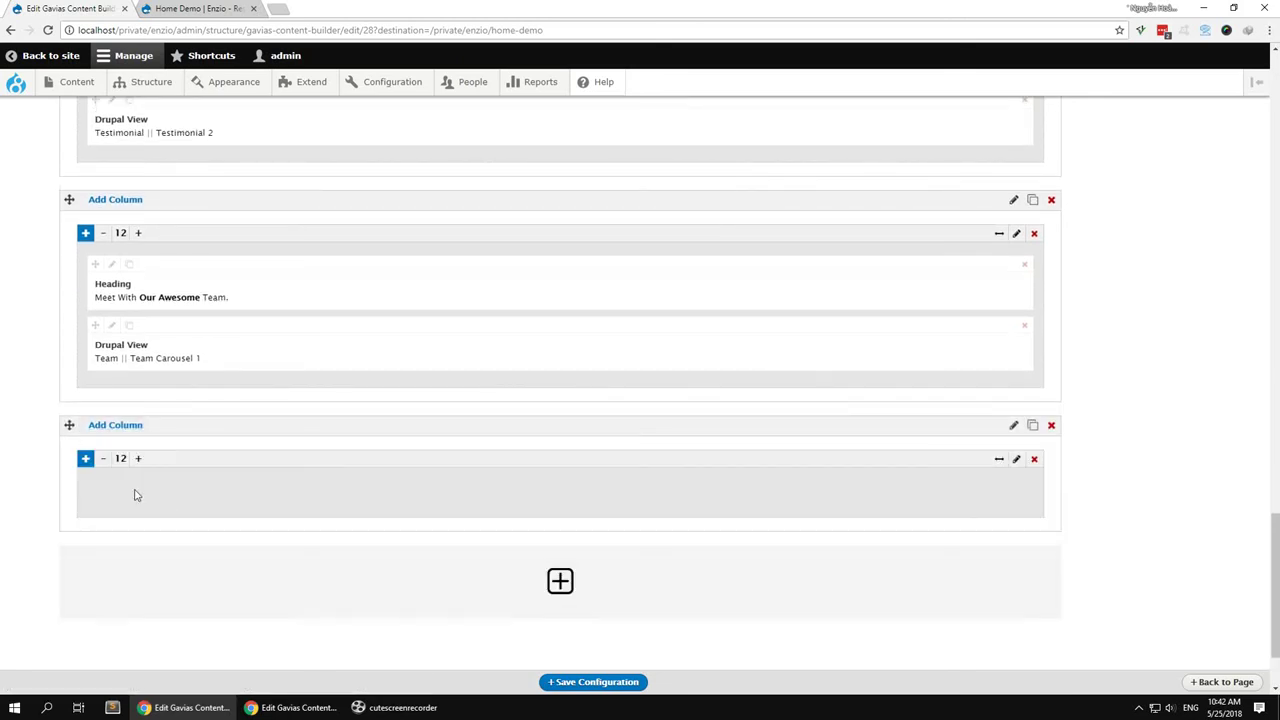
Add a Heading titled "We're not the only ones excited about Enzio Template..." to the new column and apply it
{"action": "left_click", "coordinate": [86, 461]}
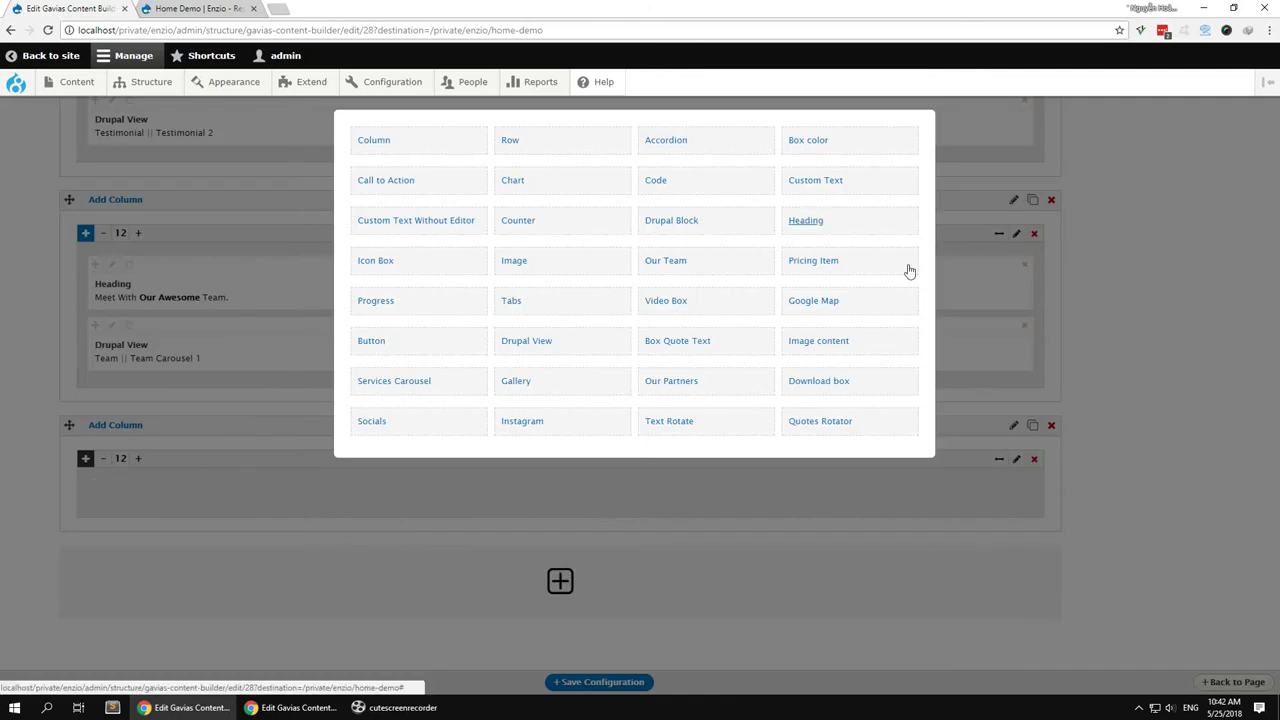
{"action": "left_click", "coordinate": [807, 220]}
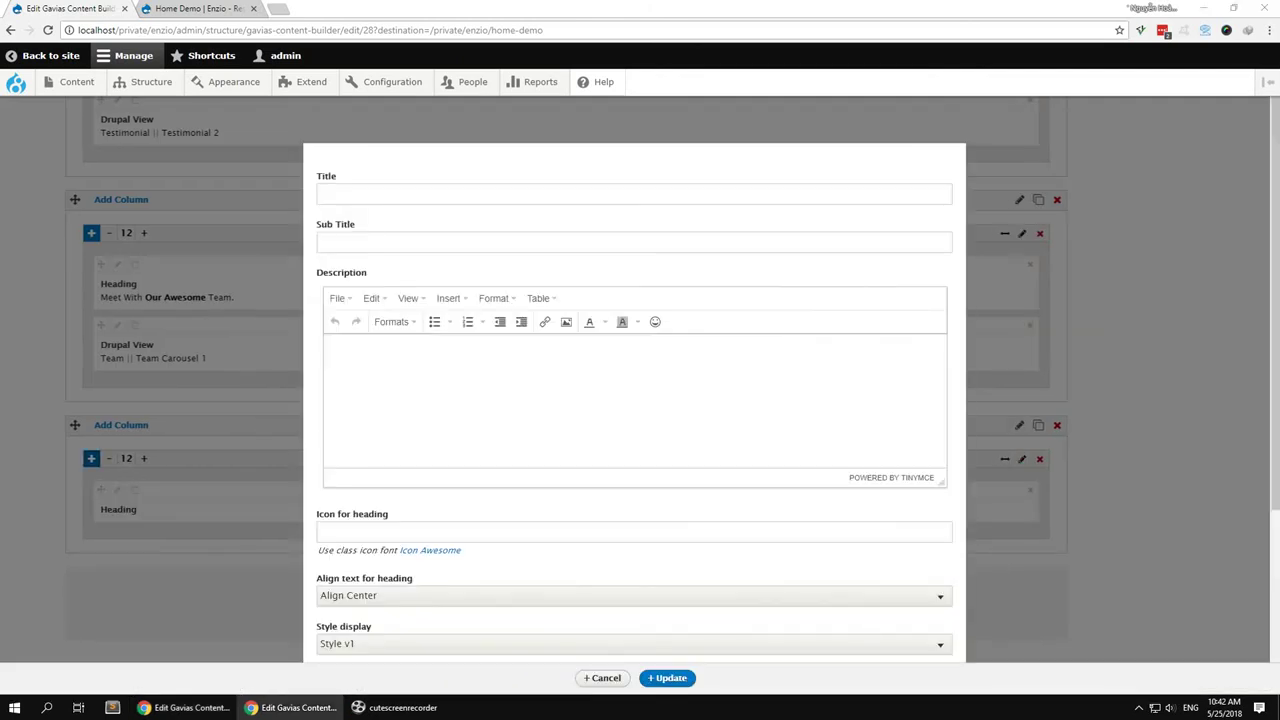
{"action": "left_click", "coordinate": [723, 193]}
{"action": "type", "text": "We're not the only ones excited  about Enzio Template..."}
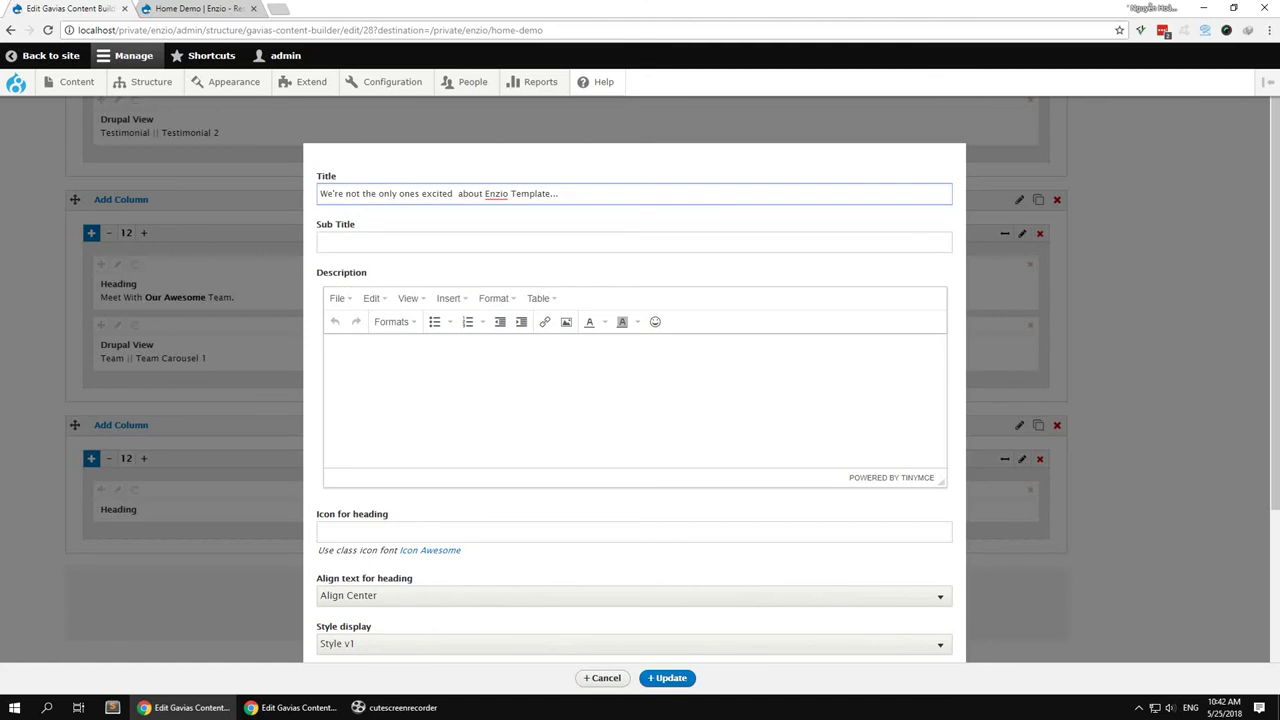
{"action": "left_click", "coordinate": [290, 707]}
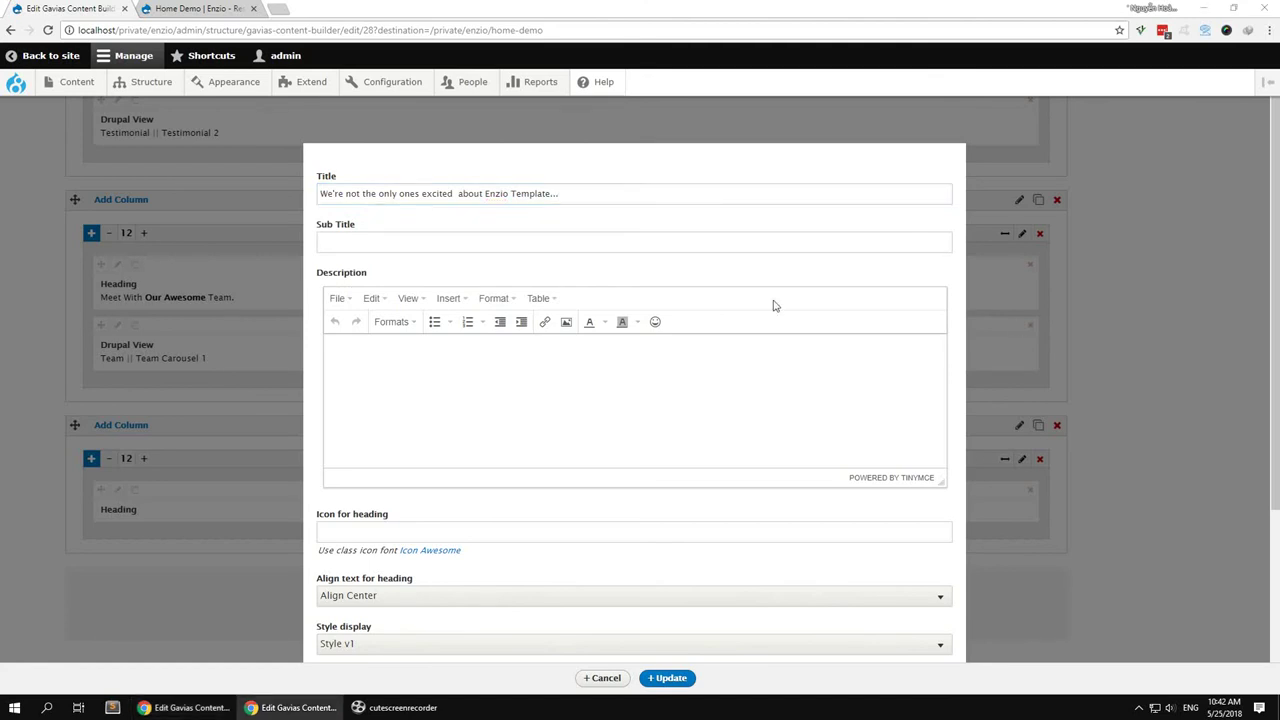
{"action": "left_click", "coordinate": [667, 678]}
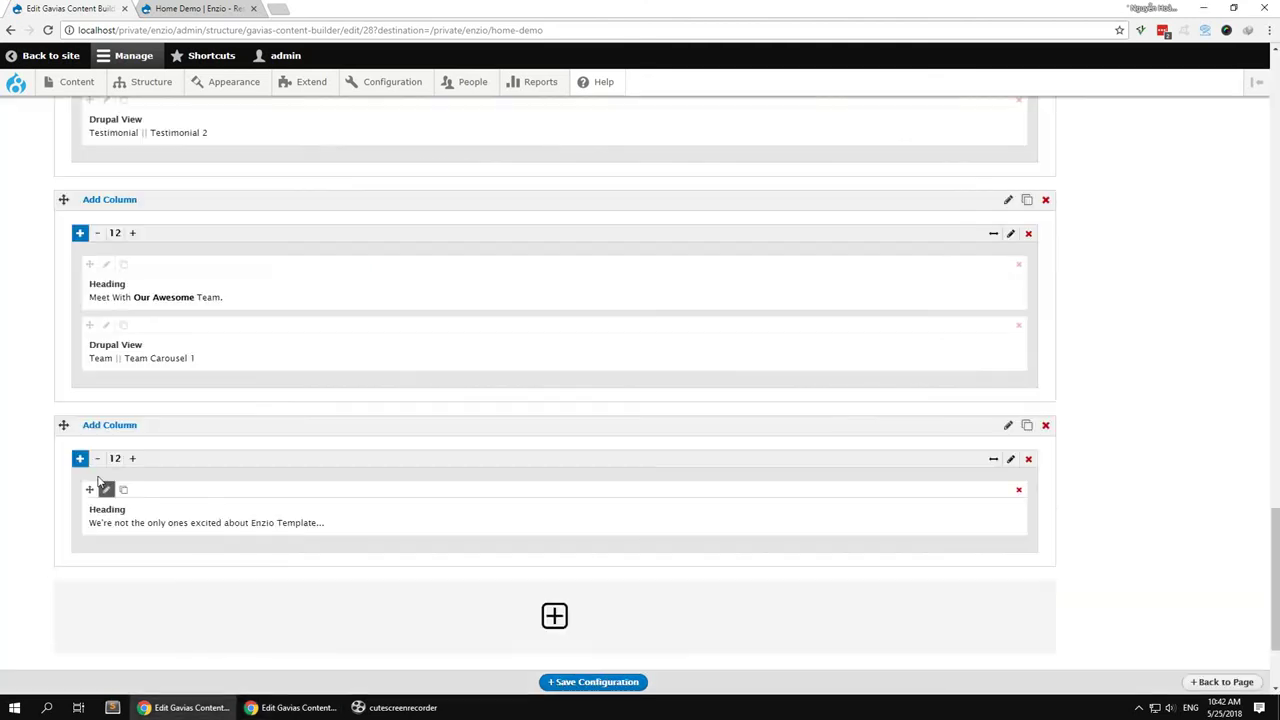
Add a Drupal View showing Banner || Banner 1 below the "We're not the only ones excited" heading and apply it
{"action": "mouse_move", "coordinate": [106, 432]}
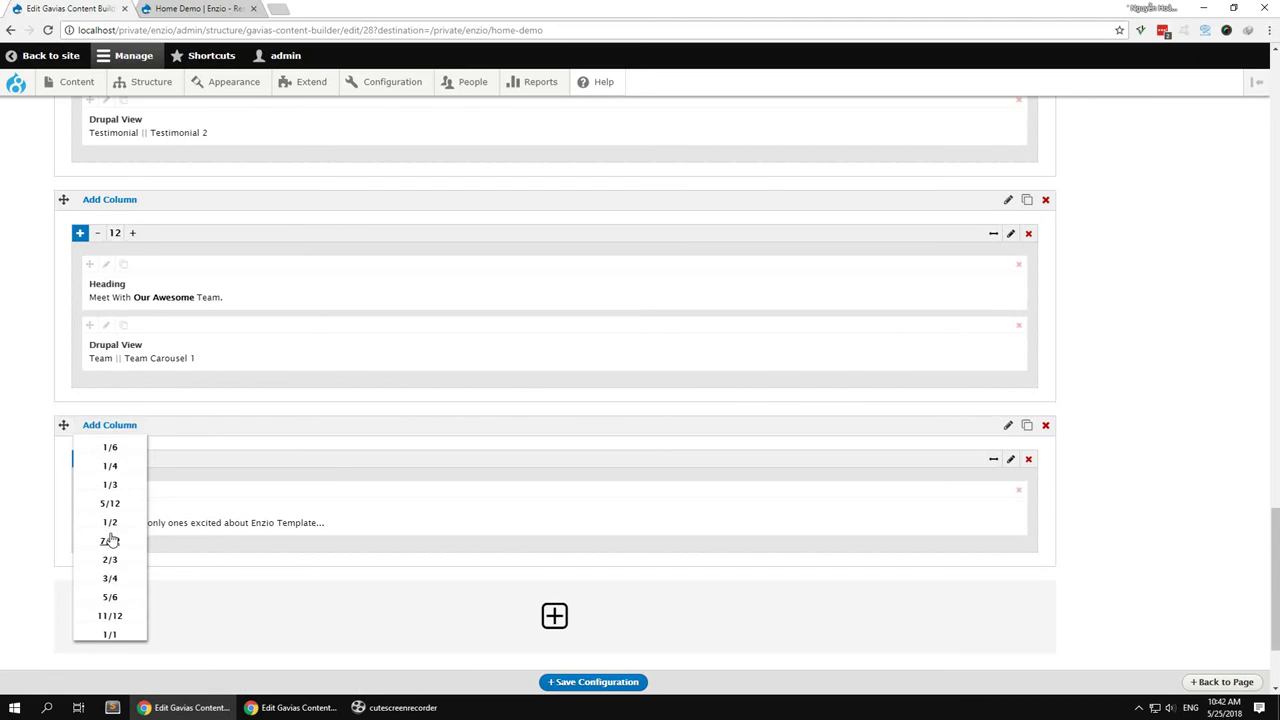
{"action": "key", "text": "alt+Tab"}
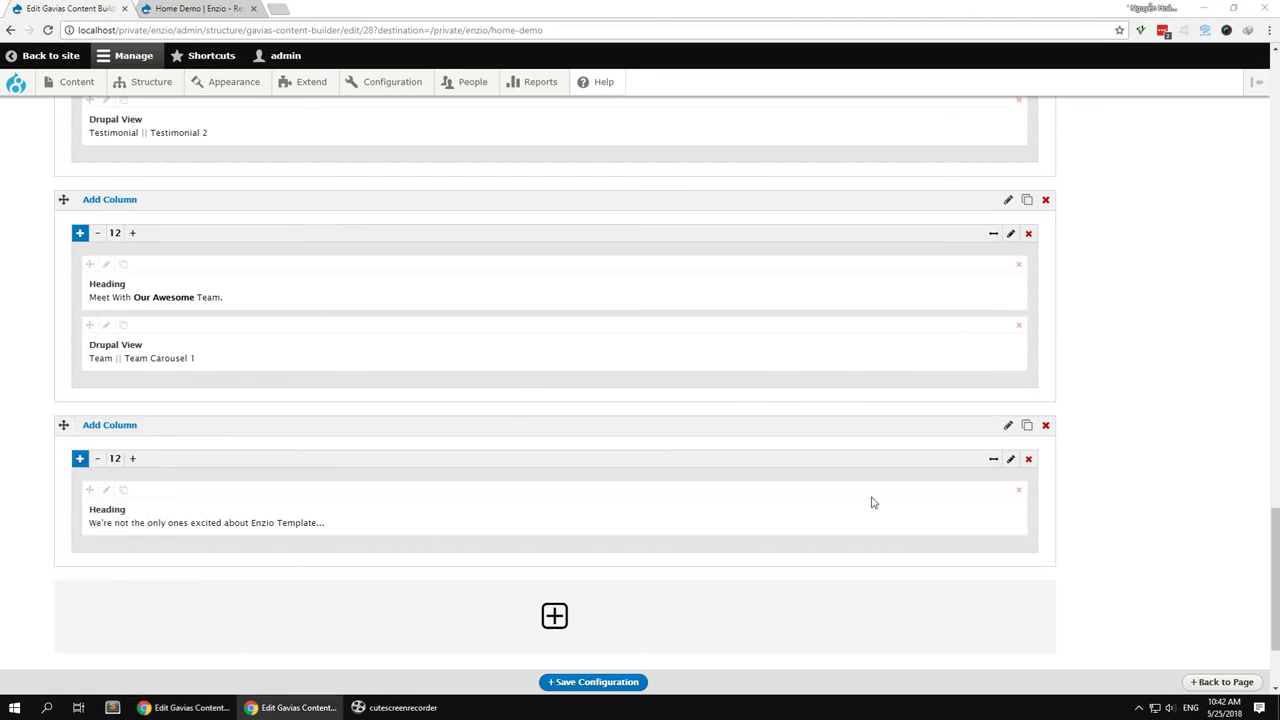
{"action": "left_click", "coordinate": [79, 458]}
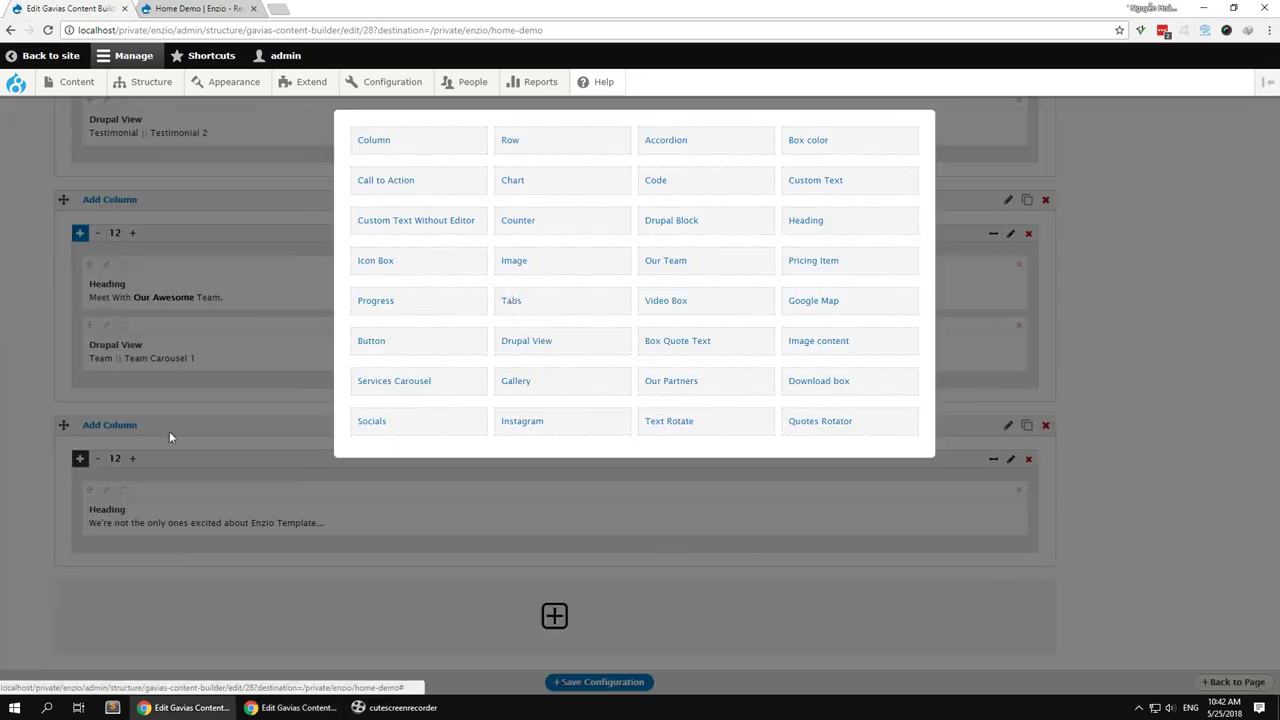
{"action": "left_click", "coordinate": [520, 344]}
{"action": "left_click", "coordinate": [474, 290]}
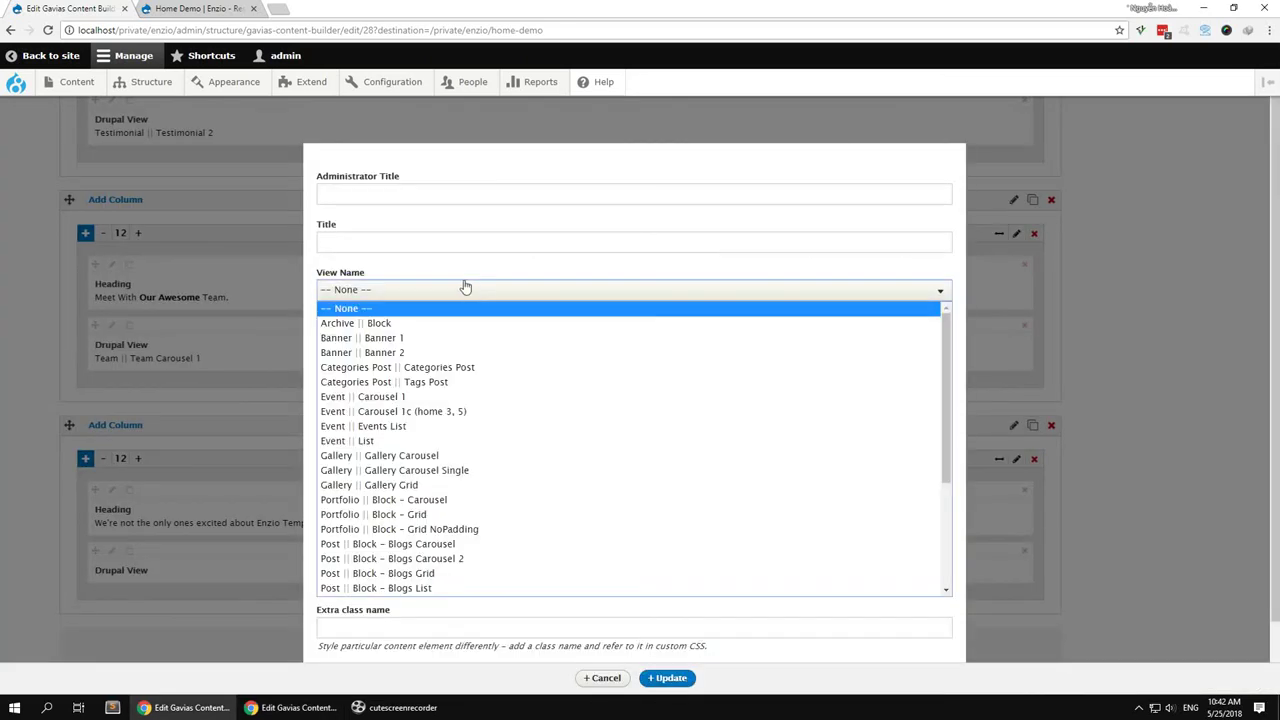
{"action": "left_click", "coordinate": [444, 340]}
{"action": "scroll", "coordinate": [524, 440], "scroll_direction": "down", "scroll_amount": 1}
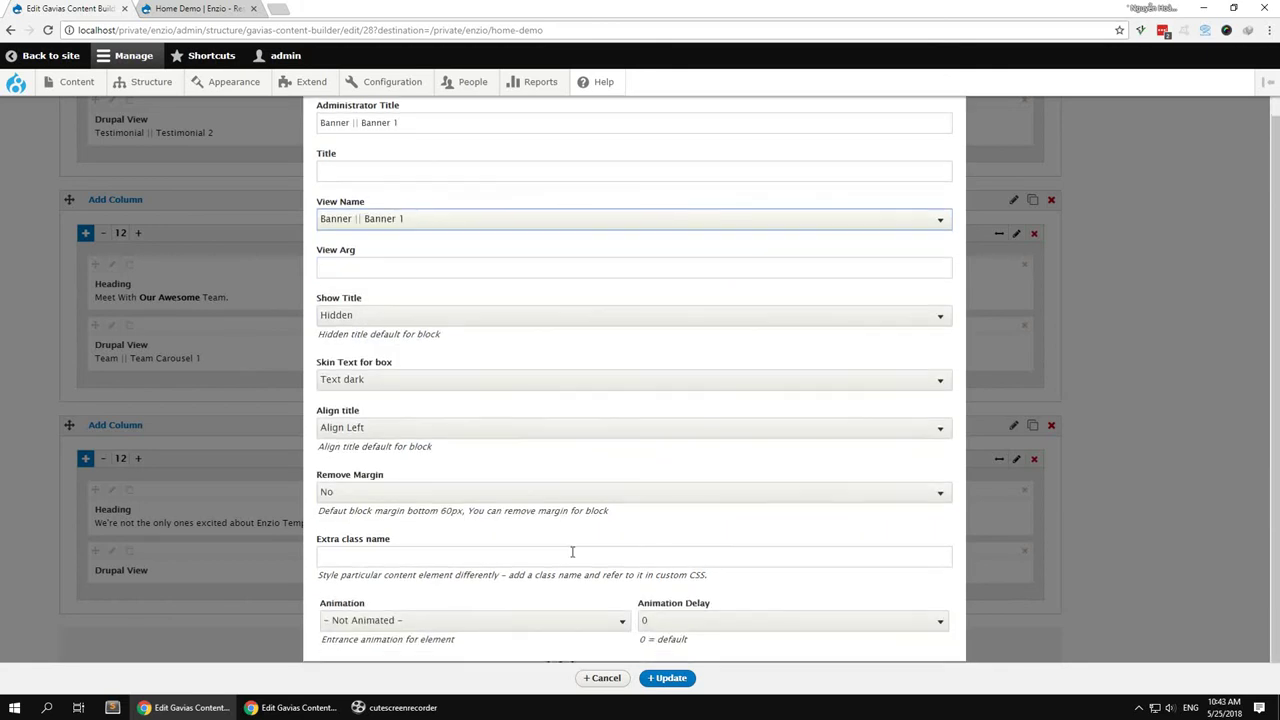
{"action": "left_click", "coordinate": [669, 684]}
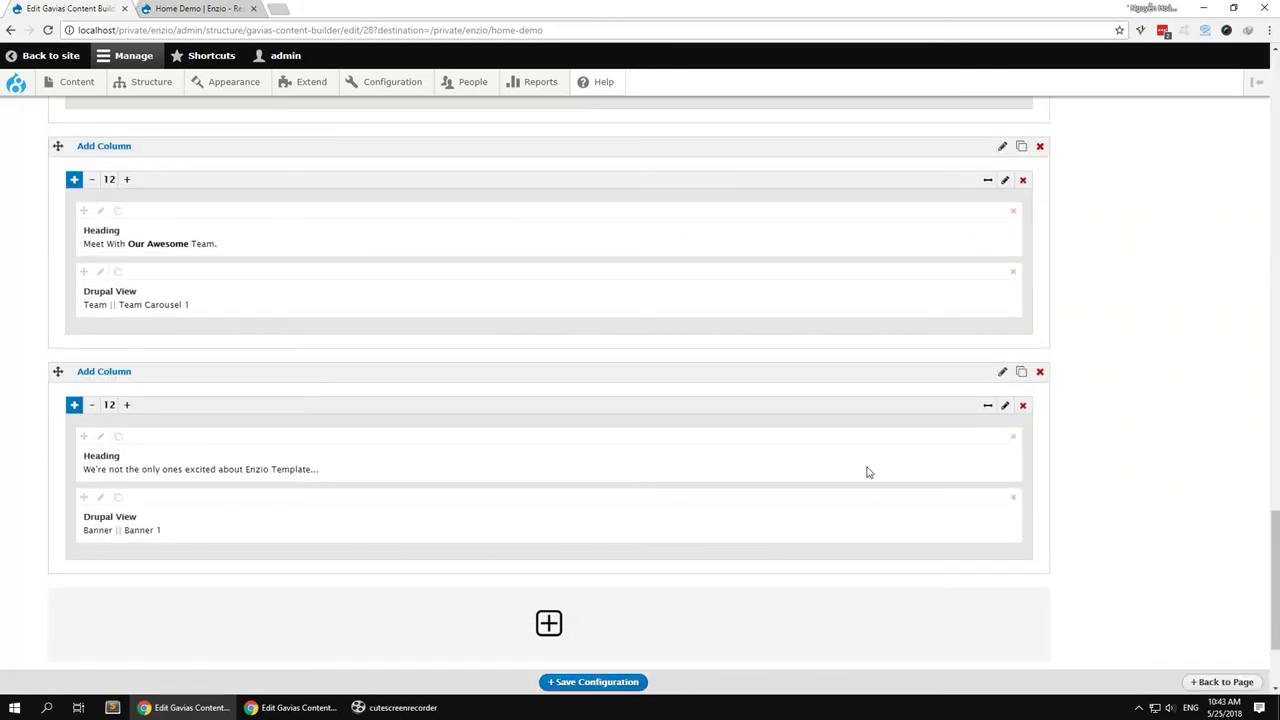
Browse the uploaded images for the banner logo row's background and choose background-world-map.jpg
{"action": "left_click", "coordinate": [1002, 372]}
{"action": "left_click", "coordinate": [362, 273]}
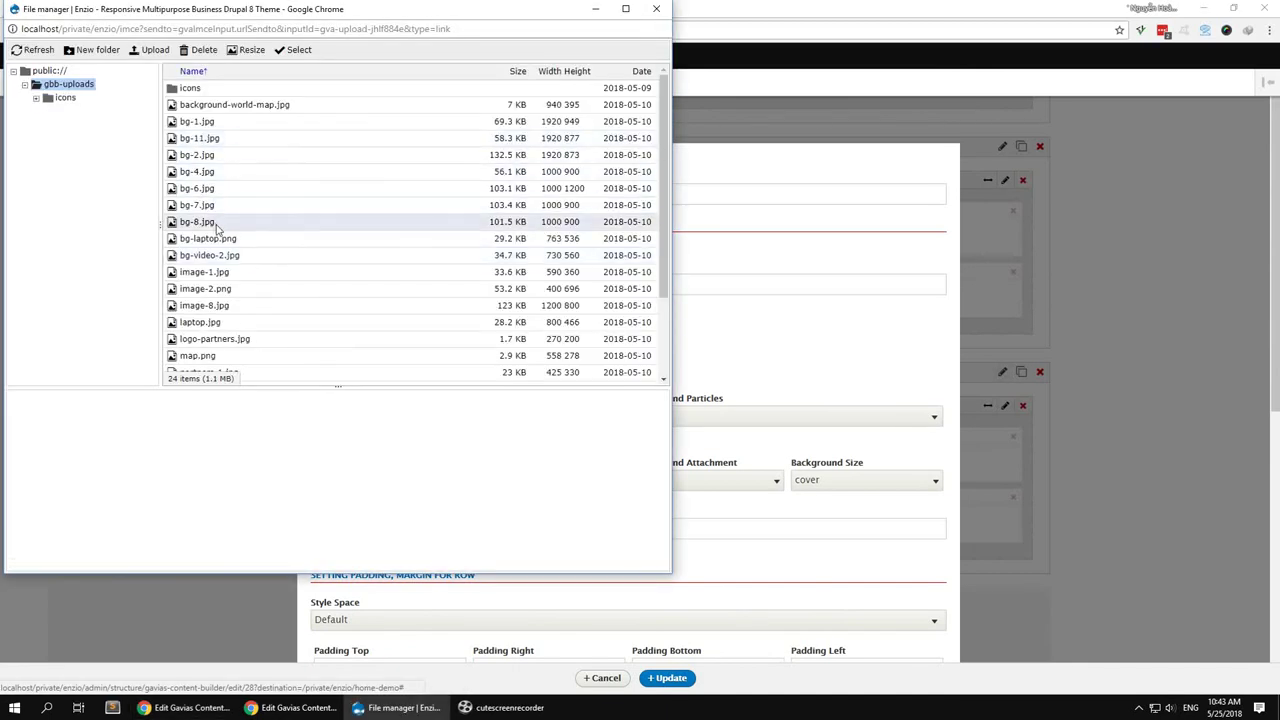
{"action": "left_click", "coordinate": [216, 222]}
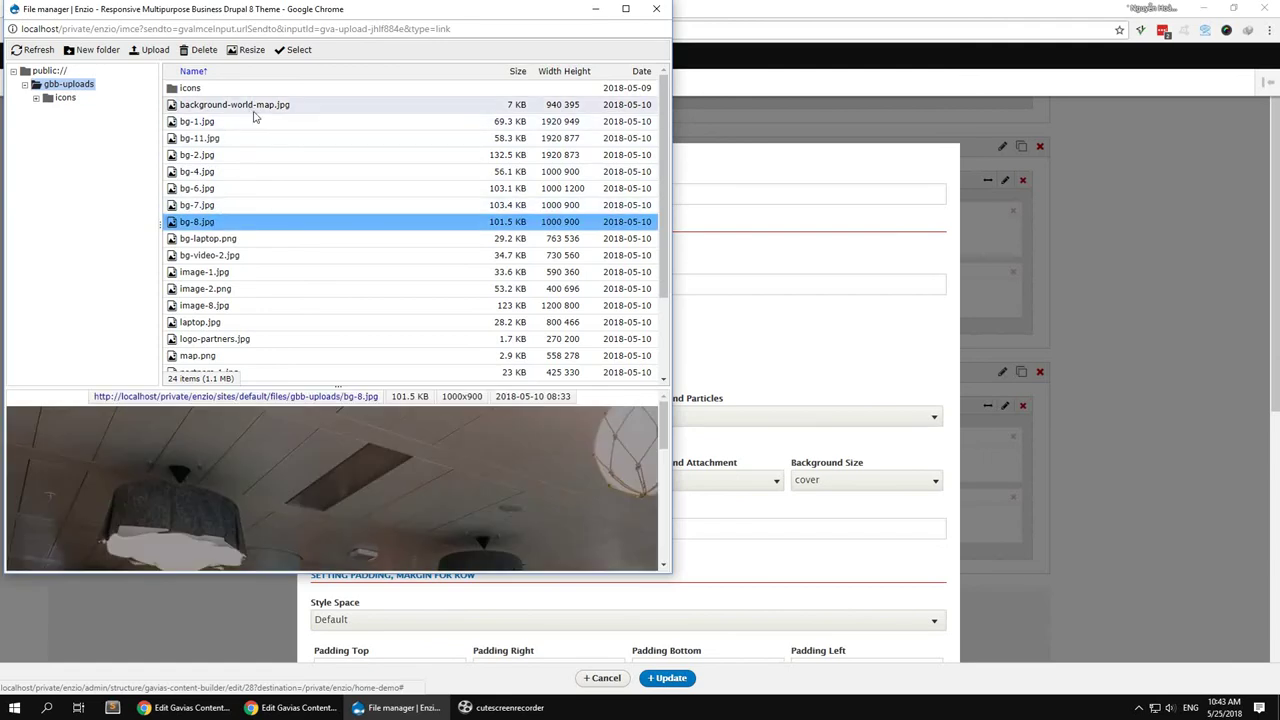
{"action": "left_click", "coordinate": [250, 105]}
{"action": "key", "text": "Down"}
{"action": "key", "text": "Down"}
{"action": "key", "text": "Down"}
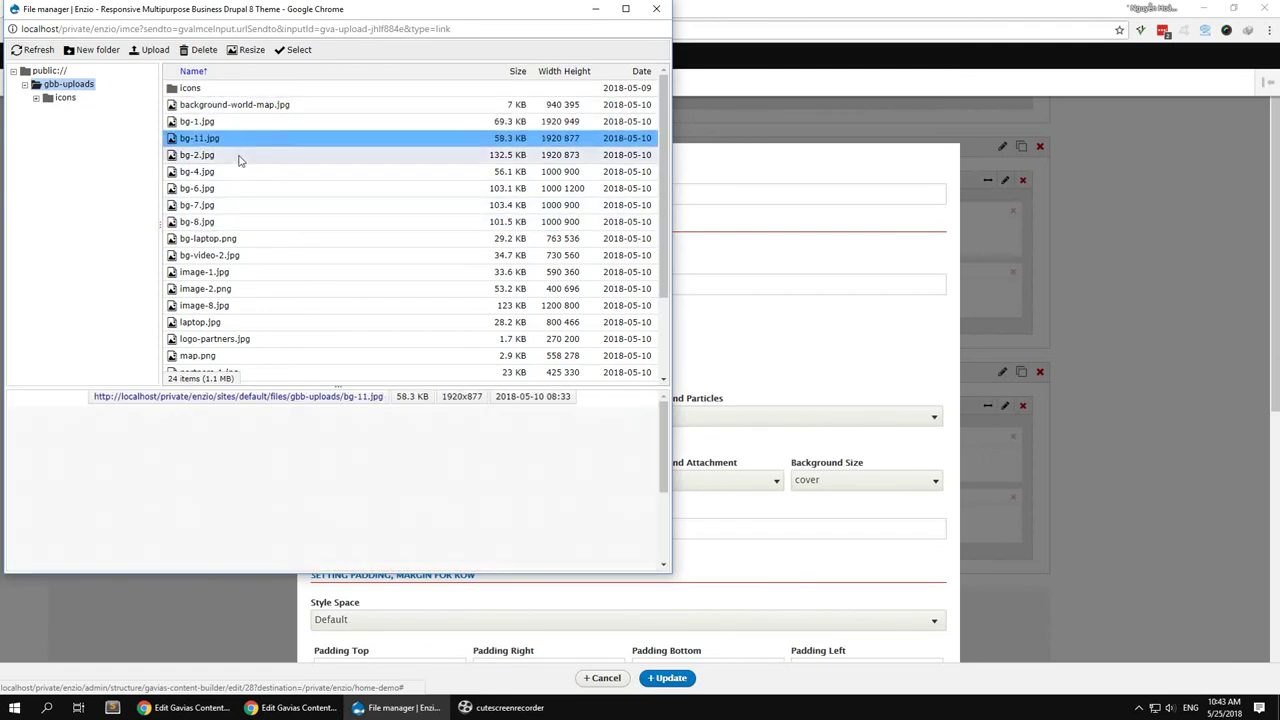
{"action": "left_click", "coordinate": [239, 145]}
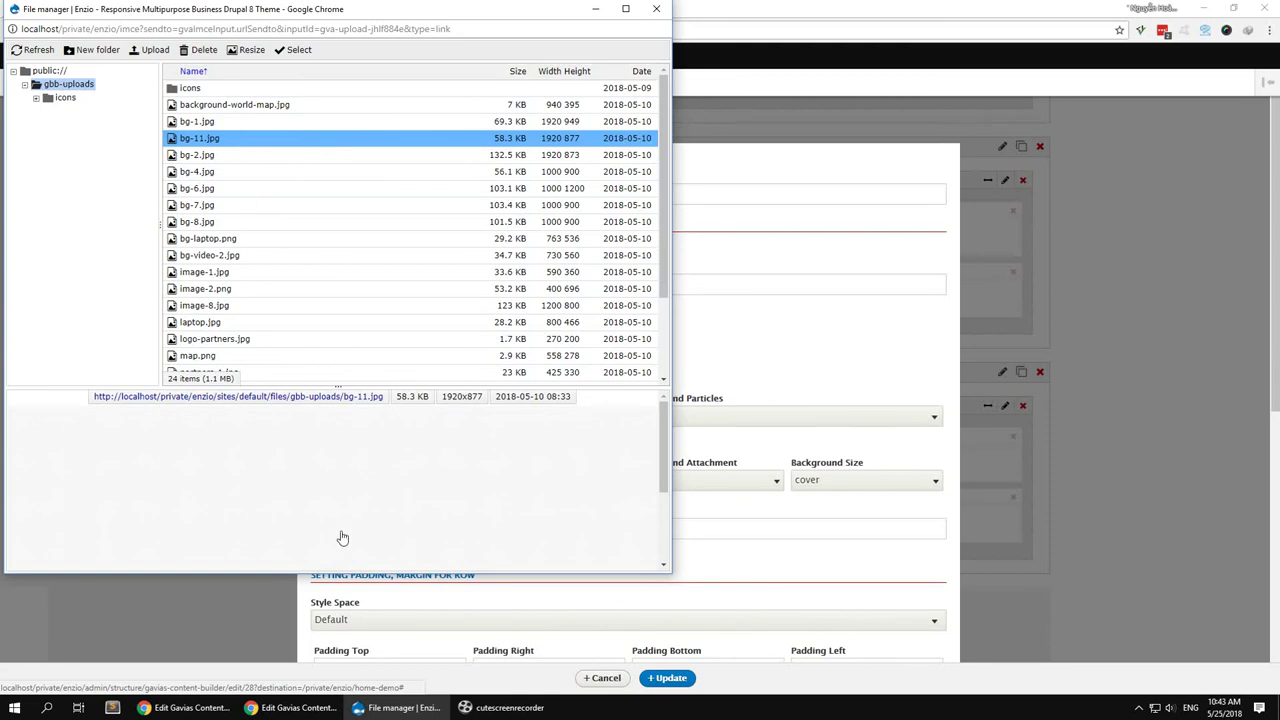
{"action": "key", "text": "Down"}
{"action": "key", "text": "Down"}
{"action": "key", "text": "Down"}
{"action": "key", "text": "Down"}
{"action": "key", "text": "Down"}
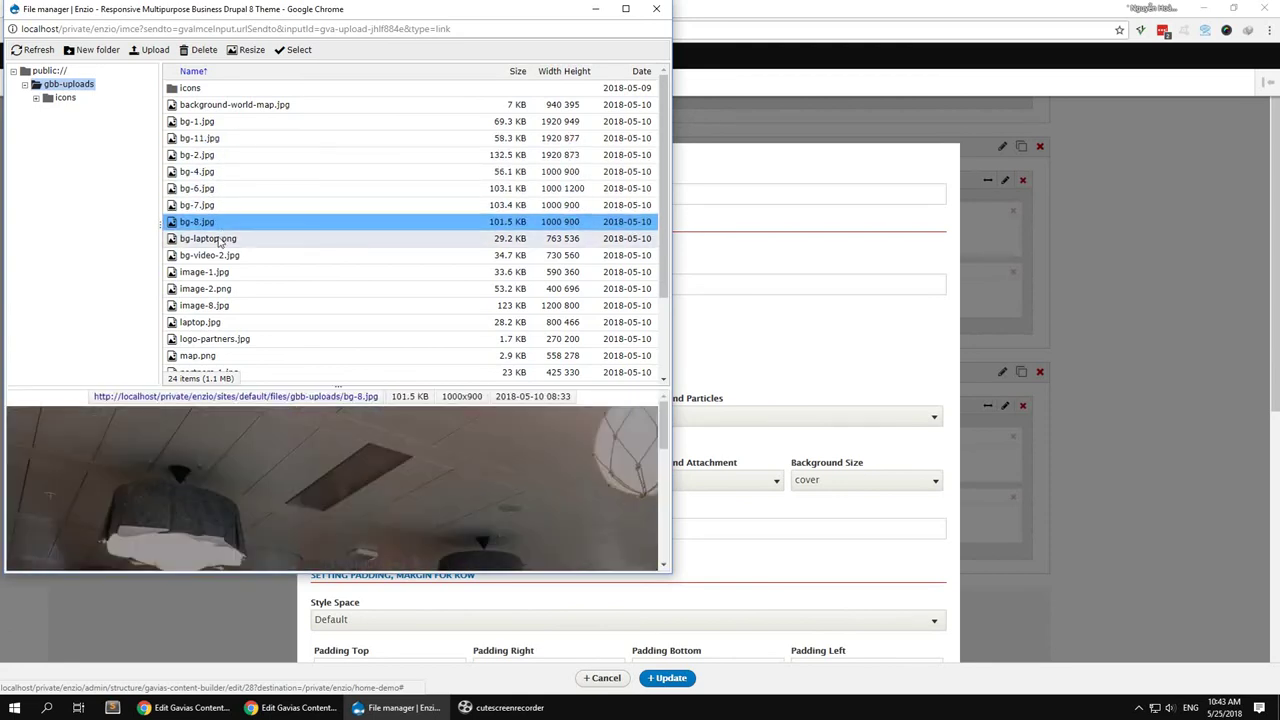
{"action": "key", "text": "Down"}
{"action": "double_click", "coordinate": [234, 104]}
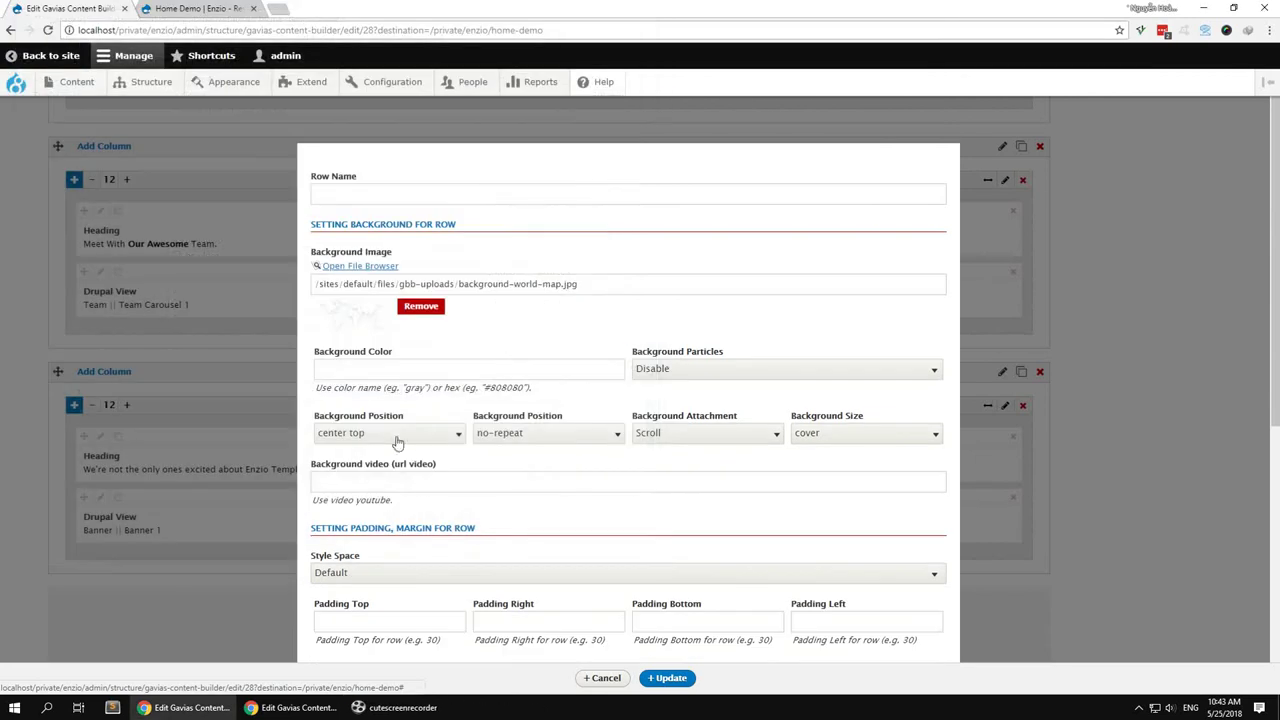
Set the banner row's background position to center center, update the row and save the configuration
{"action": "left_click", "coordinate": [382, 366]}
{"action": "left_click", "coordinate": [372, 430]}
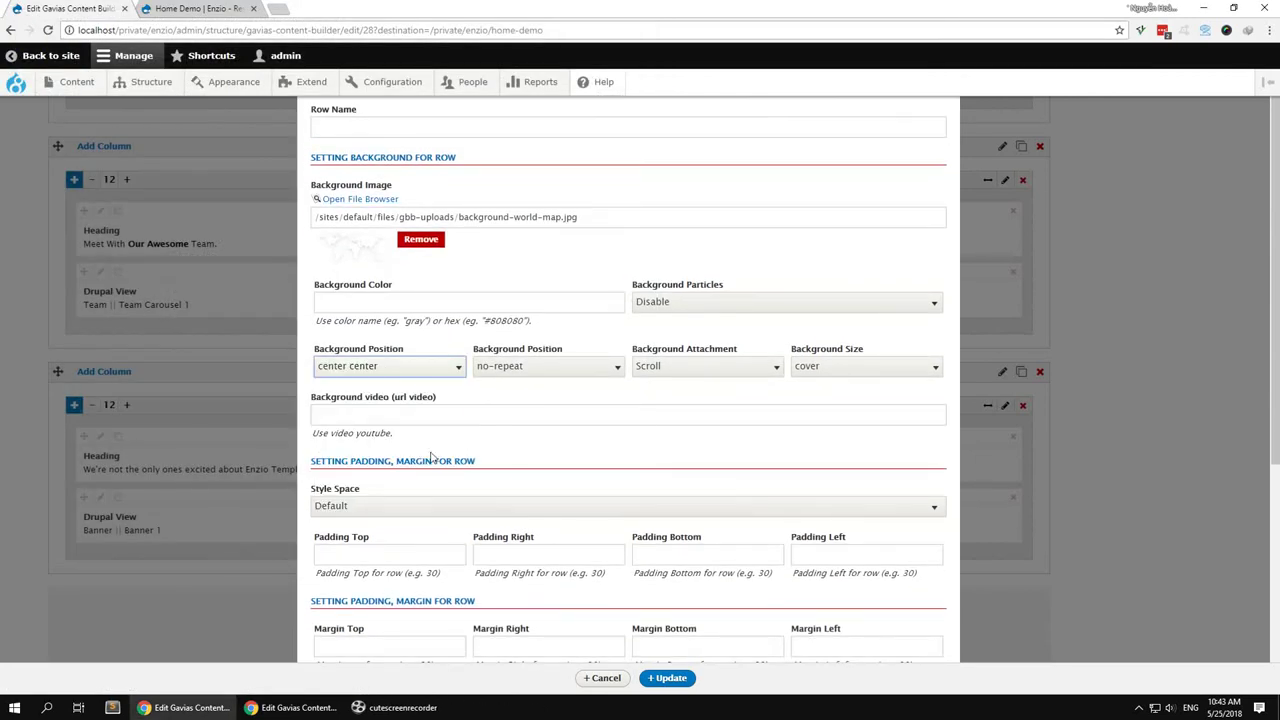
{"action": "scroll", "coordinate": [517, 491], "scroll_direction": "down", "scroll_amount": 2}
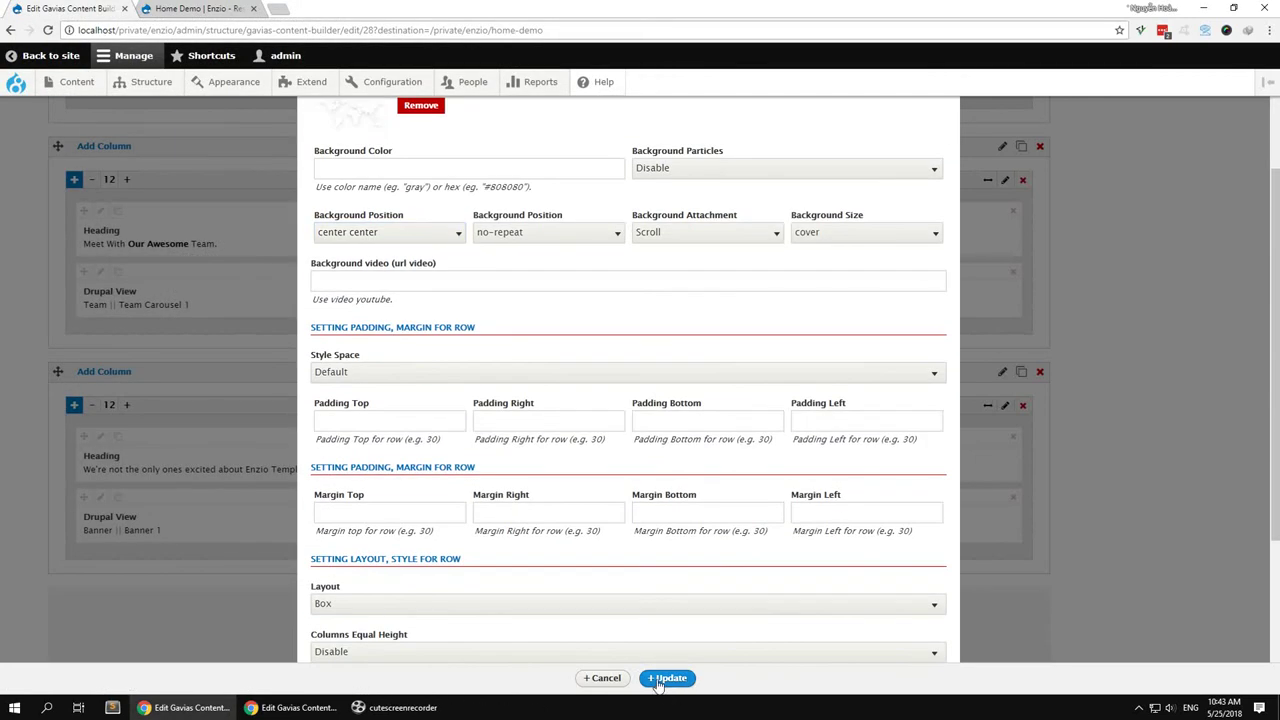
{"action": "left_click", "coordinate": [666, 679]}
{"action": "left_click", "coordinate": [607, 684]}
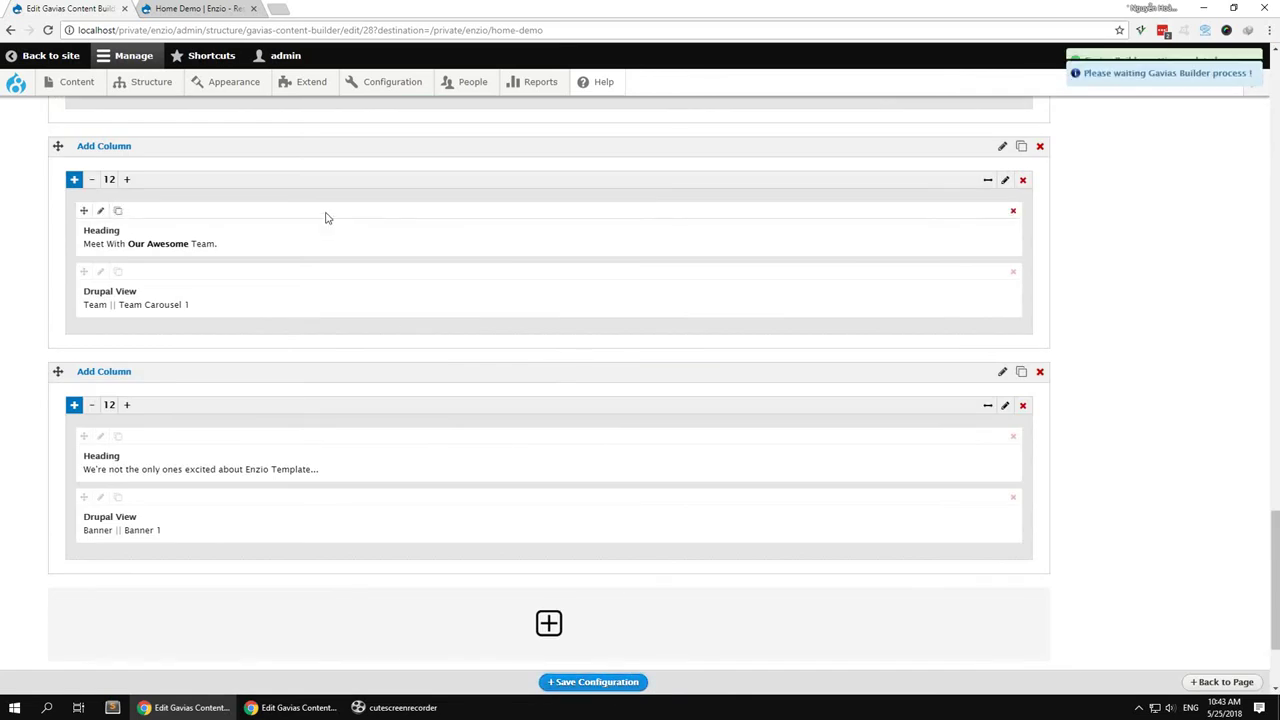
Reload the Home Demo page and check the team section and the world map background behind the banner logos
{"action": "left_click", "coordinate": [212, 10]}
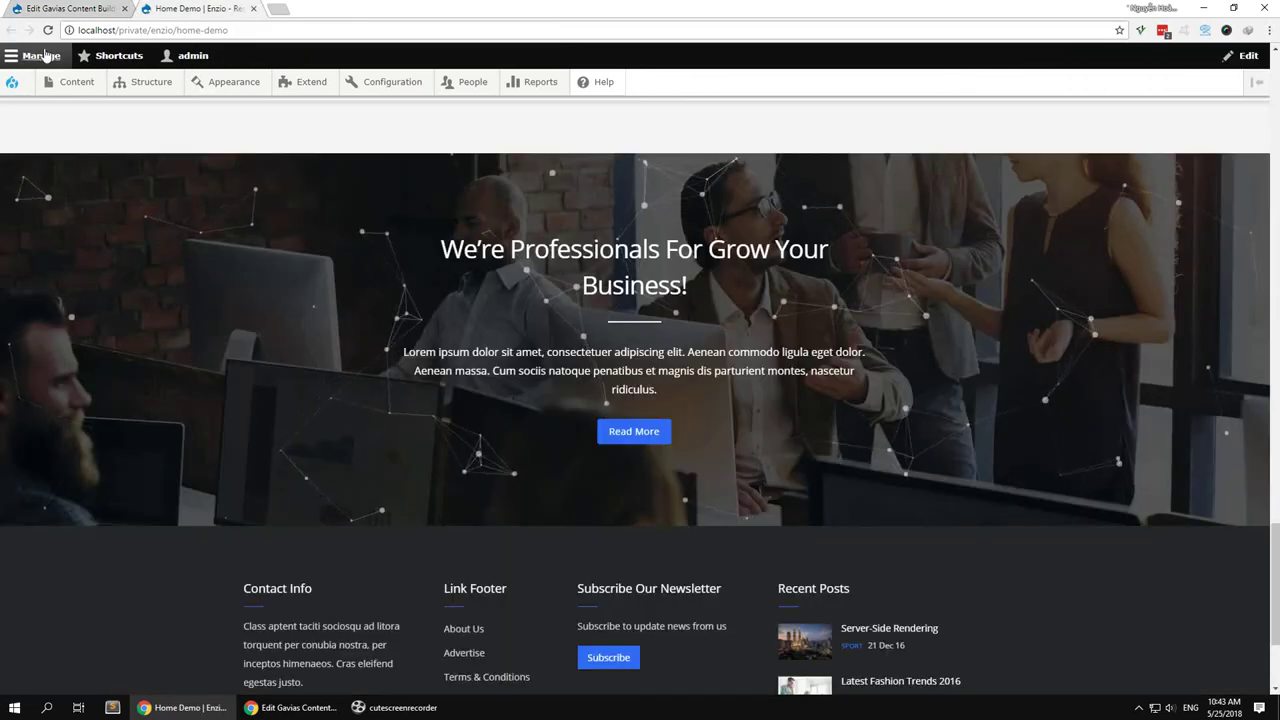
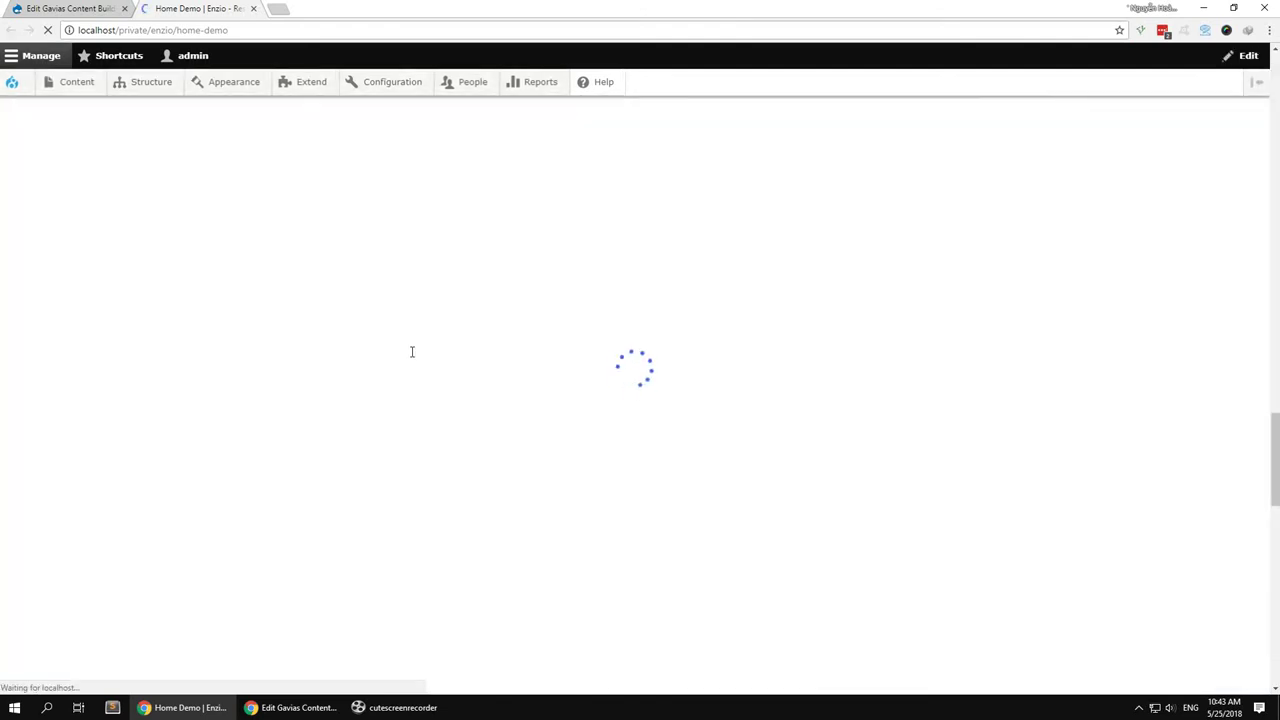
{"action": "scroll", "coordinate": [760, 428], "scroll_direction": "down", "scroll_amount": 5}
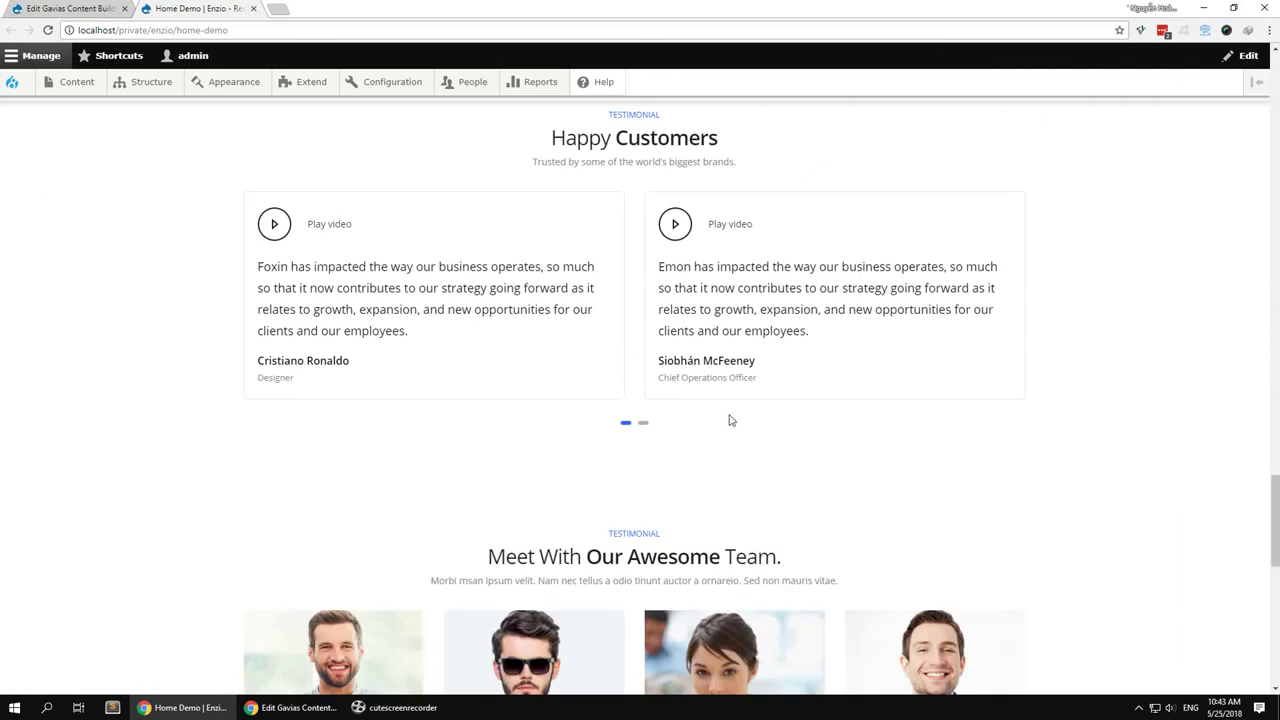
{"action": "scroll", "coordinate": [689, 333], "scroll_direction": "down", "scroll_amount": 5}
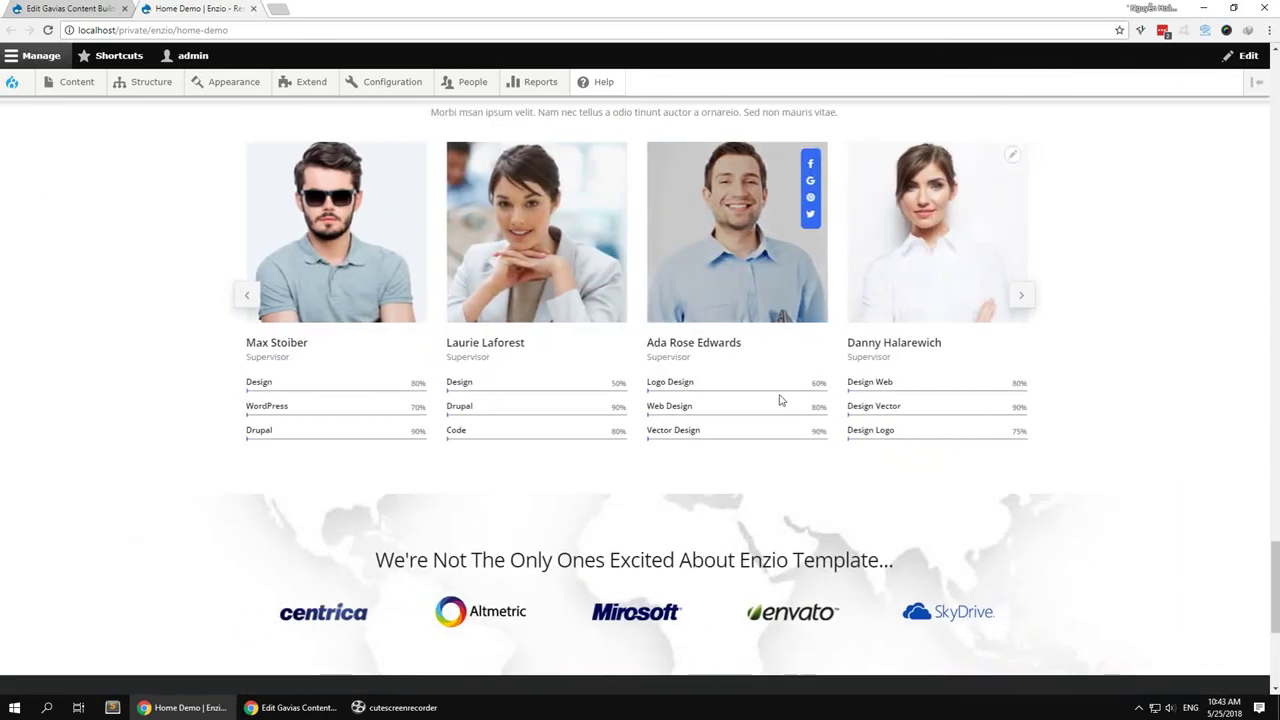
{"action": "scroll", "coordinate": [781, 400], "scroll_direction": "down", "scroll_amount": 4}
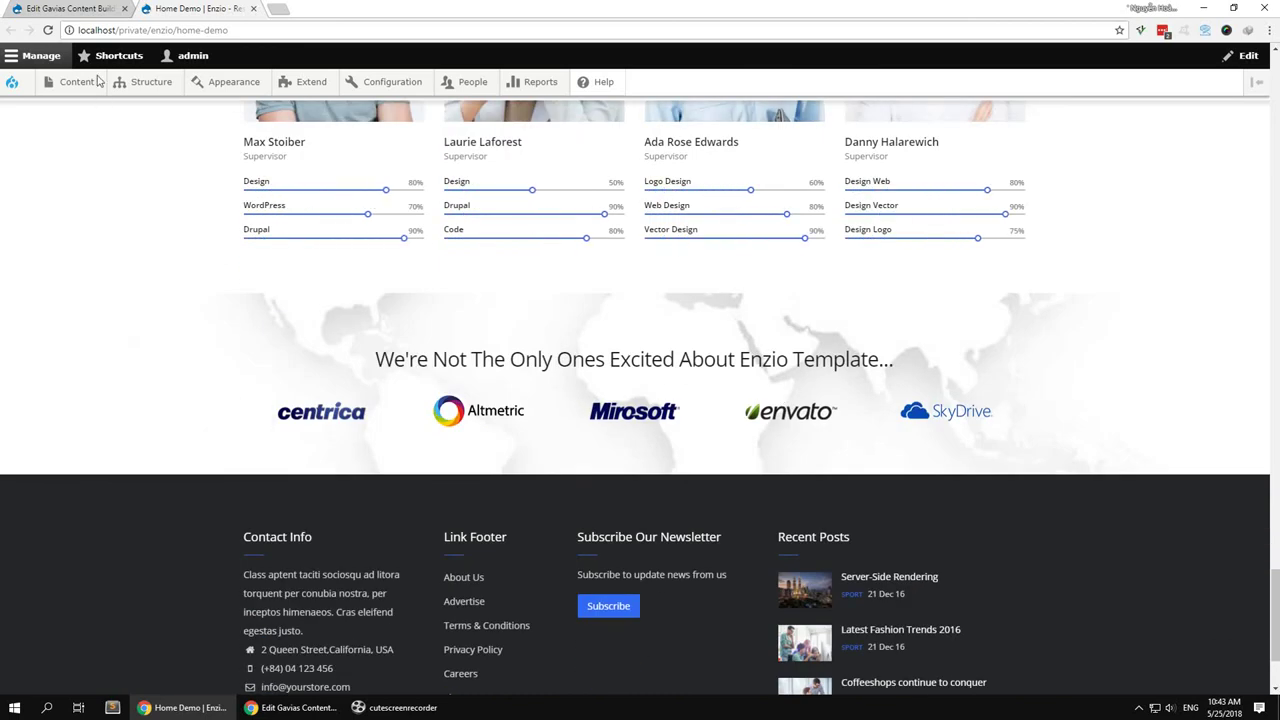
Change the banner row's background size to Width 100% in the builder, update the row and save the configuration
{"action": "left_click", "coordinate": [68, 8]}
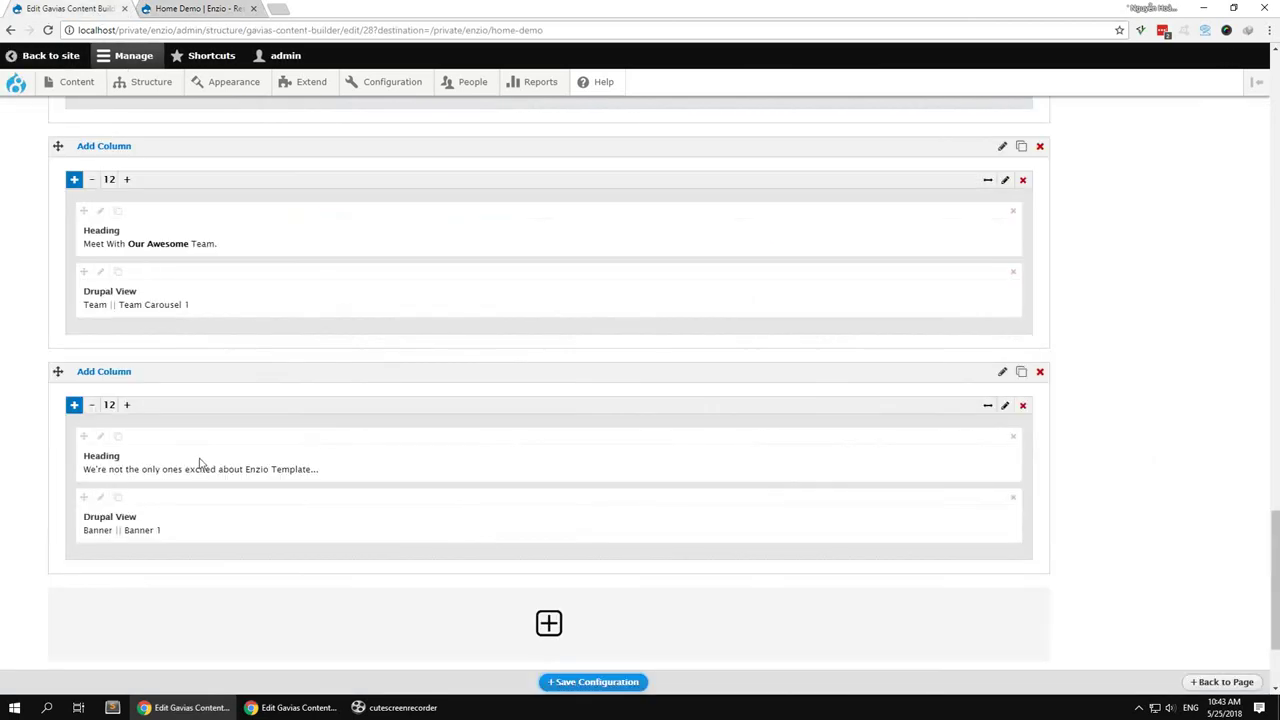
{"action": "left_click", "coordinate": [1003, 373]}
{"action": "left_click", "coordinate": [835, 443]}
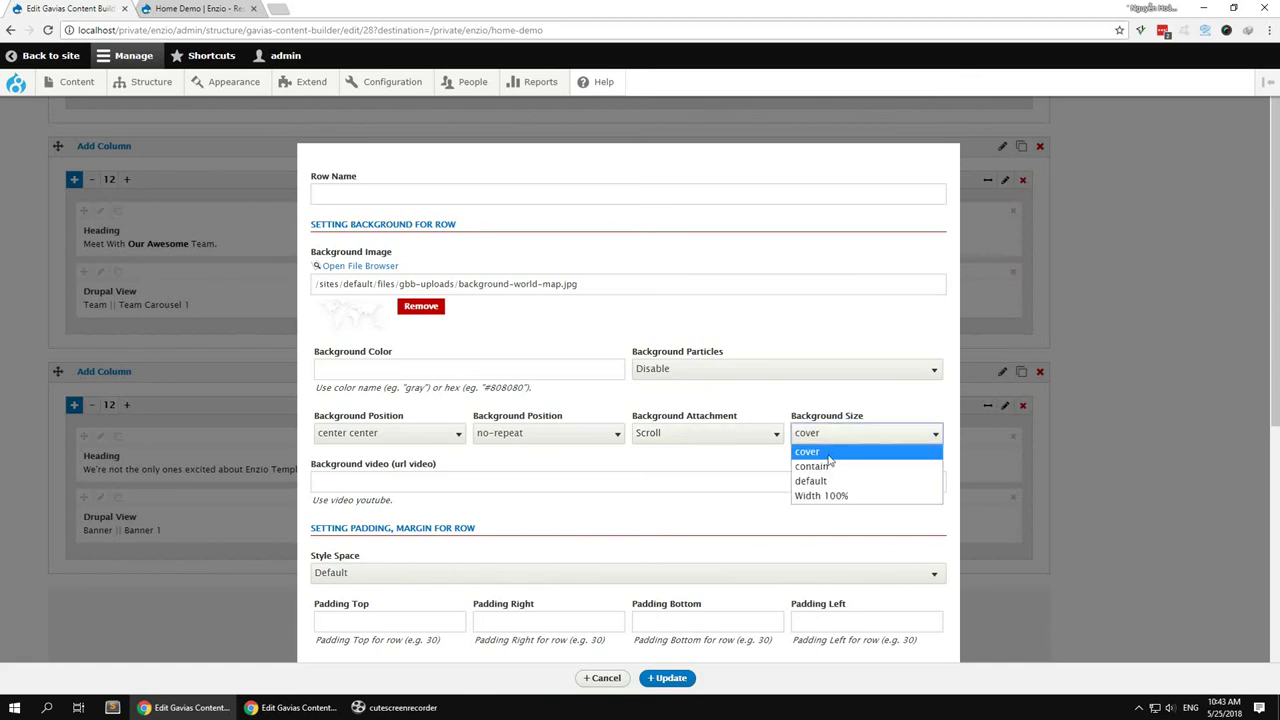
{"action": "left_click", "coordinate": [829, 497]}
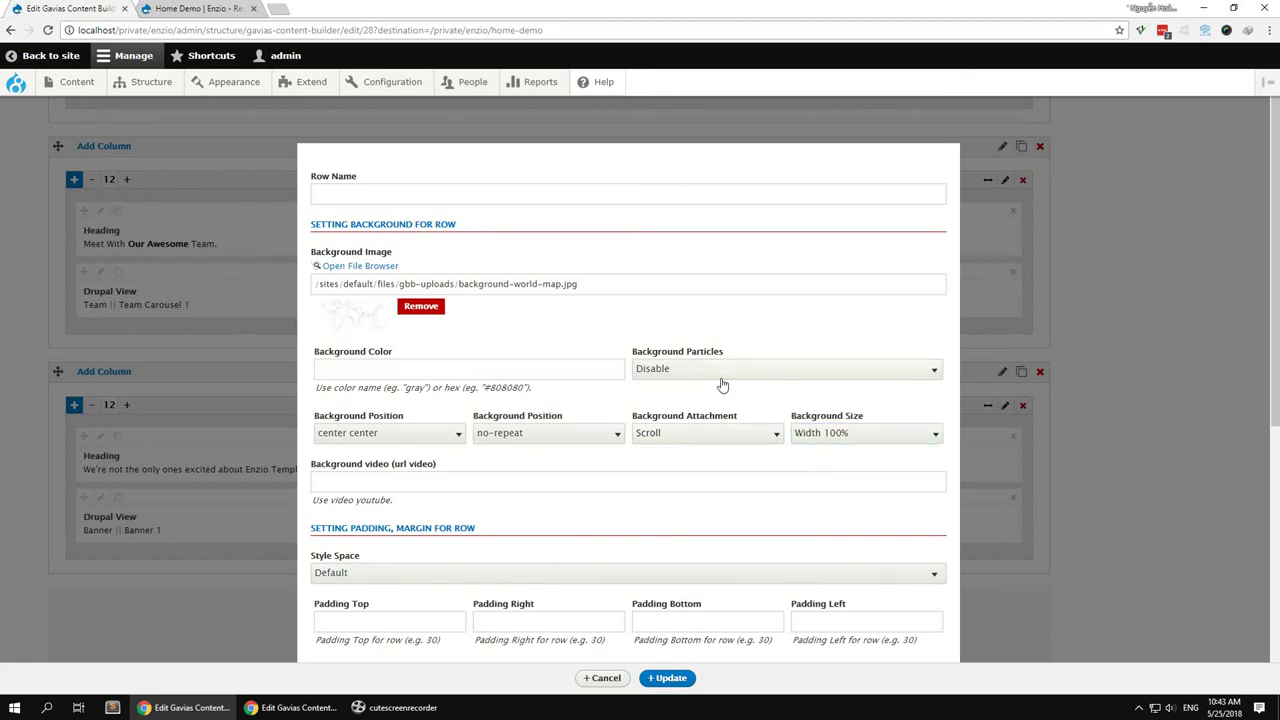
{"action": "left_click", "coordinate": [684, 681]}
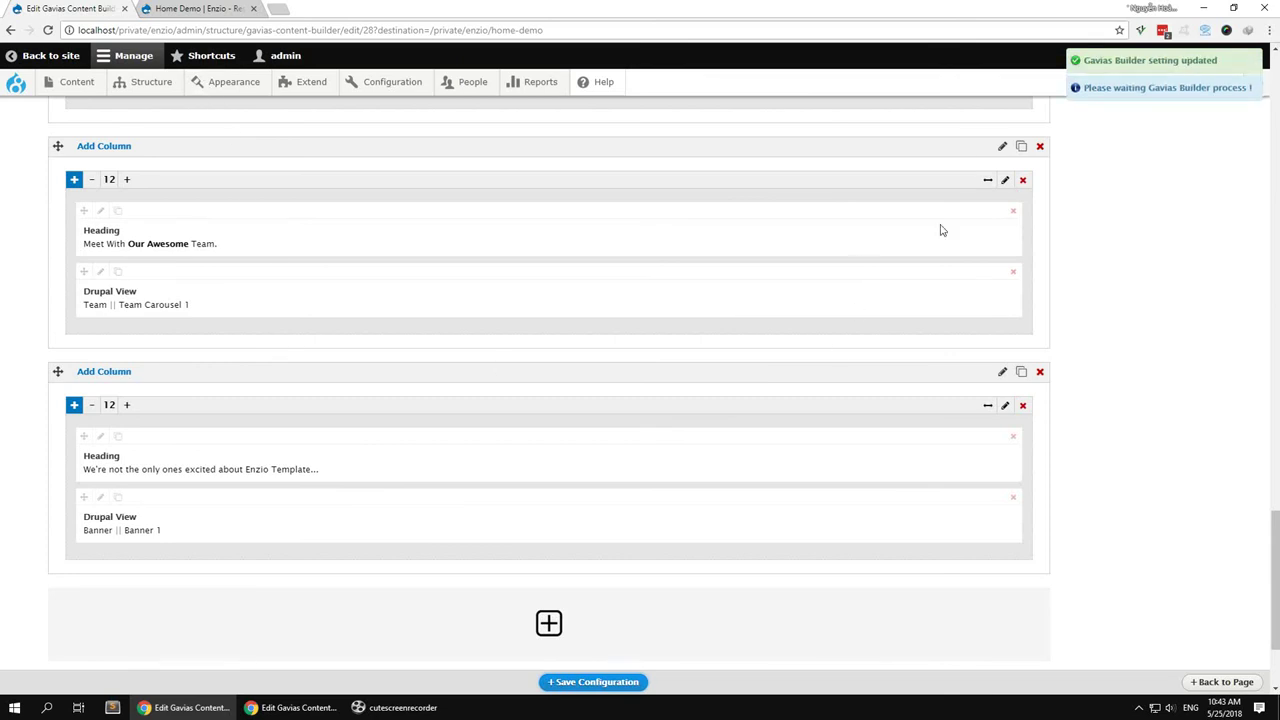
Give the "Meet With Our Awesome Team." row a light grey hex background color, update it and save the configuration
{"action": "left_click", "coordinate": [1002, 147]}
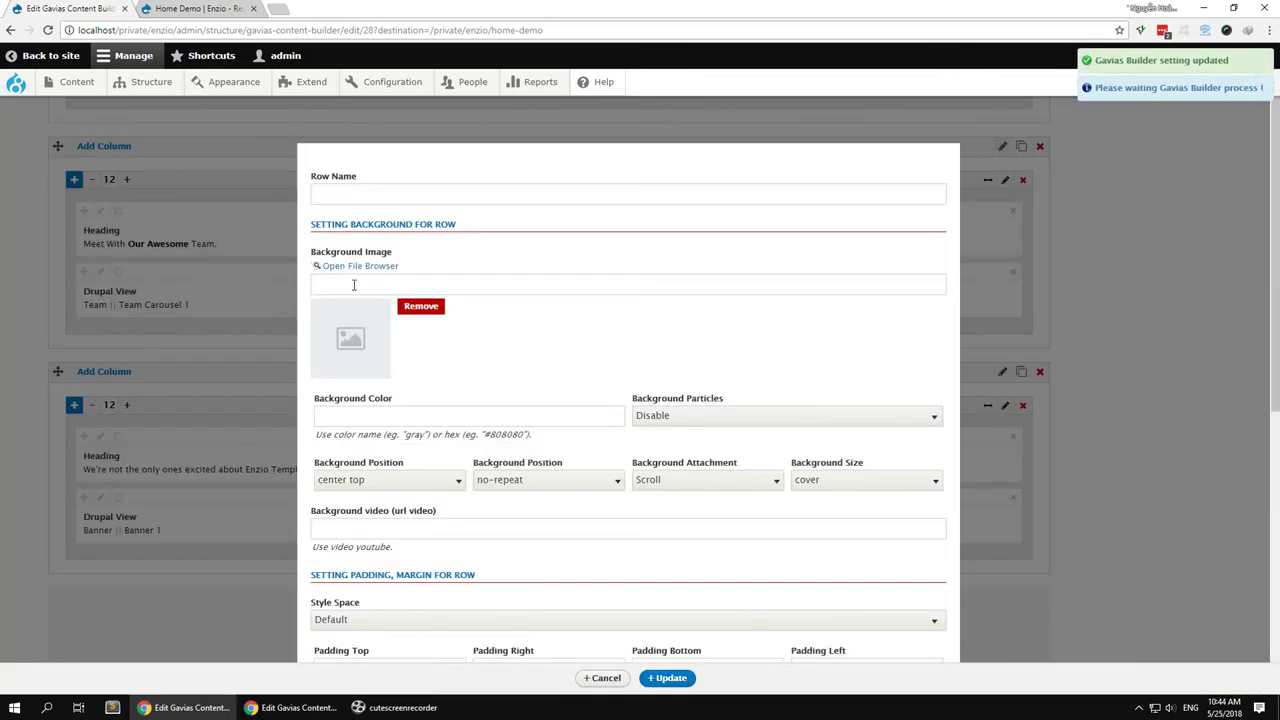
{"action": "left_click", "coordinate": [369, 413]}
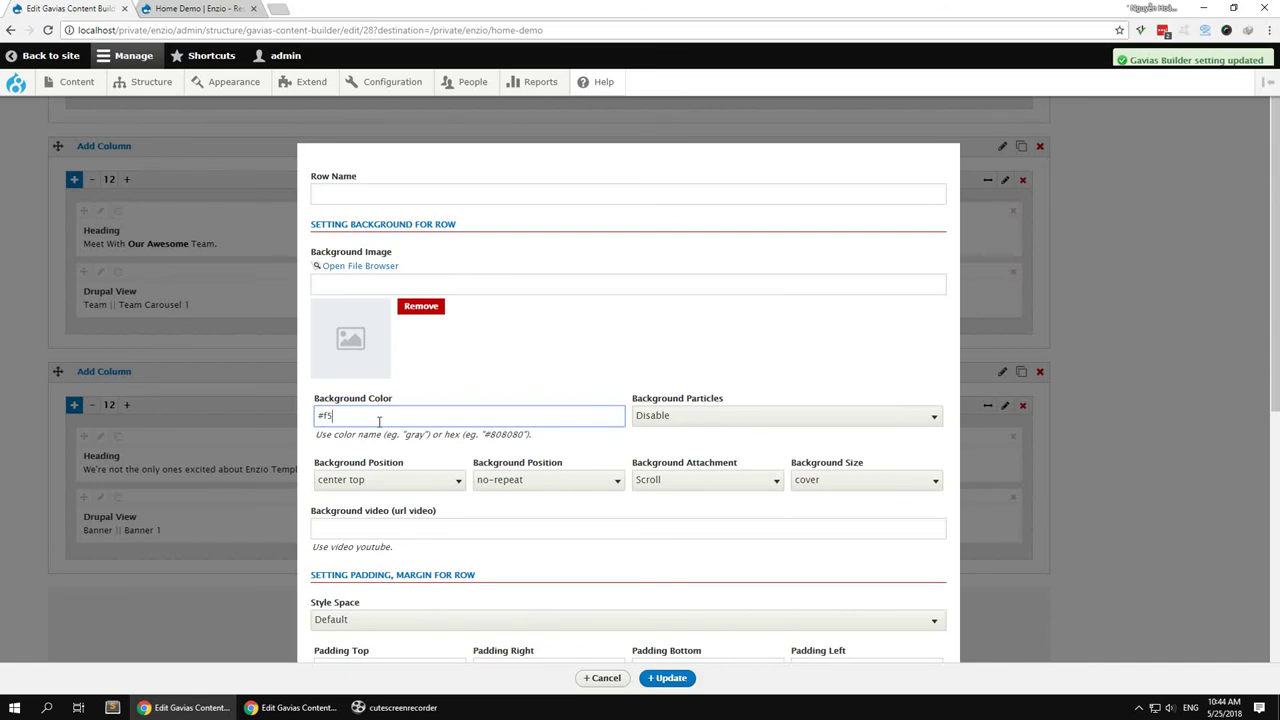
{"action": "left_click", "coordinate": [668, 679]}
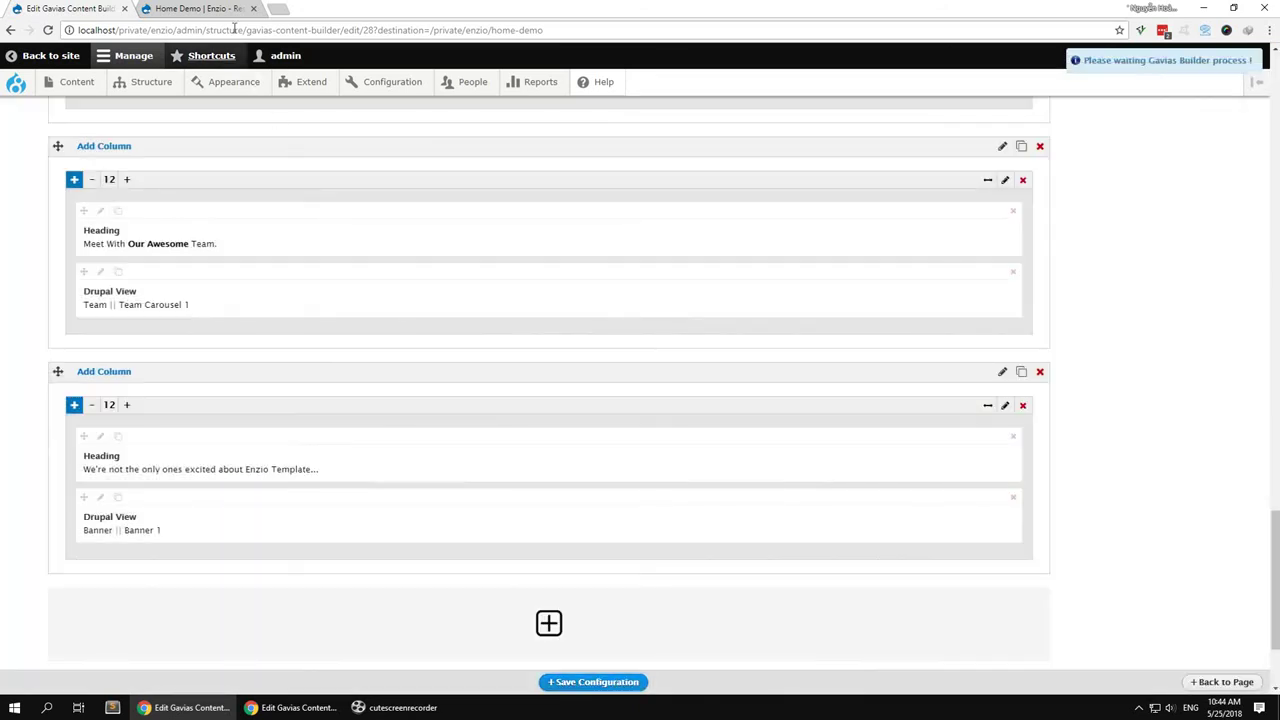
Reload the Home Demo page and examine the team section's background color and the banner section below it
{"action": "left_click", "coordinate": [197, 8]}
{"action": "key", "text": "F5"}
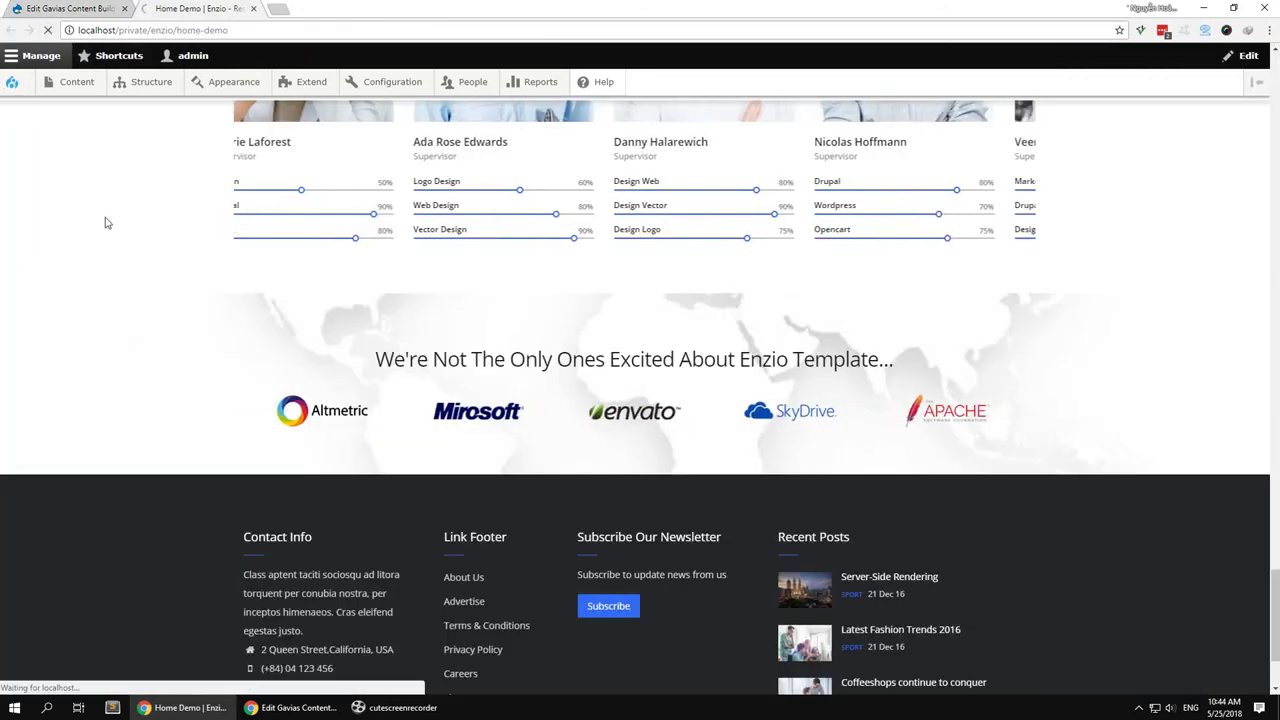
{"action": "scroll", "coordinate": [107, 222], "scroll_direction": "up", "scroll_amount": 5}
{"action": "scroll", "coordinate": [107, 222], "scroll_direction": "down", "scroll_amount": 4}
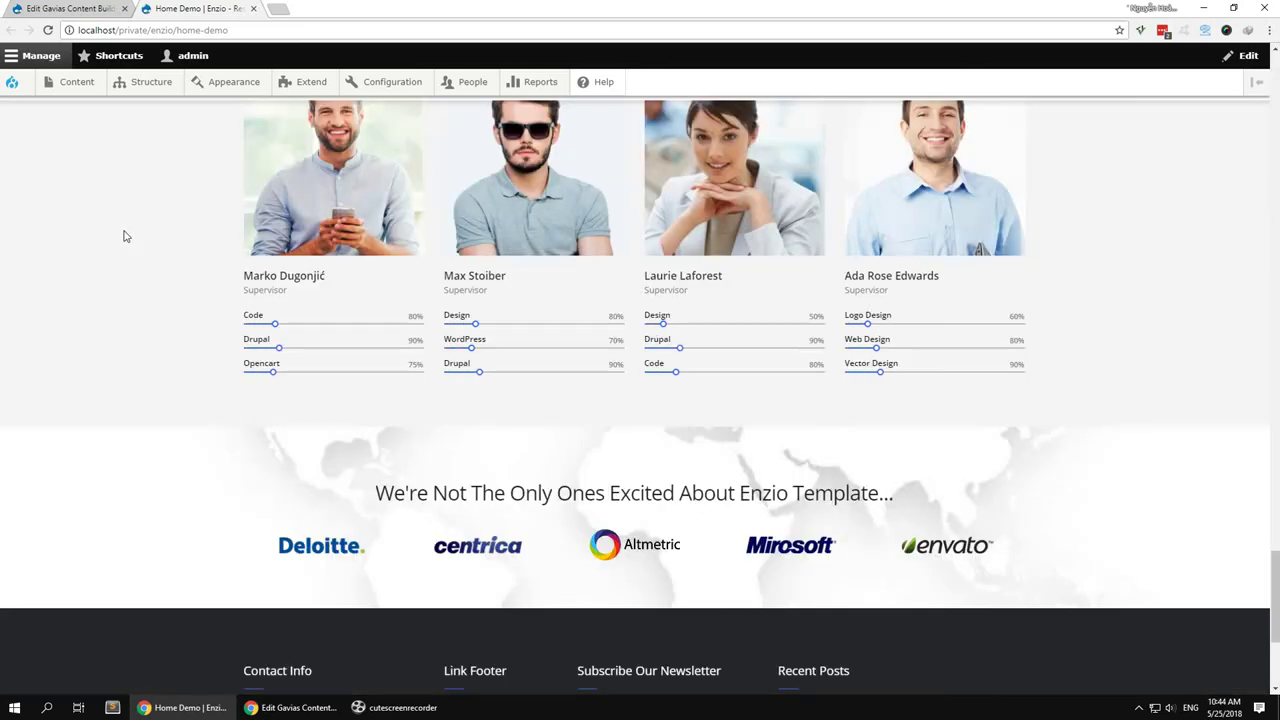
{"action": "scroll", "coordinate": [125, 236], "scroll_direction": "down", "scroll_amount": 2}
{"action": "scroll", "coordinate": [125, 236], "scroll_direction": "up", "scroll_amount": 2}
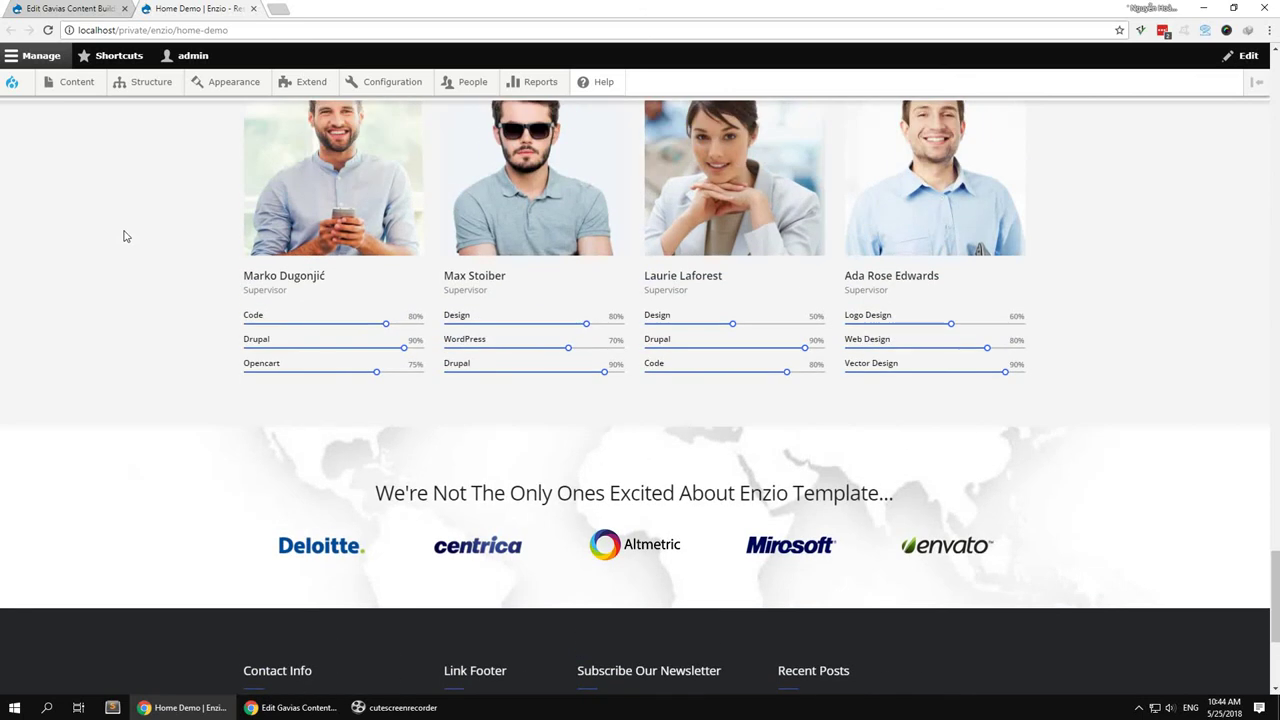
{"action": "scroll", "coordinate": [125, 236], "scroll_direction": "up", "scroll_amount": 2}
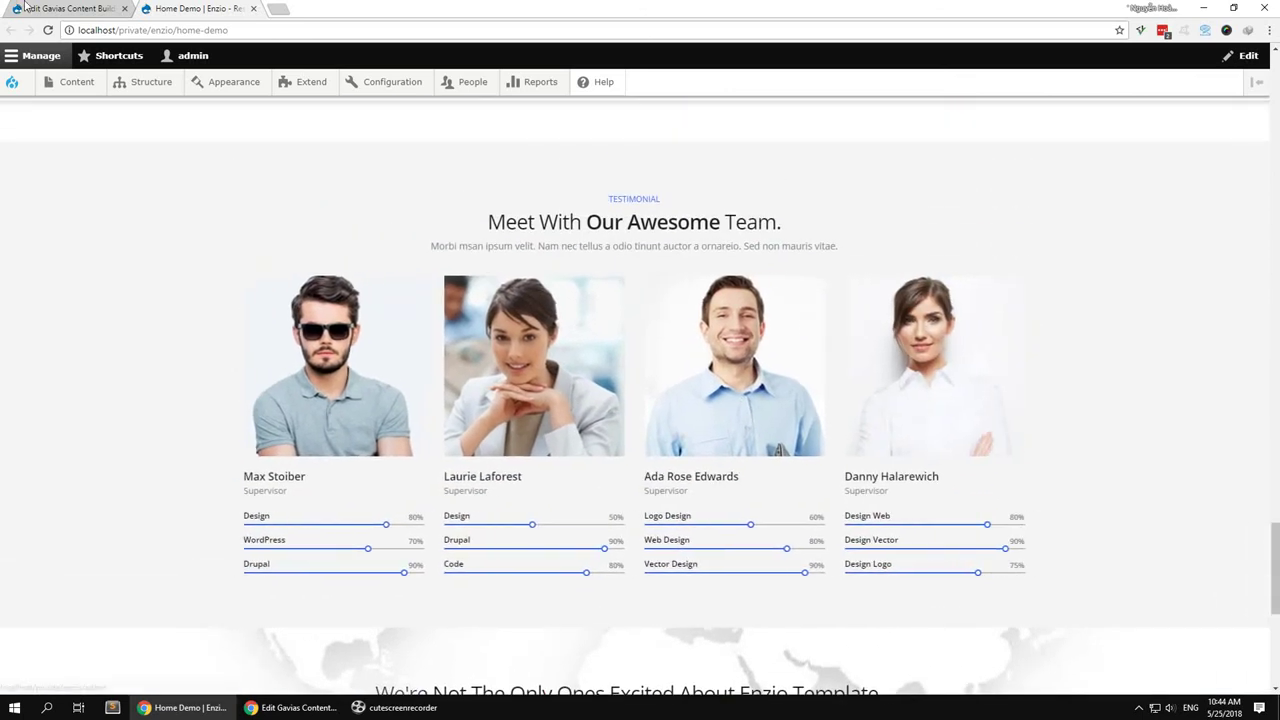
Replace the banner row's background image with bg-11.jpg, set its background size to default, update the row and save the configuration
{"action": "key", "text": "ctrl+shift+Tab"}
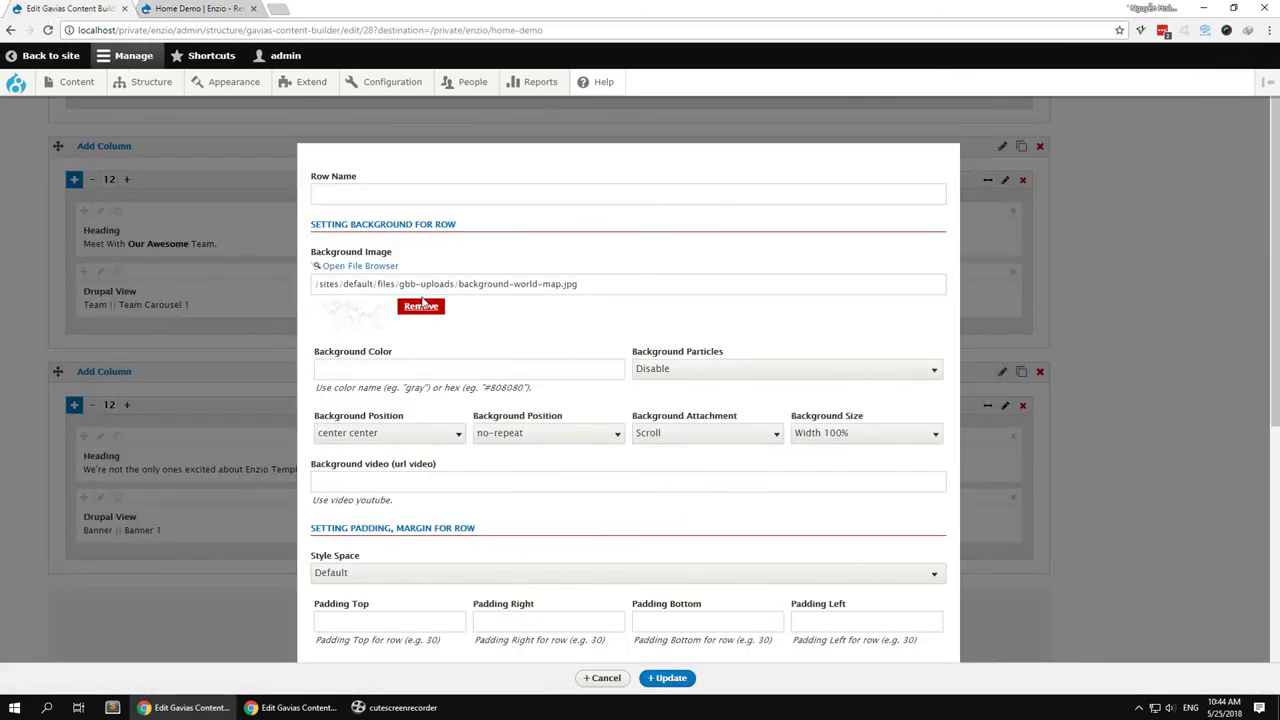
{"action": "left_click", "coordinate": [388, 270]}
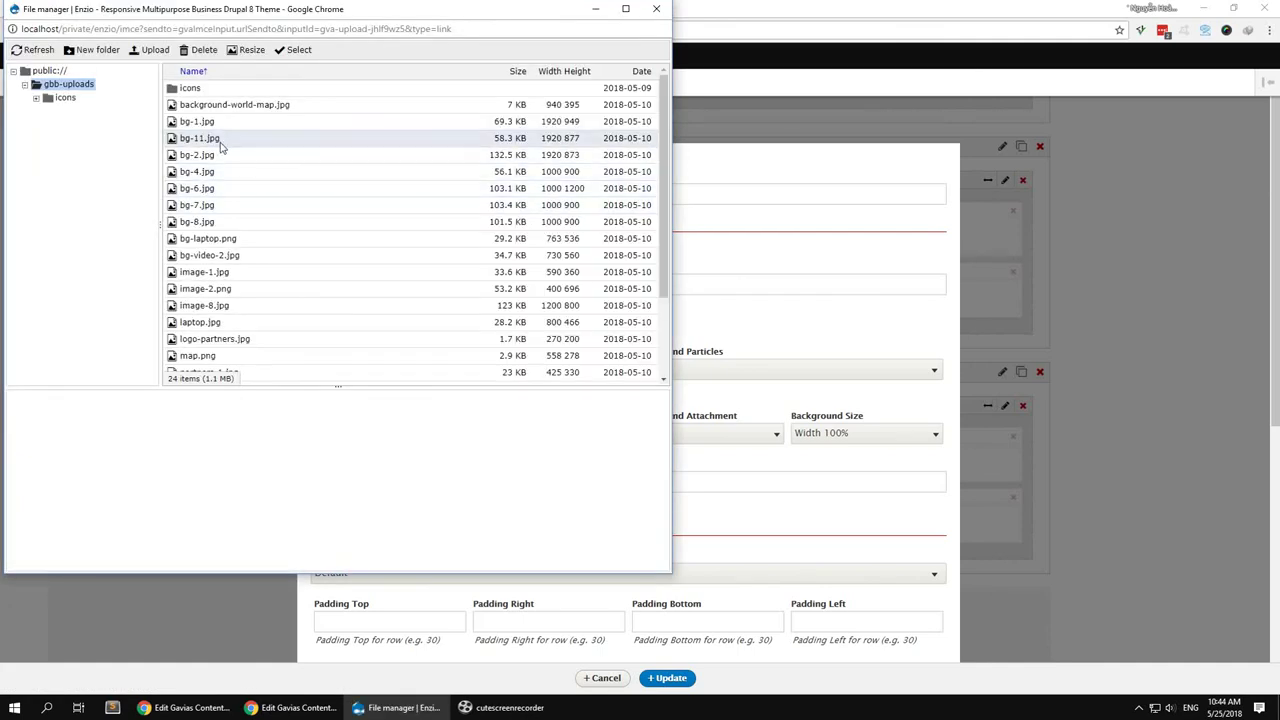
{"action": "left_click", "coordinate": [221, 142]}
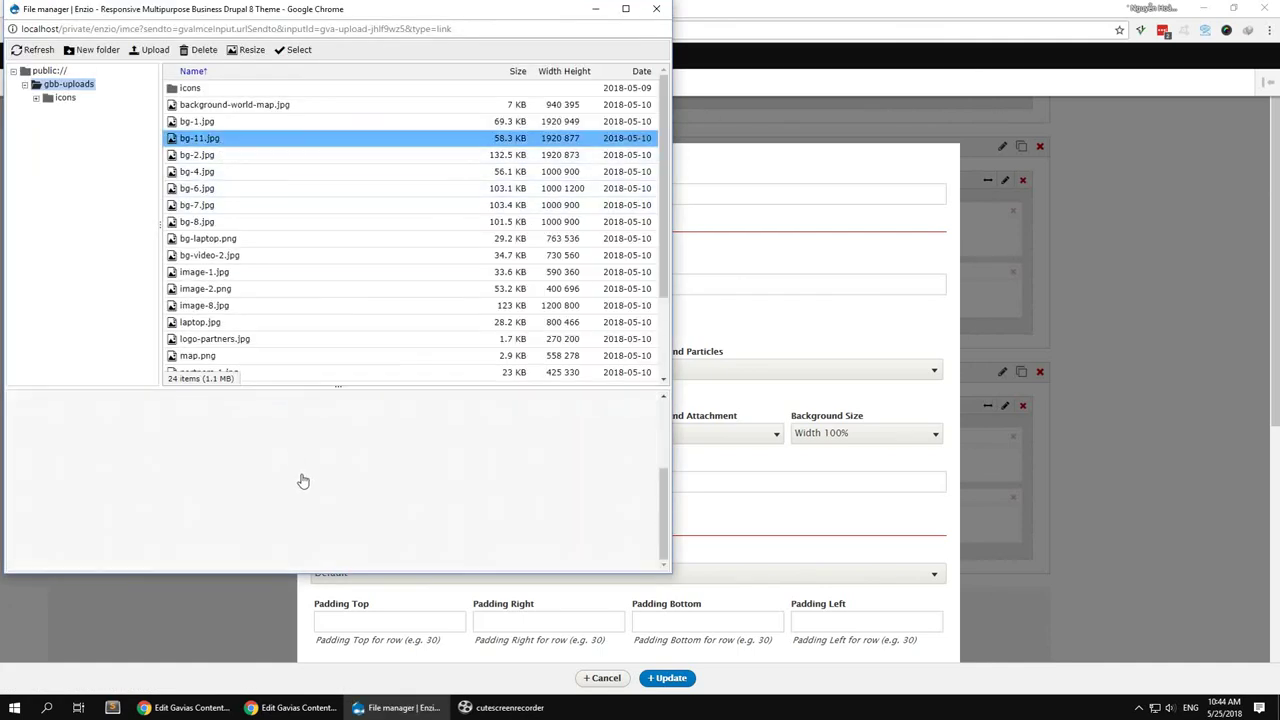
{"action": "double_click", "coordinate": [297, 140]}
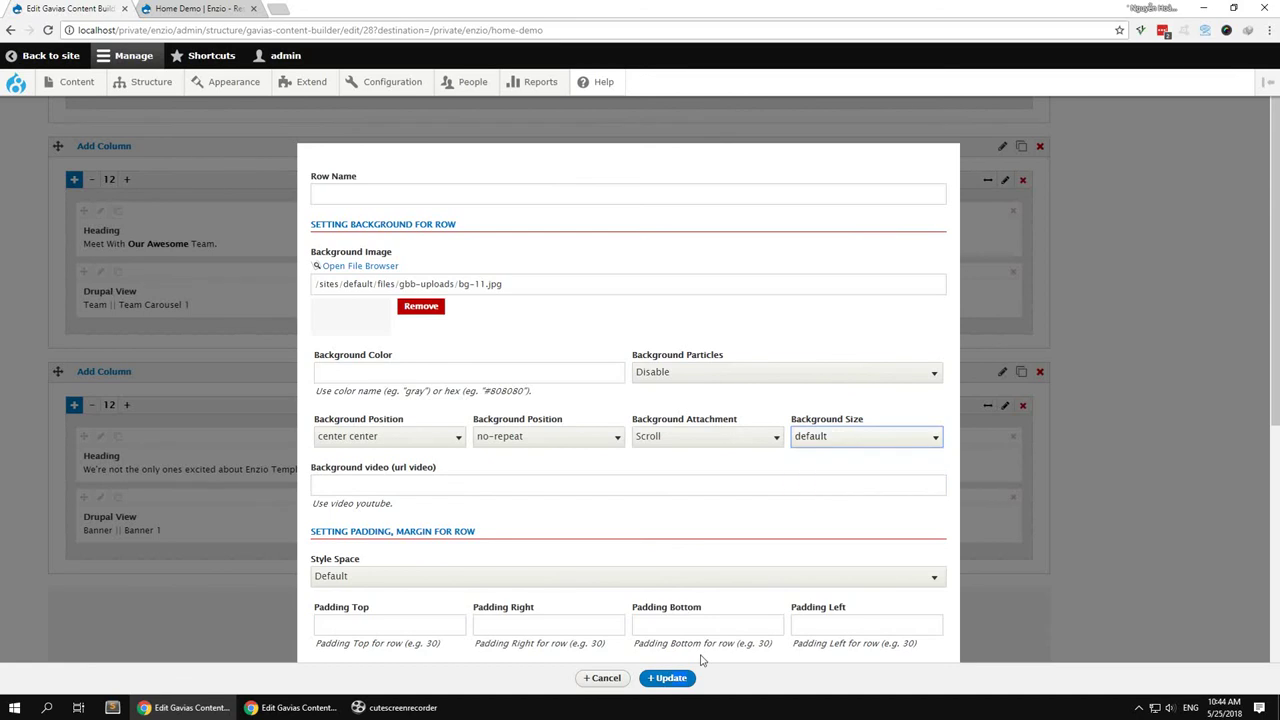
{"action": "left_click", "coordinate": [658, 679]}
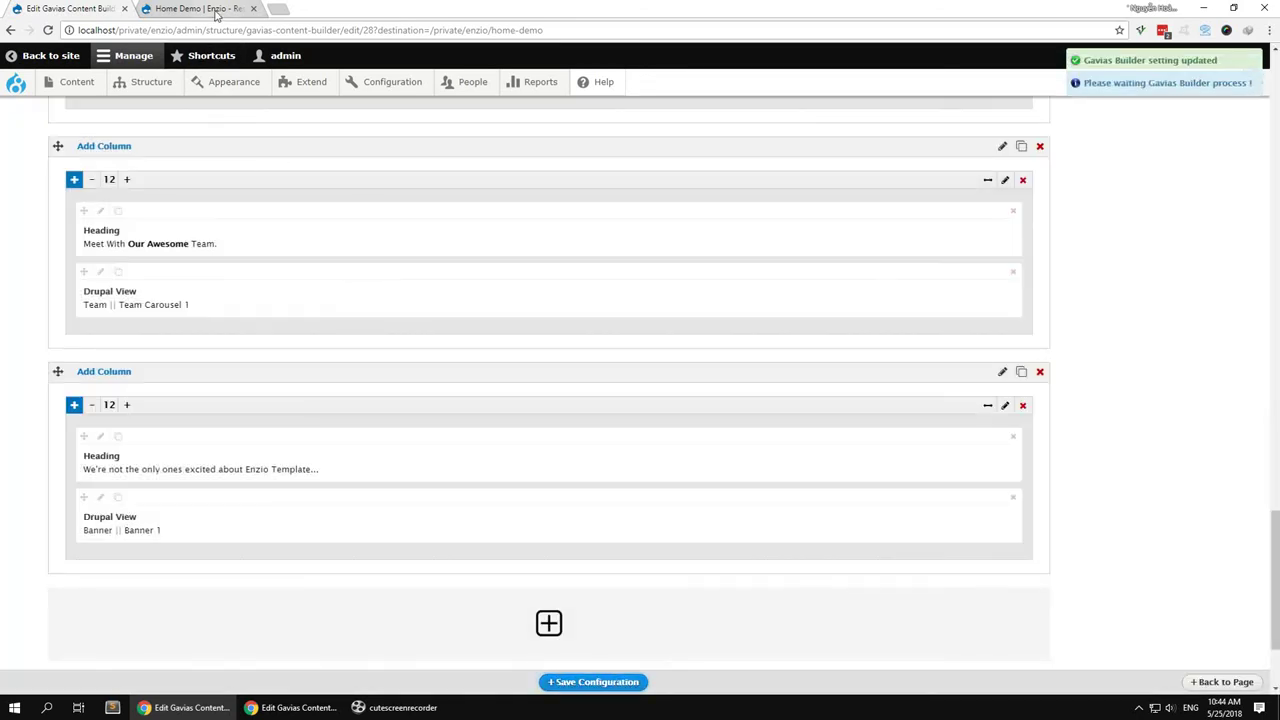
Reload the Home Demo page and review the banner section's new background together with the team section and footer
{"action": "left_click", "coordinate": [212, 10]}
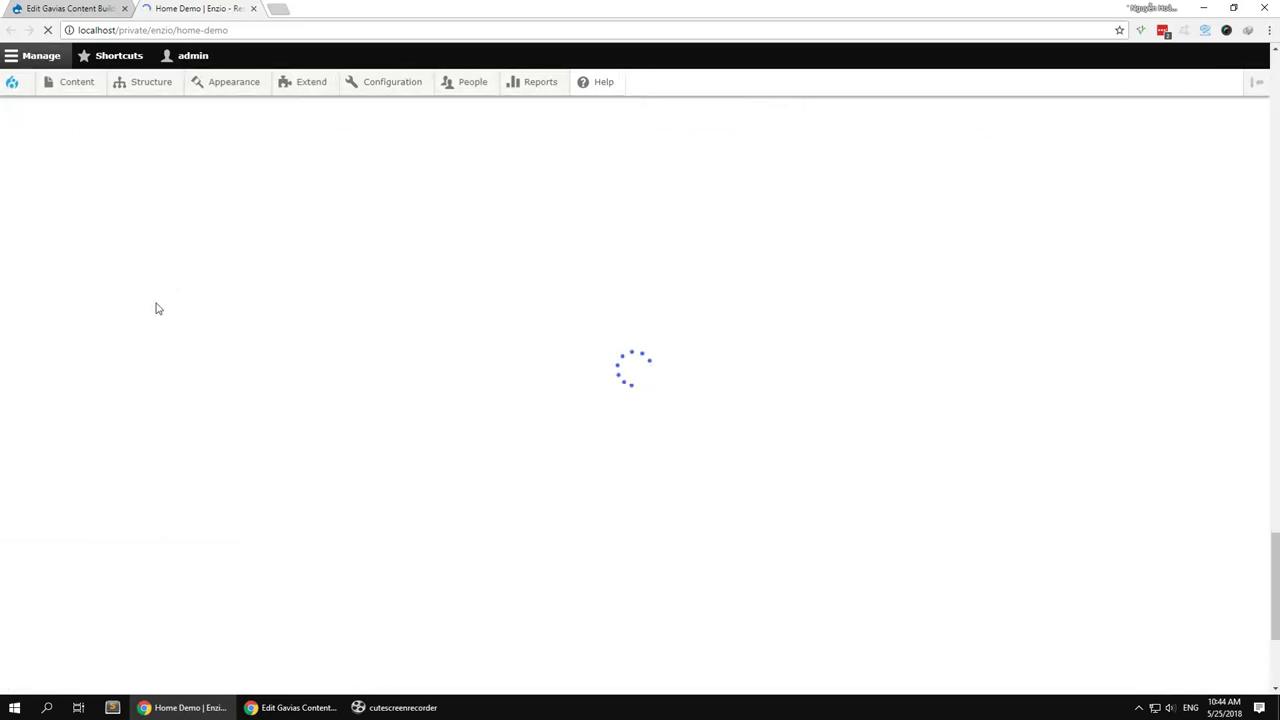
{"action": "scroll", "coordinate": [155, 308], "scroll_direction": "down", "scroll_amount": 3}
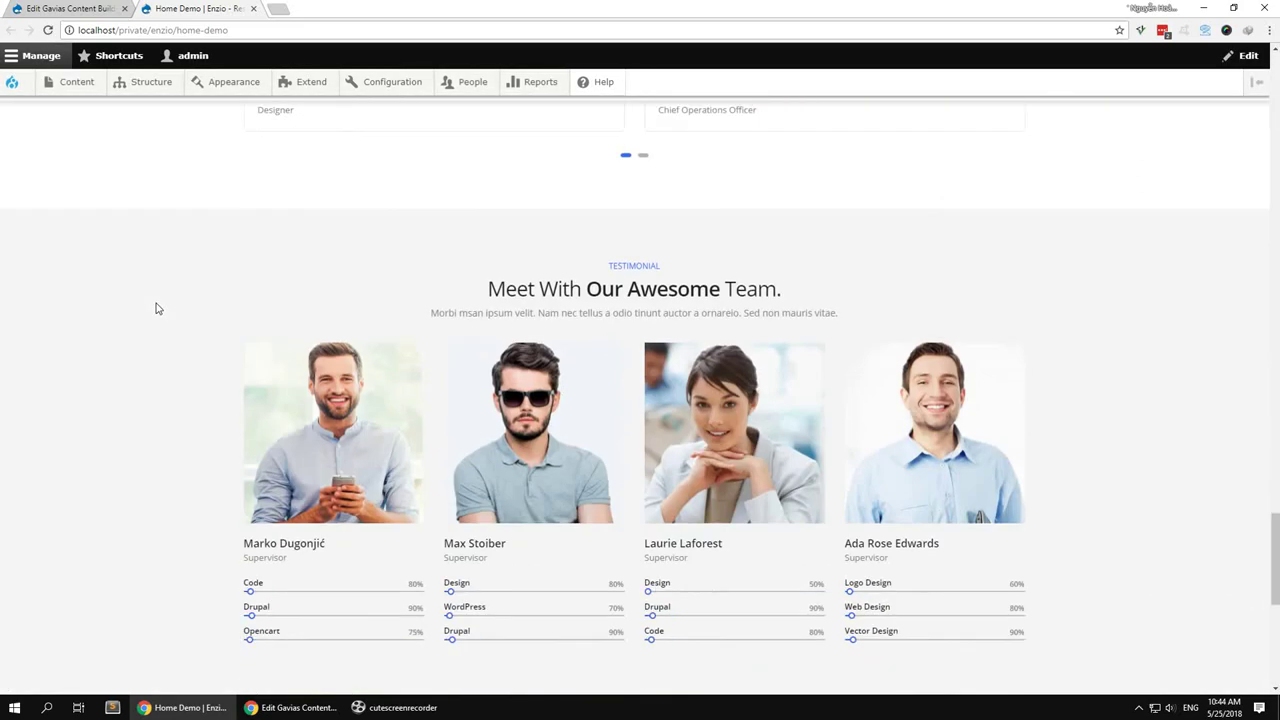
{"action": "scroll", "coordinate": [220, 420], "scroll_direction": "down", "scroll_amount": 3}
{"action": "scroll", "coordinate": [226, 449], "scroll_direction": "down", "scroll_amount": 3}
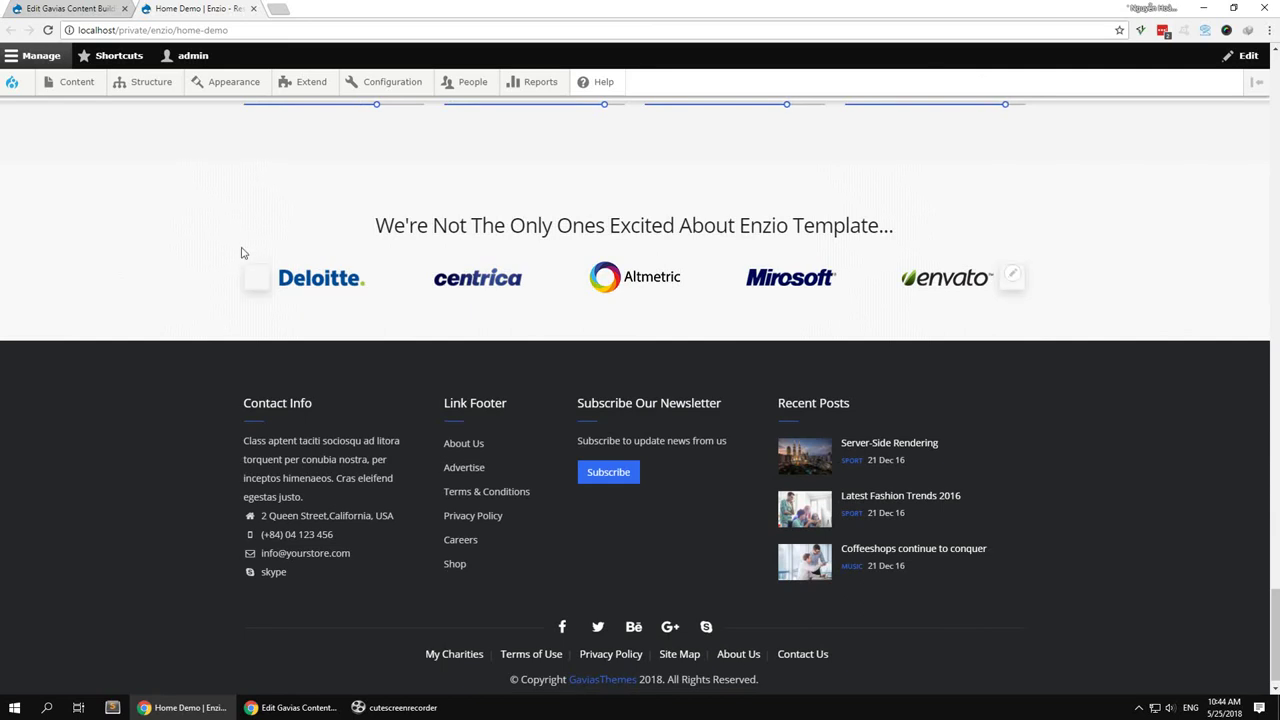
{"action": "scroll", "coordinate": [1276, 609], "scroll_direction": "up", "scroll_amount": 3}
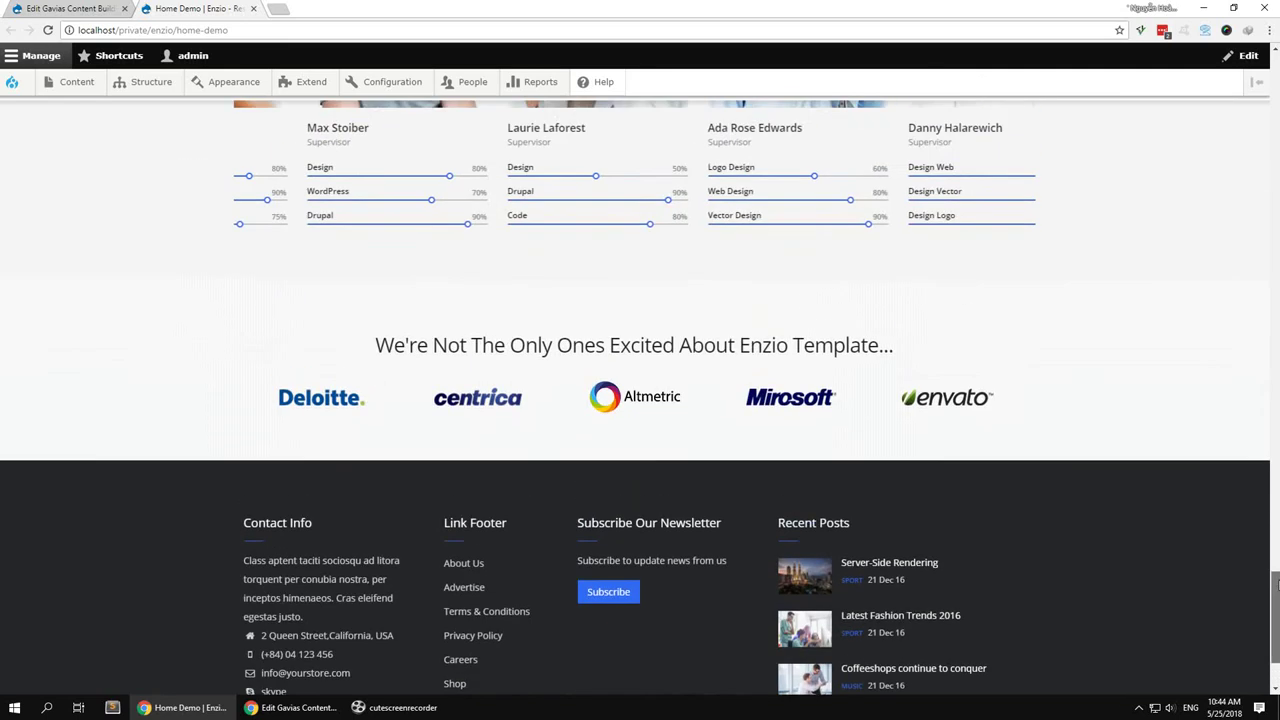
{"action": "scroll", "coordinate": [640, 400], "scroll_direction": "up", "scroll_amount": 7}
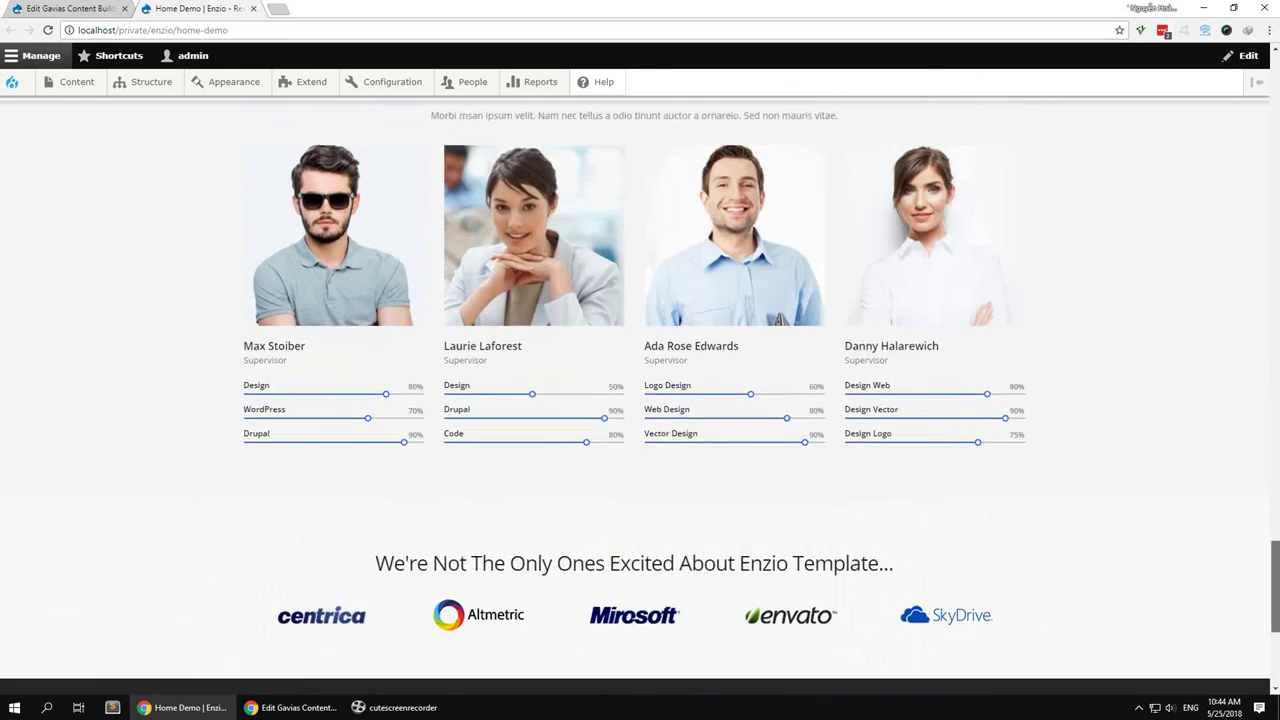
Review the Home Demo page's sections from the slider through the testimonials to check the overall layout
{"action": "scroll", "coordinate": [640, 400], "scroll_direction": "up", "scroll_amount": 15}
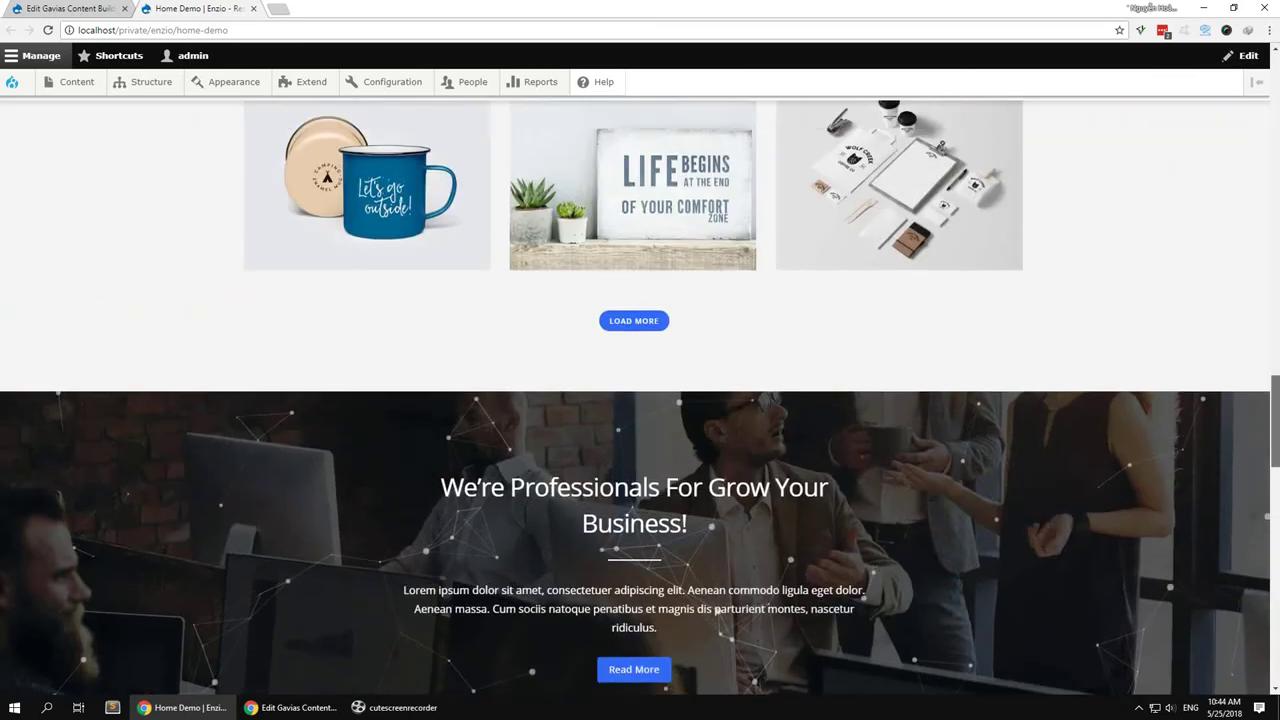
{"action": "scroll", "coordinate": [640, 400], "scroll_direction": "up", "scroll_amount": 8}
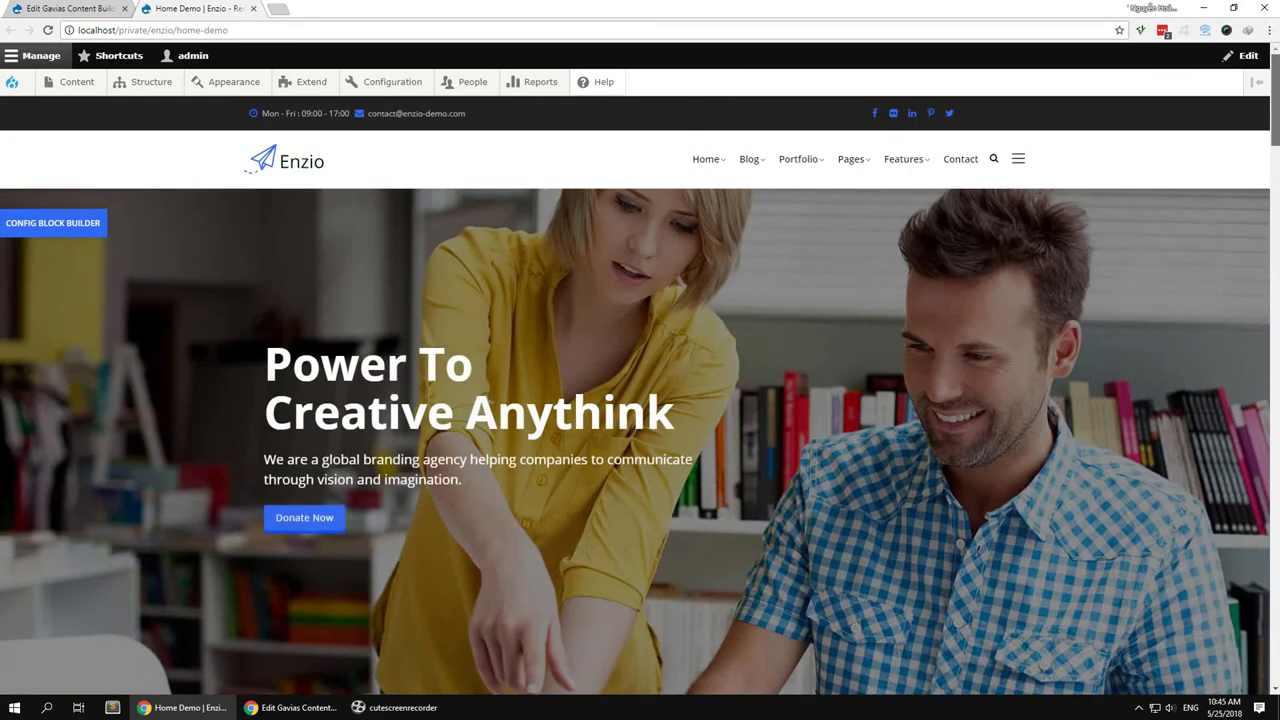
{"action": "scroll", "coordinate": [640, 400], "scroll_direction": "down", "scroll_amount": 6}
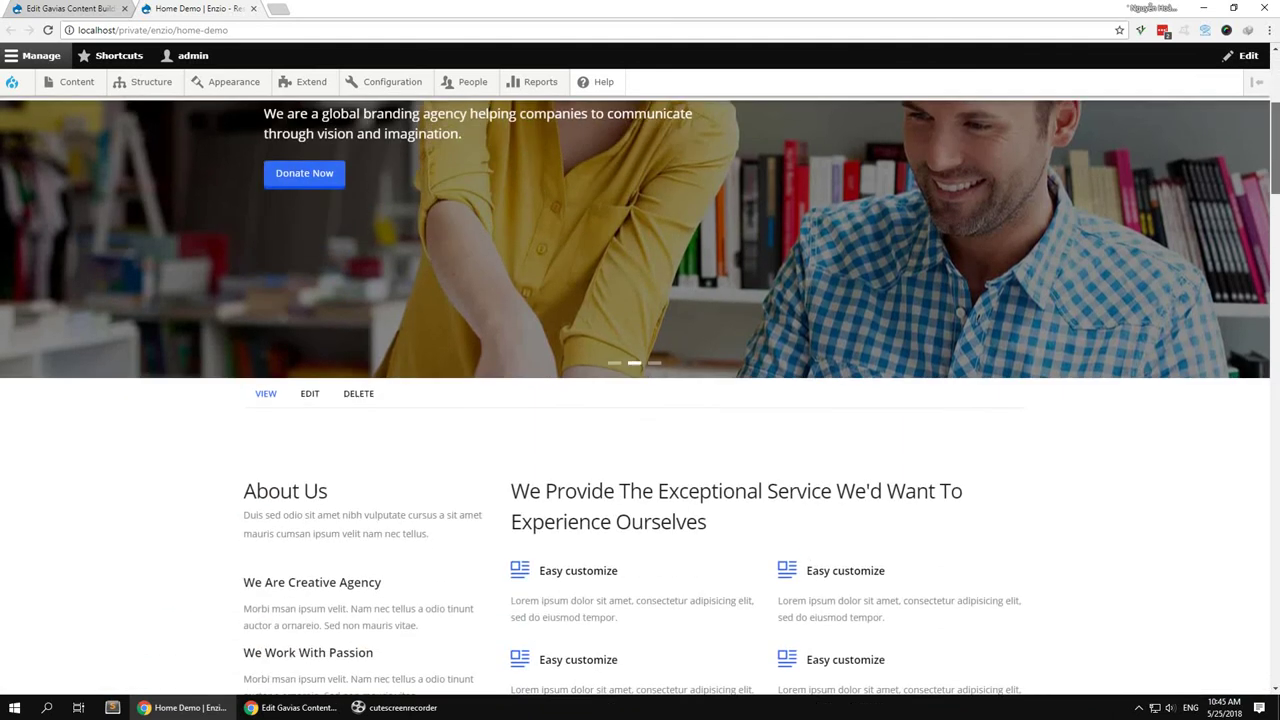
{"action": "scroll", "coordinate": [640, 400], "scroll_direction": "up", "scroll_amount": 3}
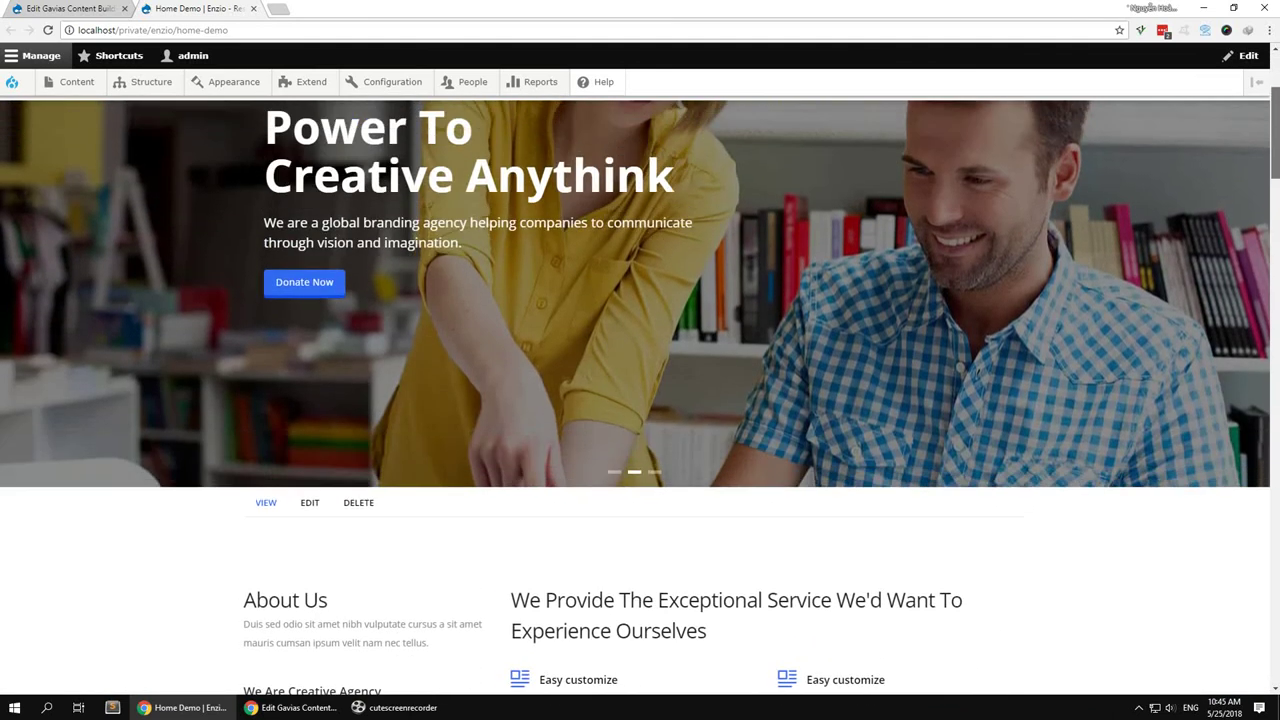
{"action": "scroll", "coordinate": [640, 400], "scroll_direction": "down", "scroll_amount": 4}
{"action": "scroll", "coordinate": [640, 400], "scroll_direction": "down", "scroll_amount": 10}
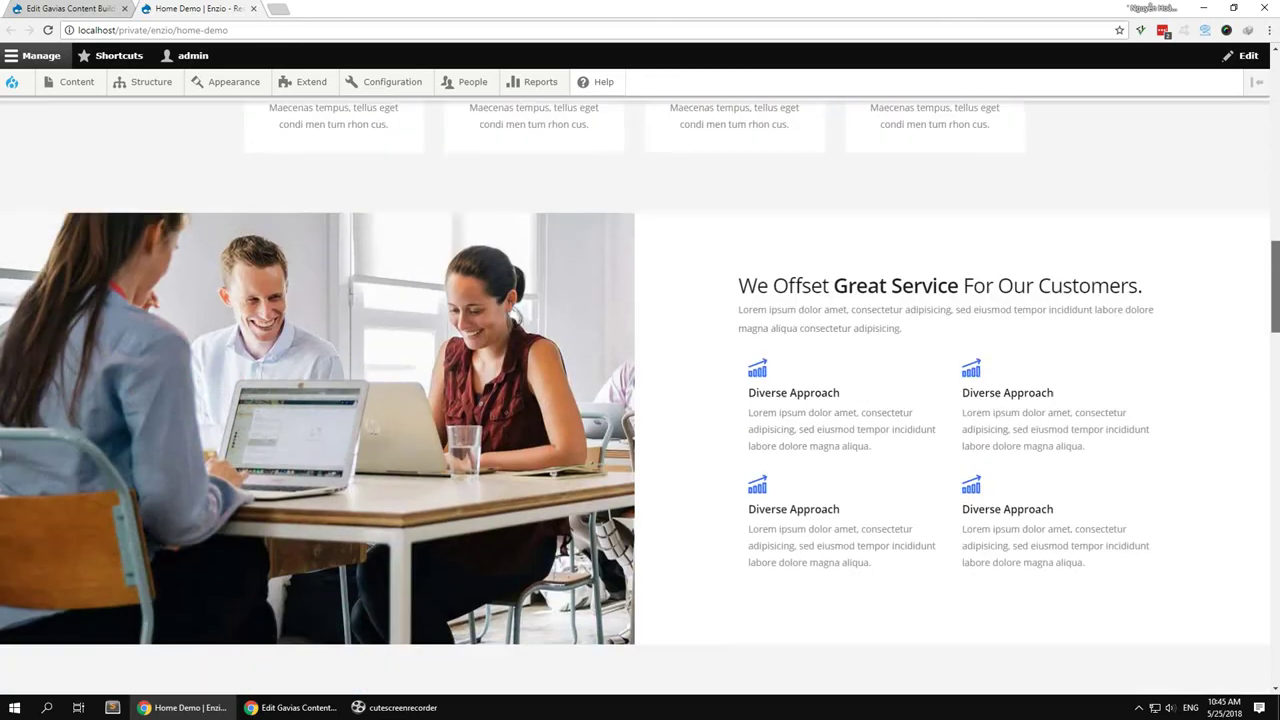
{"action": "scroll", "coordinate": [640, 400], "scroll_direction": "down", "scroll_amount": 10}
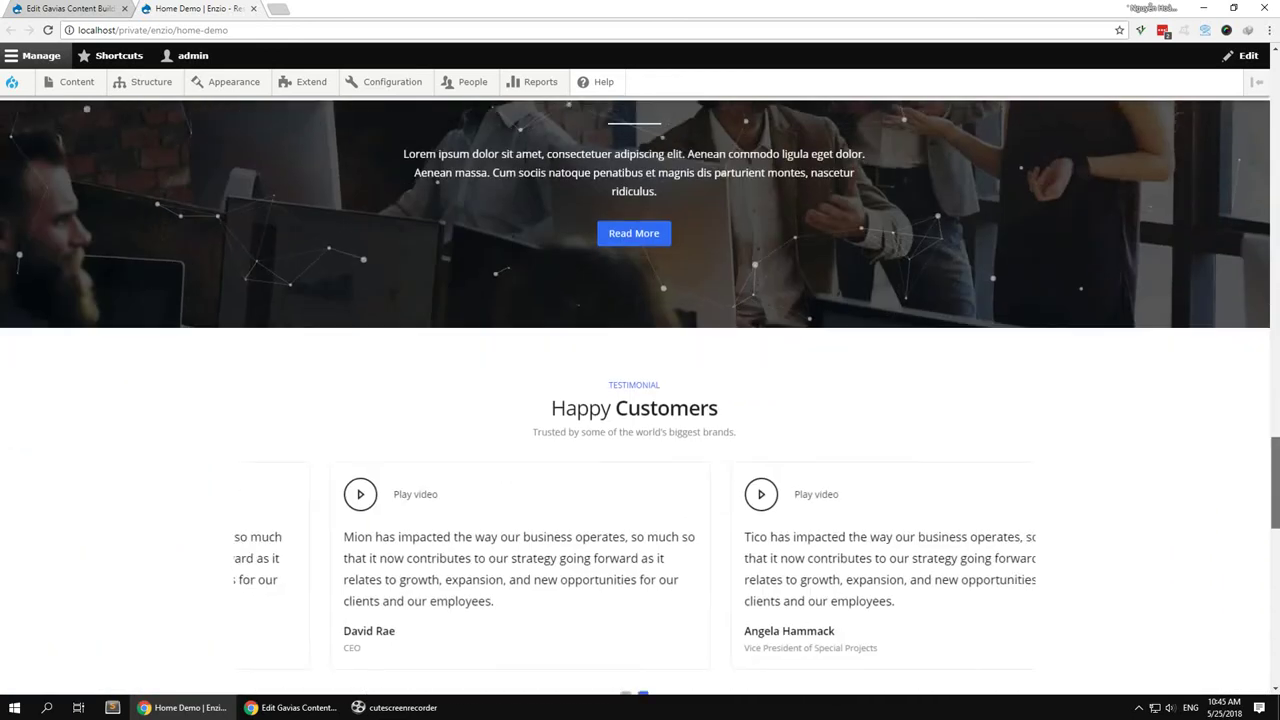
{"action": "scroll", "coordinate": [941, 356], "scroll_direction": "up", "scroll_amount": 20}
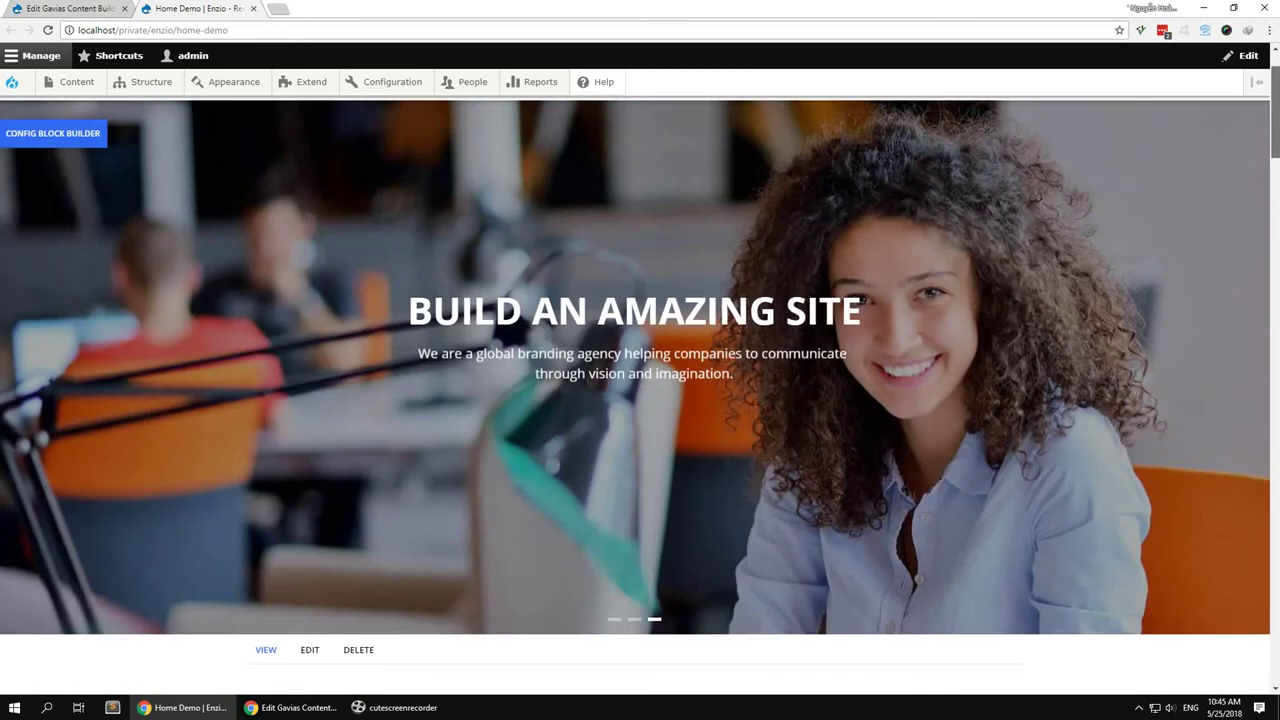
{"action": "scroll", "coordinate": [900, 380], "scroll_direction": "down", "scroll_amount": 3}
{"action": "scroll", "coordinate": [859, 398], "scroll_direction": "down", "scroll_amount": 3}
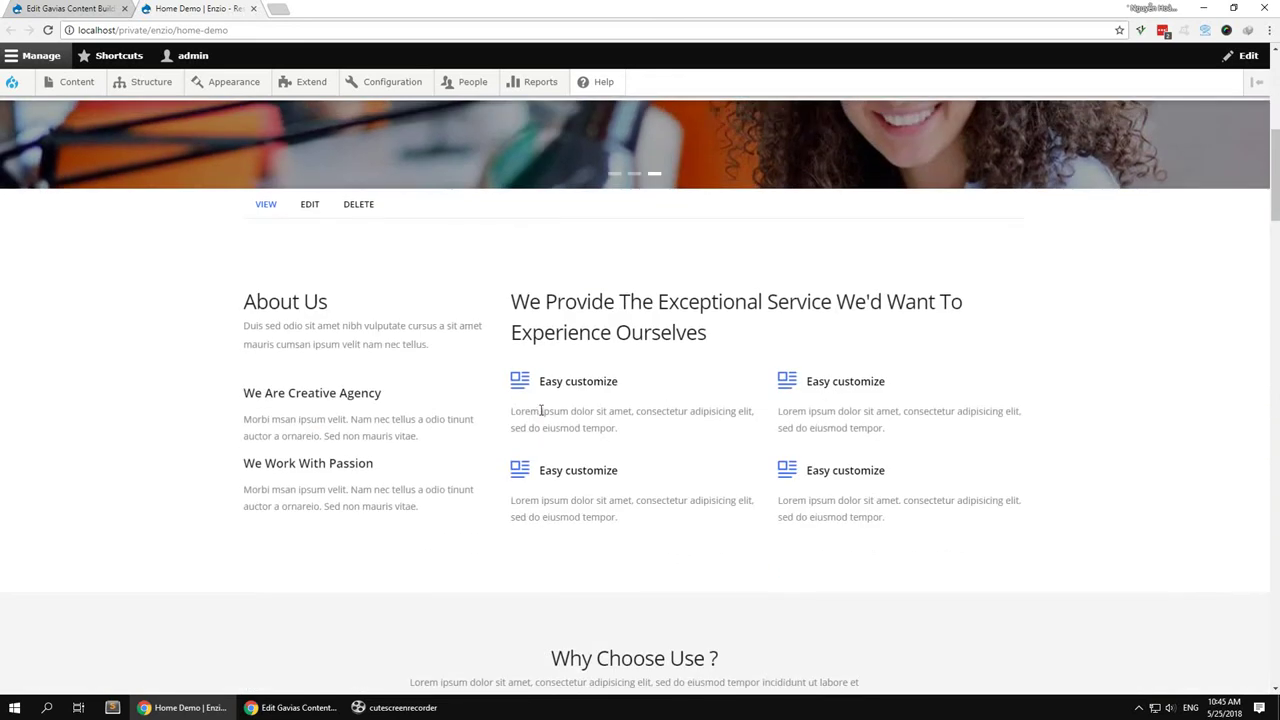
Return to the content builder, set the "About Us" heading's entrance animation to Fade Up and update it
{"action": "left_click", "coordinate": [62, 12]}
{"action": "scroll", "coordinate": [285, 351], "scroll_direction": "up", "scroll_amount": 15}
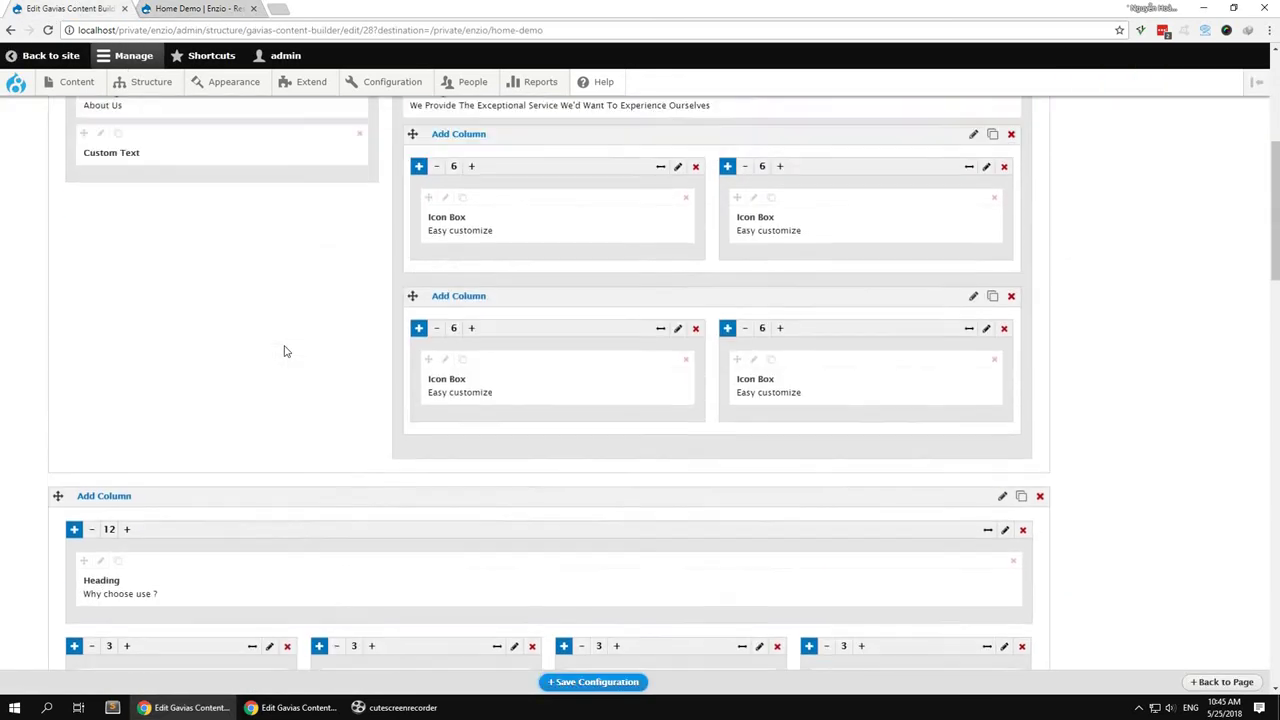
{"action": "scroll", "coordinate": [285, 351], "scroll_direction": "up", "scroll_amount": 3}
{"action": "scroll", "coordinate": [179, 330], "scroll_direction": "down", "scroll_amount": 1}
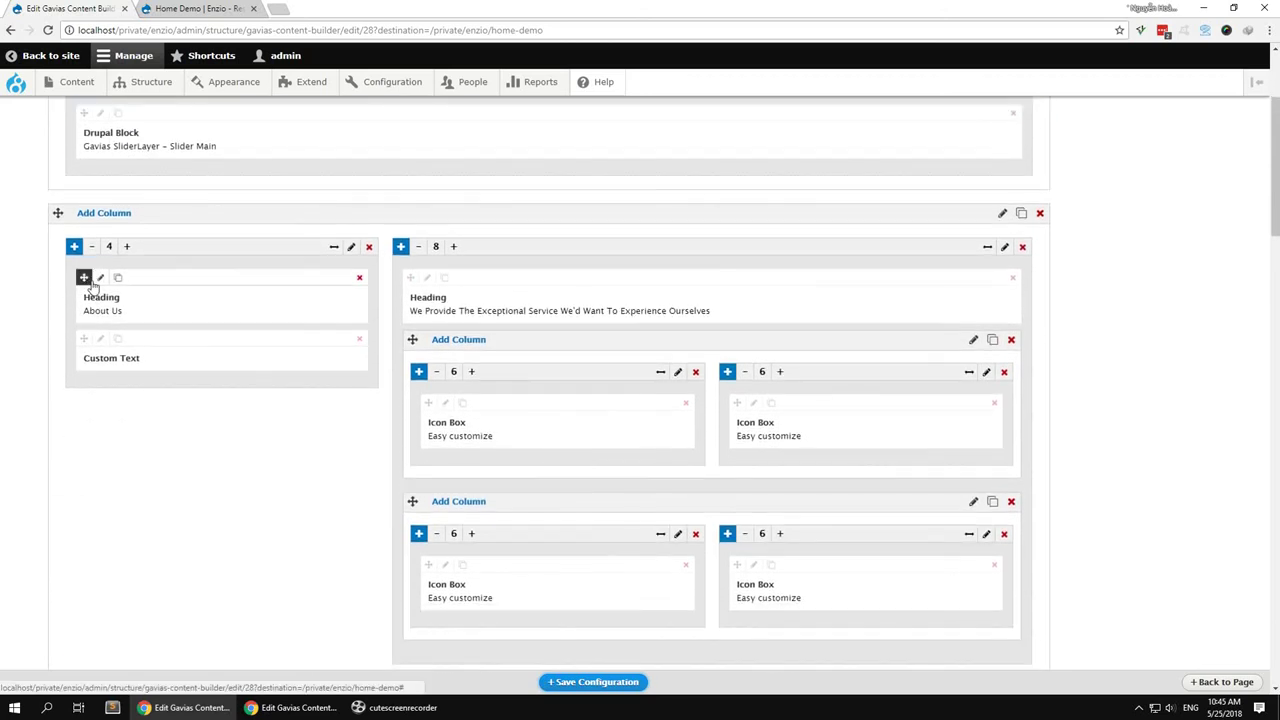
{"action": "scroll", "coordinate": [517, 551], "scroll_direction": "down", "scroll_amount": 3}
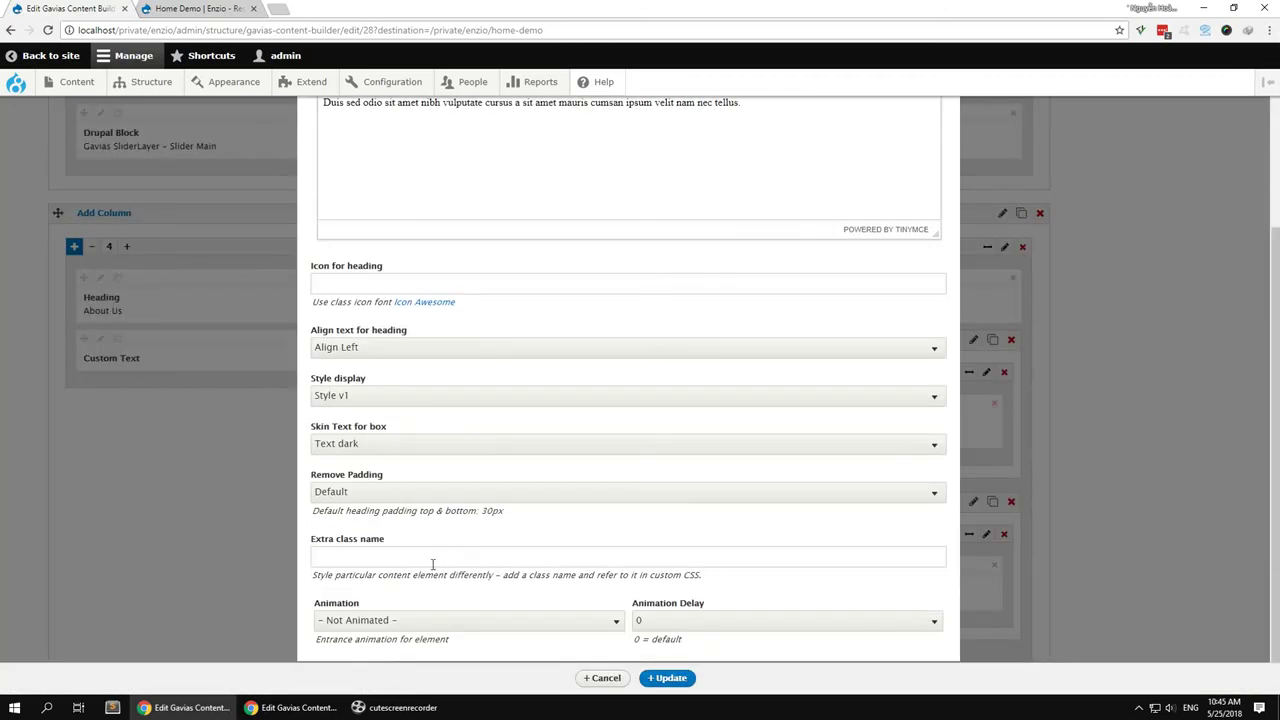
{"action": "left_click", "coordinate": [405, 622]}
{"action": "left_click", "coordinate": [400, 352]}
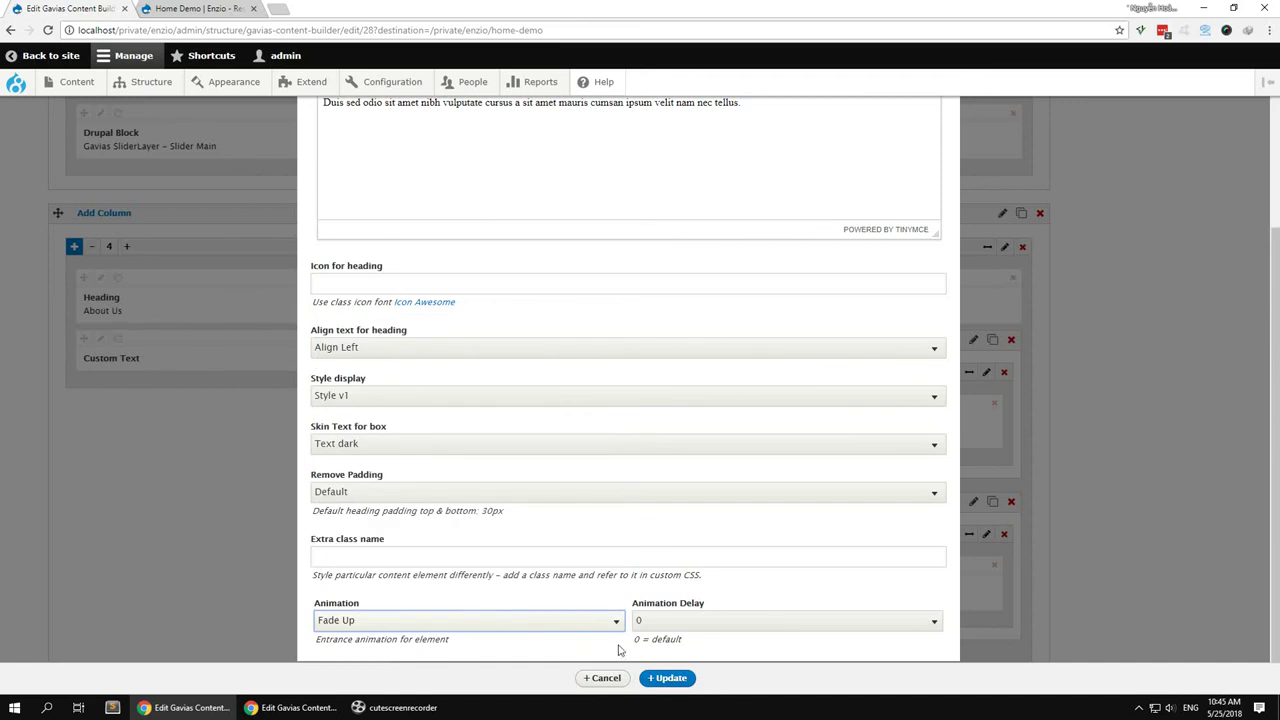
{"action": "left_click", "coordinate": [665, 678]}
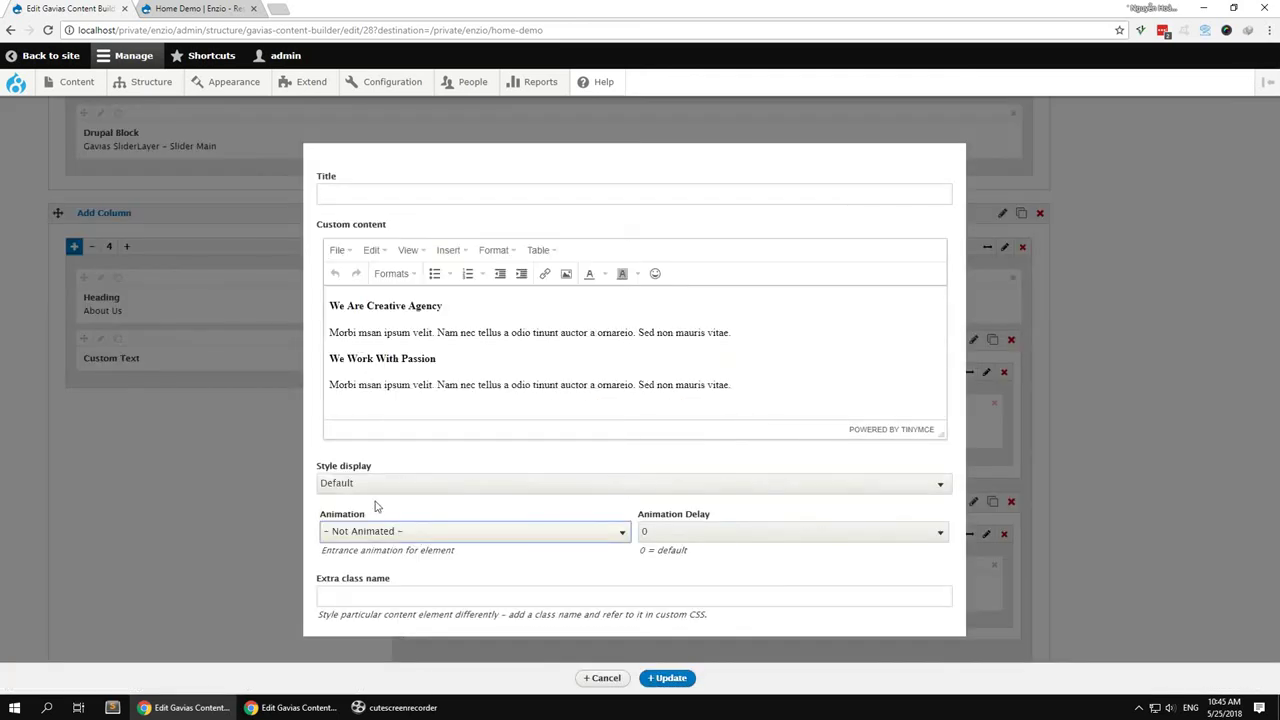
Give the Custom Text element under "About Us" a Fade Up animation with a delay of 400 and update it
{"action": "left_click", "coordinate": [385, 531]}
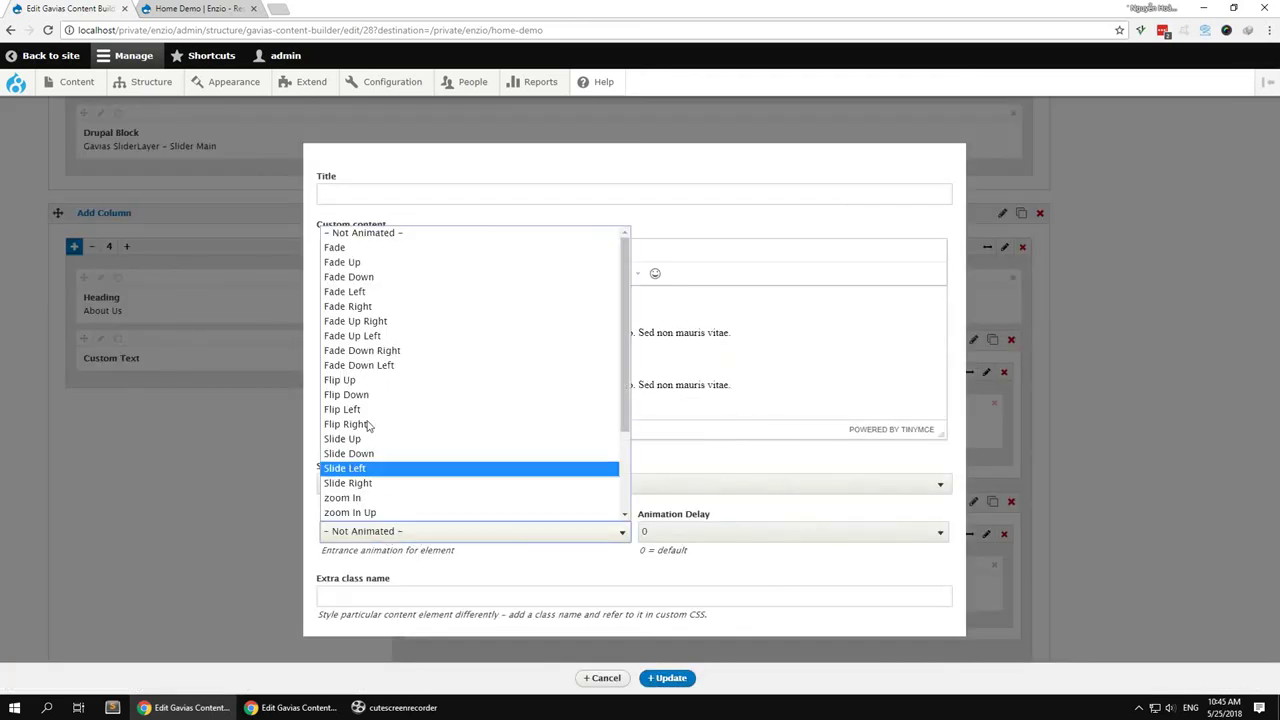
{"action": "left_click", "coordinate": [360, 262]}
{"action": "left_click", "coordinate": [672, 533]}
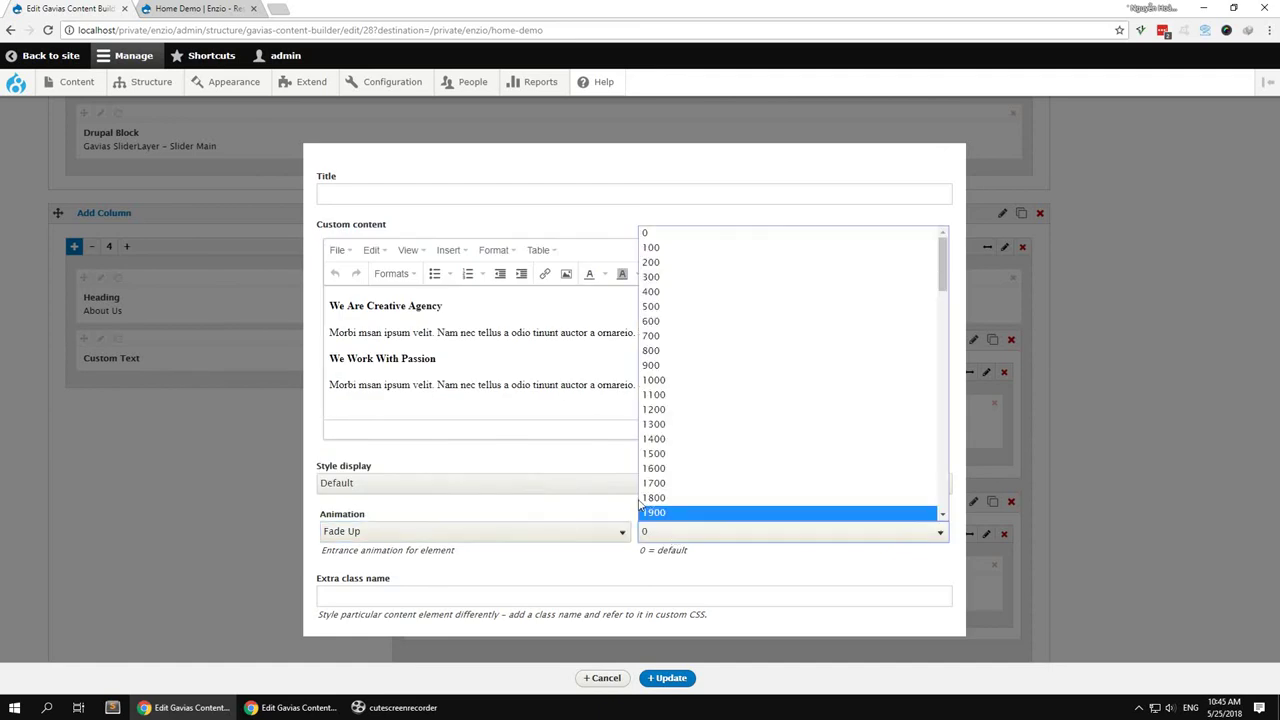
{"action": "left_click", "coordinate": [662, 289]}
{"action": "left_click", "coordinate": [666, 678]}
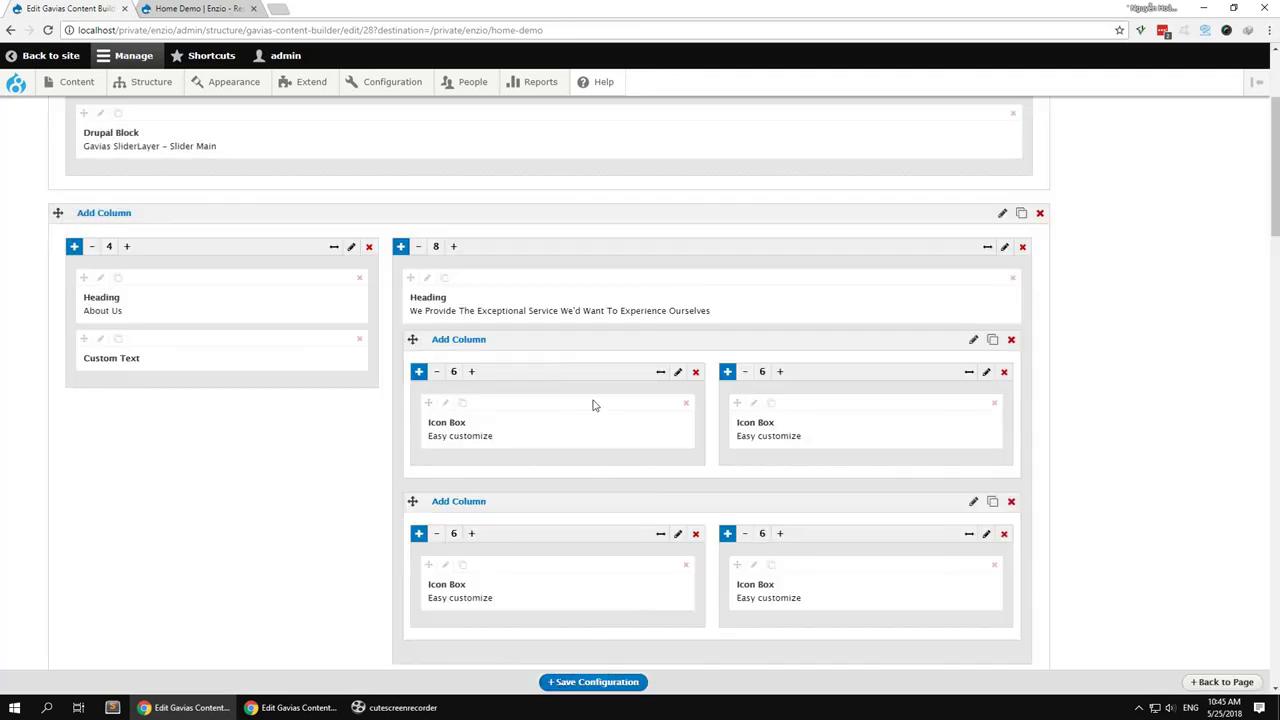
Give the "We Provide The Exceptional Service" heading a Fade Up animation with a delay of 0 and update it
{"action": "left_click", "coordinate": [427, 278]}
{"action": "scroll", "coordinate": [486, 506], "scroll_direction": "down", "scroll_amount": 5}
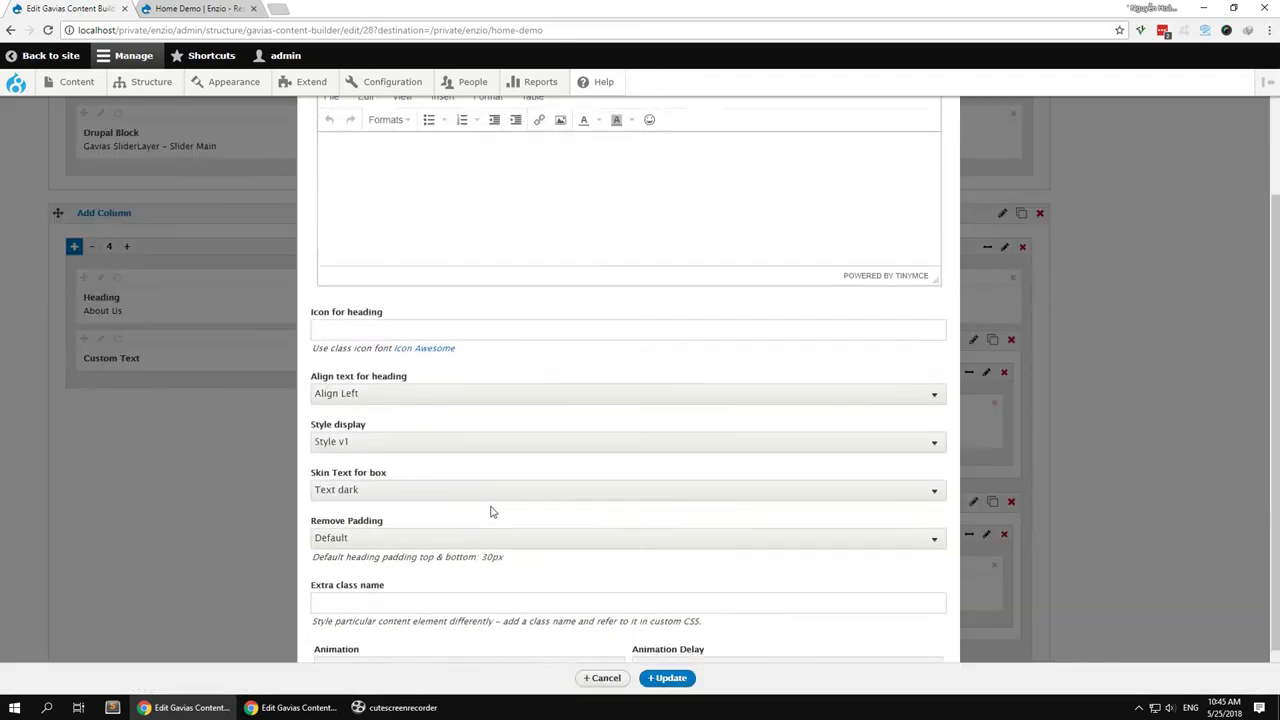
{"action": "left_click", "coordinate": [364, 620]}
{"action": "left_click", "coordinate": [336, 351]}
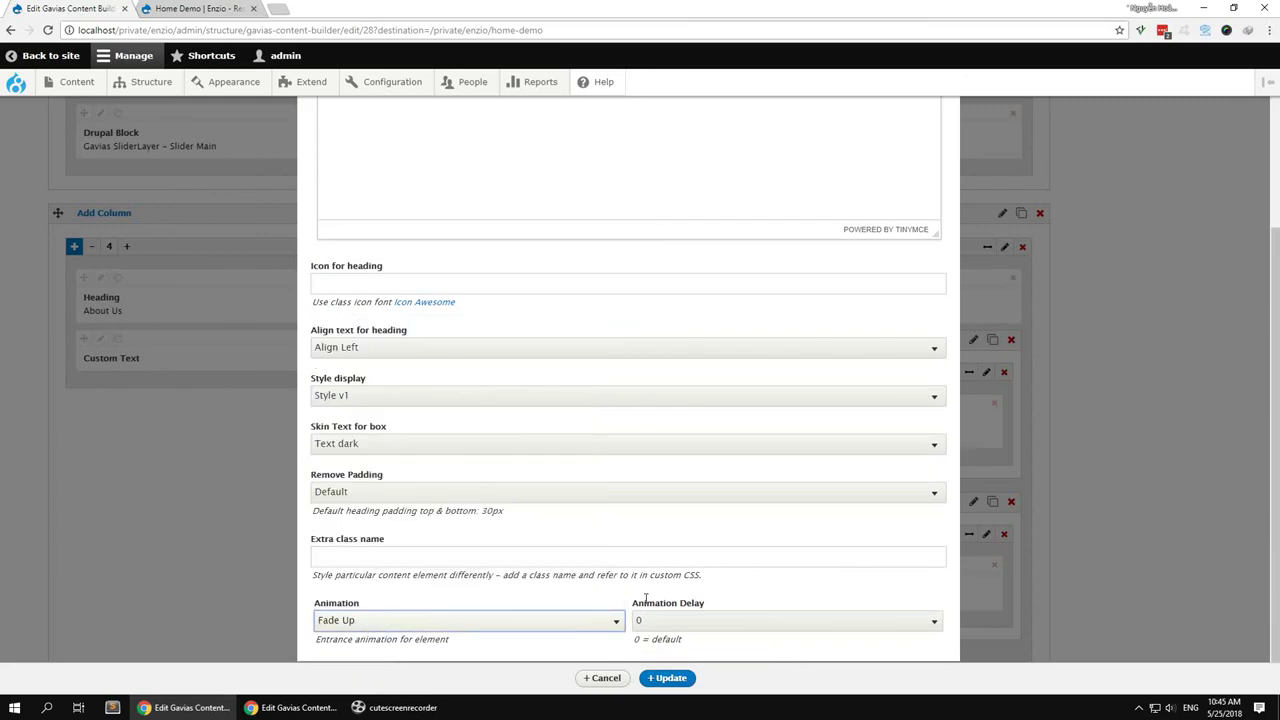
{"action": "left_click", "coordinate": [660, 628]}
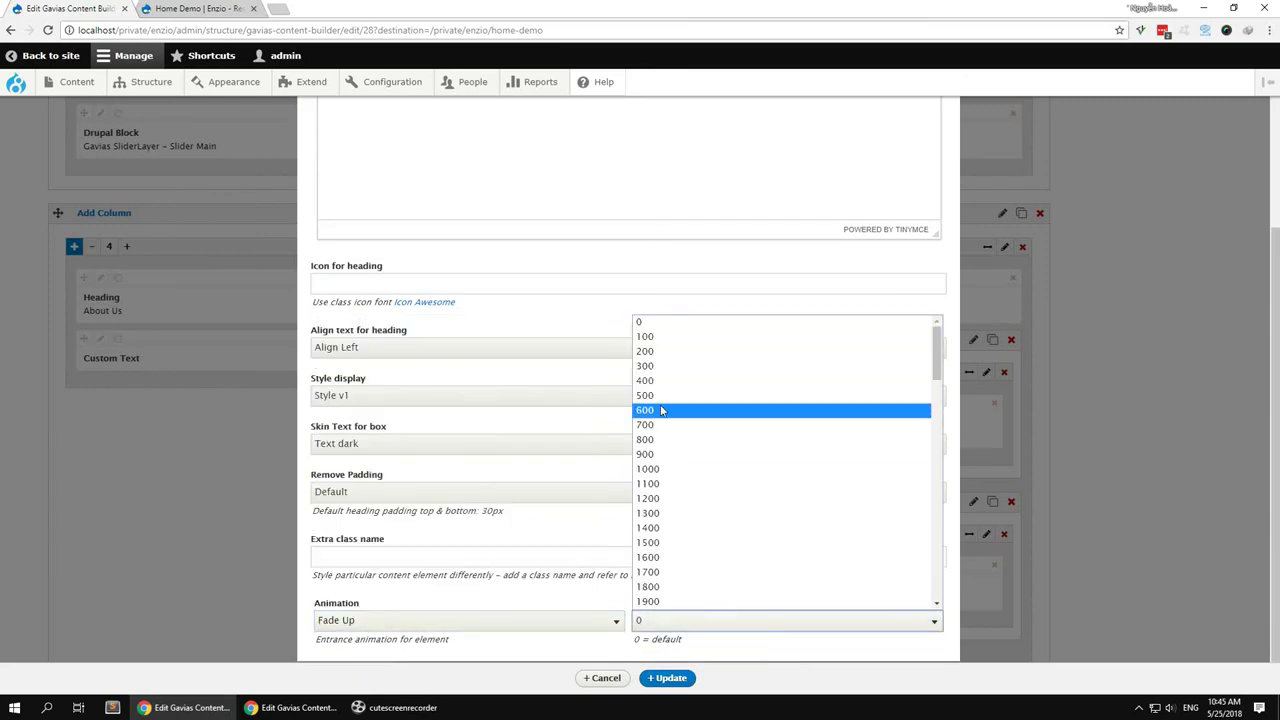
{"action": "left_click", "coordinate": [645, 322]}
{"action": "left_click", "coordinate": [669, 678]}
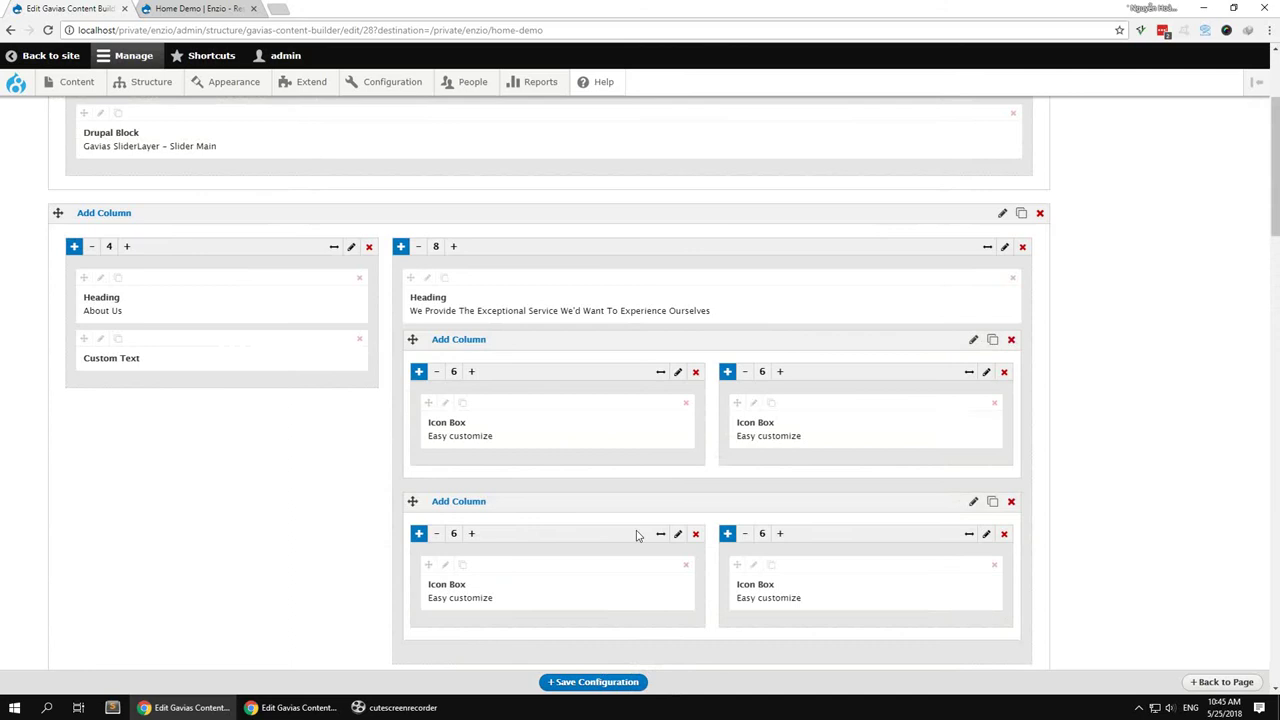
Give the first Icon Box in the upper nested row a Fade Up animation with a delay of 300 and update it
{"action": "left_click", "coordinate": [445, 403]}
{"action": "scroll", "coordinate": [523, 463], "scroll_direction": "down", "scroll_amount": 5}
{"action": "left_click", "coordinate": [381, 325]}
{"action": "left_click", "coordinate": [381, 330]}
{"action": "scroll", "coordinate": [391, 520], "scroll_direction": "down", "scroll_amount": 3}
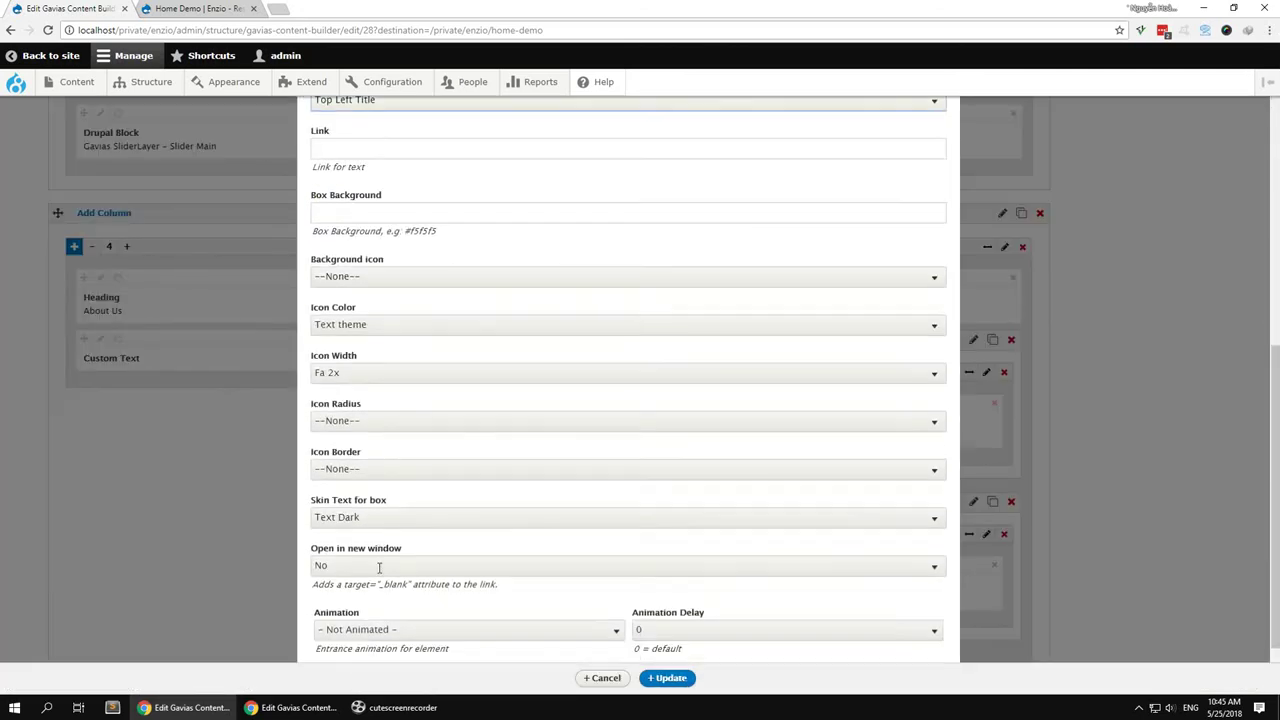
{"action": "left_click", "coordinate": [381, 562]}
{"action": "left_click", "coordinate": [340, 293]}
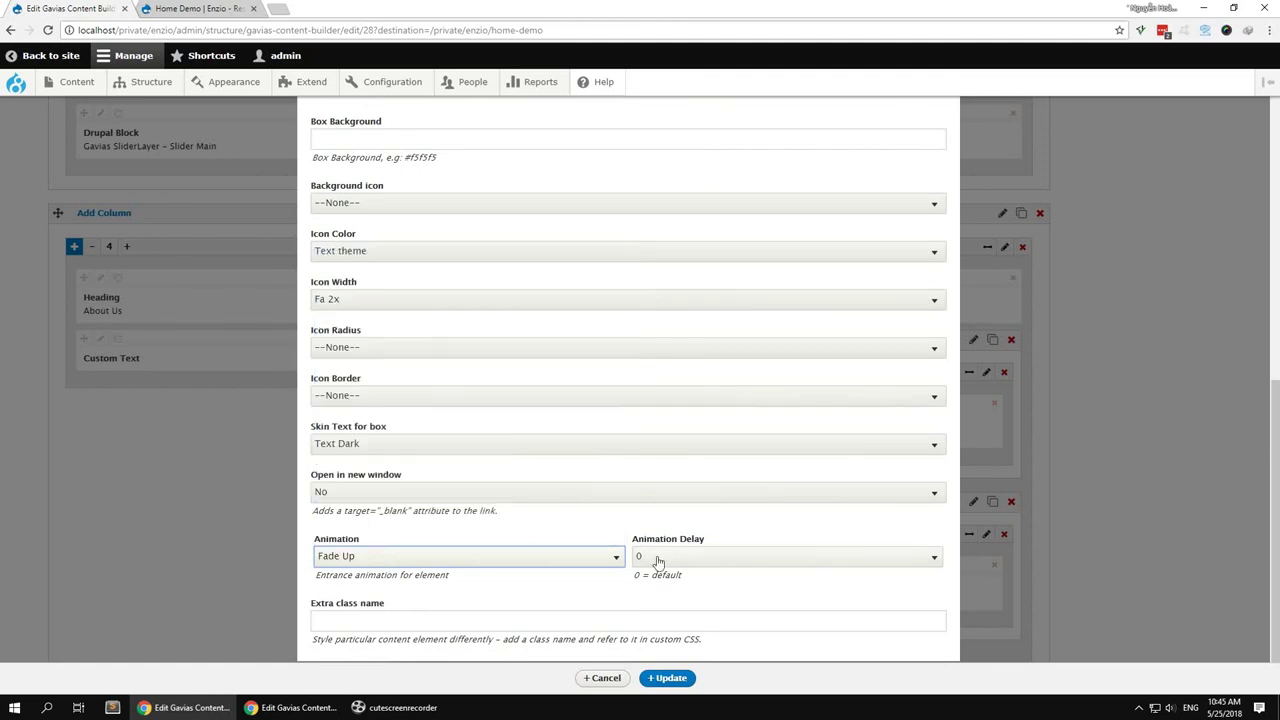
{"action": "left_click", "coordinate": [658, 560]}
{"action": "left_click", "coordinate": [645, 301]}
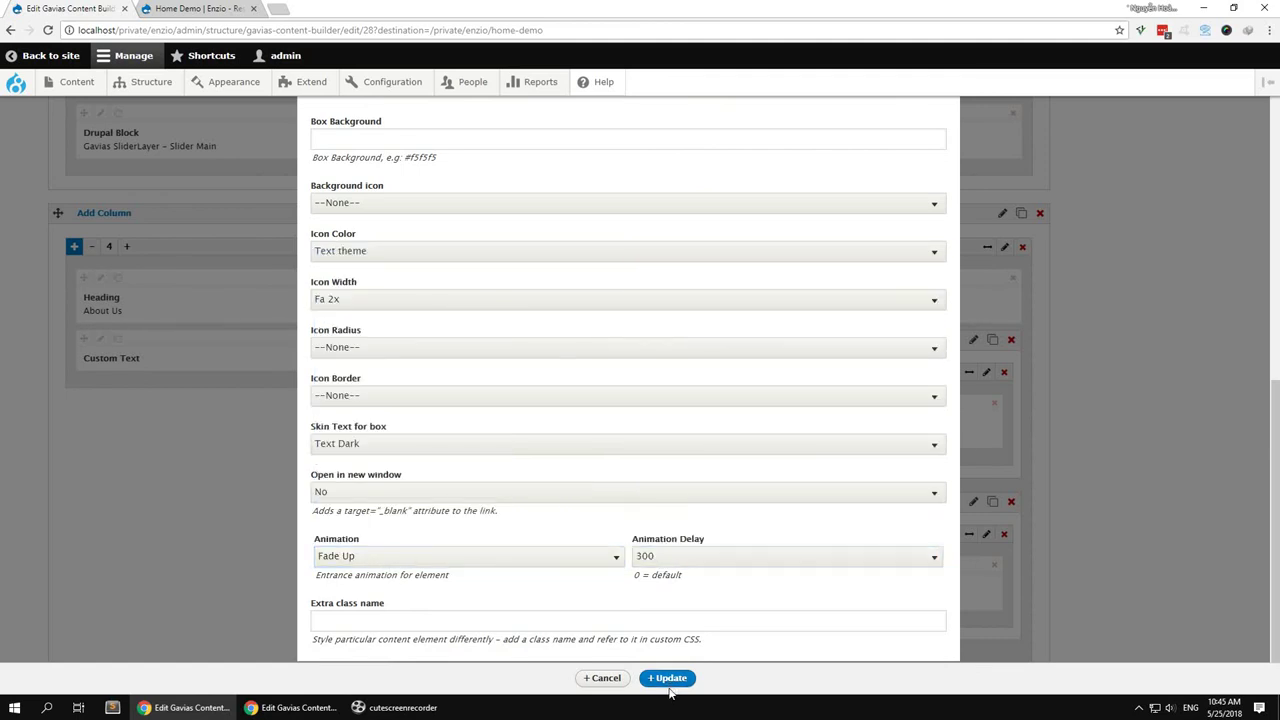
{"action": "left_click", "coordinate": [668, 679]}
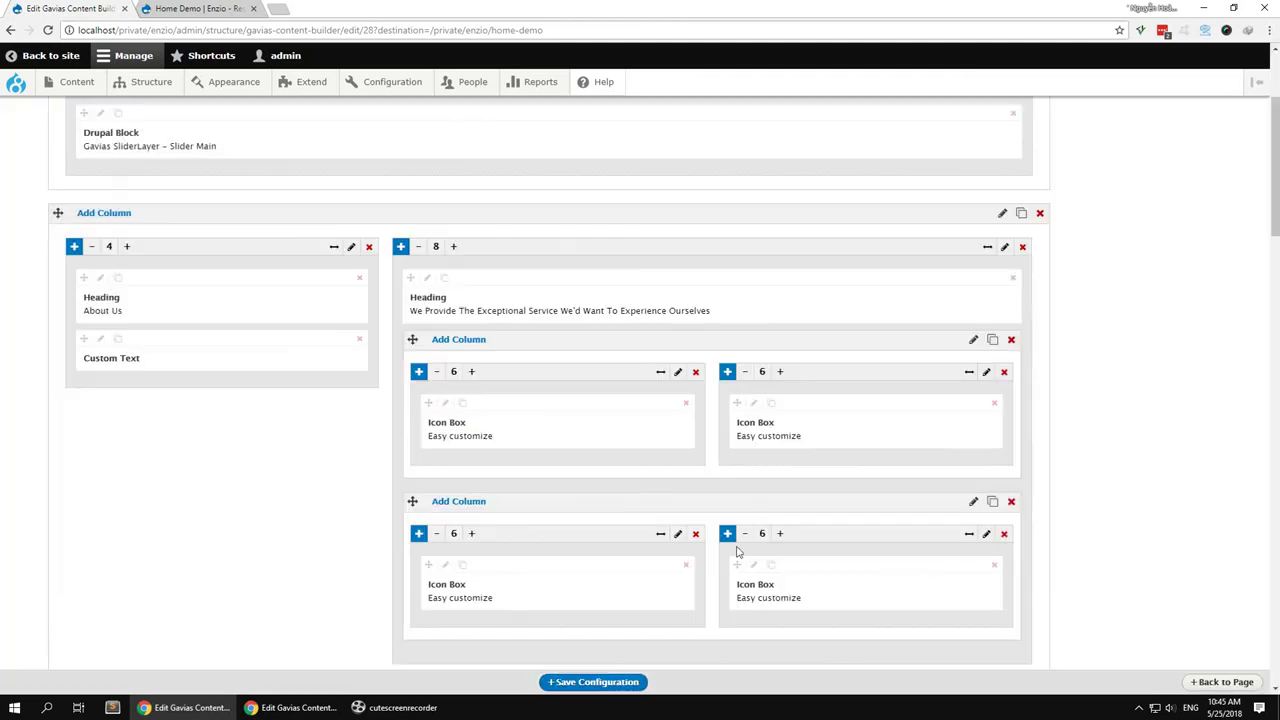
Give the second Icon Box in the upper nested row a zoom In animation with a delay of 600 and update it
{"action": "left_click", "coordinate": [753, 403]}
{"action": "scroll", "coordinate": [485, 545], "scroll_direction": "down", "scroll_amount": 10}
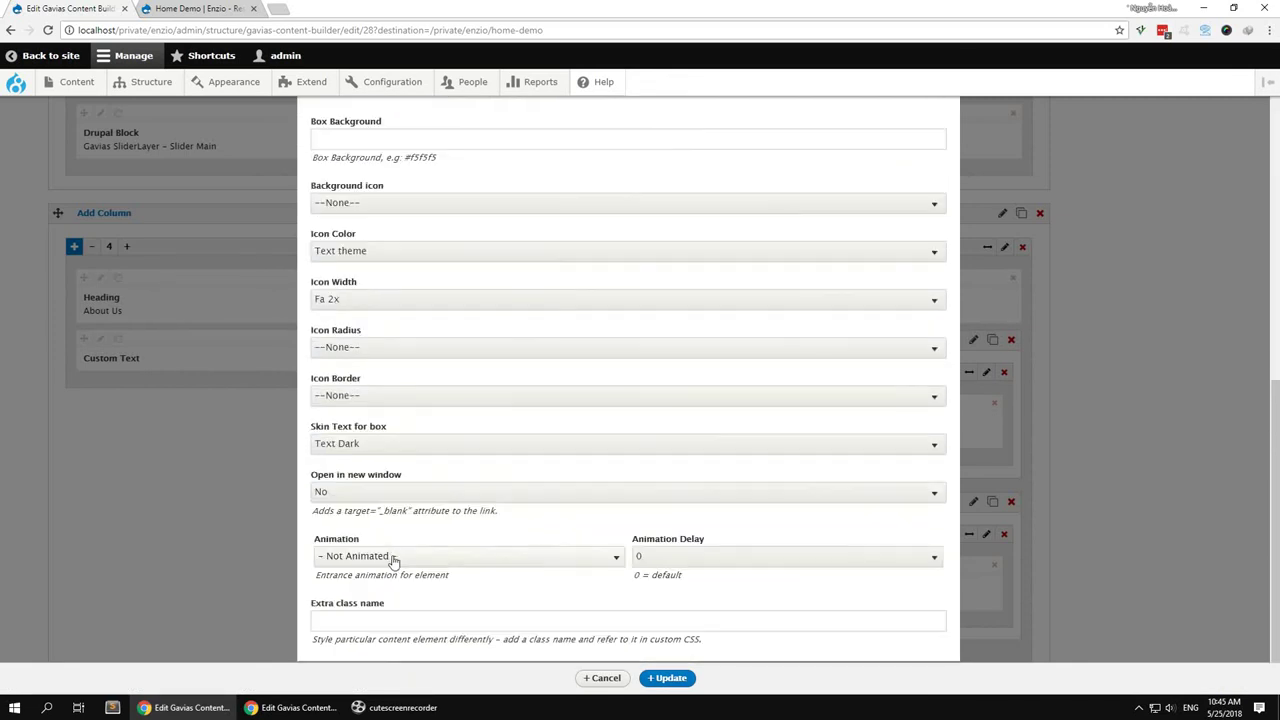
{"action": "left_click", "coordinate": [394, 558]}
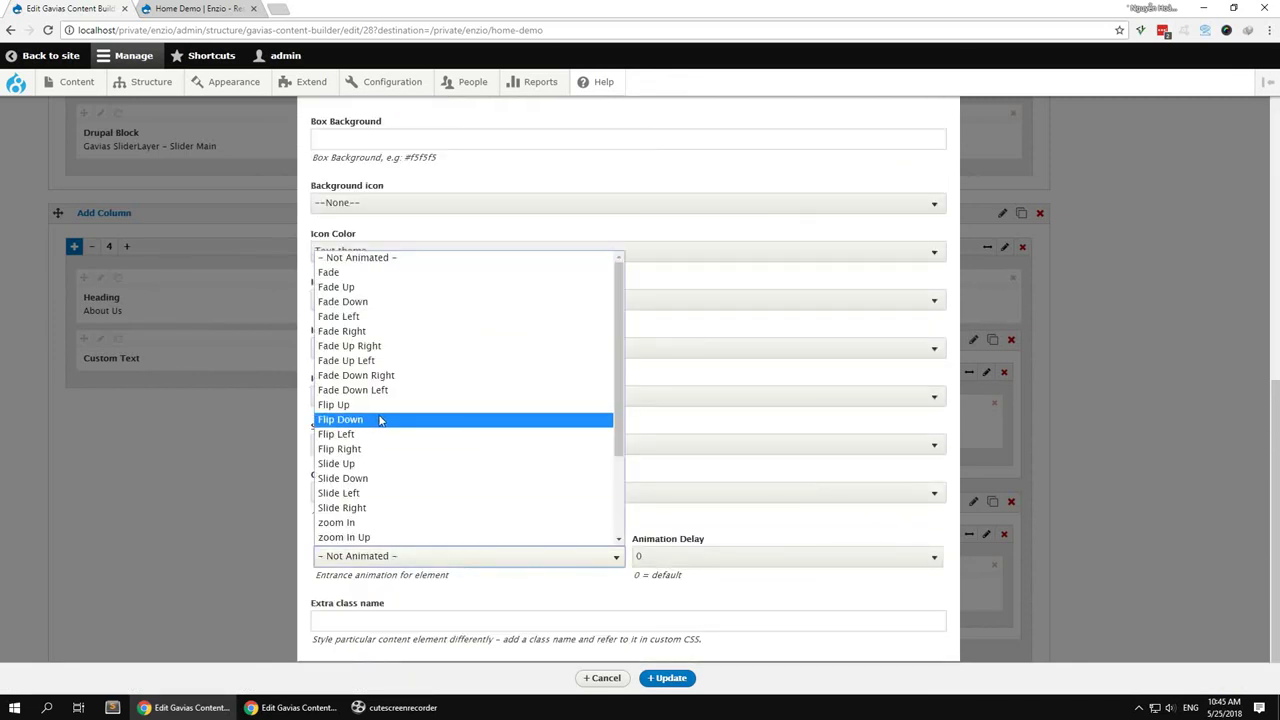
{"action": "left_click", "coordinate": [389, 522]}
{"action": "left_click", "coordinate": [646, 560]}
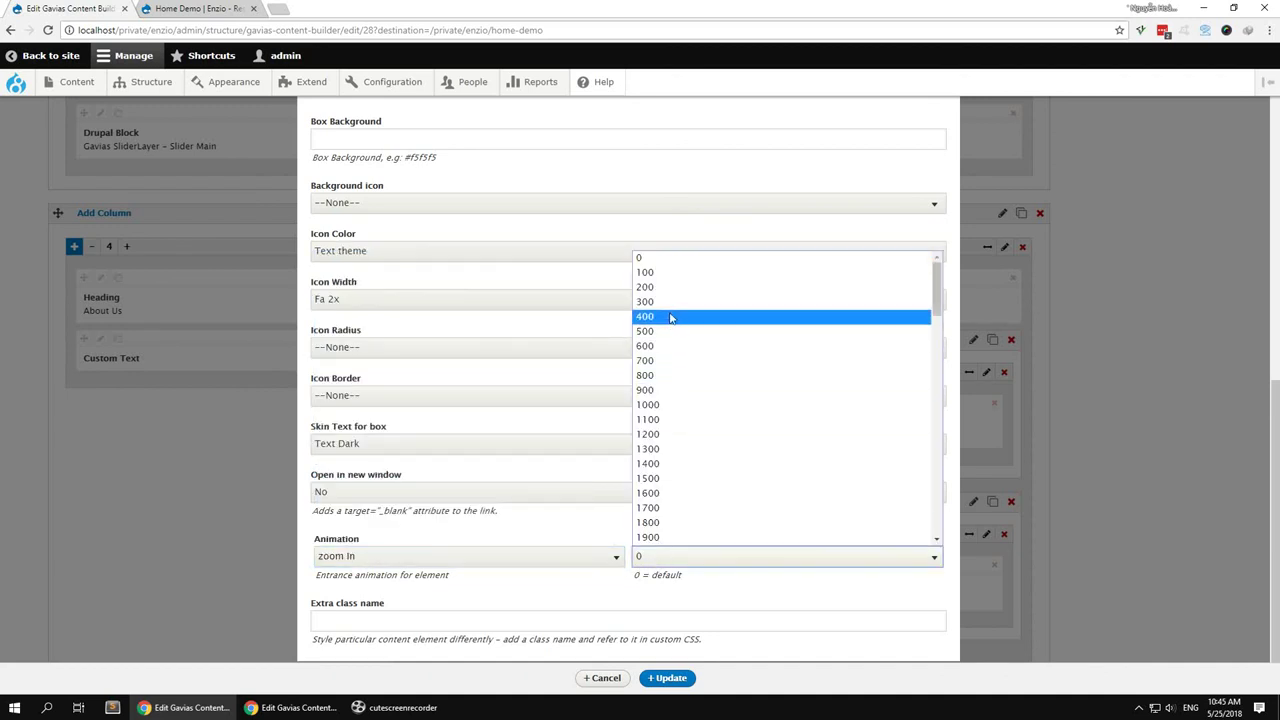
{"action": "left_click", "coordinate": [662, 346]}
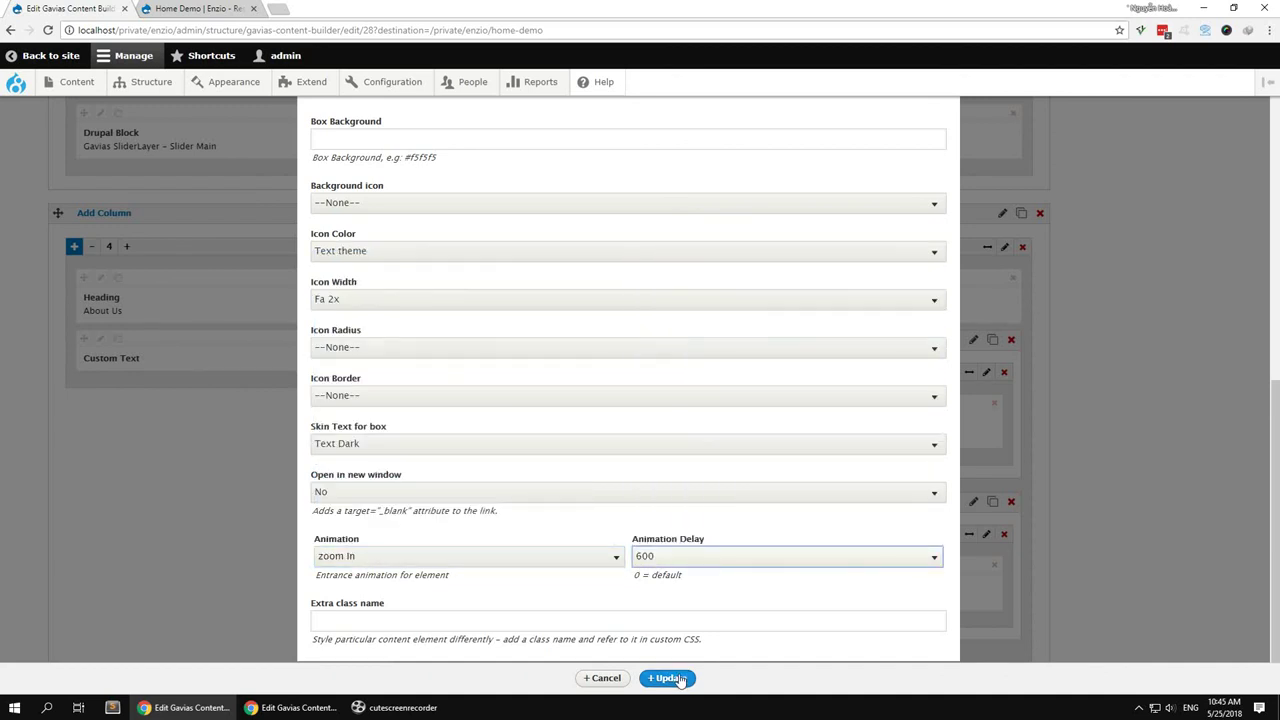
{"action": "left_click", "coordinate": [668, 678]}
Give the first Icon Box in the lower nested row a Fade Right animation with a delay of 1100 and update it
{"action": "scroll", "coordinate": [428, 500], "scroll_direction": "down", "scroll_amount": 3}
{"action": "left_click", "coordinate": [445, 431]}
{"action": "scroll", "coordinate": [465, 552], "scroll_direction": "down", "scroll_amount": 10}
{"action": "scroll", "coordinate": [386, 577], "scroll_direction": "down", "scroll_amount": 3}
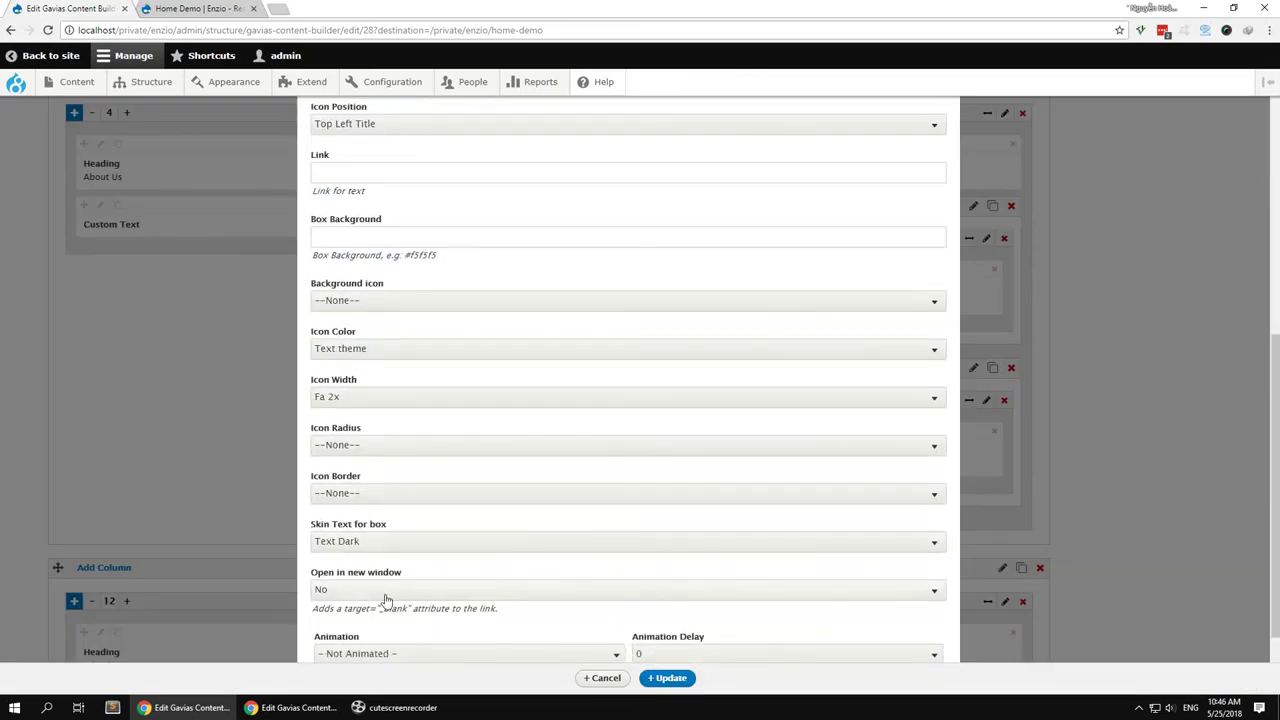
{"action": "left_click", "coordinate": [394, 590]}
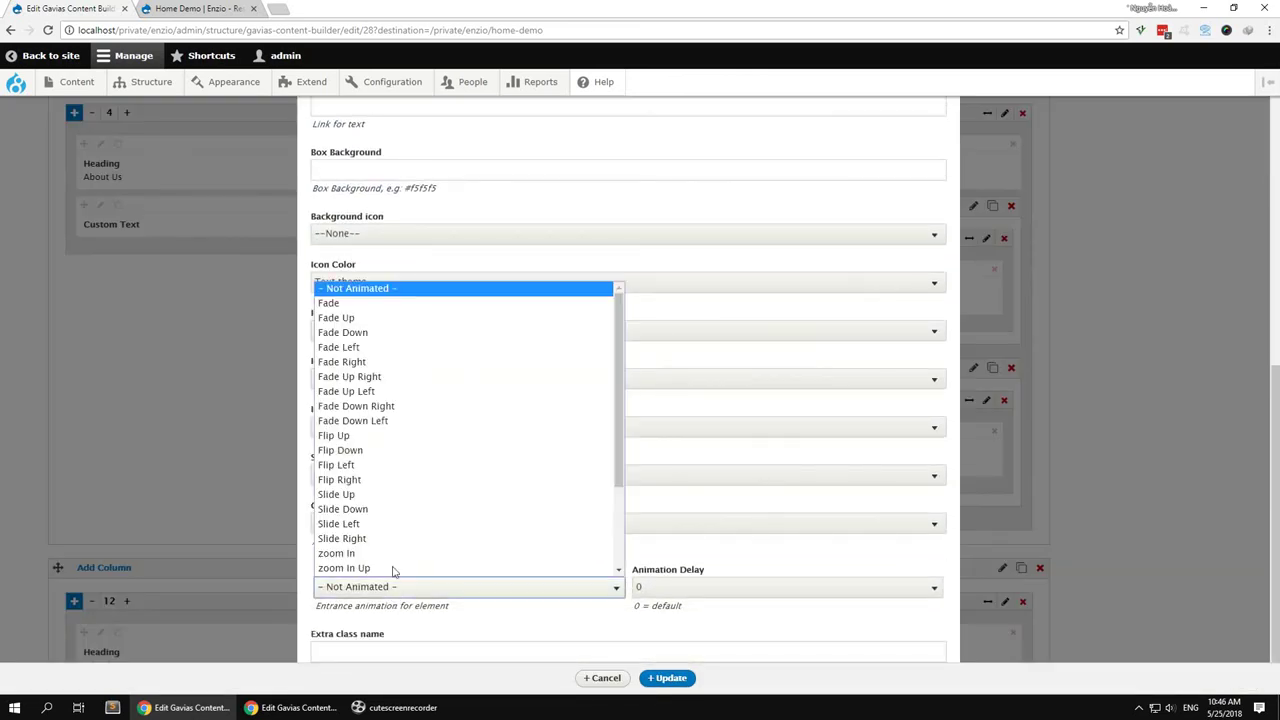
{"action": "left_click", "coordinate": [368, 362]}
{"action": "left_click", "coordinate": [636, 590]}
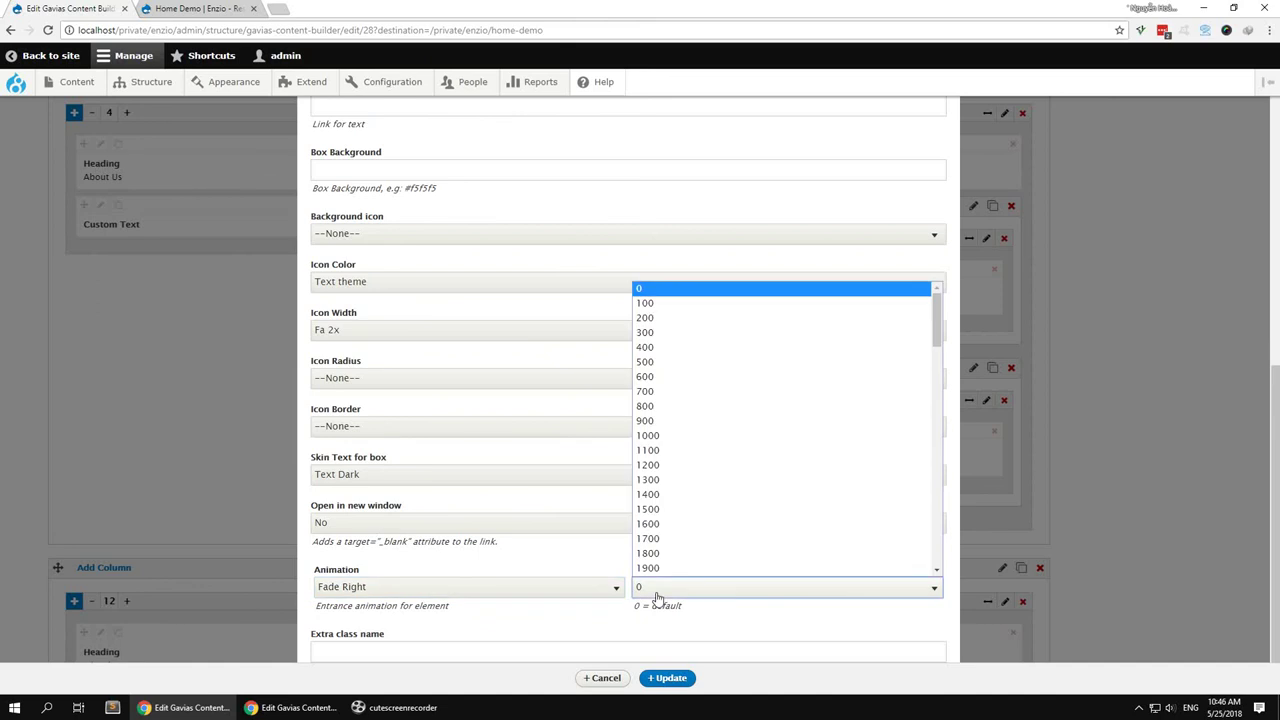
{"action": "left_click", "coordinate": [651, 449]}
{"action": "left_click", "coordinate": [669, 679]}
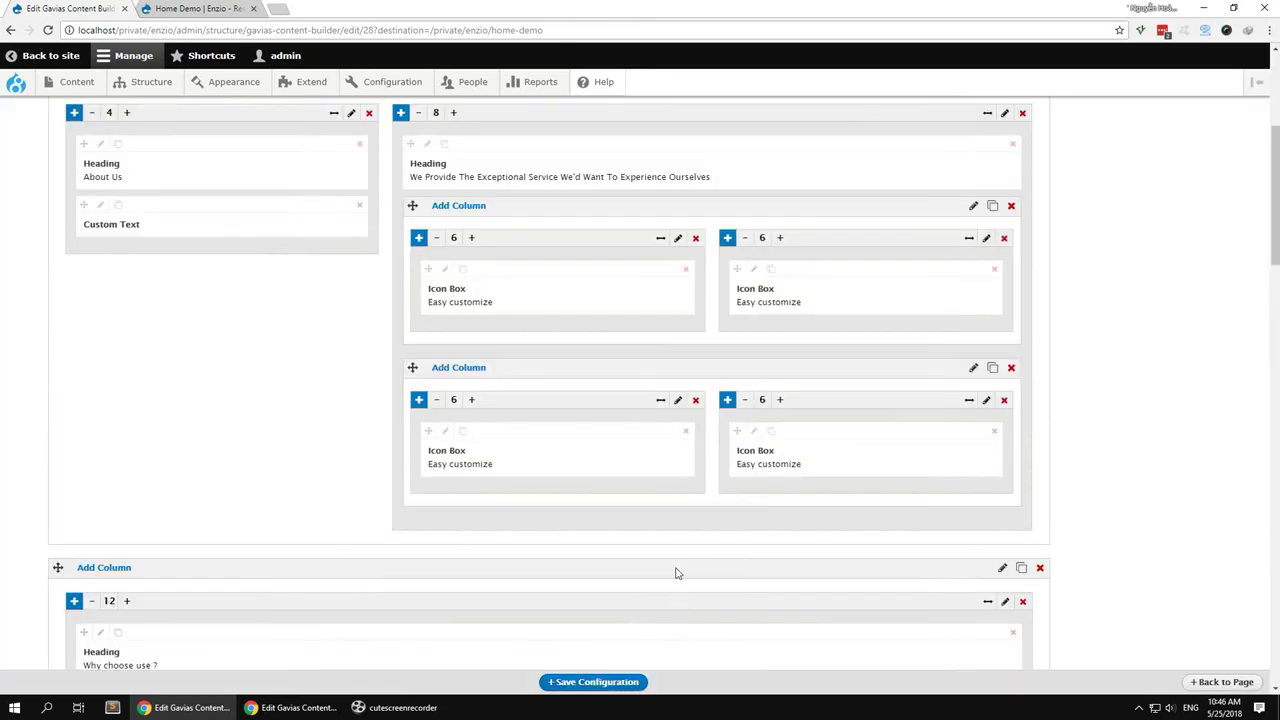
Give the second Icon Box in the lower nested row a Fade Left animation with a delay of 1200 and update it
{"action": "left_click", "coordinate": [753, 431]}
{"action": "scroll", "coordinate": [445, 613], "scroll_direction": "down", "scroll_amount": 10}
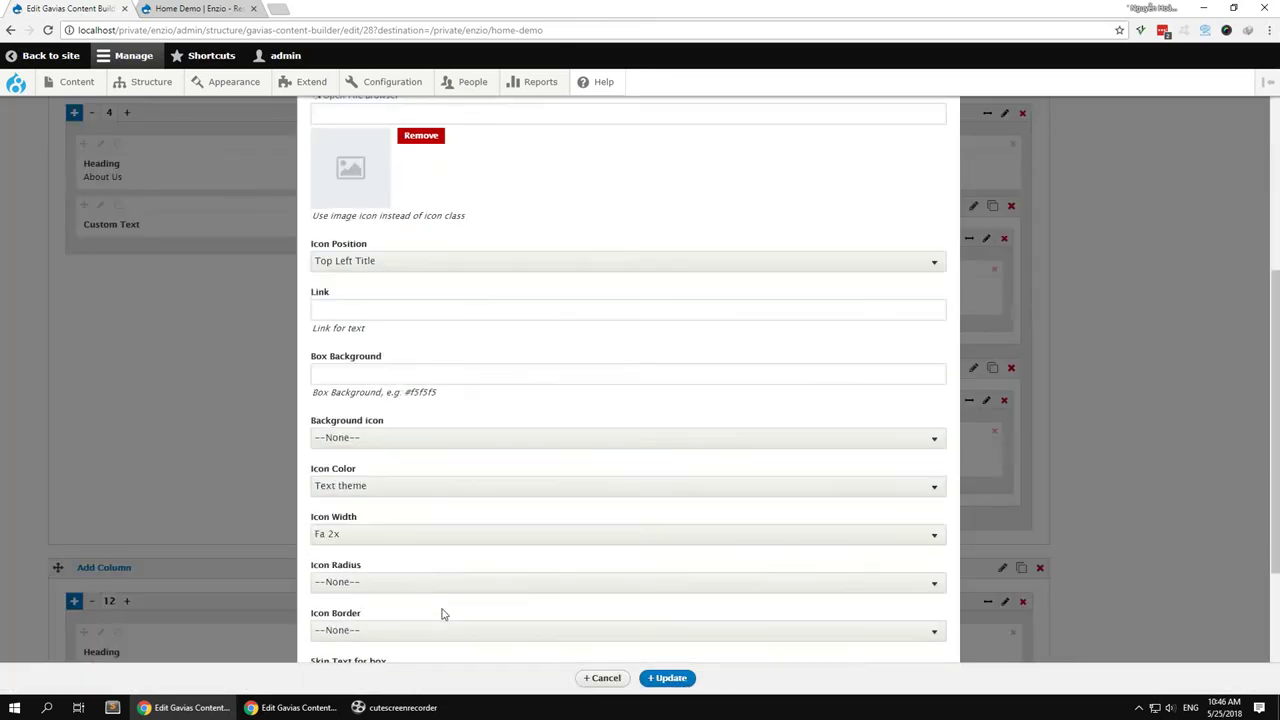
{"action": "left_click", "coordinate": [394, 558]}
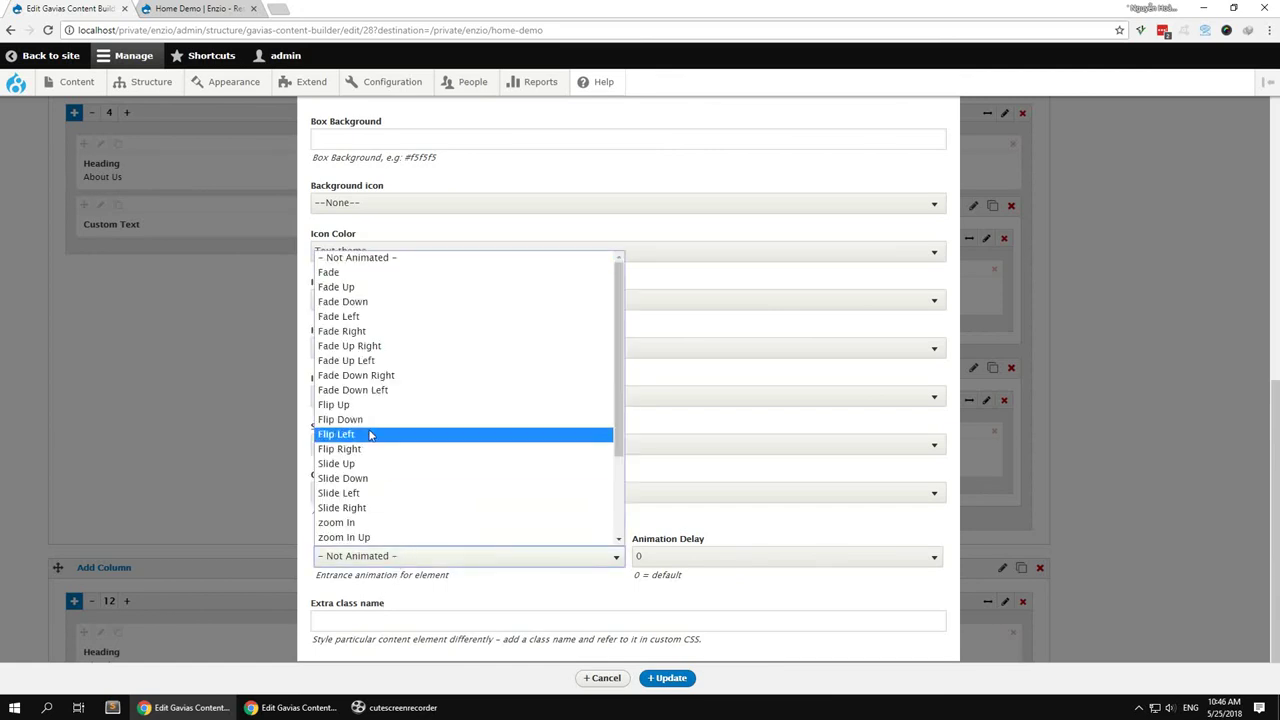
{"action": "left_click", "coordinate": [369, 318]}
{"action": "left_click", "coordinate": [660, 558]}
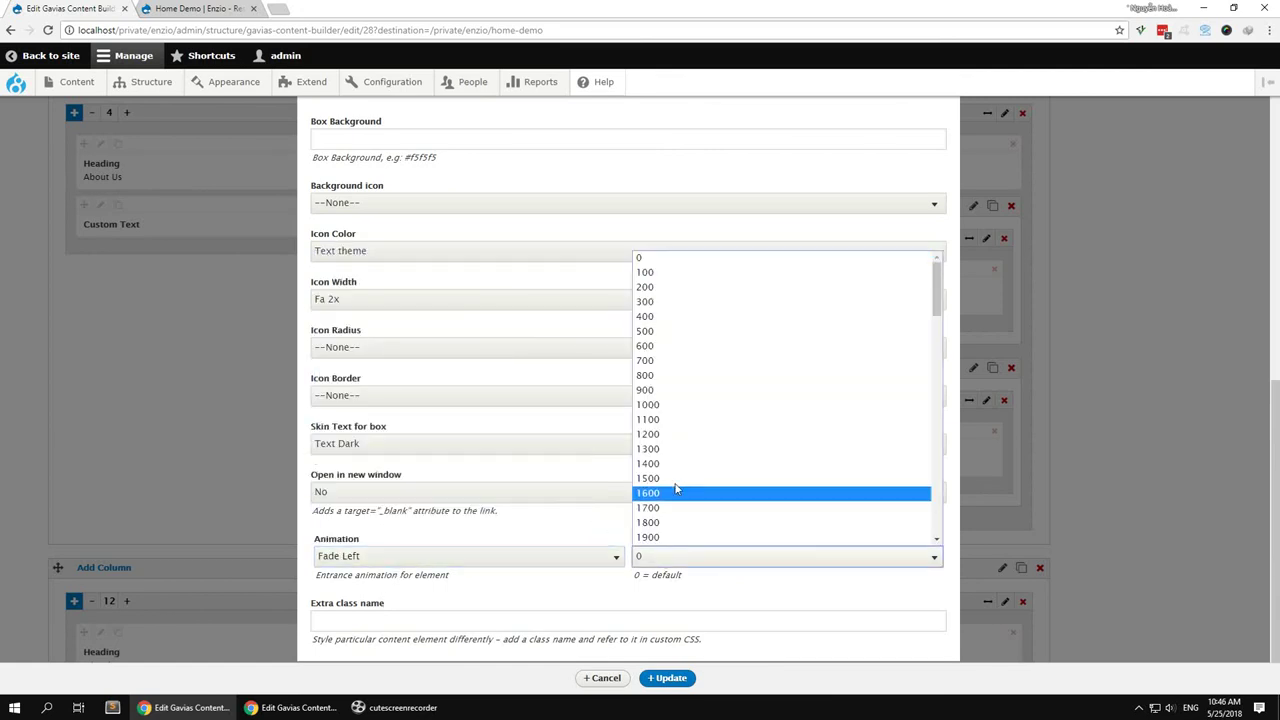
{"action": "left_click", "coordinate": [655, 437]}
{"action": "left_click", "coordinate": [663, 679]}
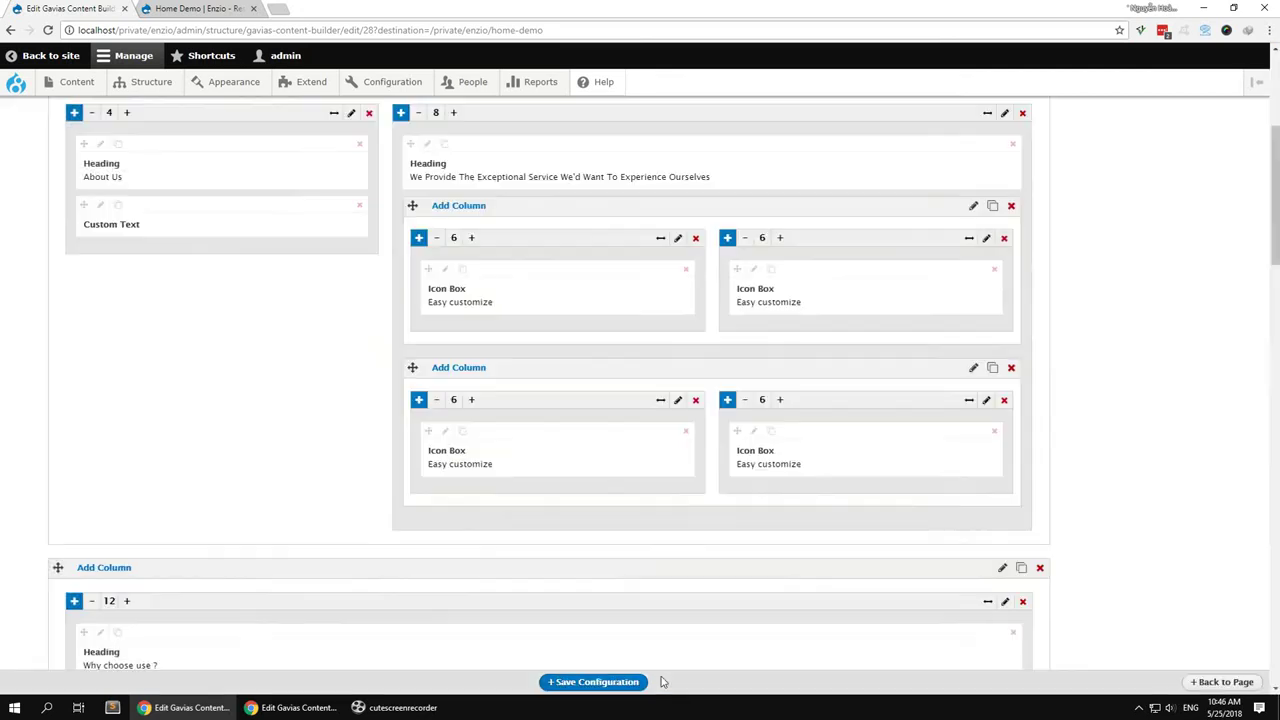
Examine the entrance animations on the Home Demo page, from the slider and About Us section down to the team section and back up
{"action": "left_click", "coordinate": [197, 8]}
{"action": "scroll", "coordinate": [212, 275], "scroll_direction": "up", "scroll_amount": 5}
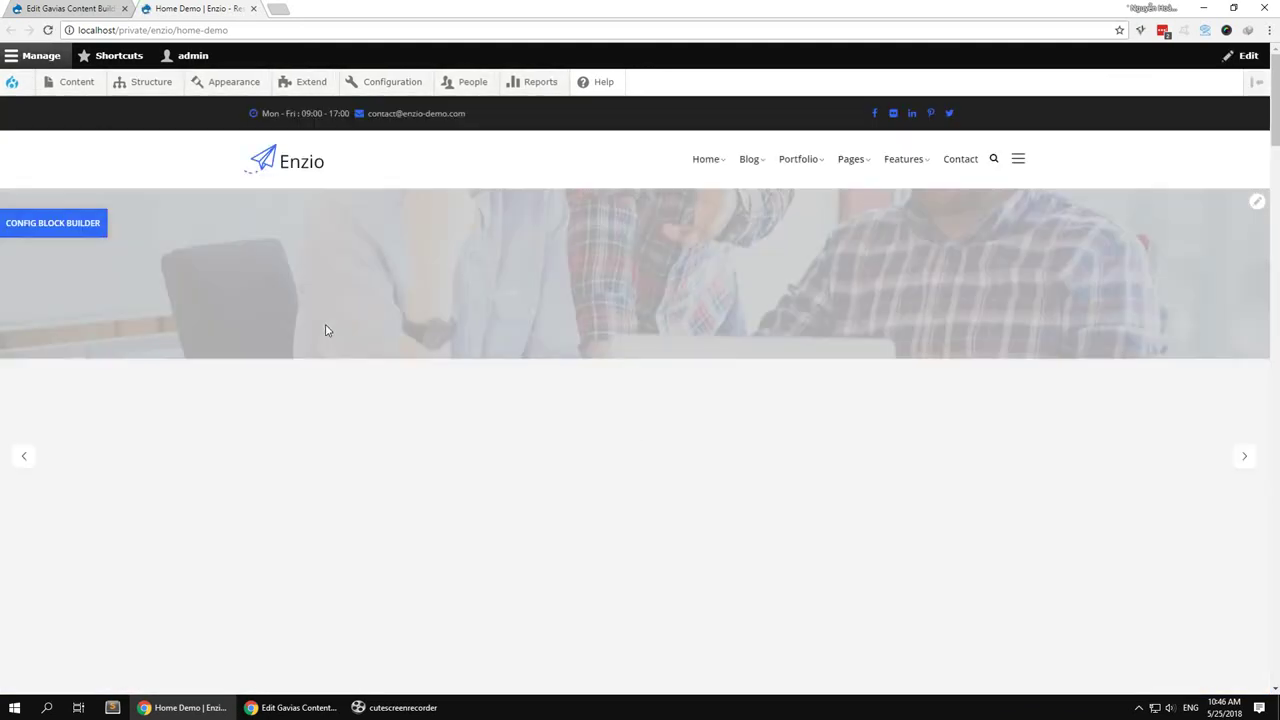
{"action": "scroll", "coordinate": [320, 332], "scroll_direction": "down", "scroll_amount": 4}
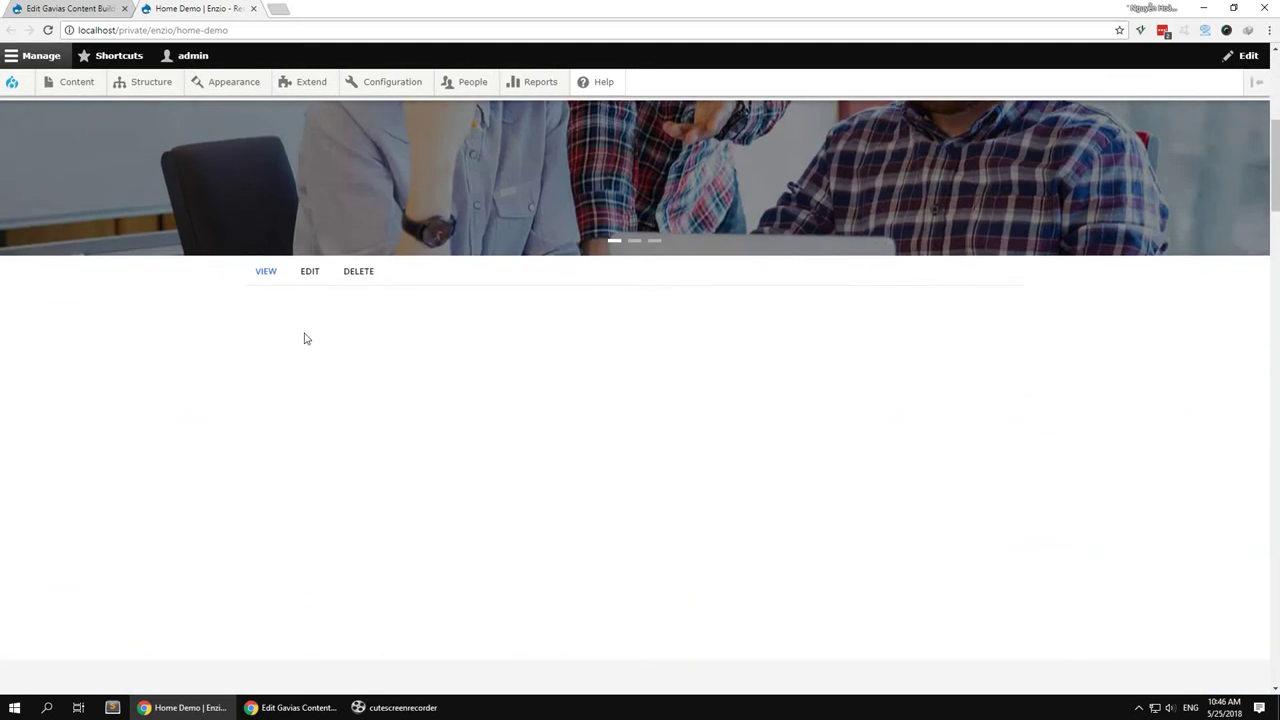
{"action": "scroll", "coordinate": [320, 340], "scroll_direction": "down", "scroll_amount": 1}
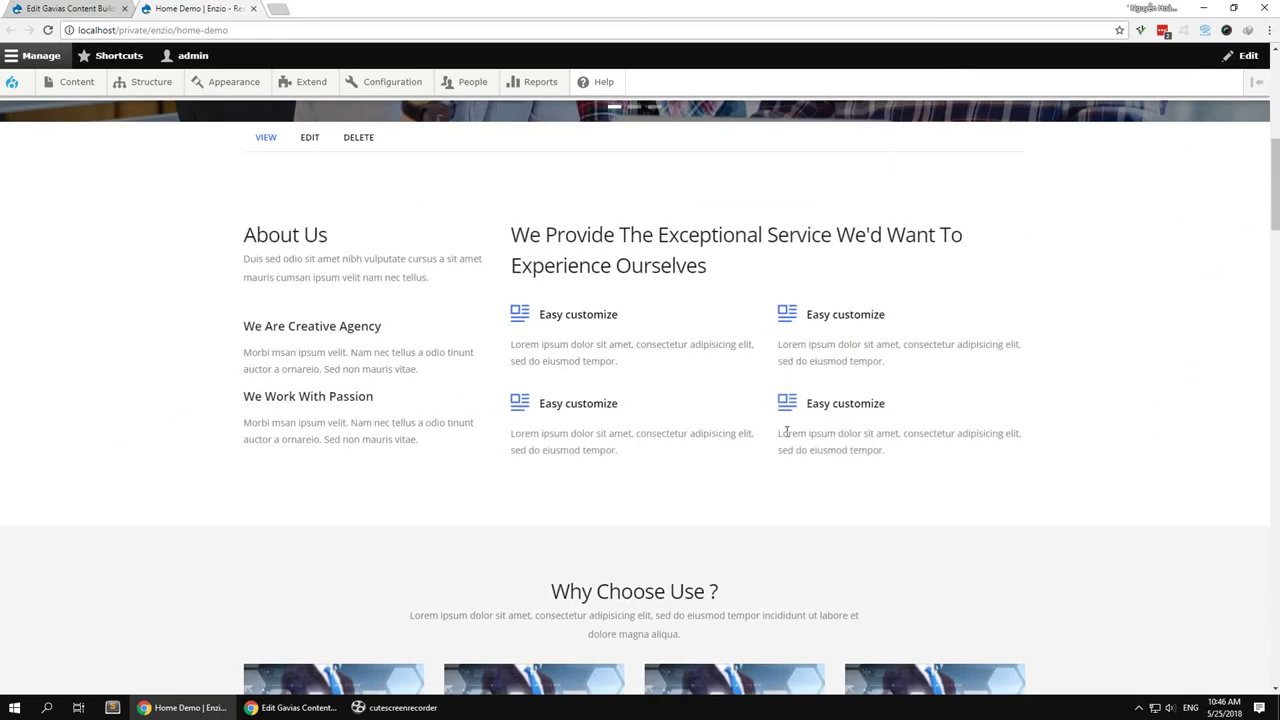
{"action": "scroll", "coordinate": [428, 460], "scroll_direction": "up", "scroll_amount": 2}
{"action": "scroll", "coordinate": [428, 460], "scroll_direction": "down", "scroll_amount": 6}
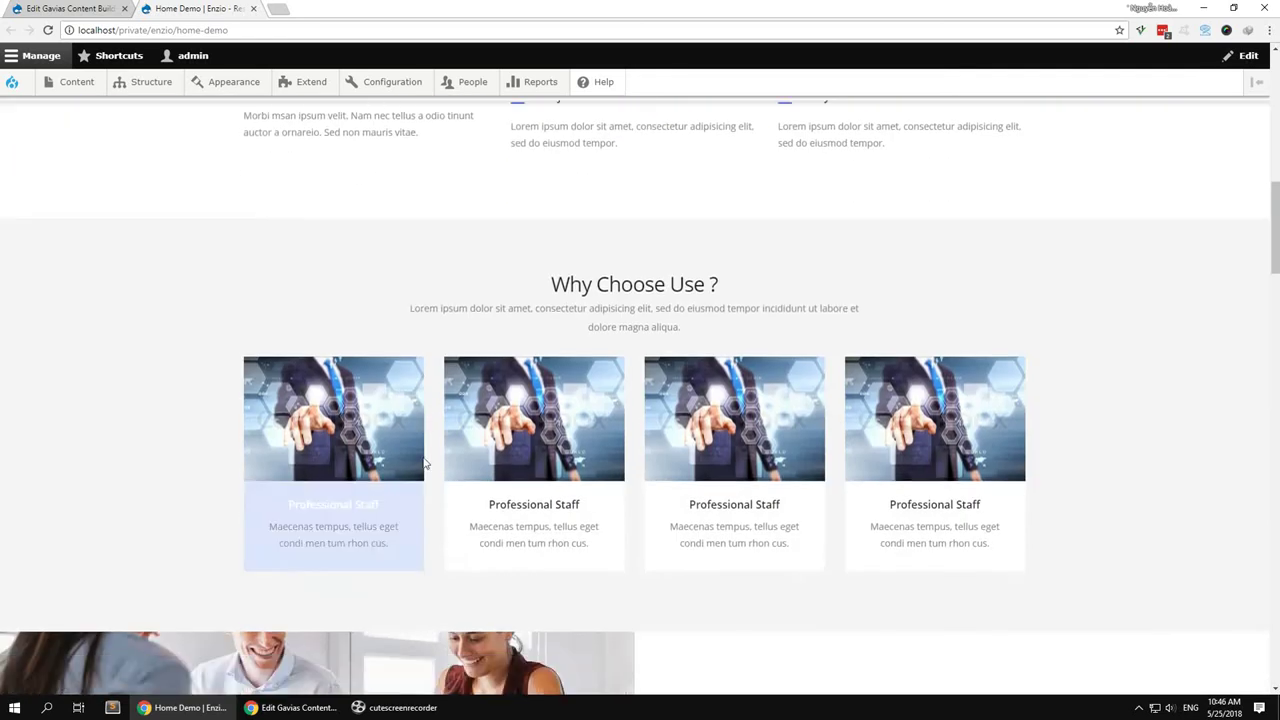
{"action": "scroll", "coordinate": [398, 443], "scroll_direction": "down", "scroll_amount": 10}
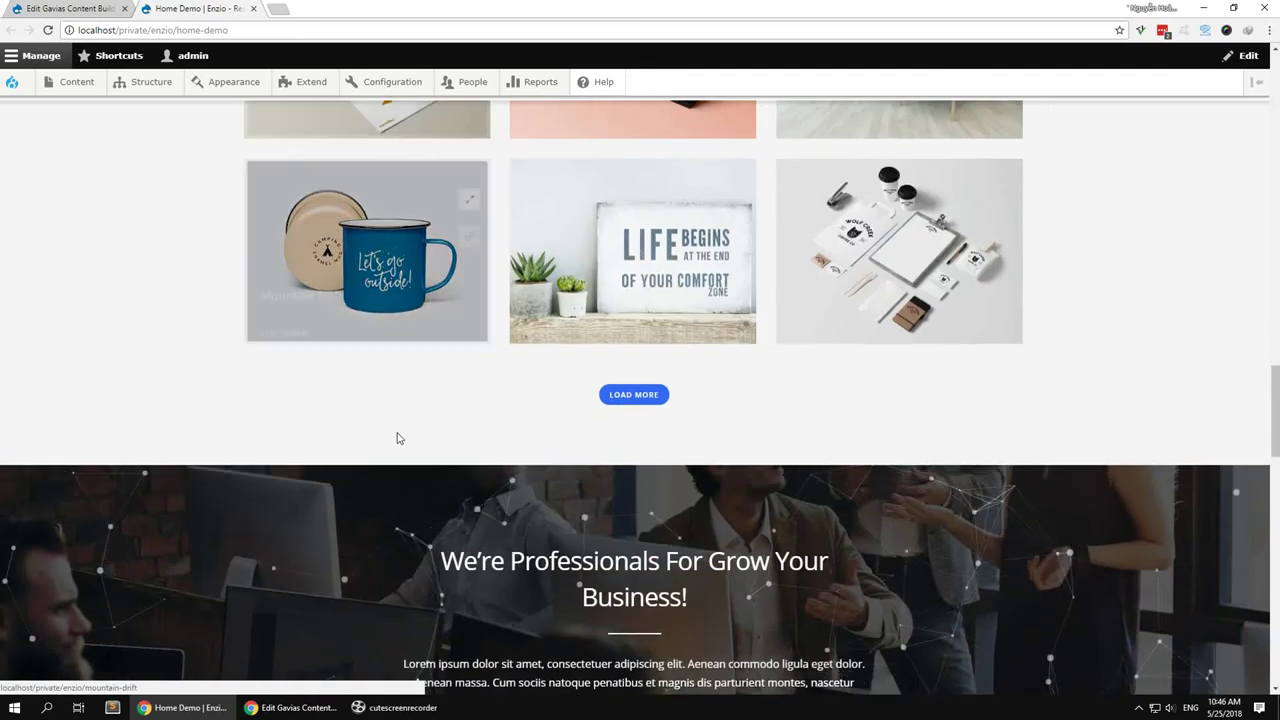
{"action": "scroll", "coordinate": [398, 437], "scroll_direction": "down", "scroll_amount": 8}
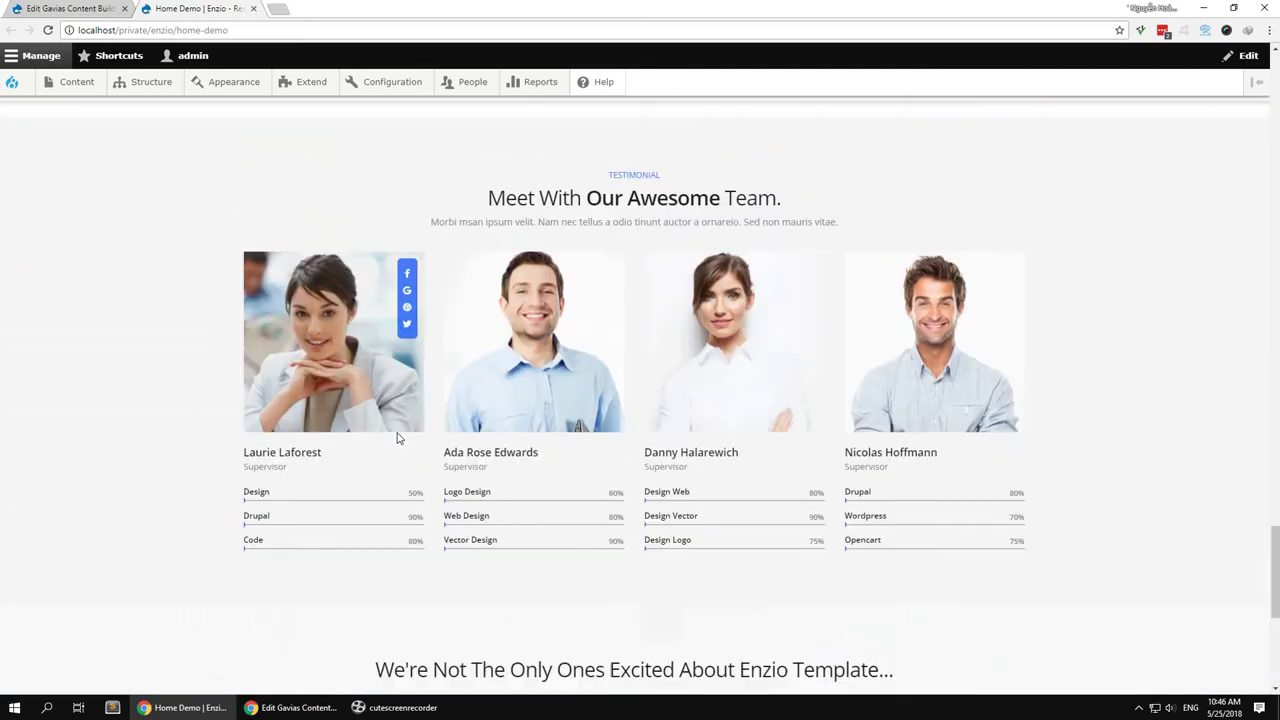
{"action": "scroll", "coordinate": [398, 437], "scroll_direction": "up", "scroll_amount": 7}
{"action": "scroll", "coordinate": [397, 437], "scroll_direction": "up", "scroll_amount": 18}
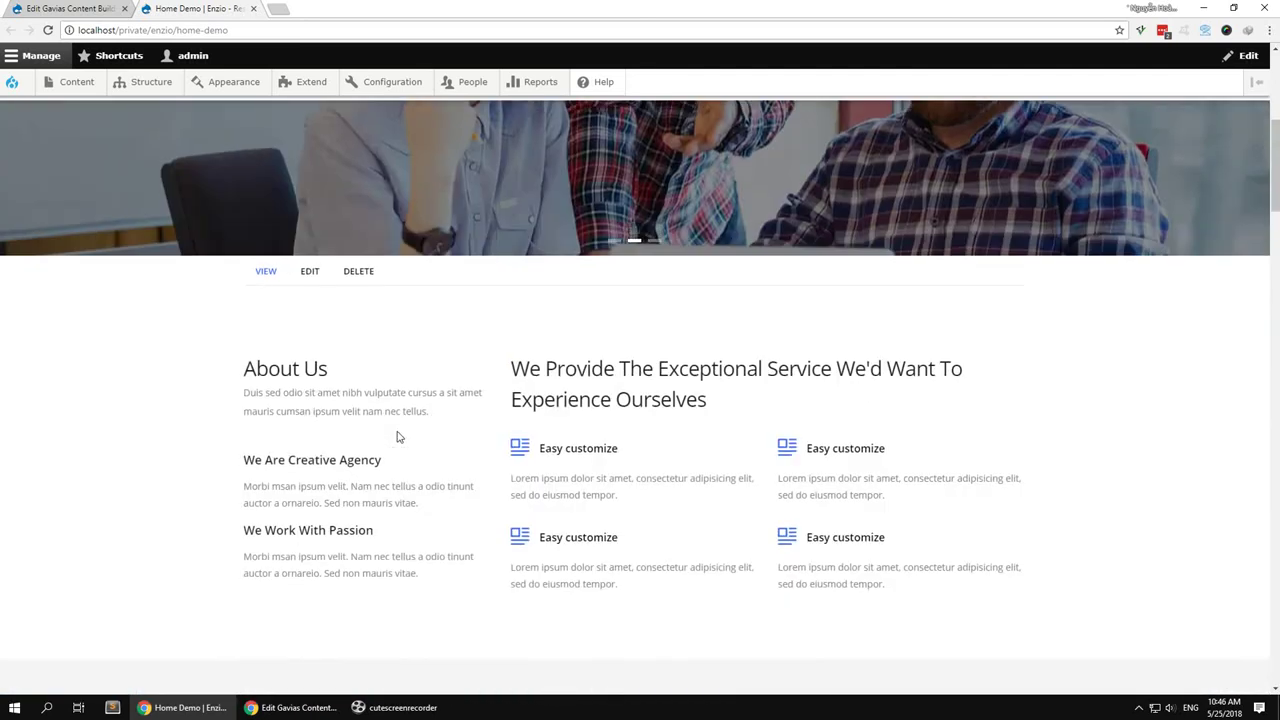
{"action": "scroll", "coordinate": [397, 437], "scroll_direction": "up", "scroll_amount": 1}
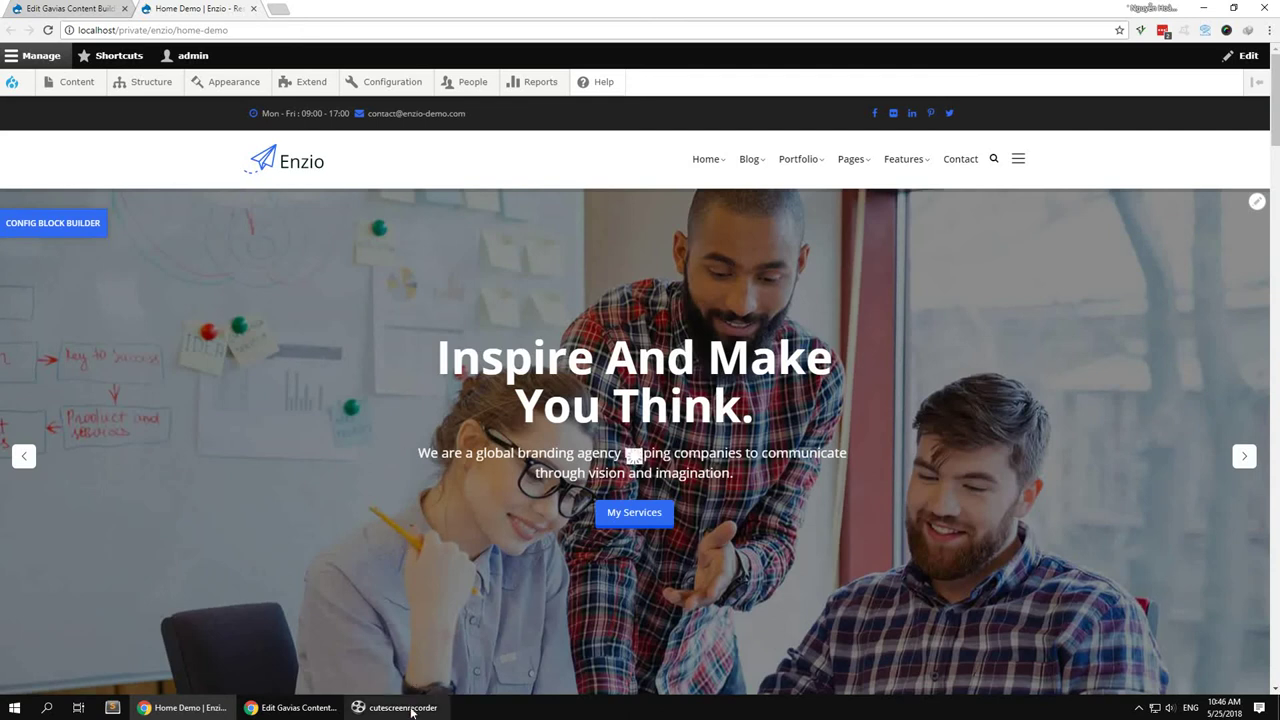